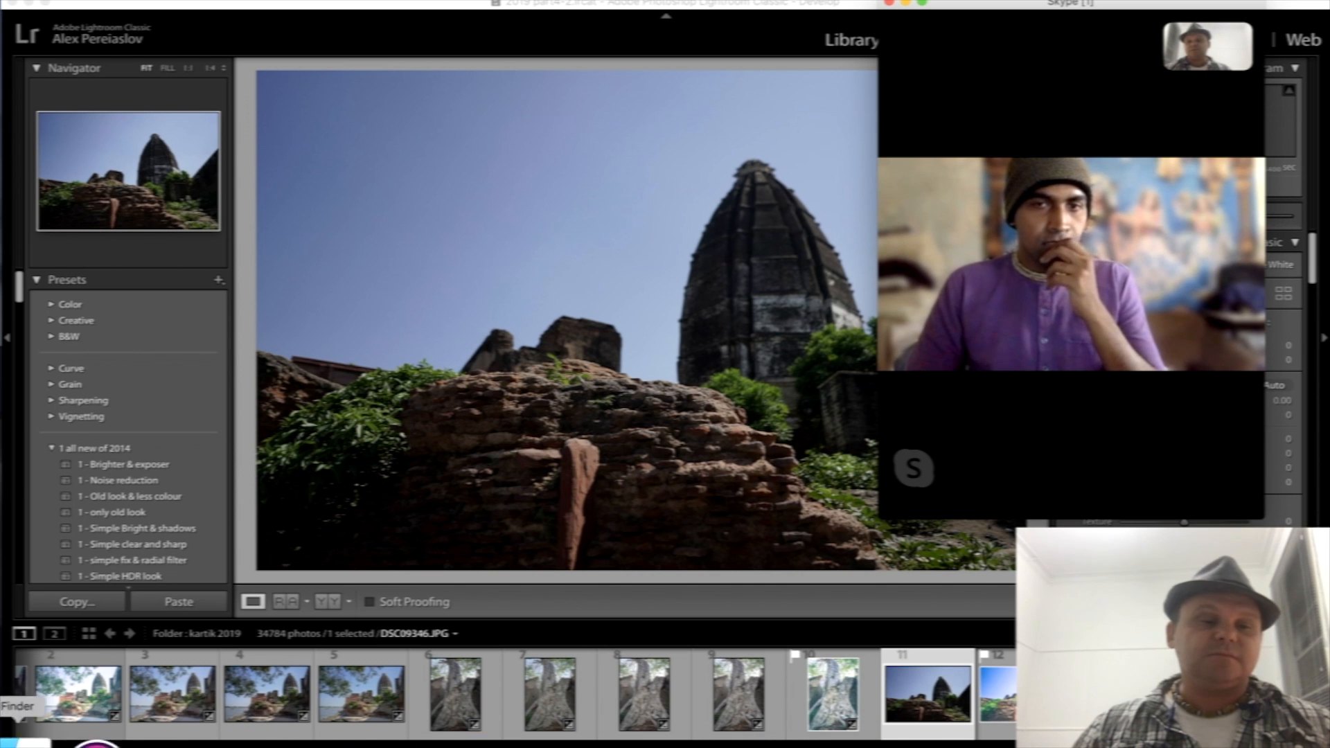
- Preview the recent Copy of Copy Storm PNG images in the Downloads folder
click(24, 742)
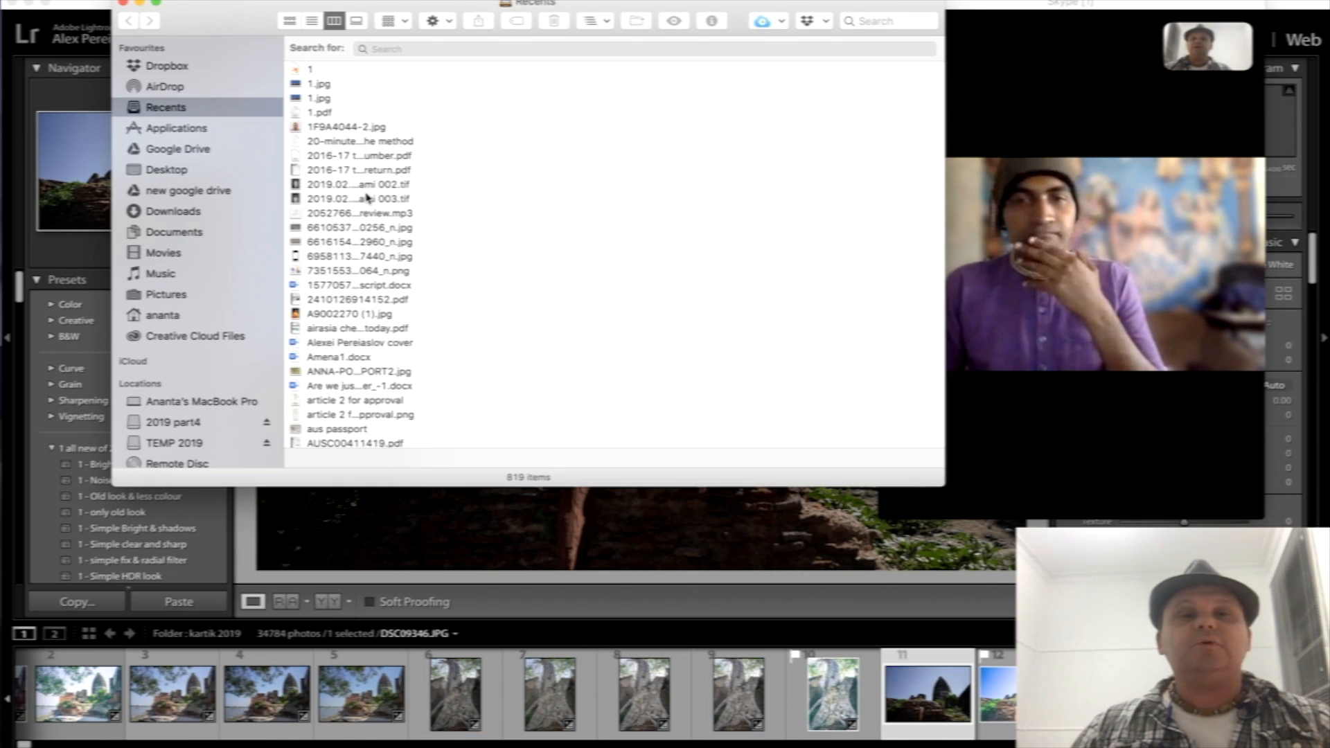
click(184, 212)
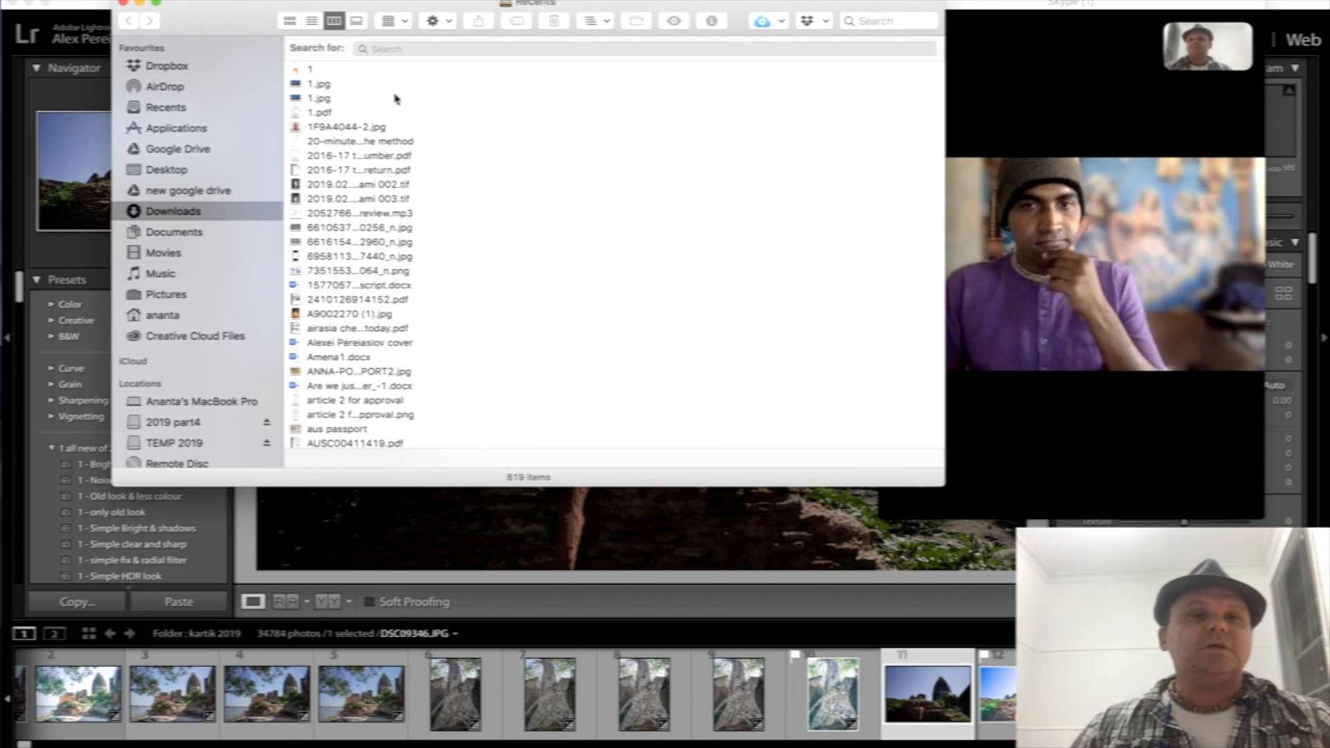
click(337, 80)
click(350, 93)
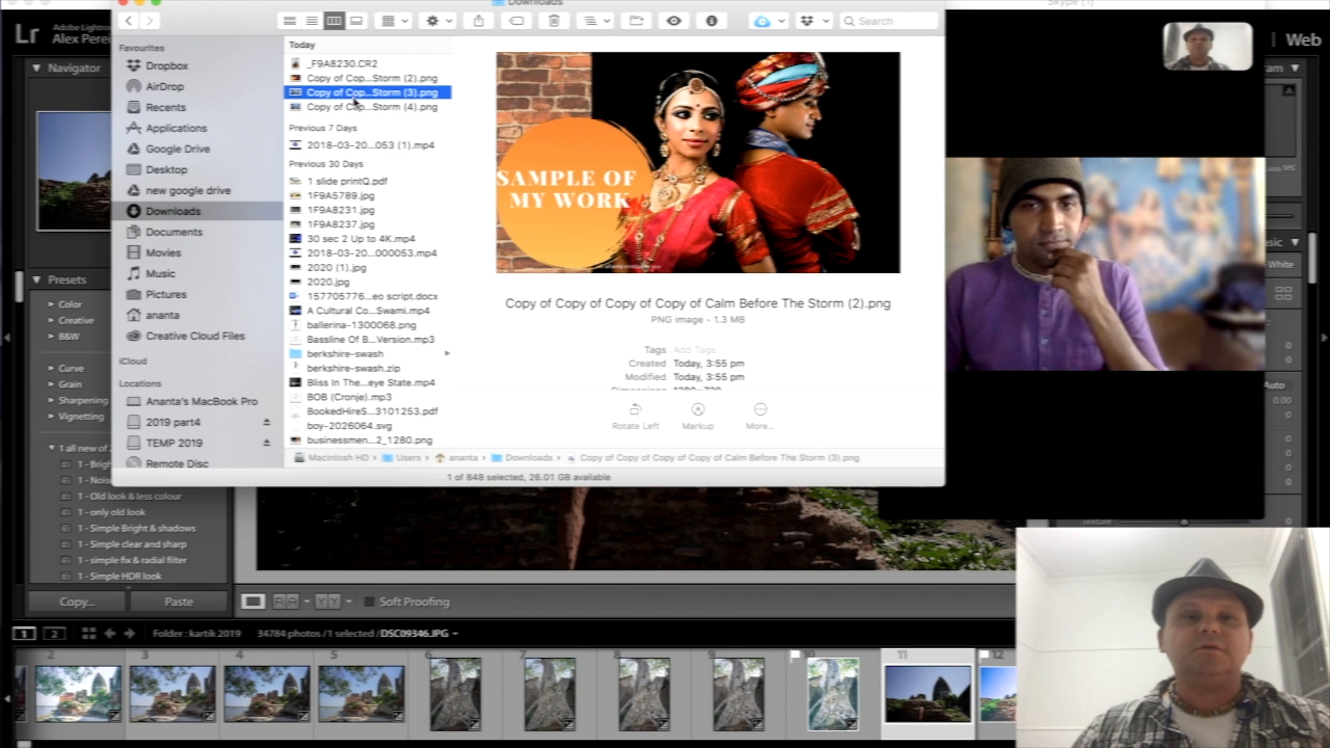
click(358, 108)
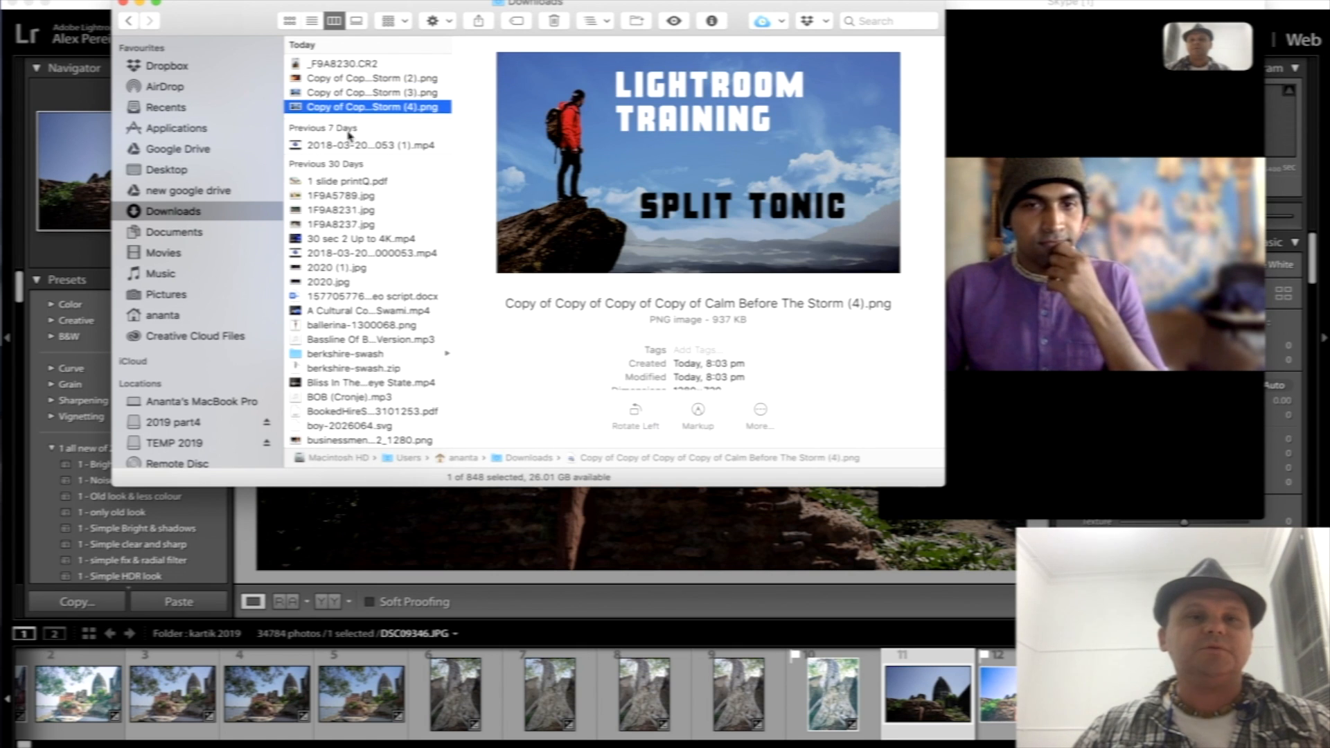
- Check the raw files _F9A7841.CR2, _F9A7896.CR2 and _F9A8230.CR2 in the TEMP! folder
key(super+Tab)
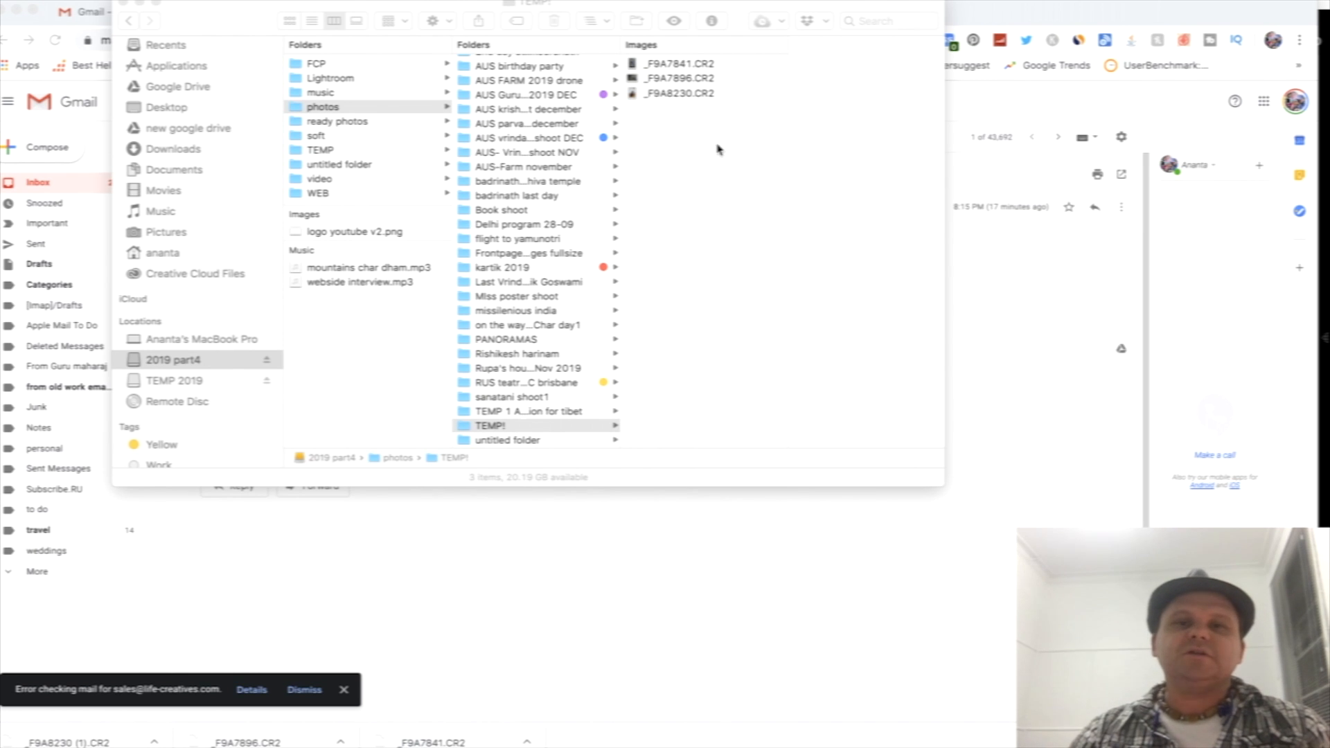
click(676, 64)
click(676, 78)
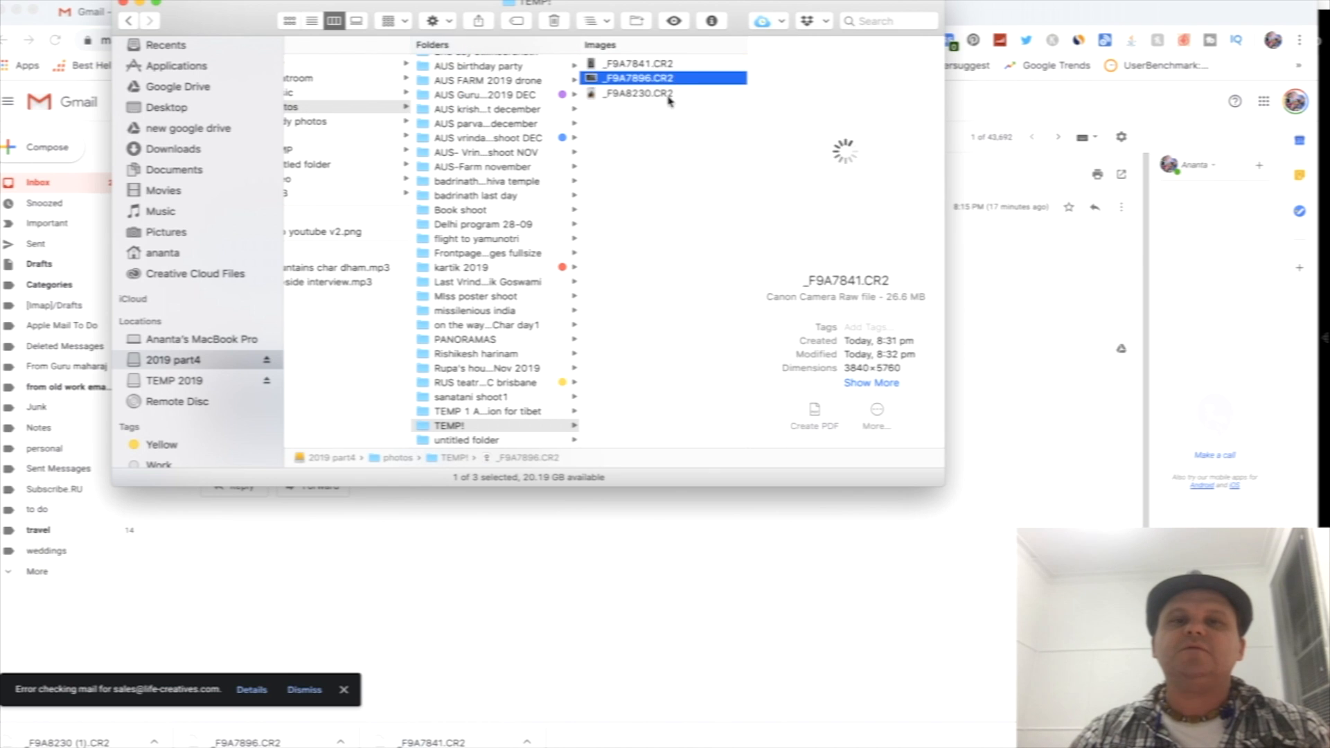
click(670, 96)
click(656, 179)
- Switch to Lightroom Classic and look over its photo import commands
key(super+Tab)
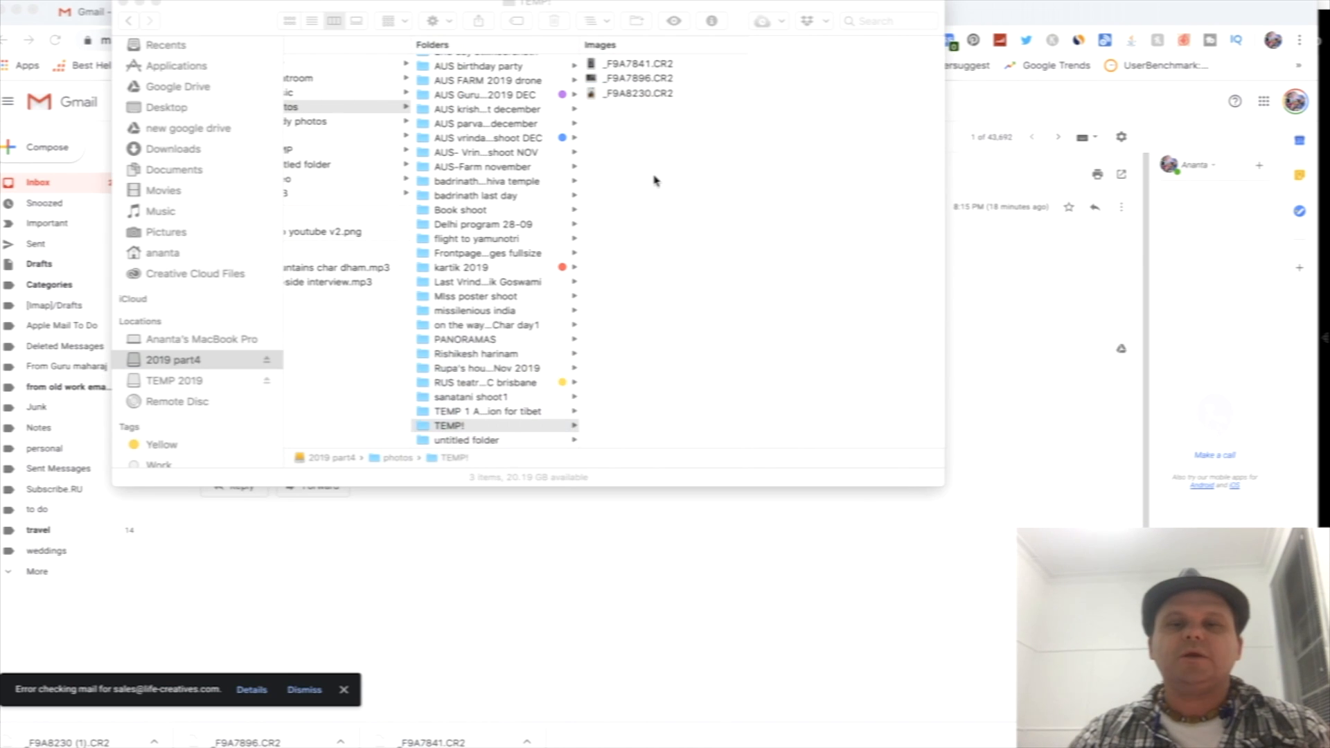
key(super+Tab)
key(super+Tab)
key(super+Tab)
key(super+Tab)
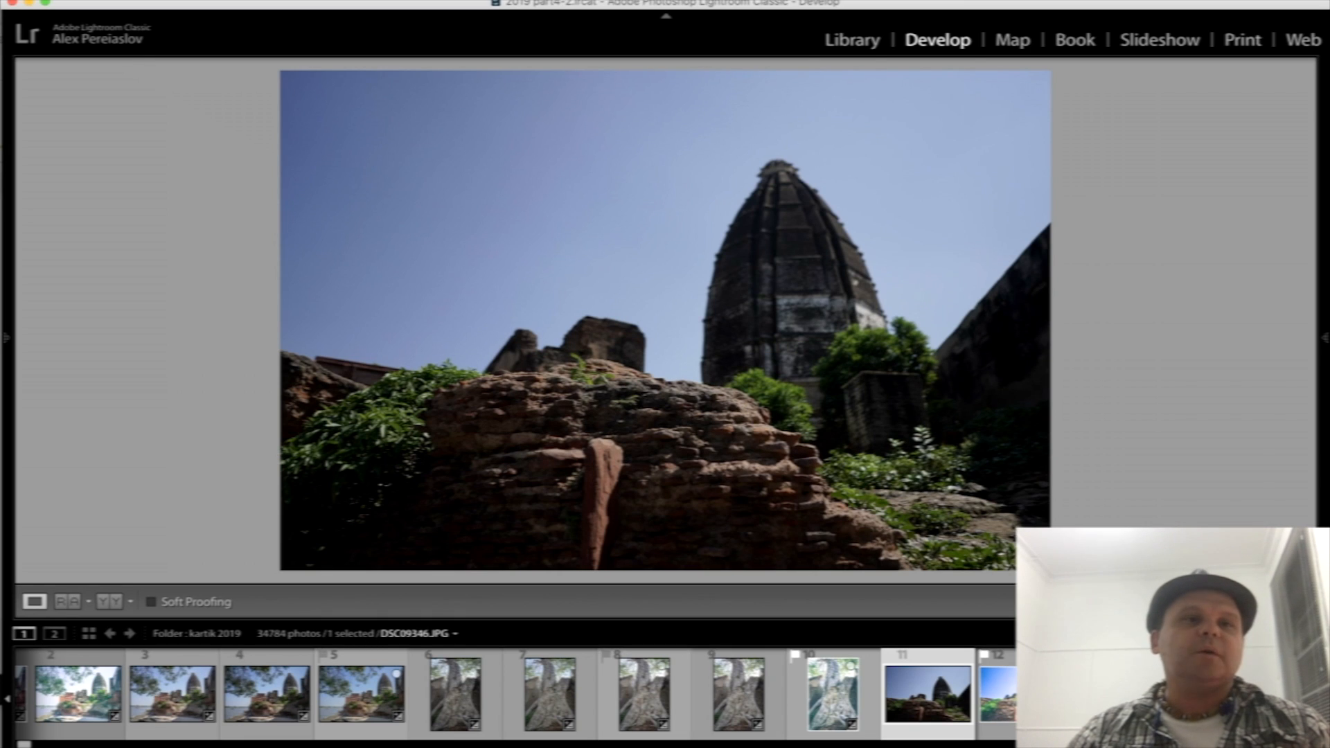
click(148, 1)
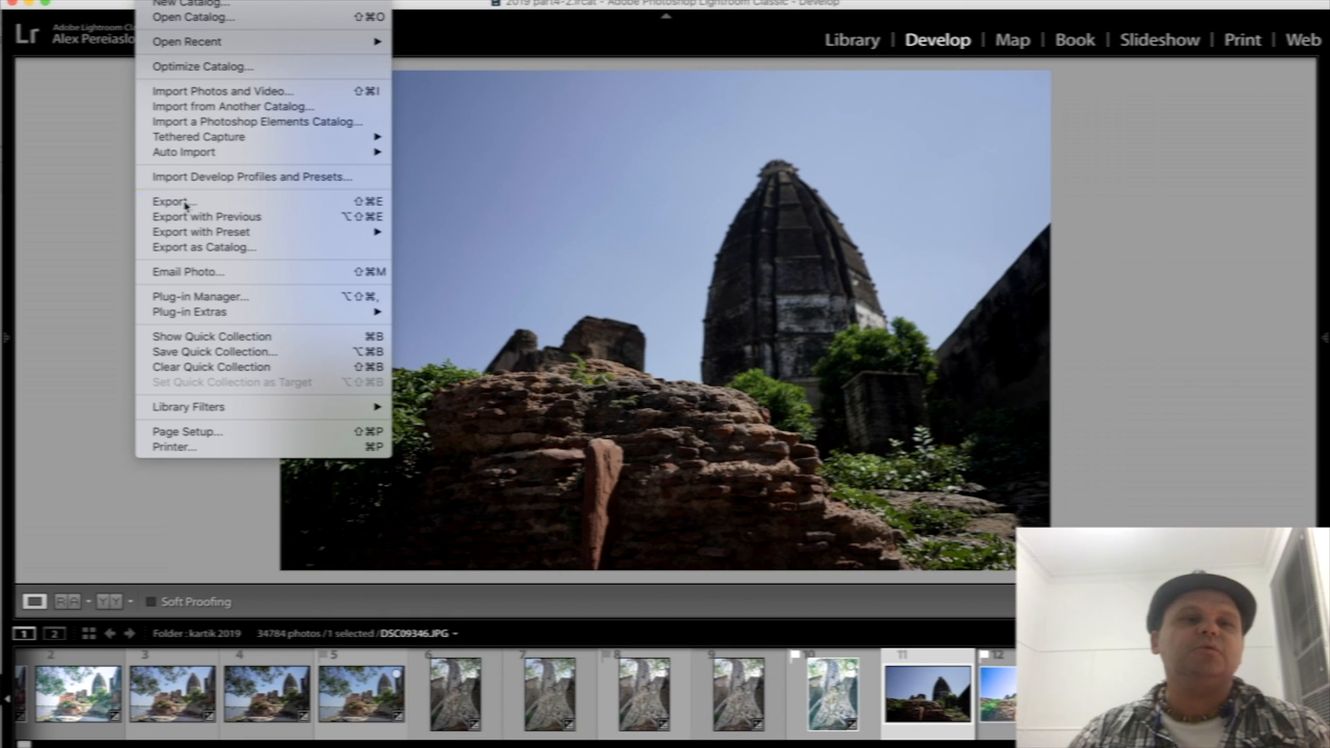
click(73, 339)
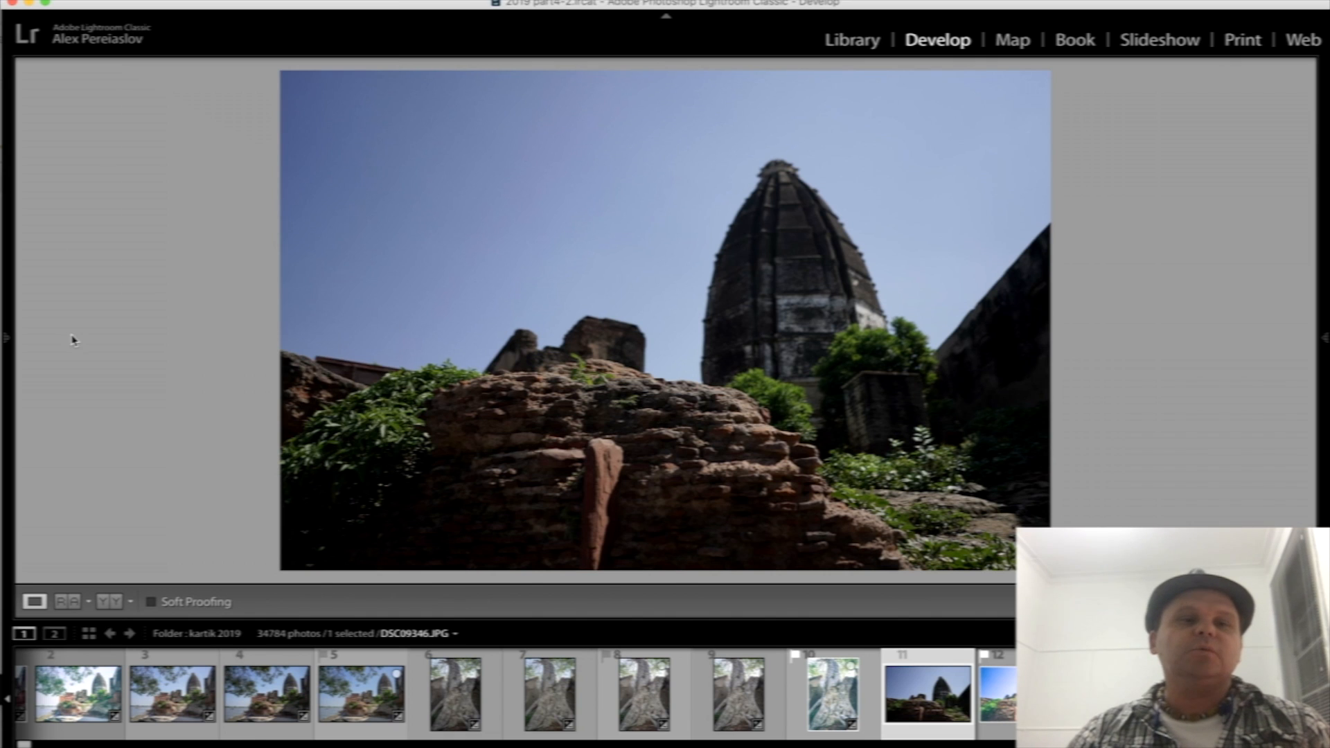
- Switch to Finder and bring the TEMP! folder from photos on the 2019 part4 drive into Lightroom for import
key(super+Tab)
key(super+Tab)
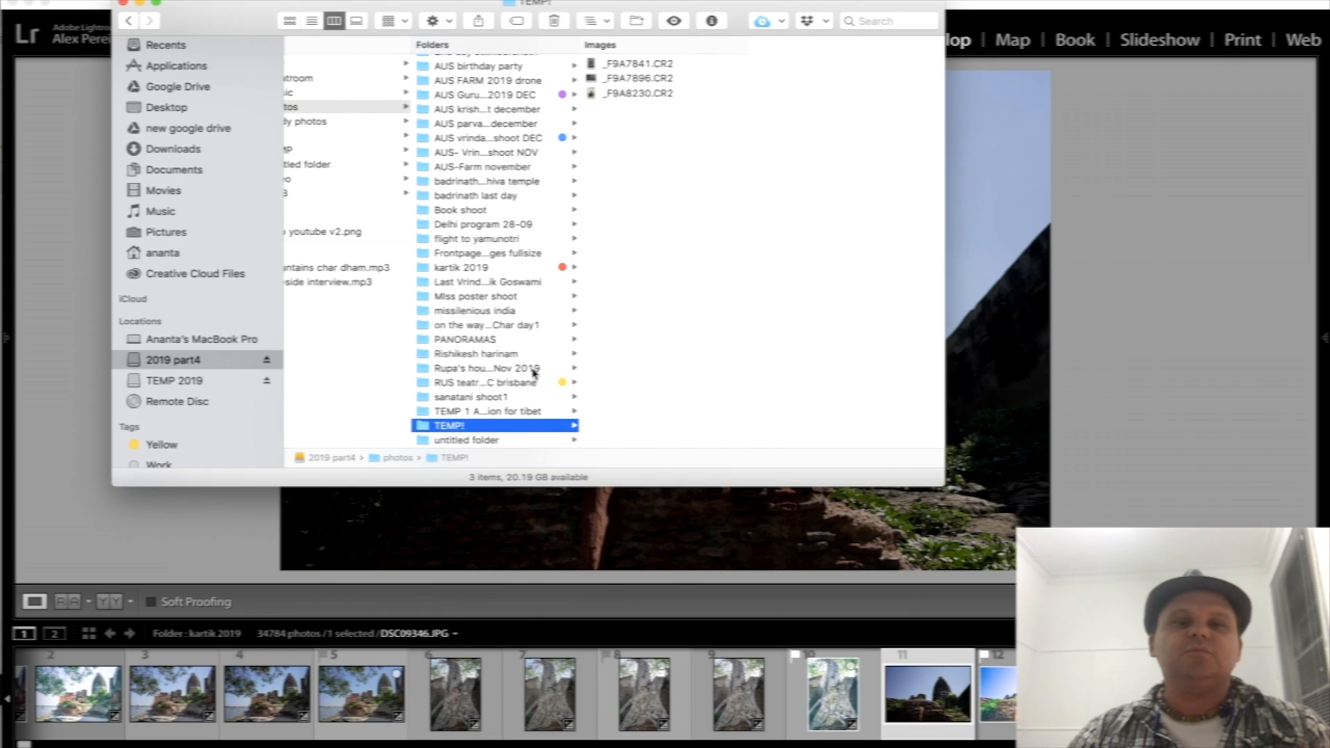
click(470, 414)
click(426, 430)
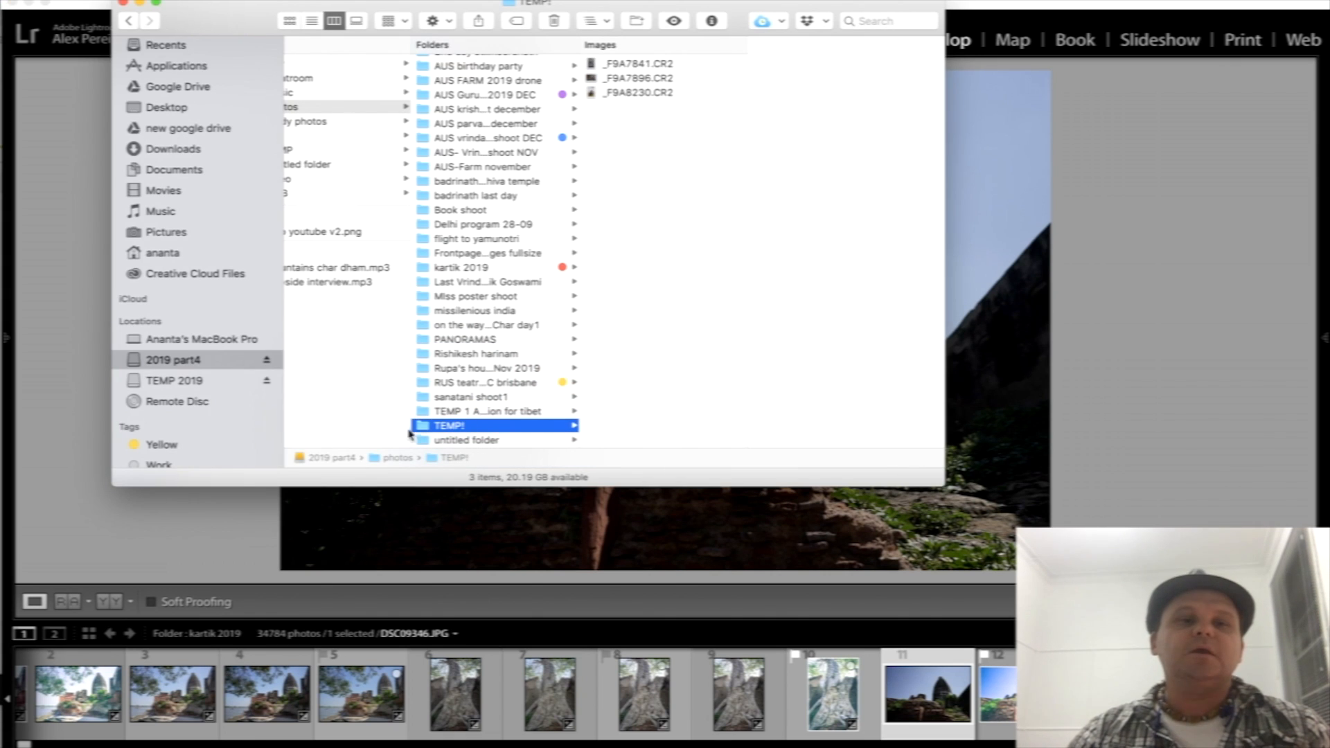
scroll(457, 256, left, 1)
scroll(502, 204, left, 1)
scroll(431, 102, left, 4)
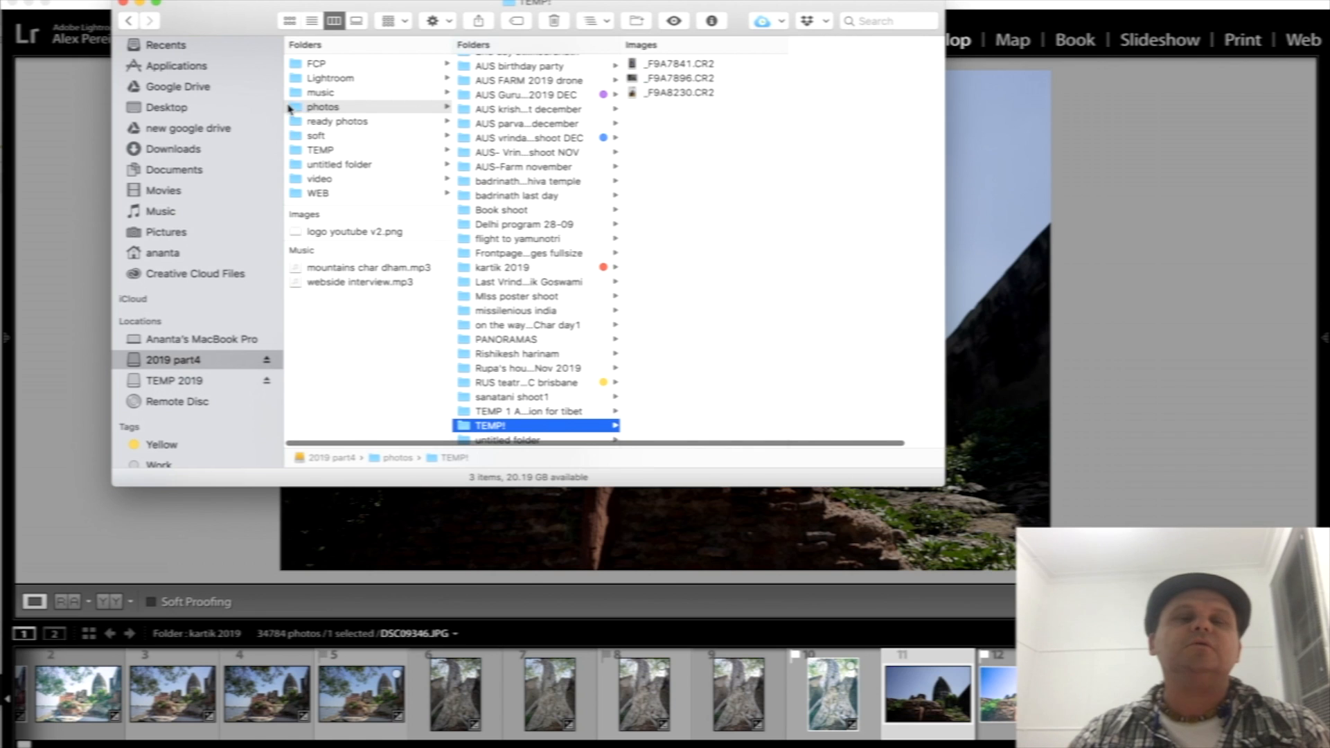
scroll(538, 433, down, 1)
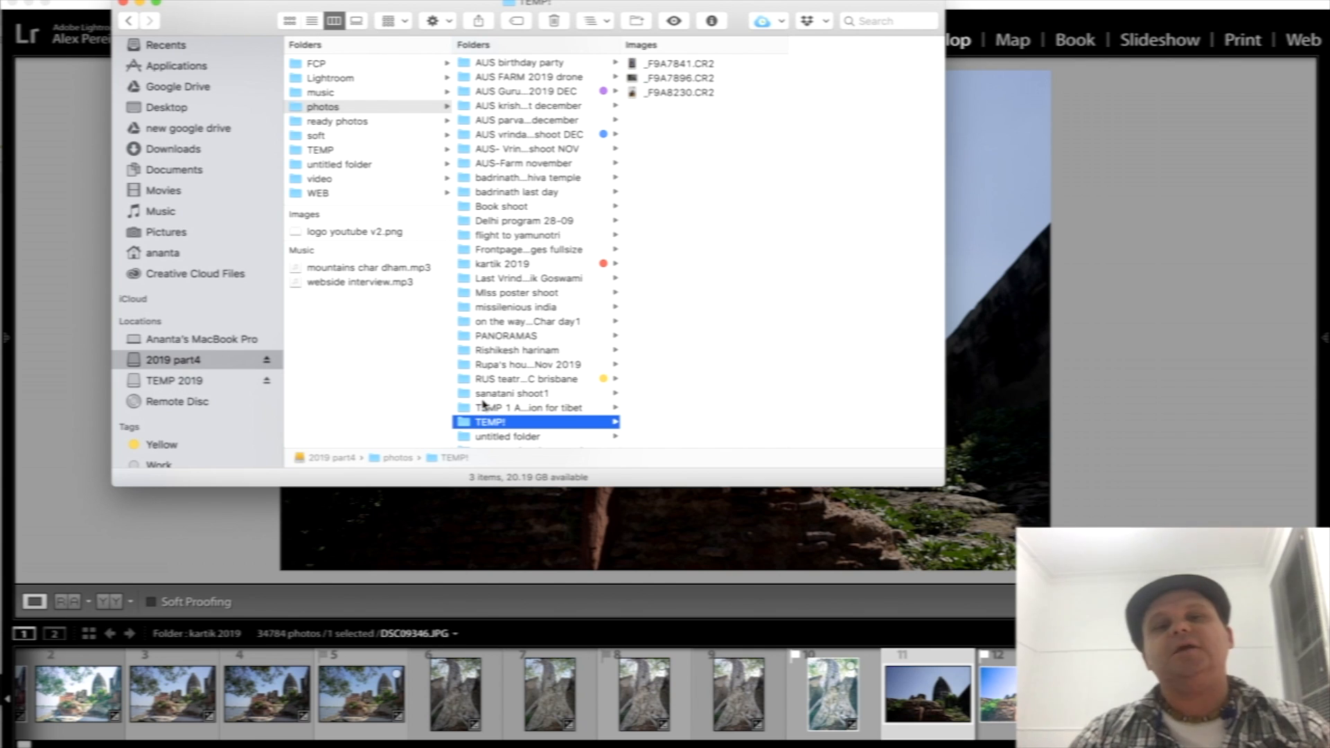
click(492, 438)
click(469, 424)
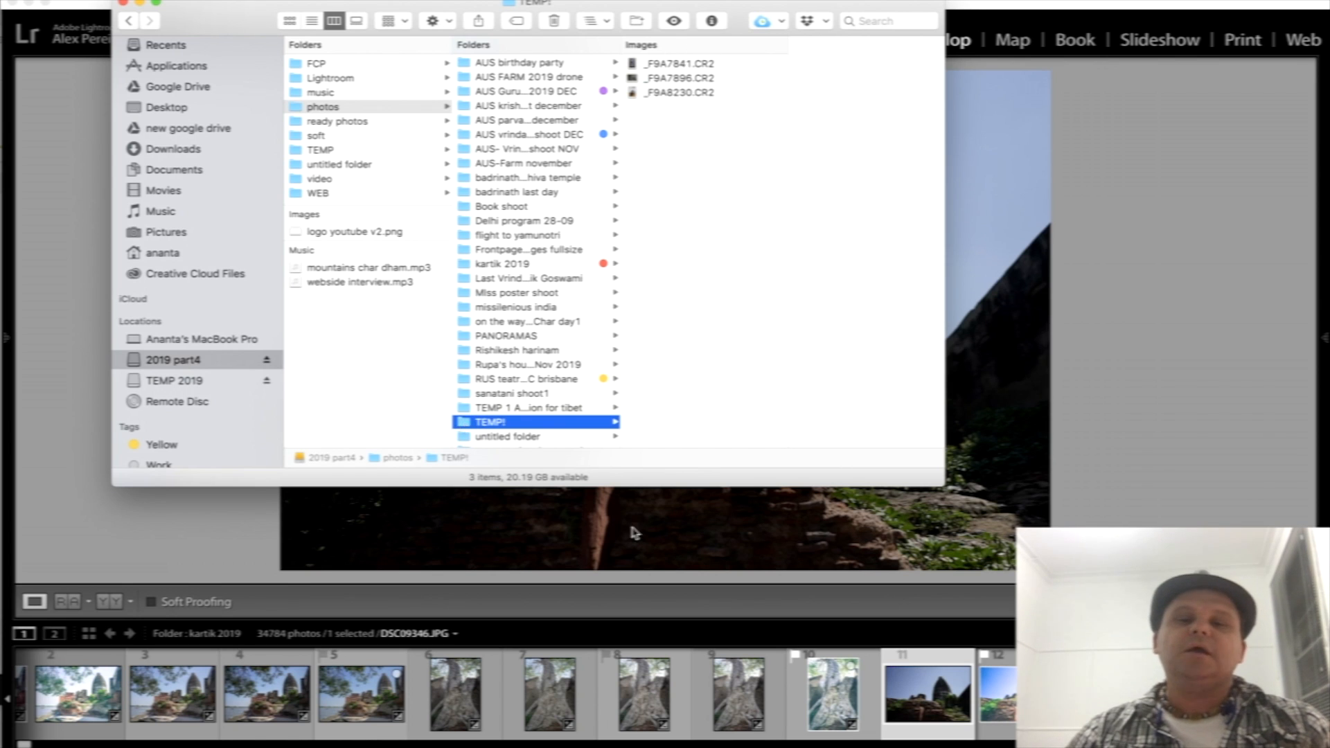
drag(817, 747, 685, 743)
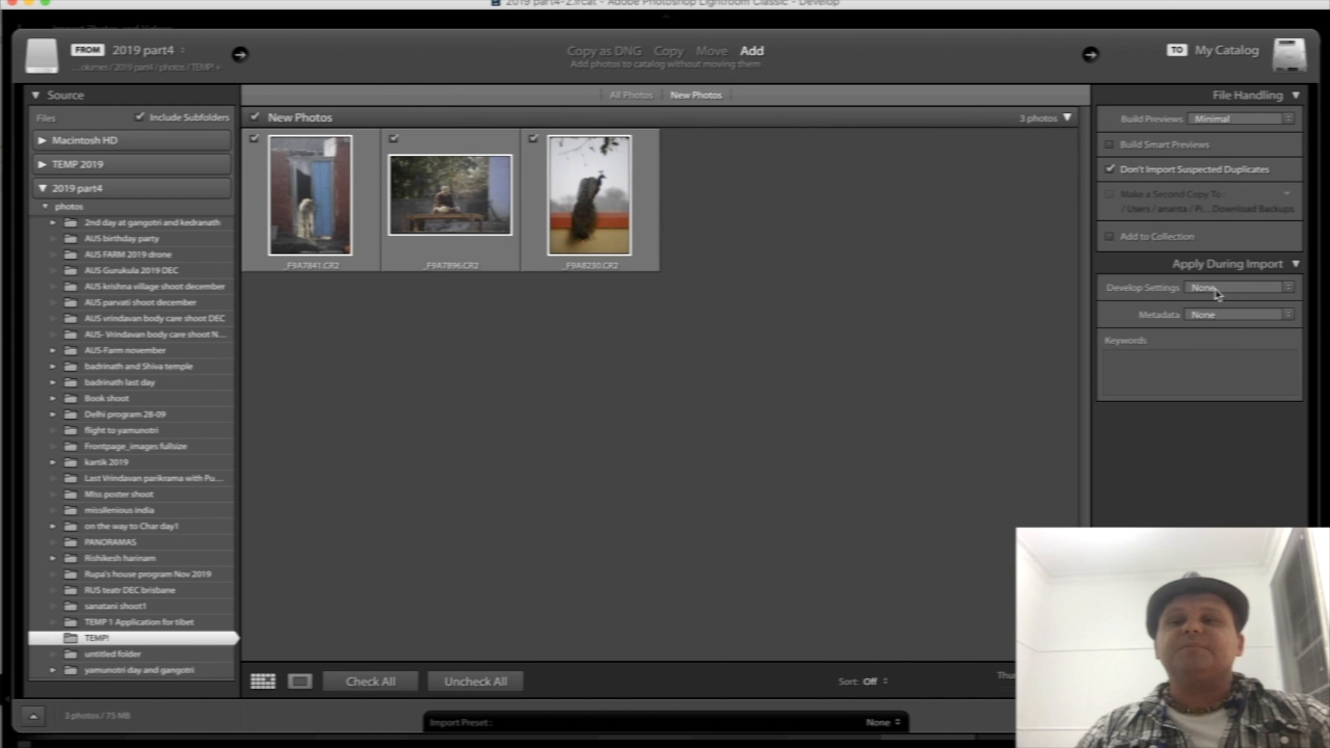
- Set the import's develop settings to the "to import1" preset and import the photos at their current location
click(1238, 294)
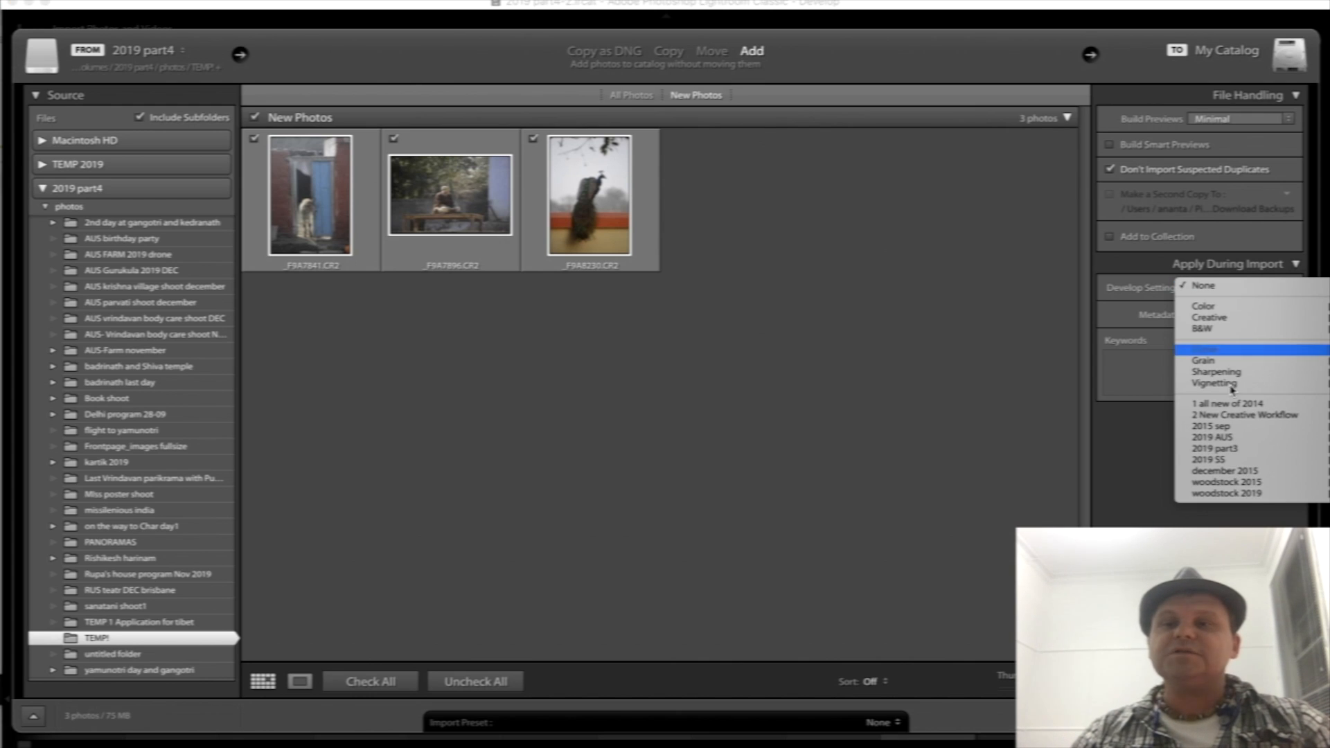
mouse_move(1233, 452)
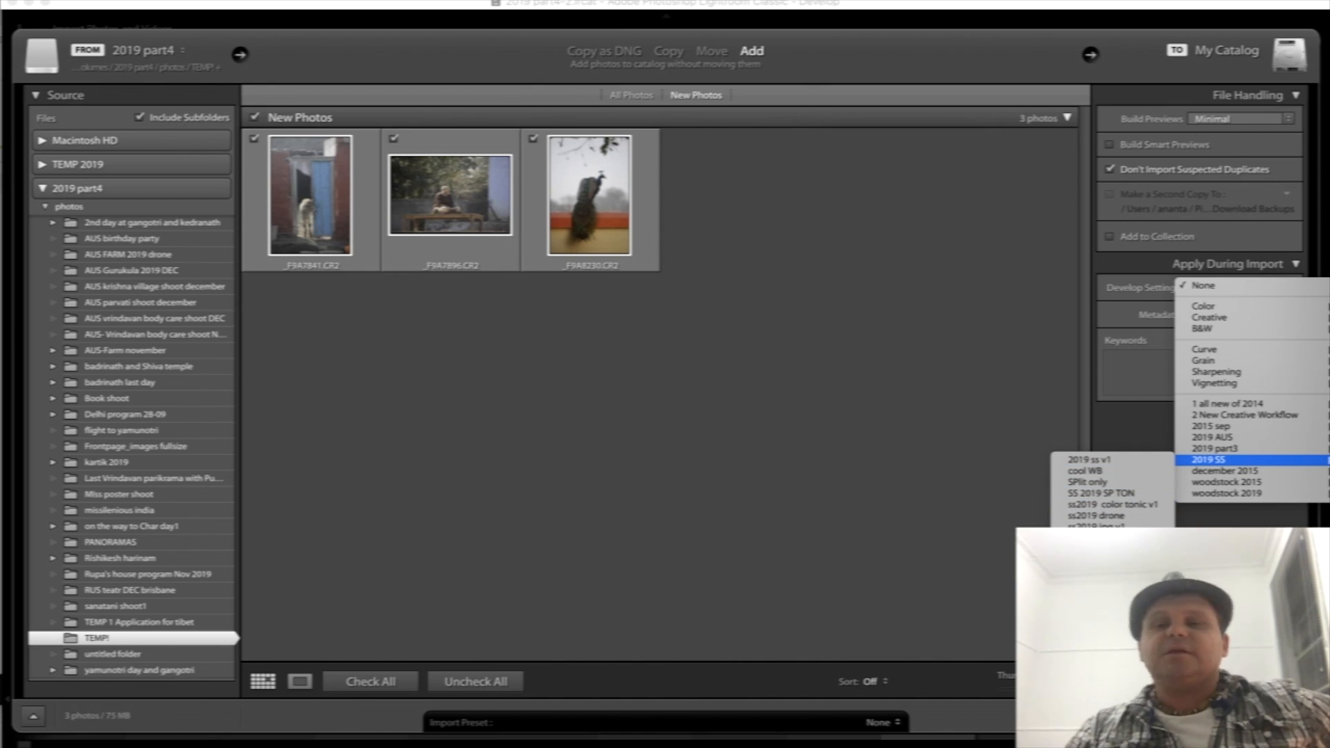
click(1089, 560)
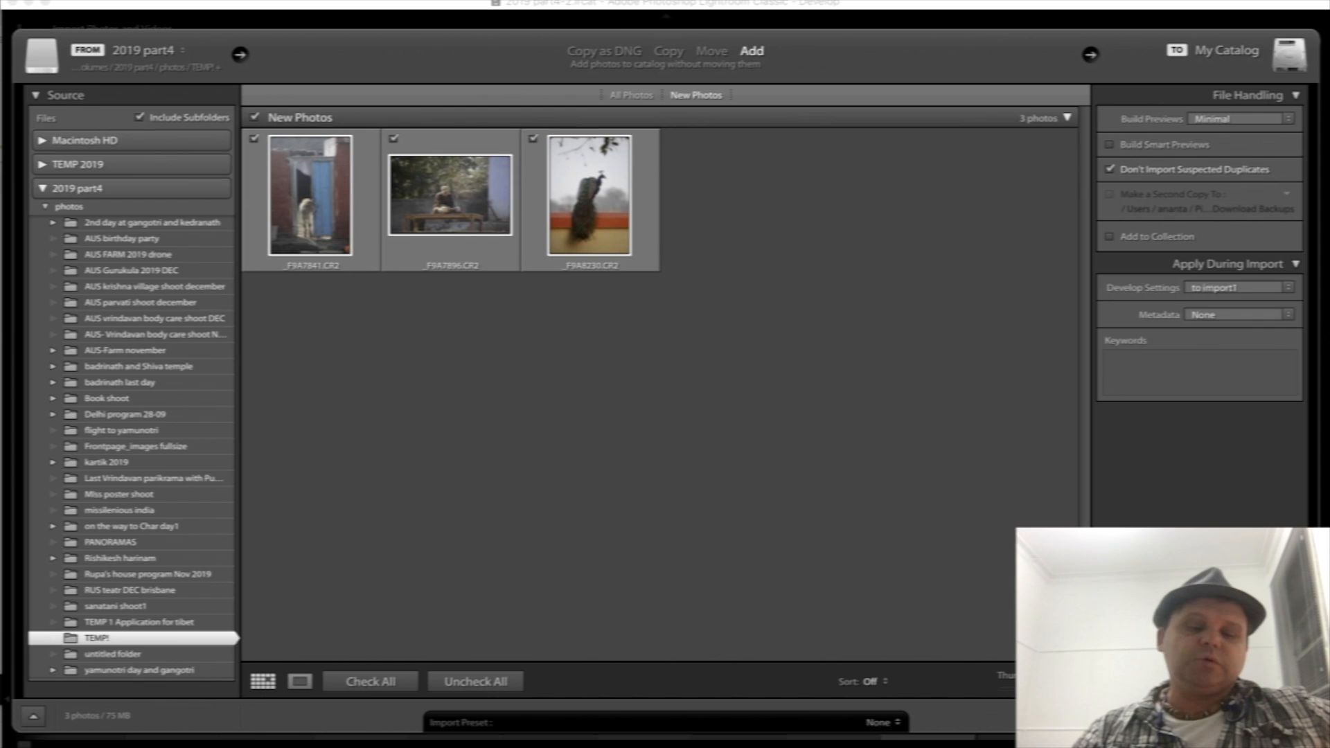
key(Return)
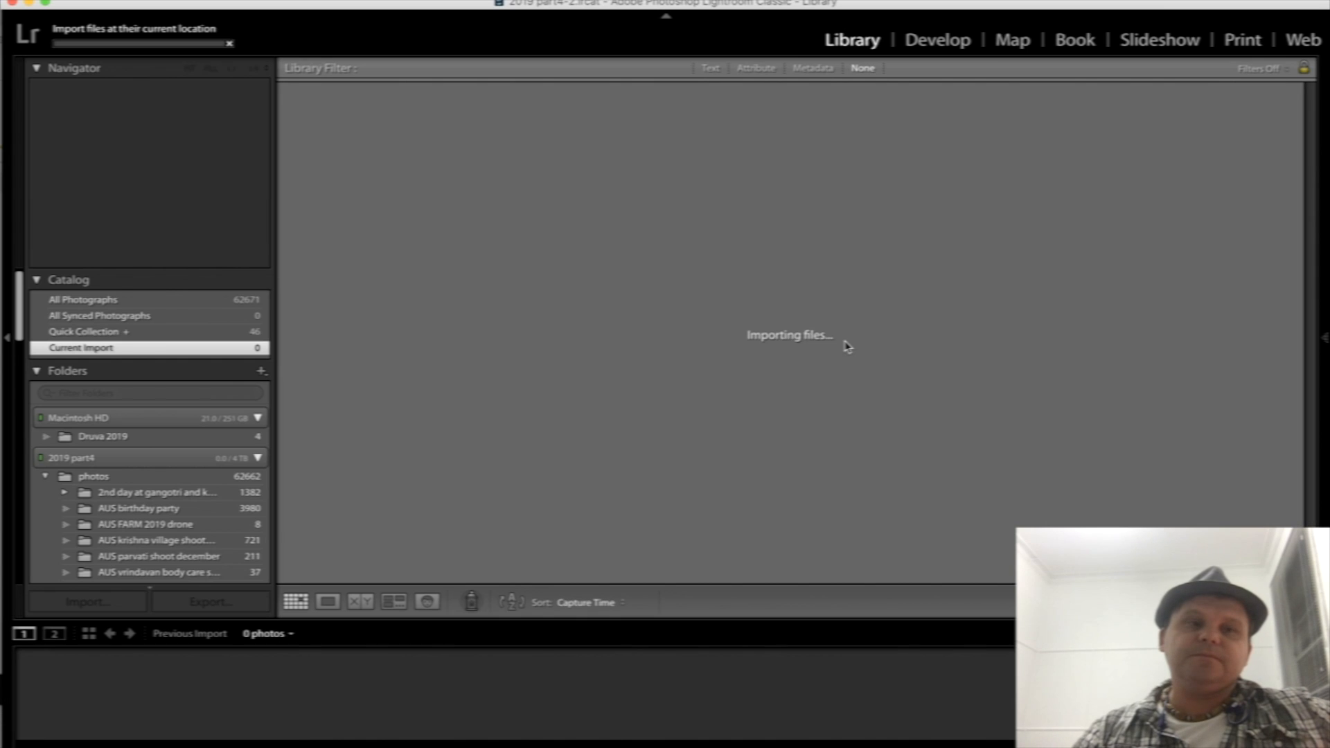
- Open the calf photo _F9A7841.CR2 in the Develop module with its adjustment controls shown
double_click(364, 167)
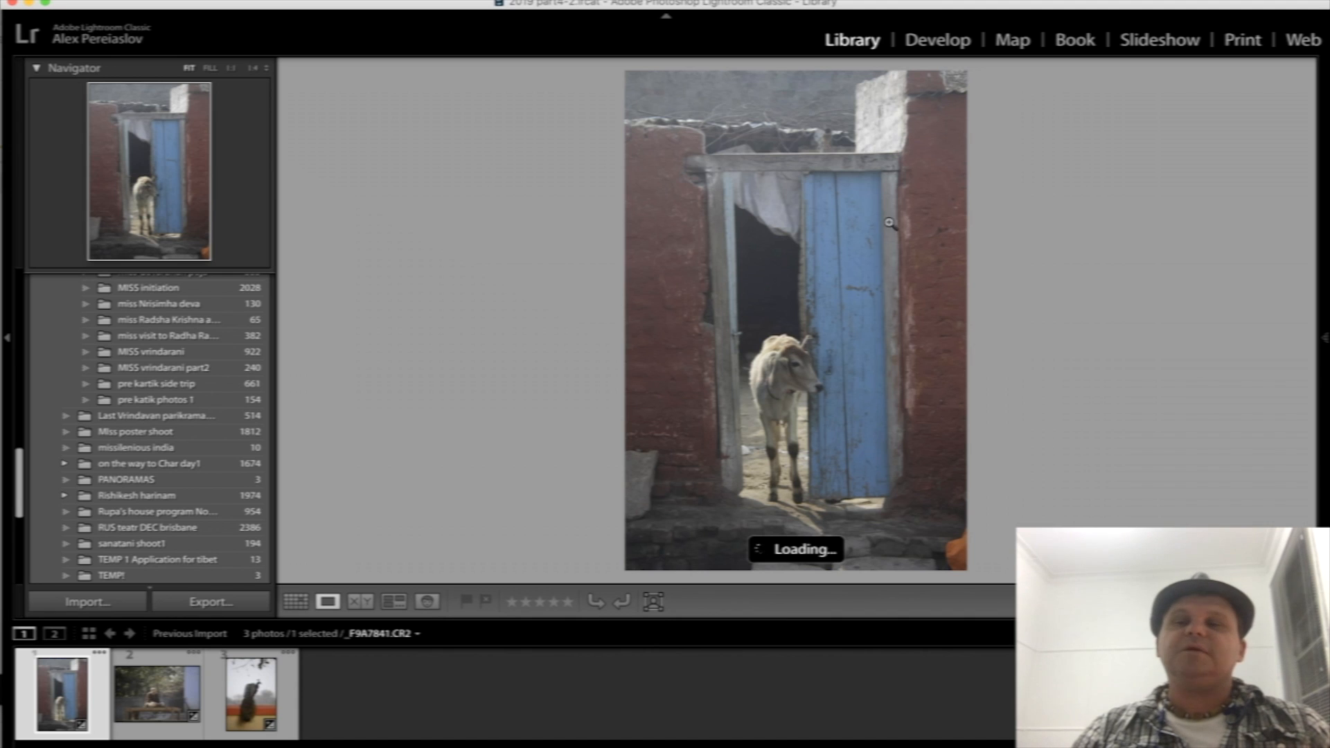
click(1325, 344)
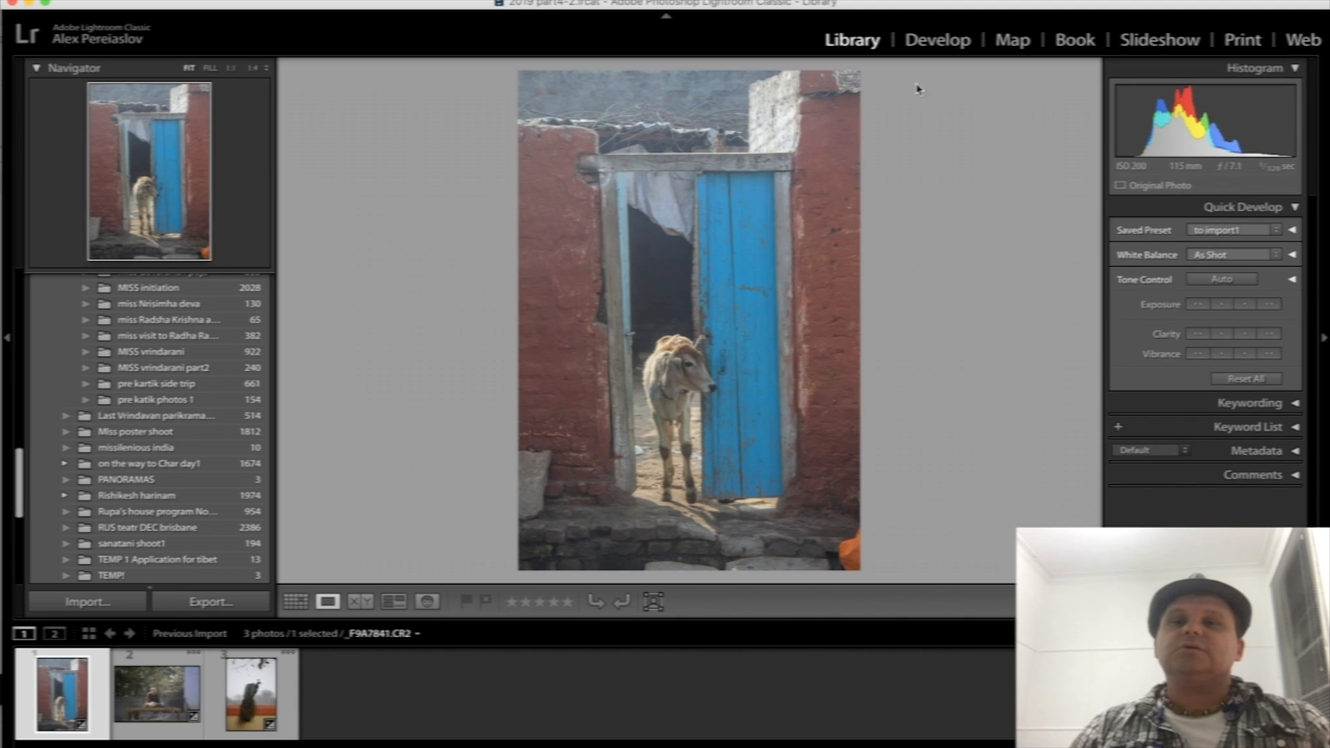
click(948, 44)
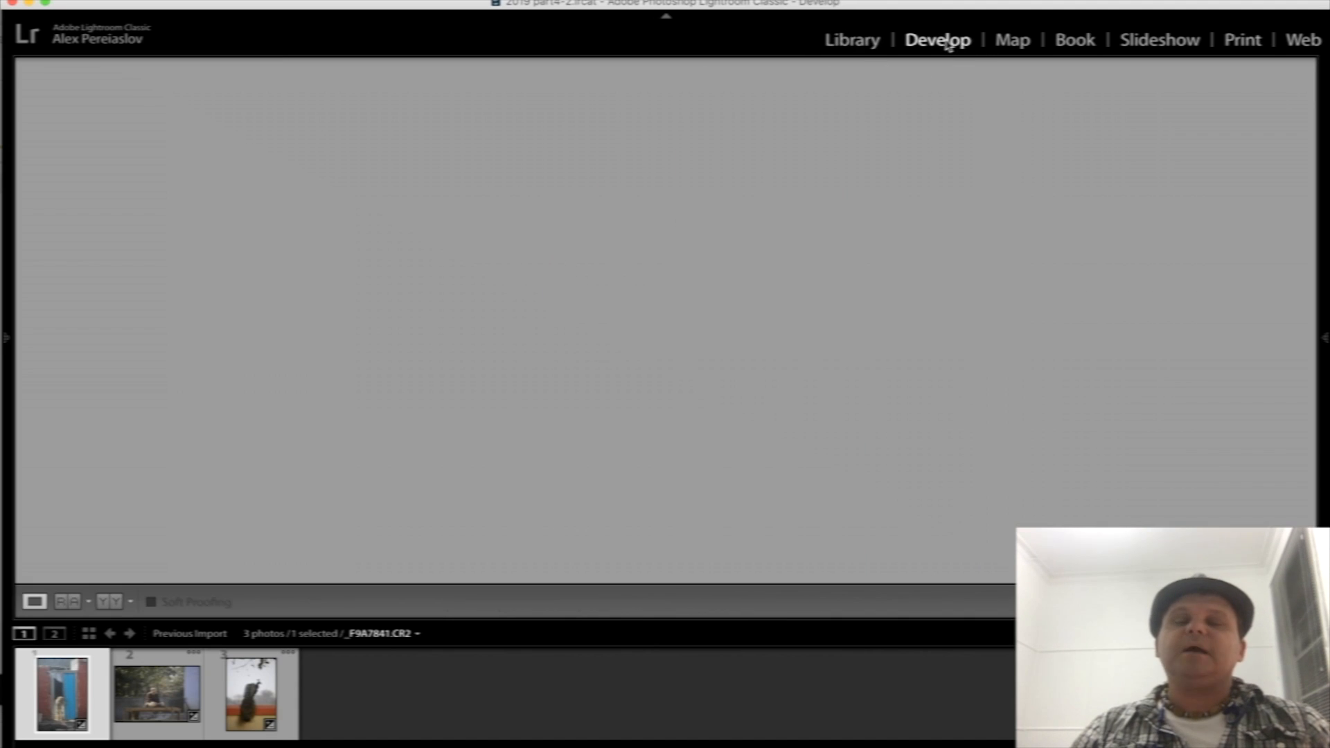
click(1325, 340)
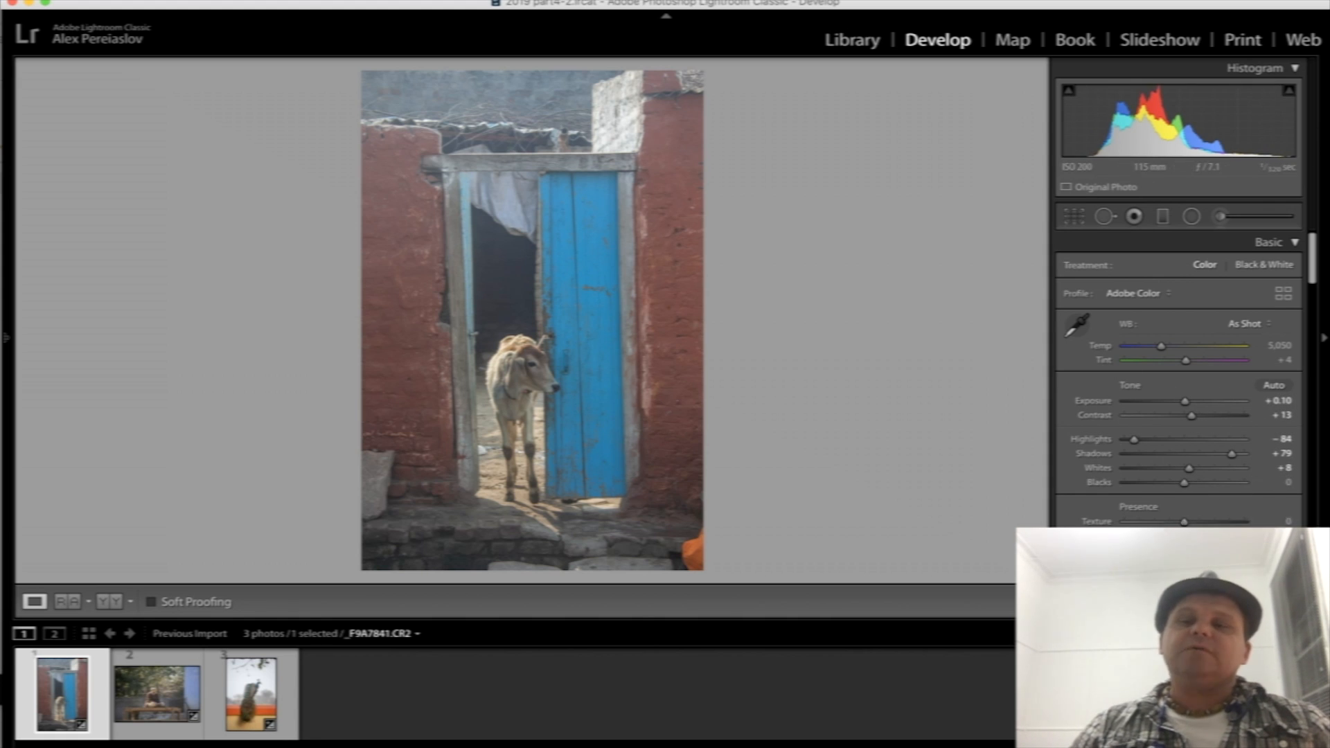
- Reset the calf photo's develop settings for comparison, and undo the reset
key(super+shift+r)
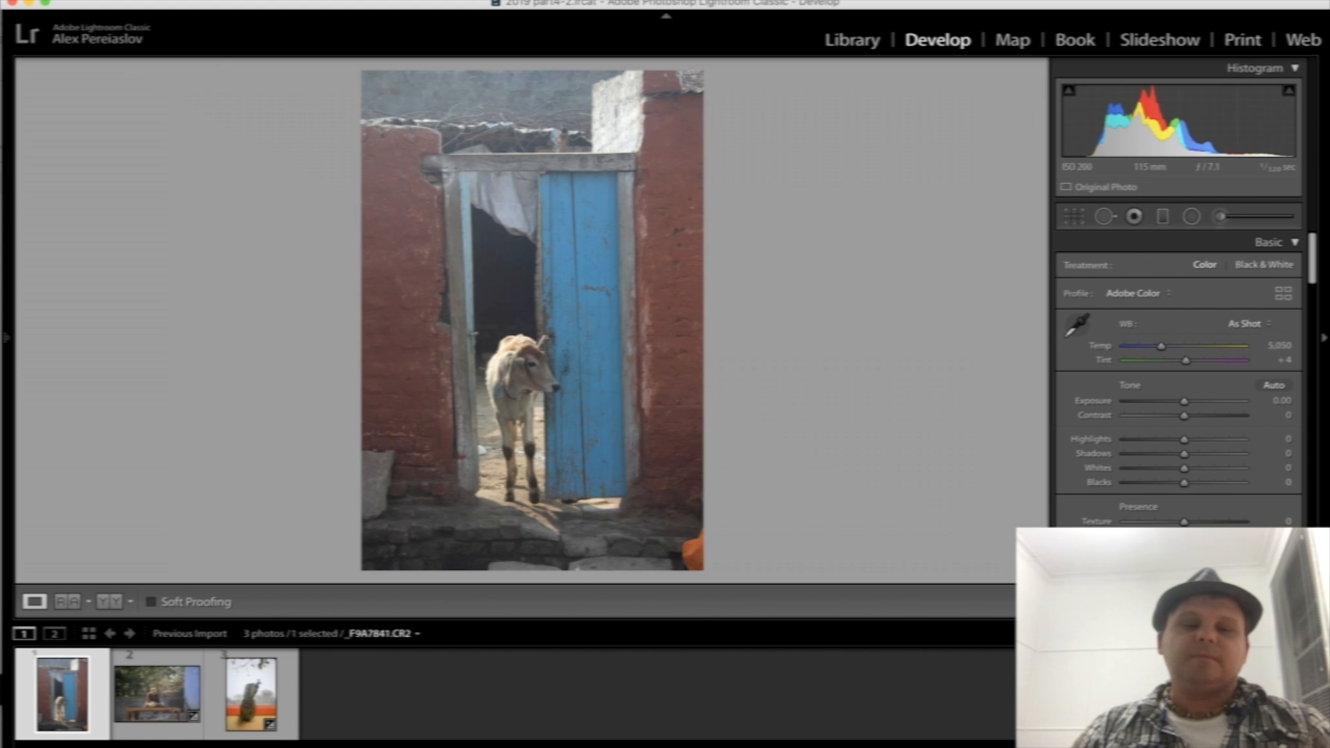
key(super+z)
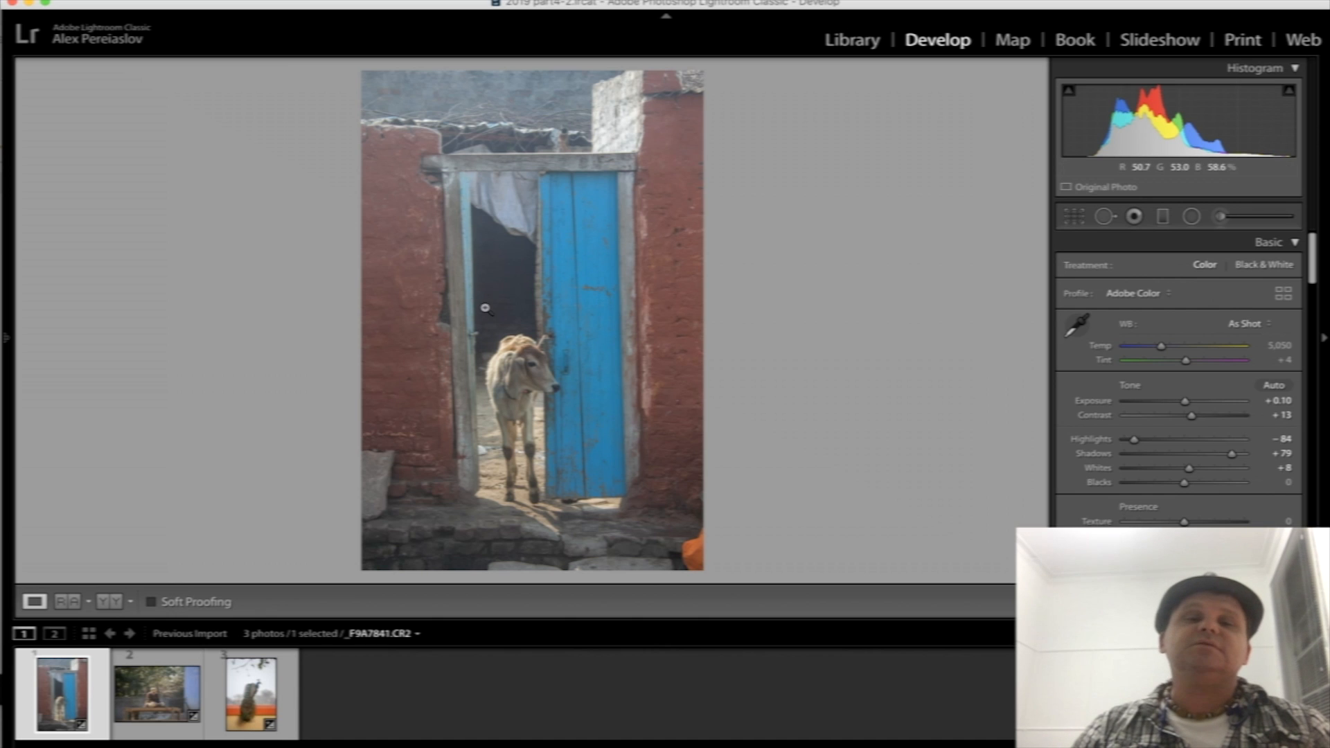
- Examine the calf's face and the blue door in close-up and at full view
click(524, 377)
click(523, 376)
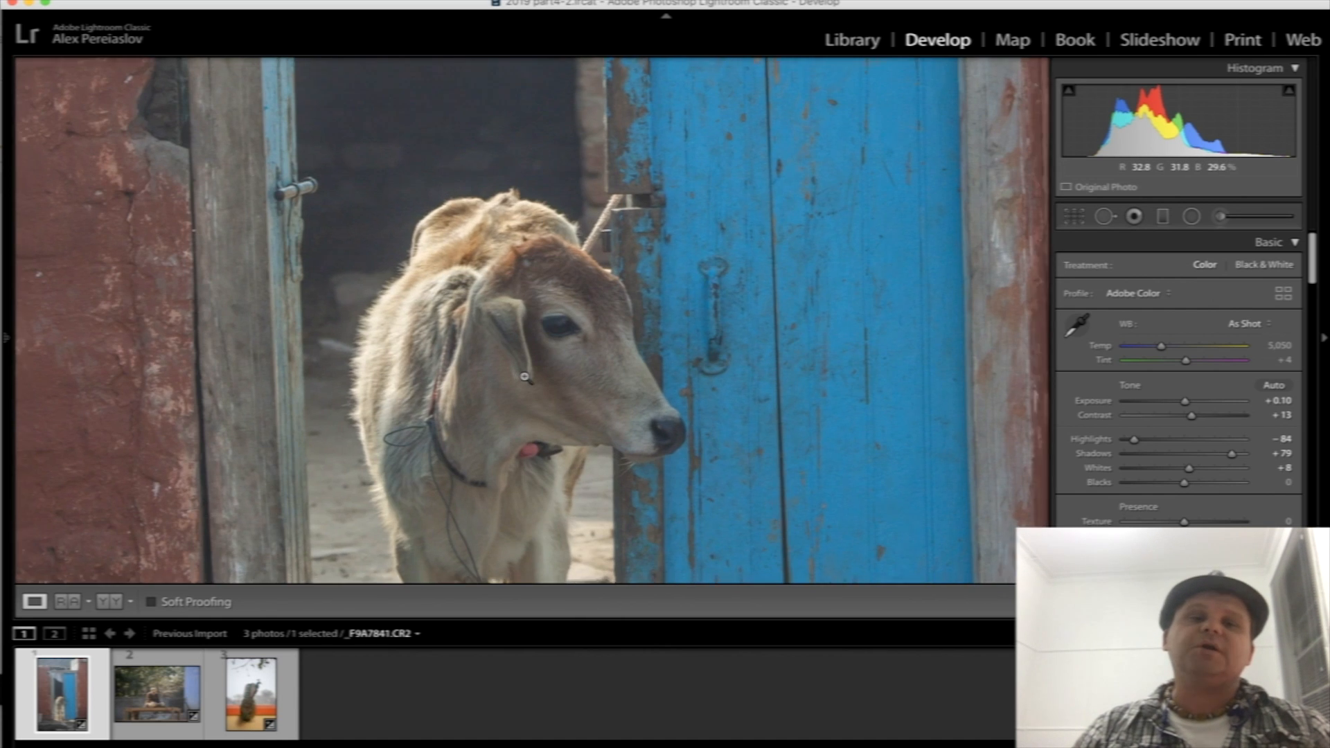
click(1076, 218)
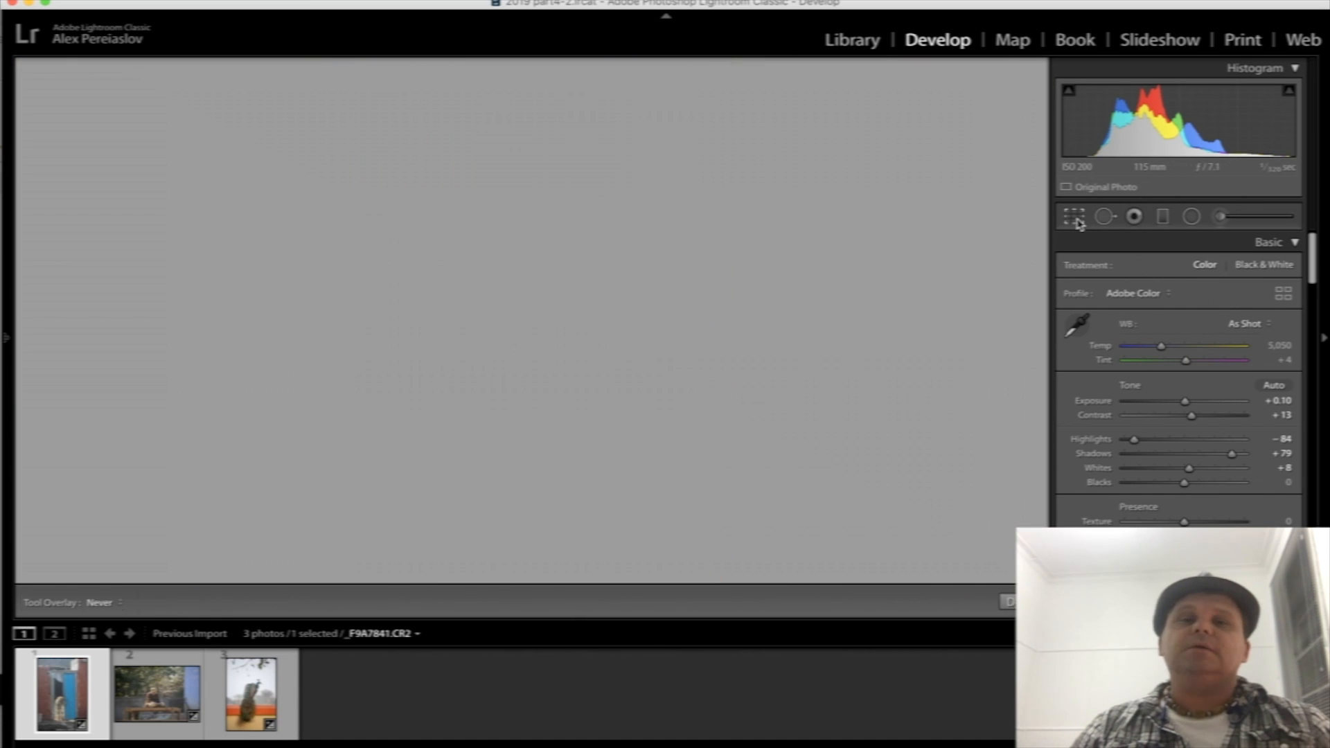
click(1074, 217)
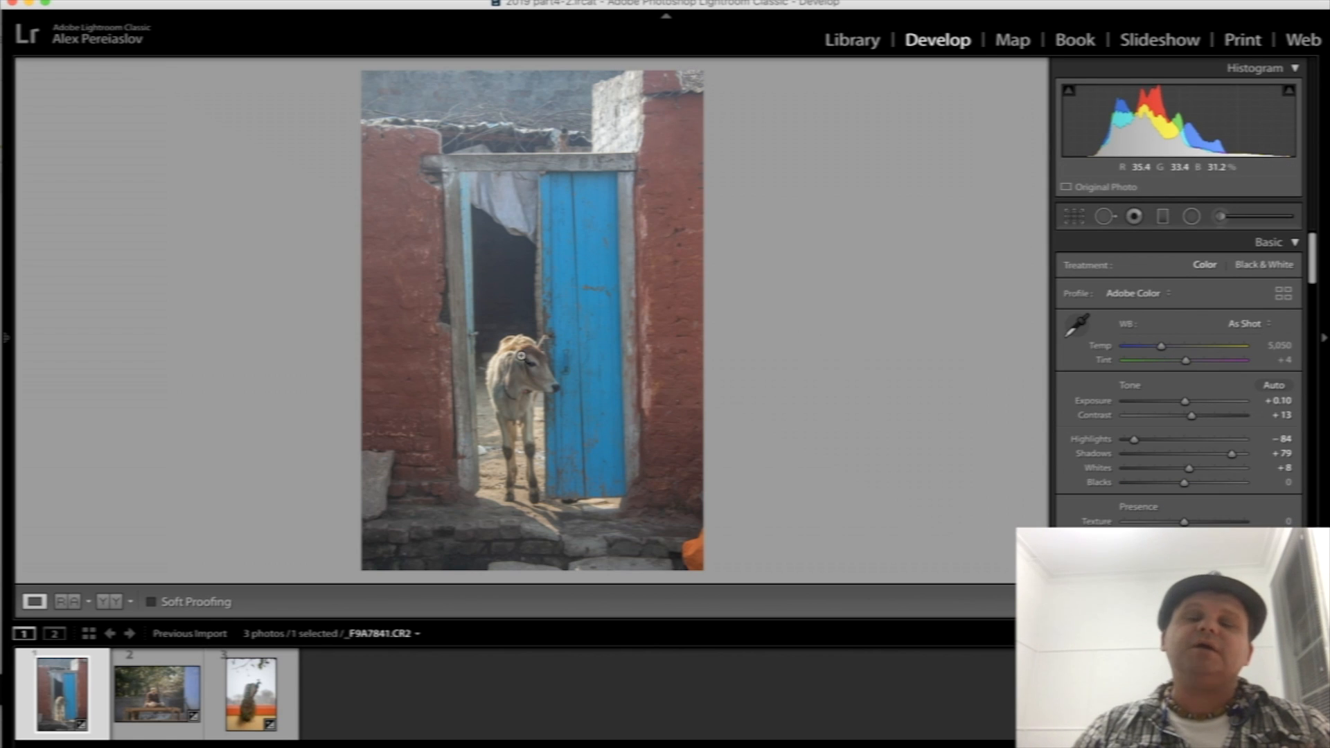
click(585, 370)
drag(530, 575, 627, 380)
drag(689, 236, 663, 412)
drag(716, 231, 663, 404)
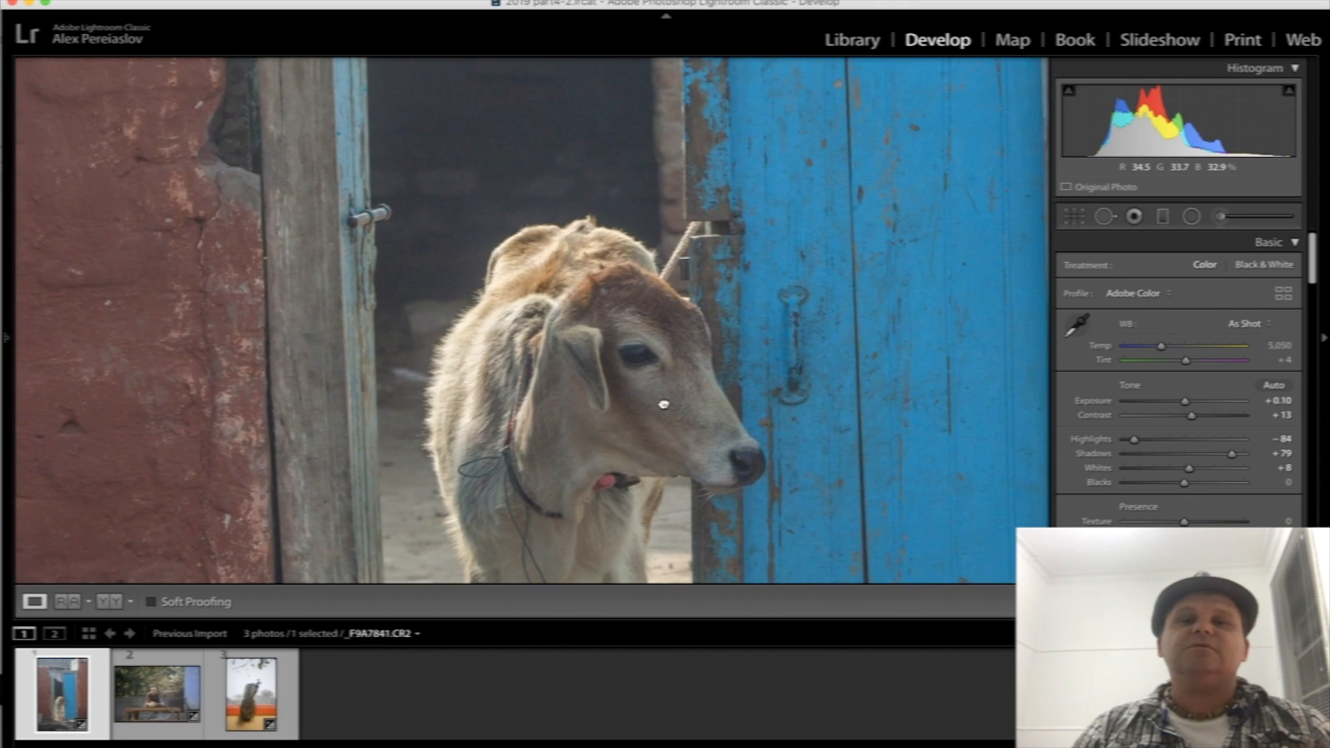
click(665, 400)
- Crop the calf photo tighter around the doorway, trimming the roof and lower stones, and straighten it to an angle of 0.92
key(r)
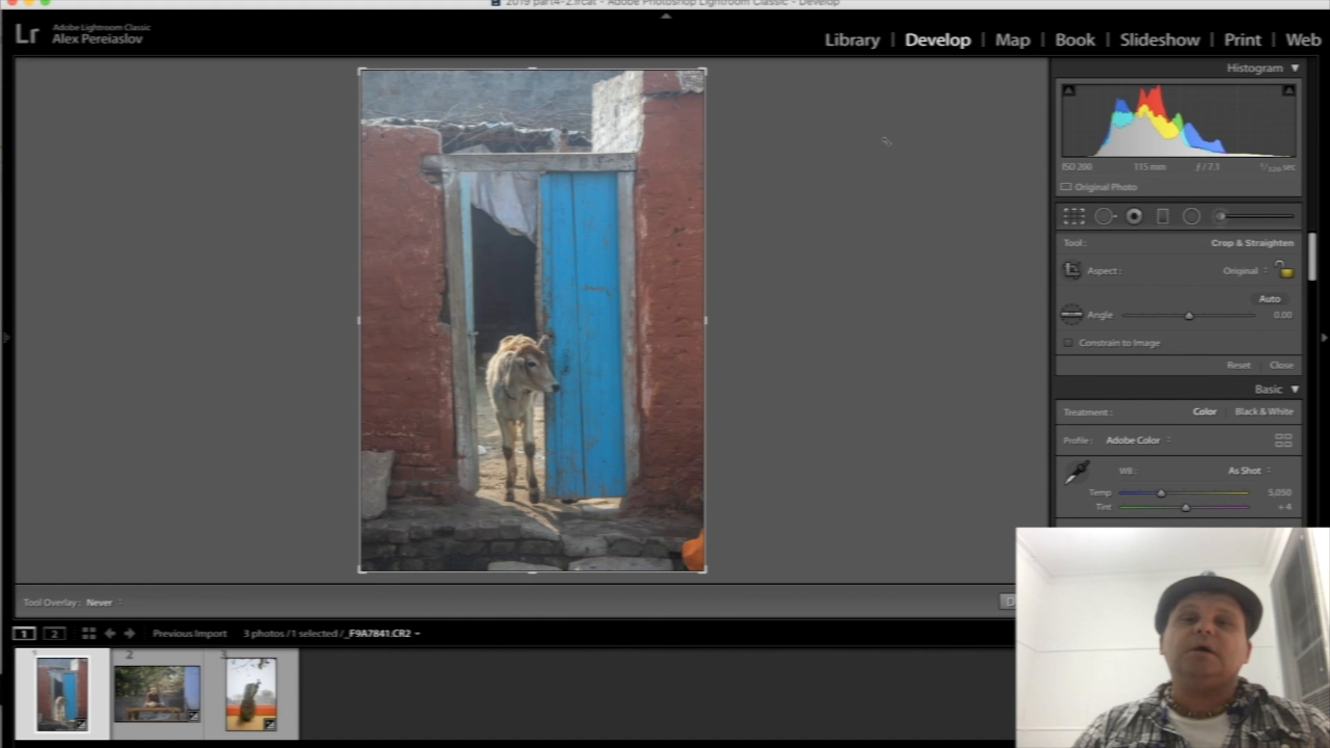
drag(705, 70, 687, 142)
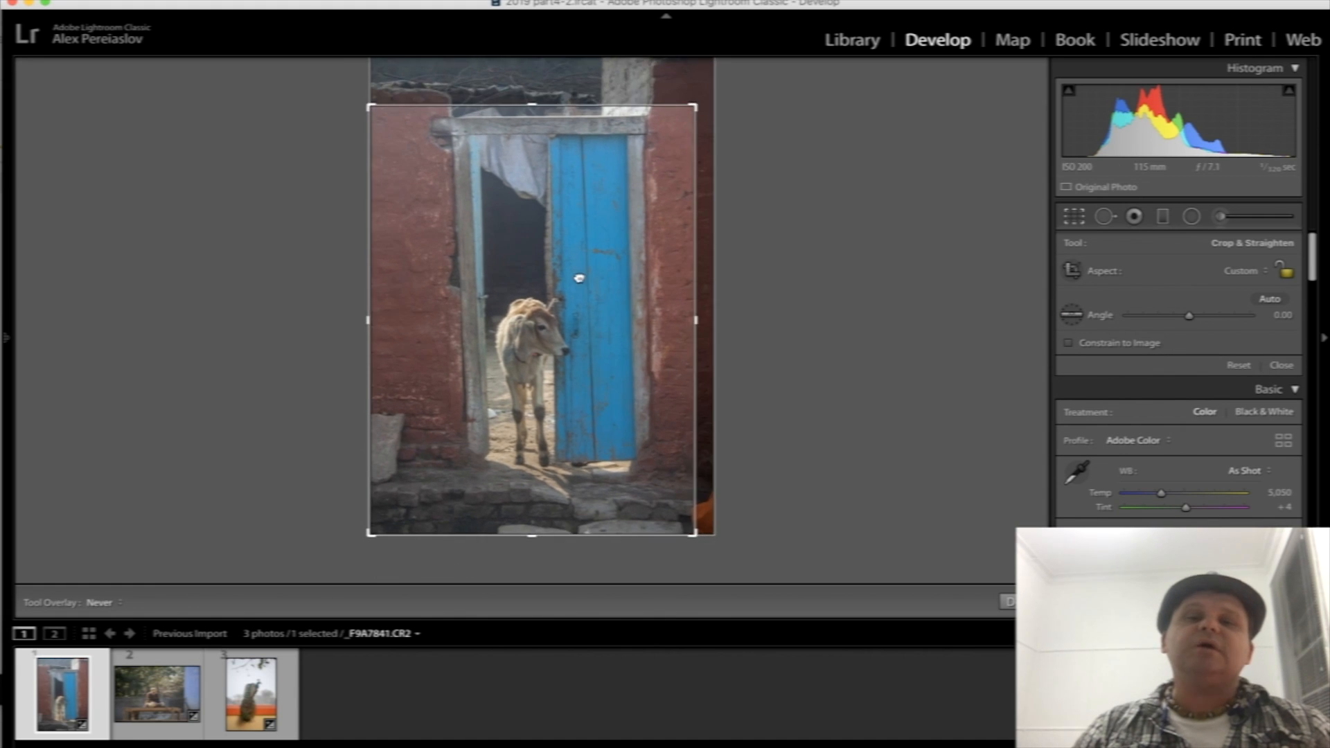
drag(568, 310, 562, 314)
drag(790, 246, 792, 252)
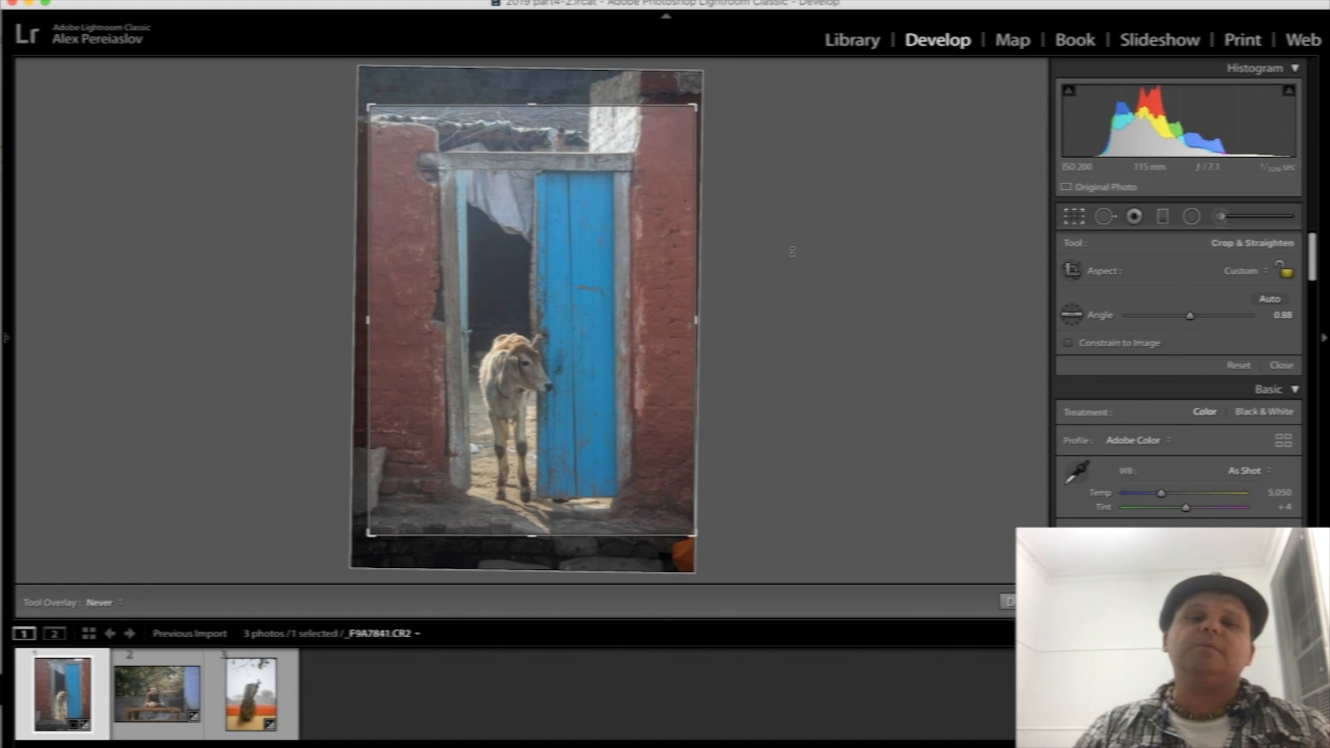
drag(695, 107, 693, 114)
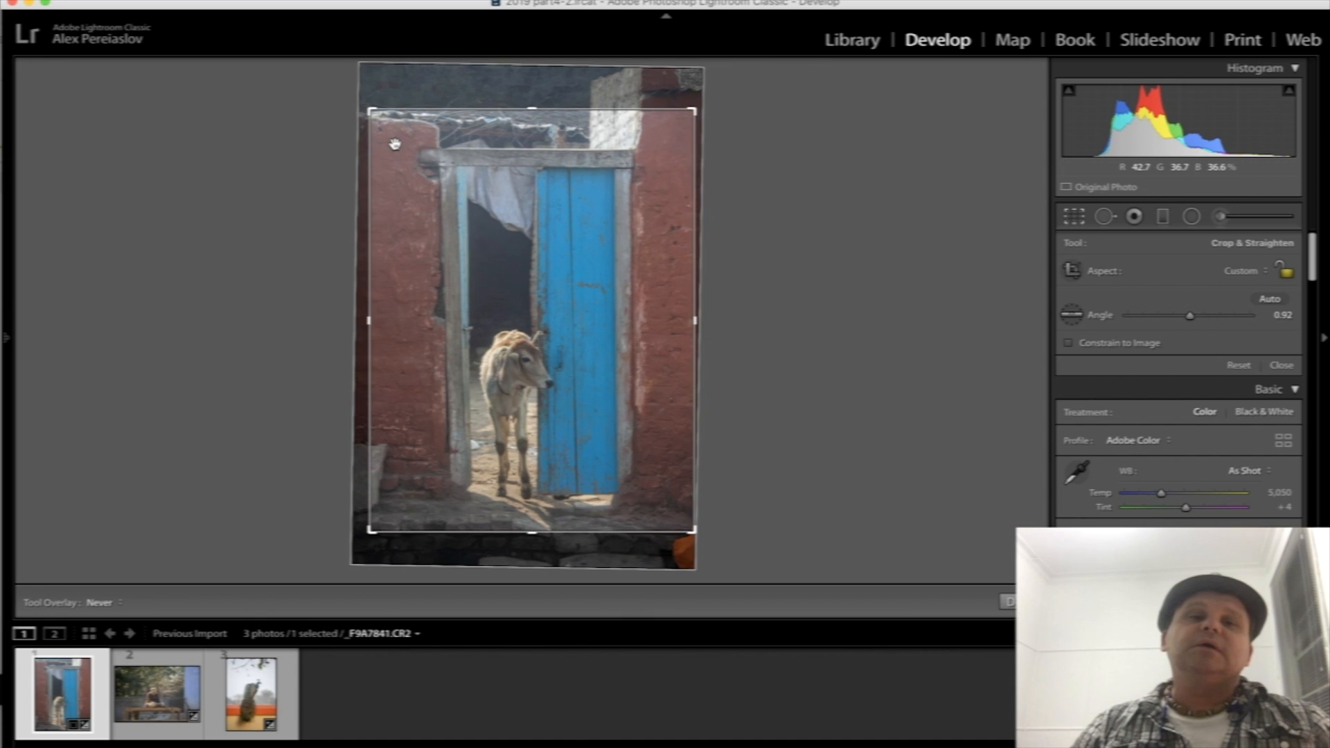
drag(372, 114, 368, 113)
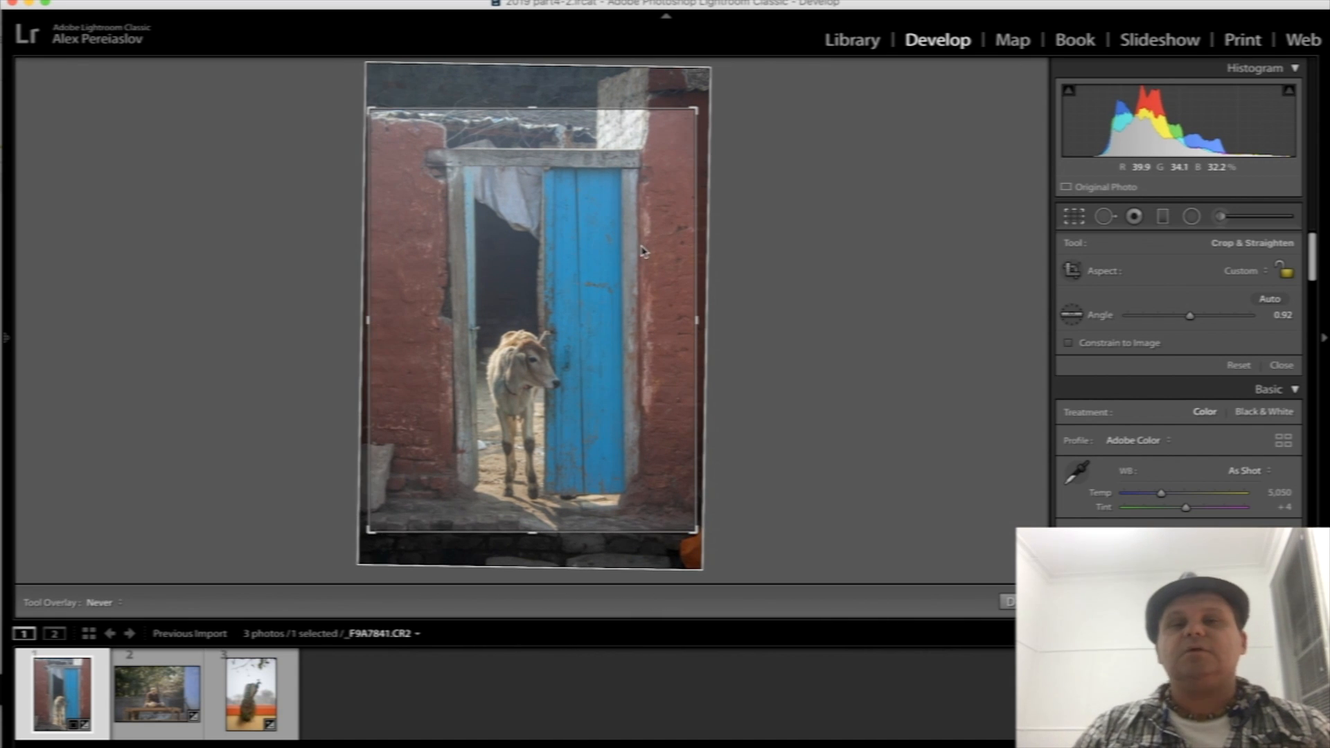
key(Return)
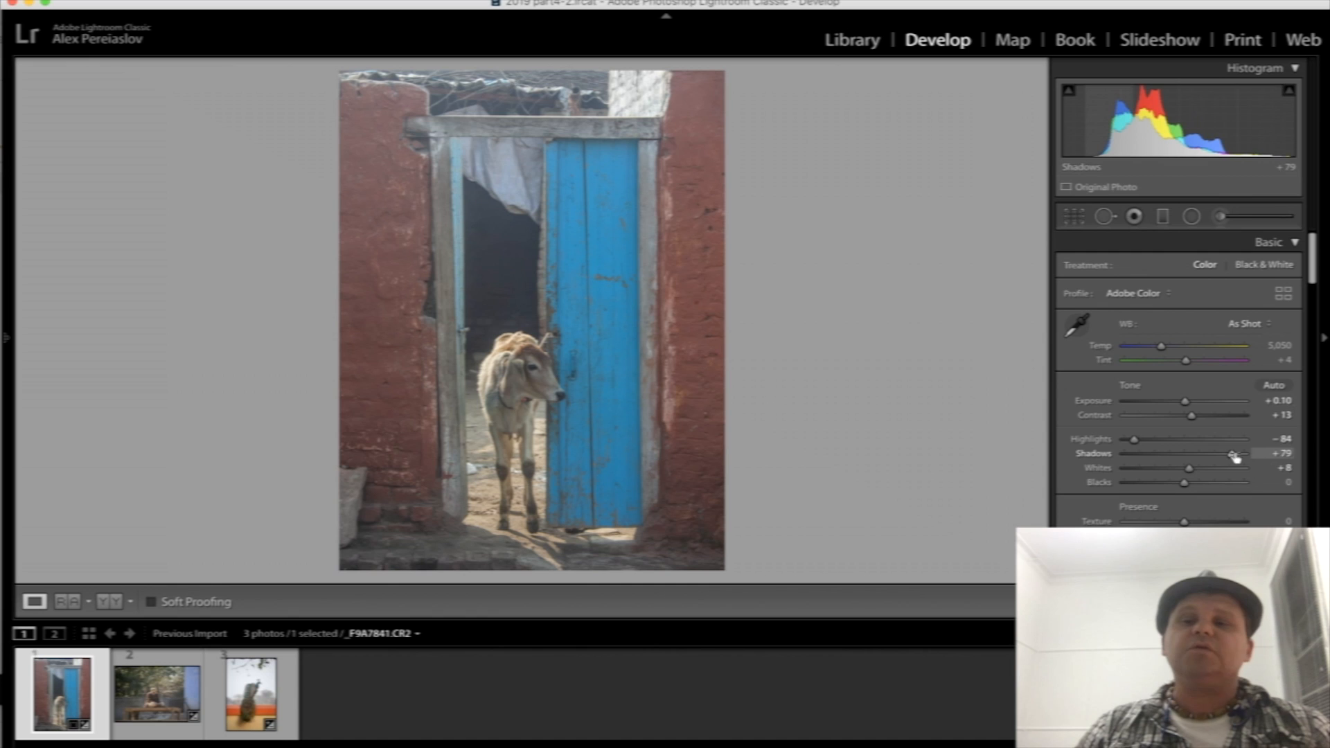
- Set the calf photo's Contrast to +34, Whites to +46, Vibrance to +34 and Blacks to −27
click(1205, 416)
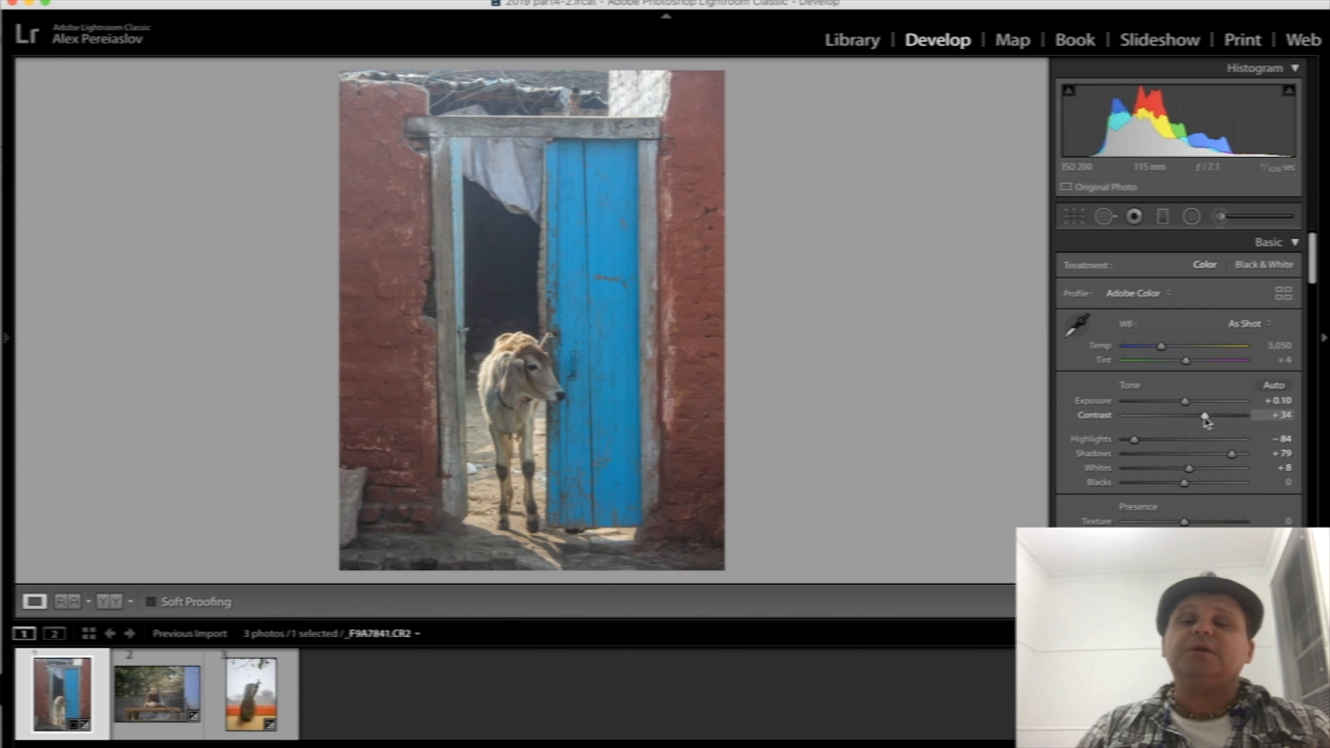
click(1203, 470)
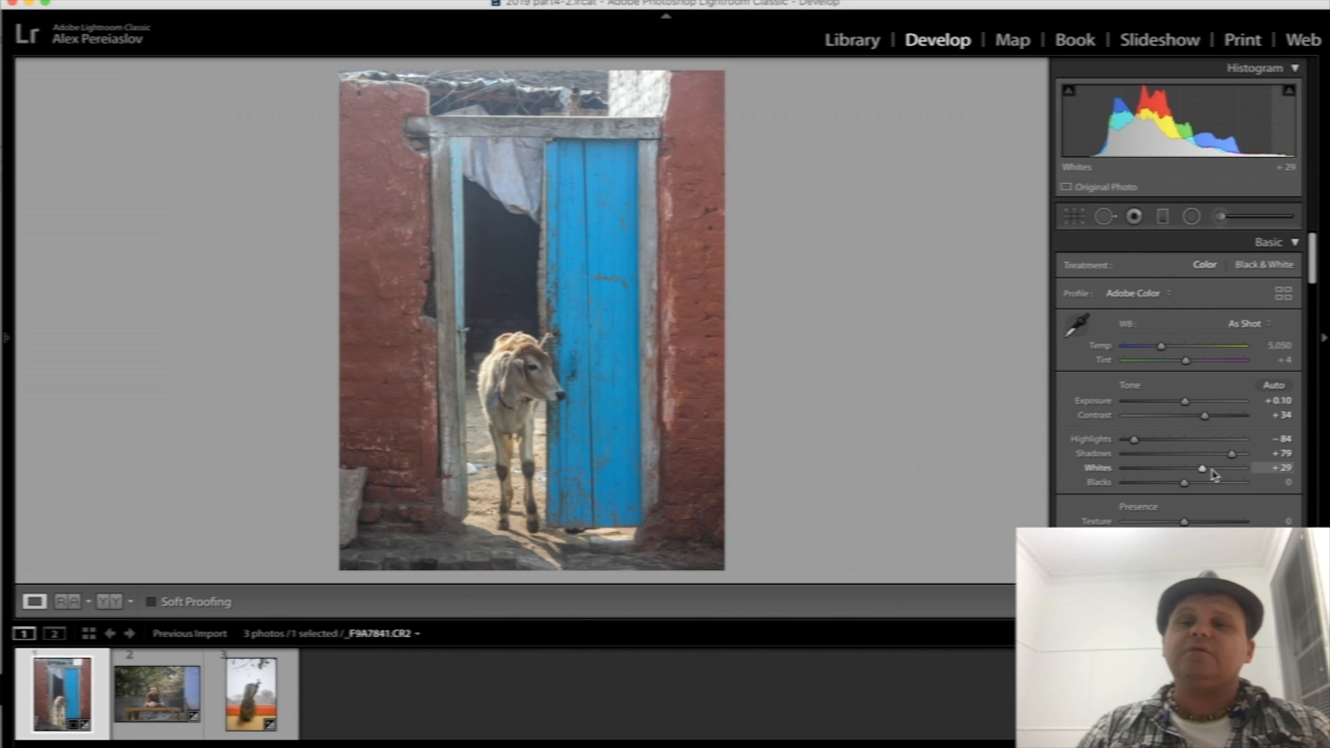
click(1212, 469)
scroll(1187, 490, down, 2)
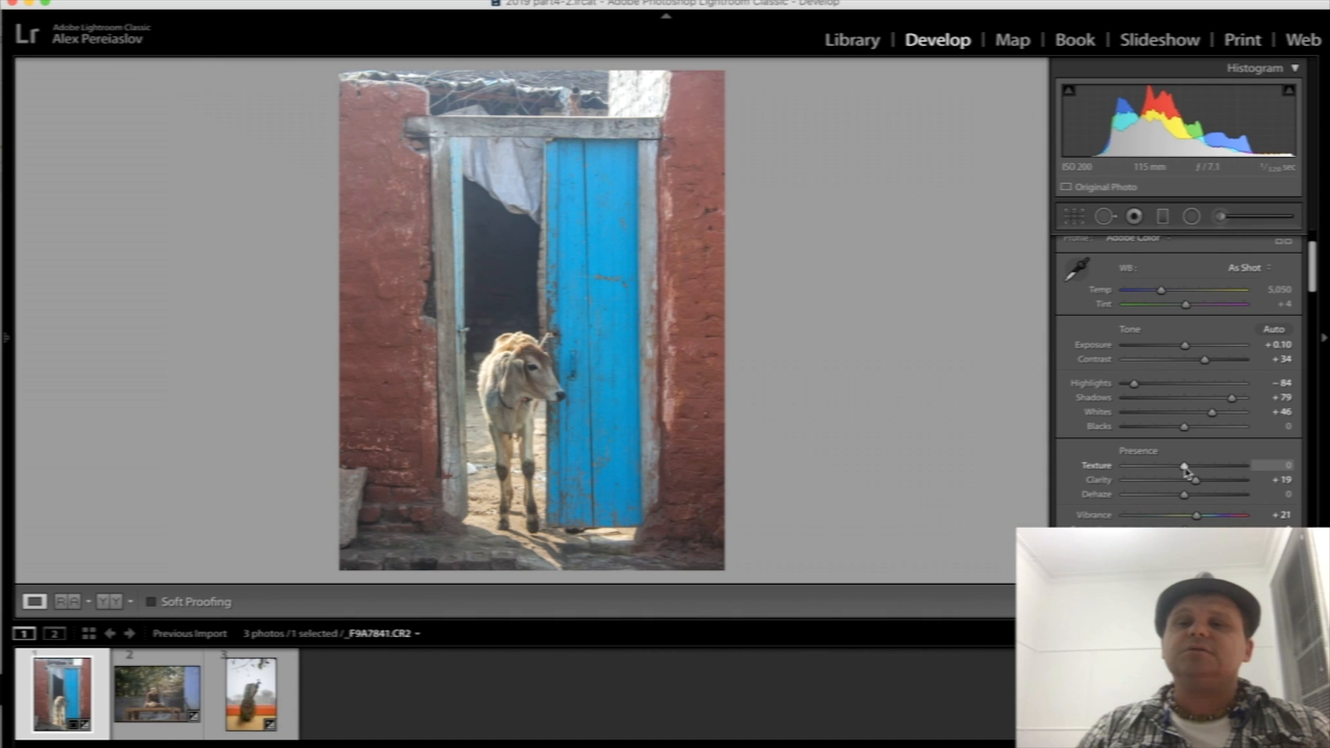
drag(1198, 515, 1206, 515)
scroll(1206, 515, down, 3)
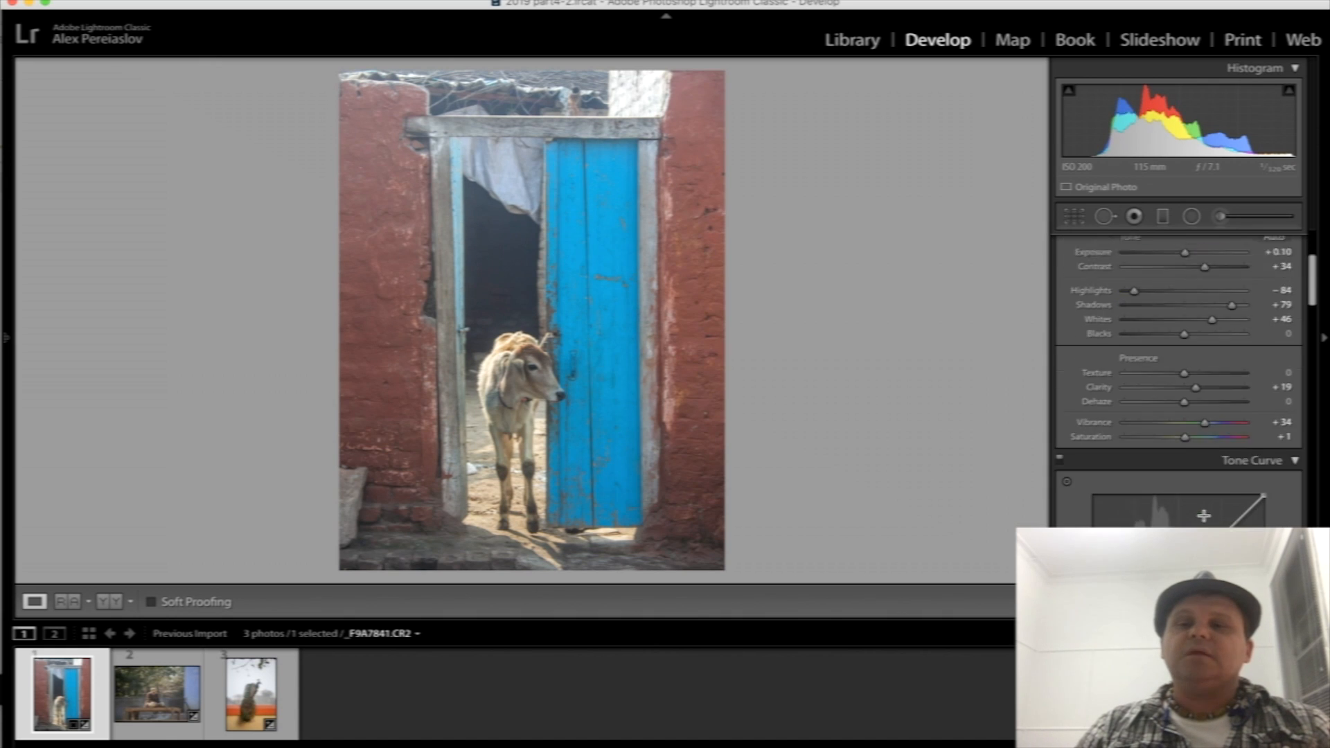
scroll(1205, 516, down, 1)
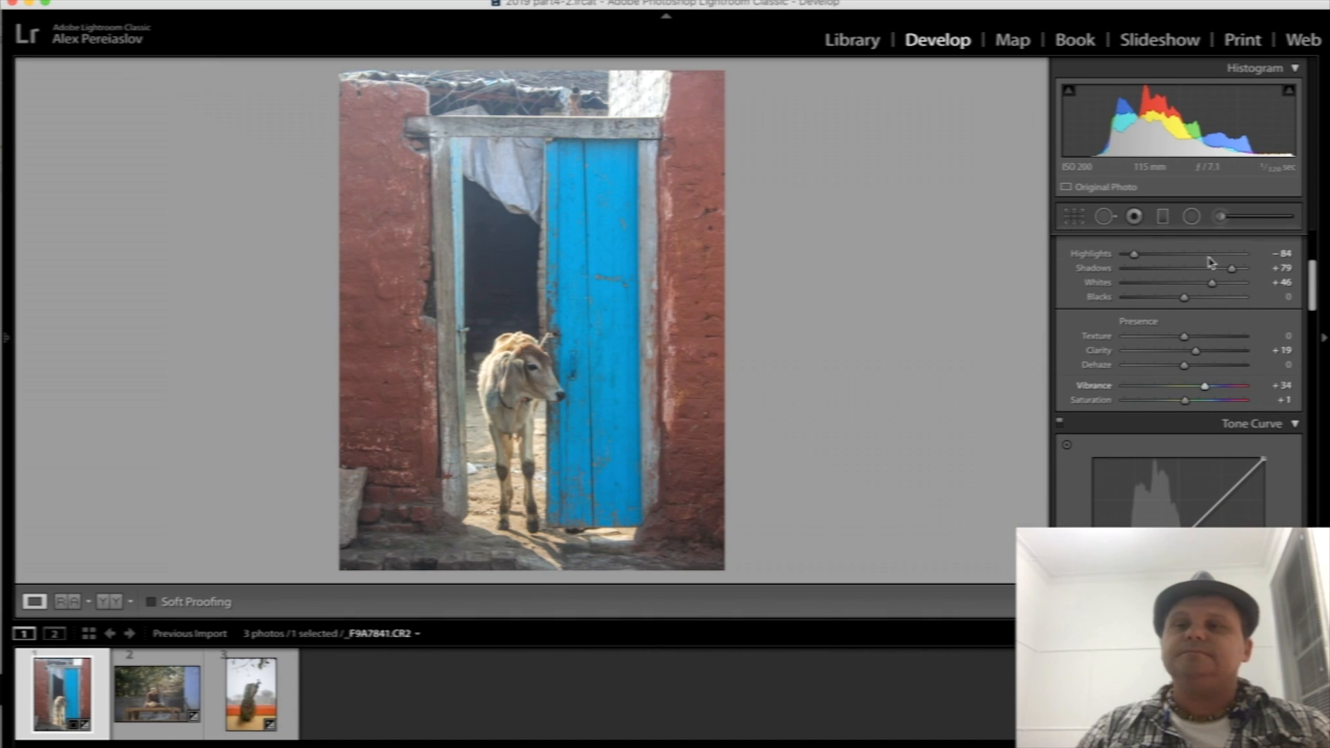
drag(1184, 297, 1169, 297)
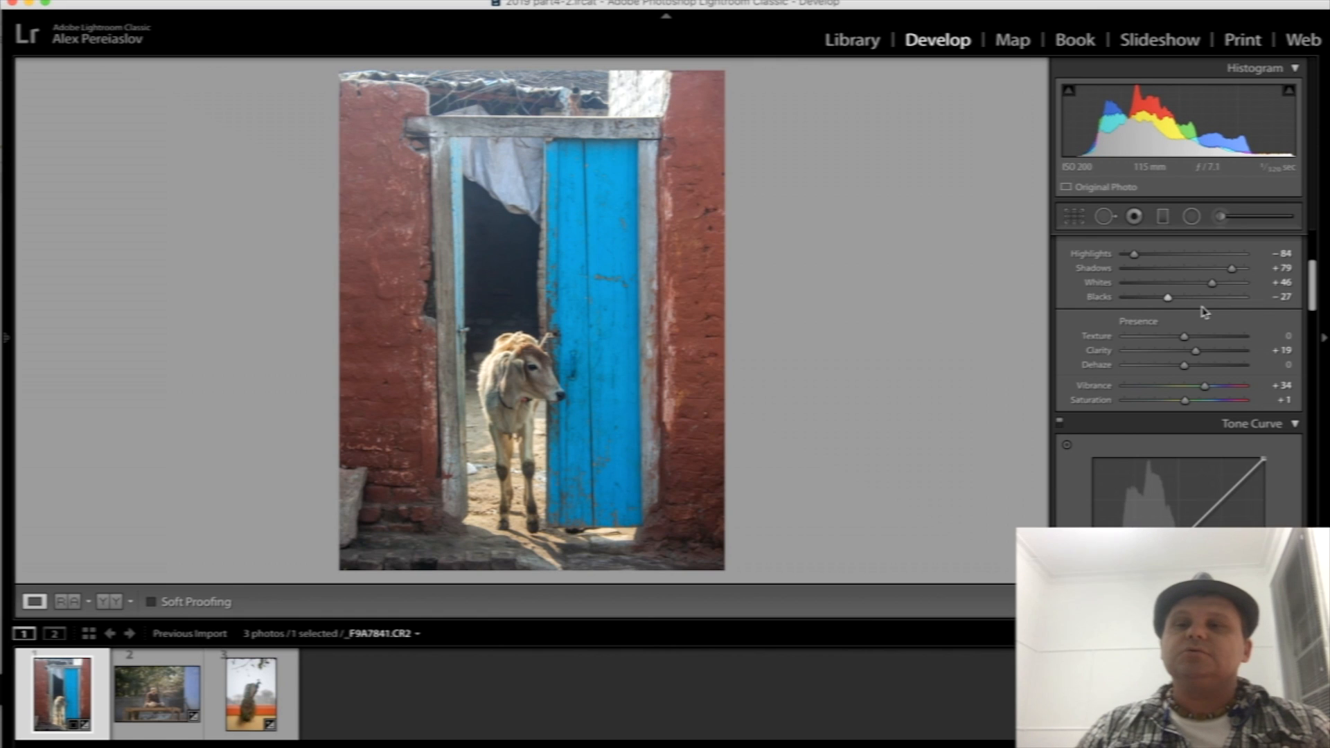
- Add a radial filter around the calf and doorway with Exposure 0.20, Shadows 16 and Whites 11
click(1191, 216)
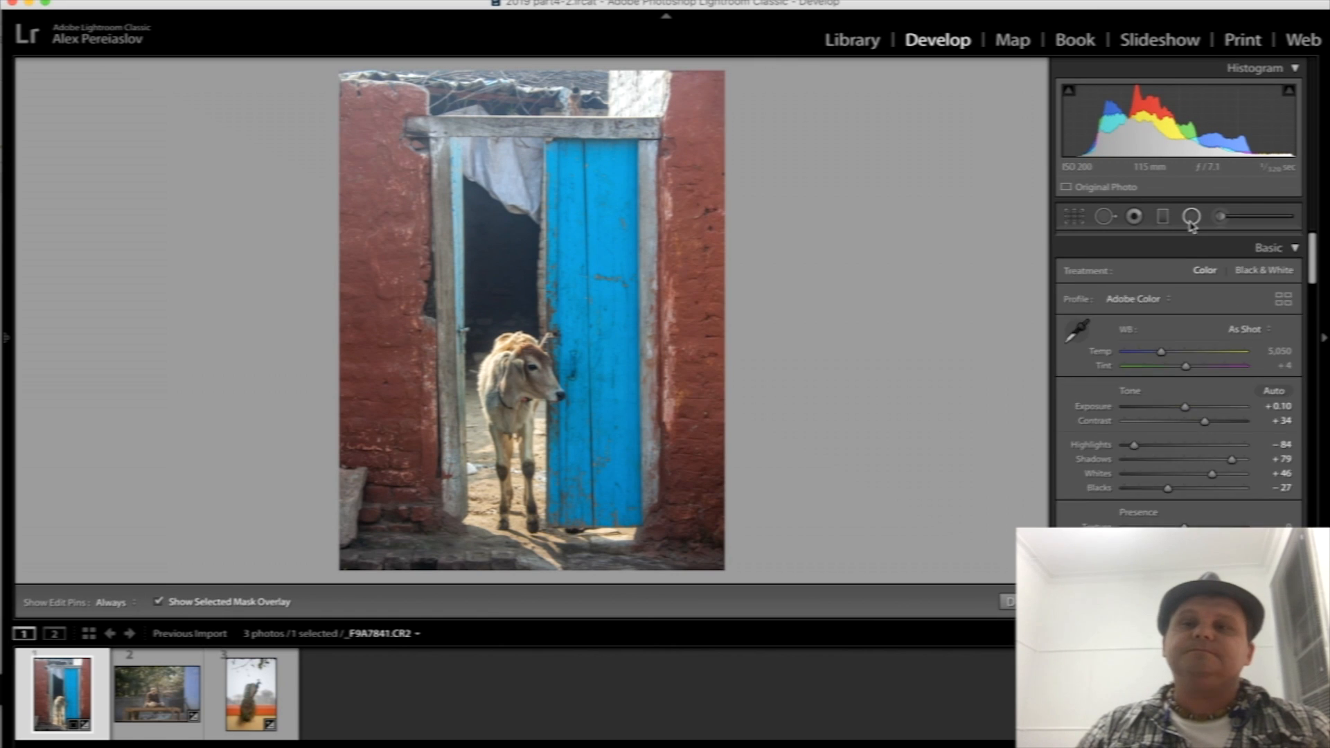
drag(471, 315, 648, 532)
drag(516, 426, 541, 473)
drag(1187, 325, 1193, 340)
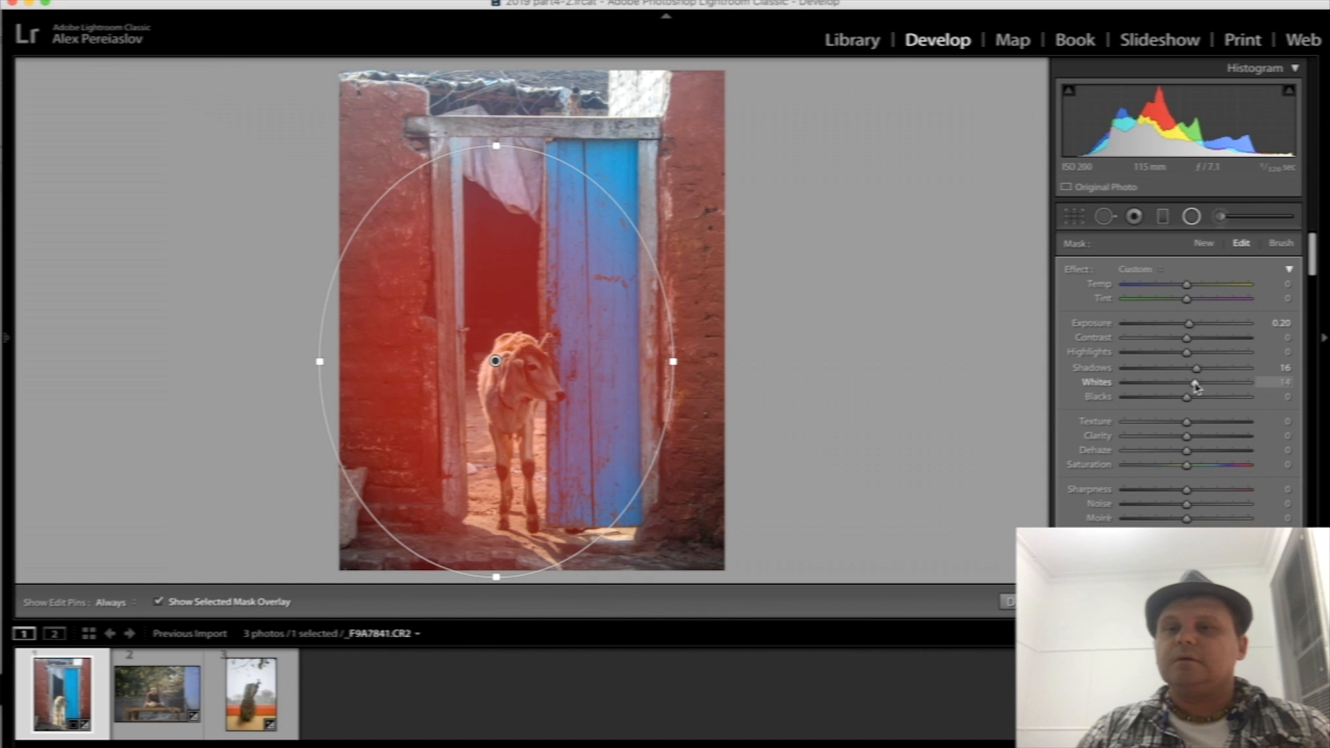
drag(1194, 386, 1193, 386)
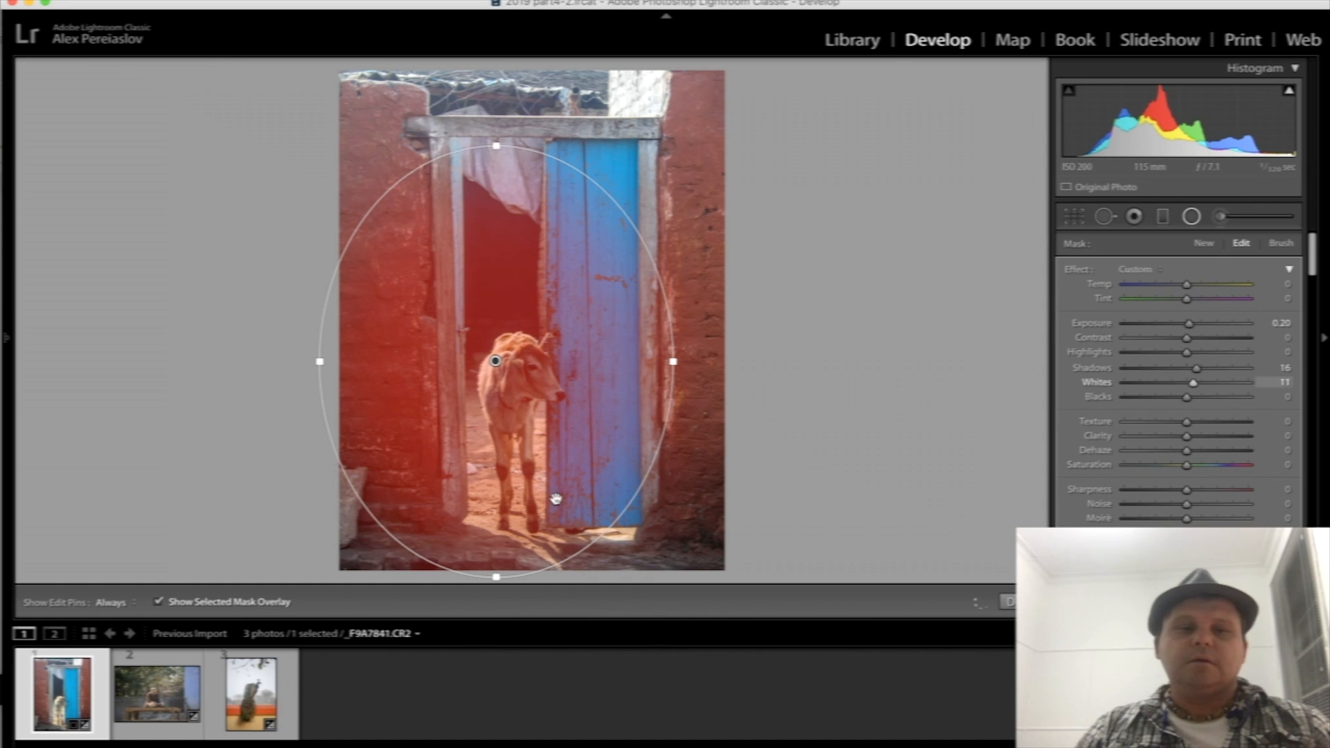
click(1192, 217)
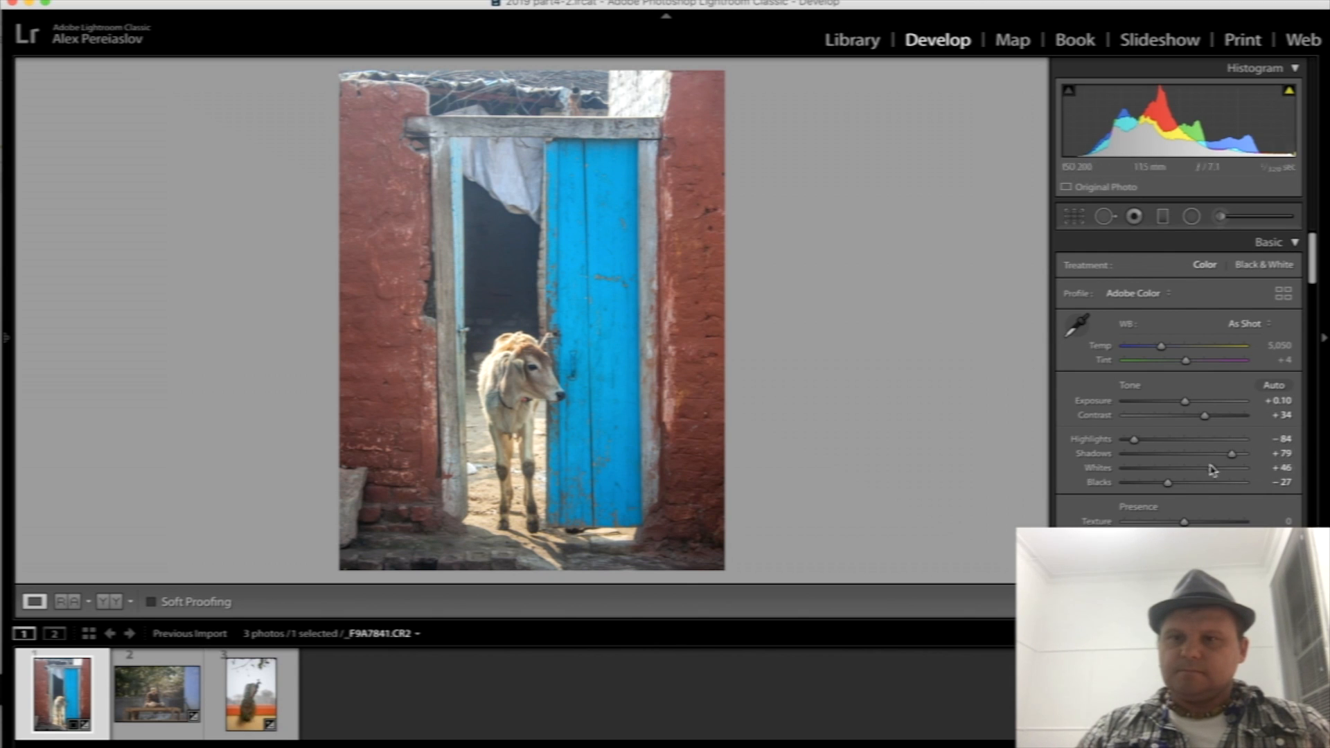
- Deepen the calf photo's Blacks to −43 and set Texture to +2
drag(1167, 483, 1159, 485)
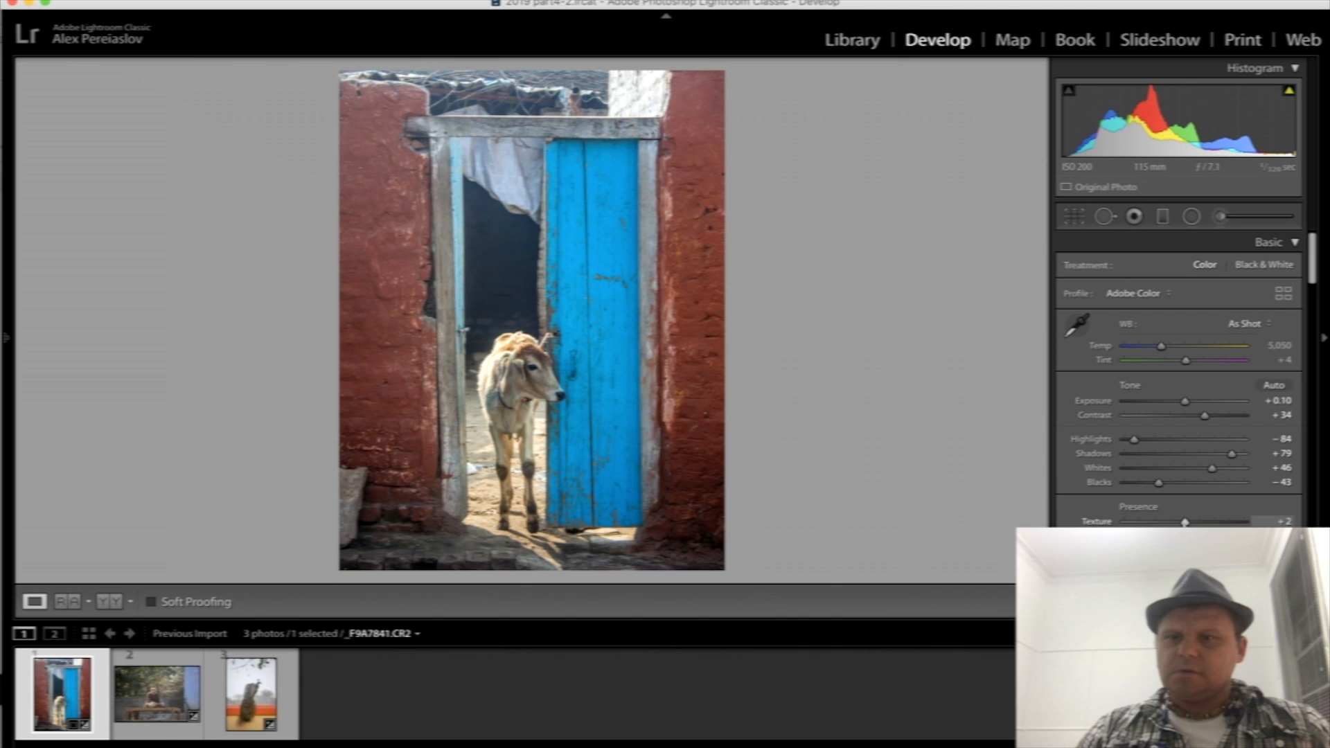
scroll(1178, 312, down, 10)
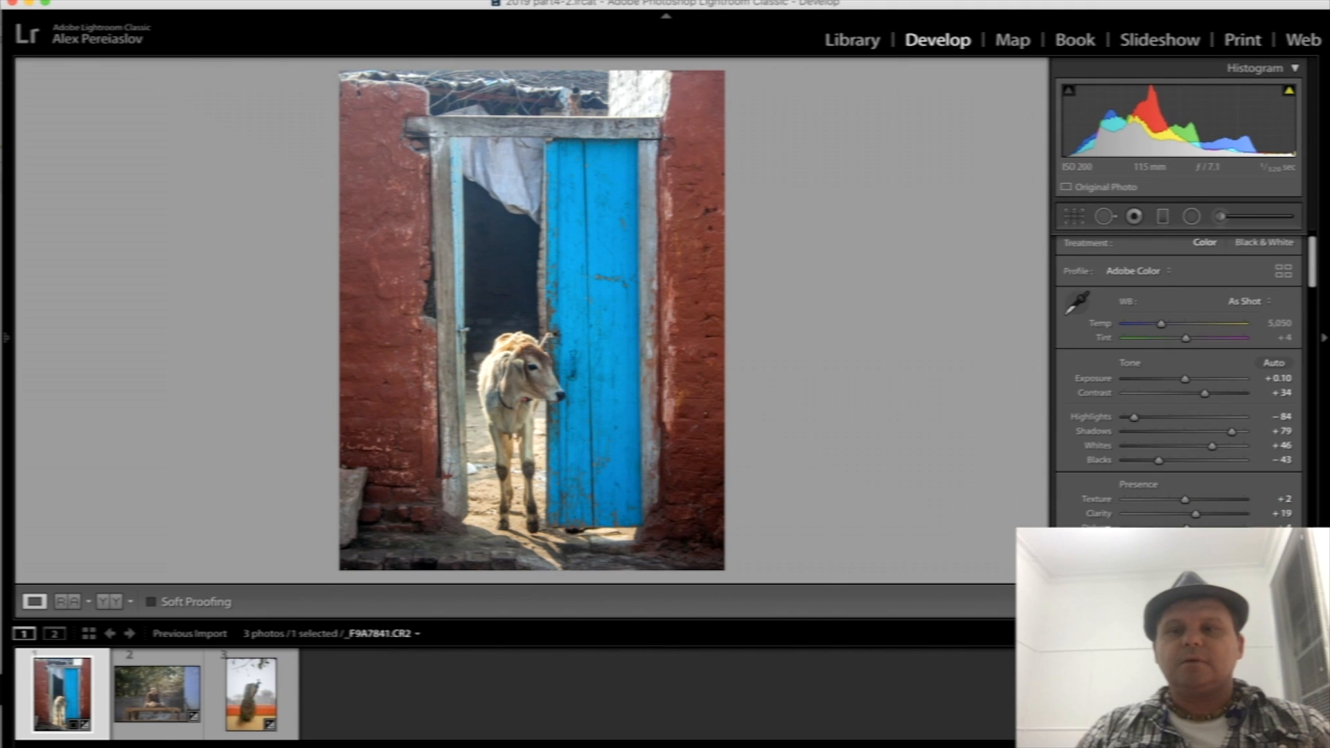
- Recentre the radial filter on the calf's head and shrink its ellipse in height and width to fit the doorway
click(1192, 217)
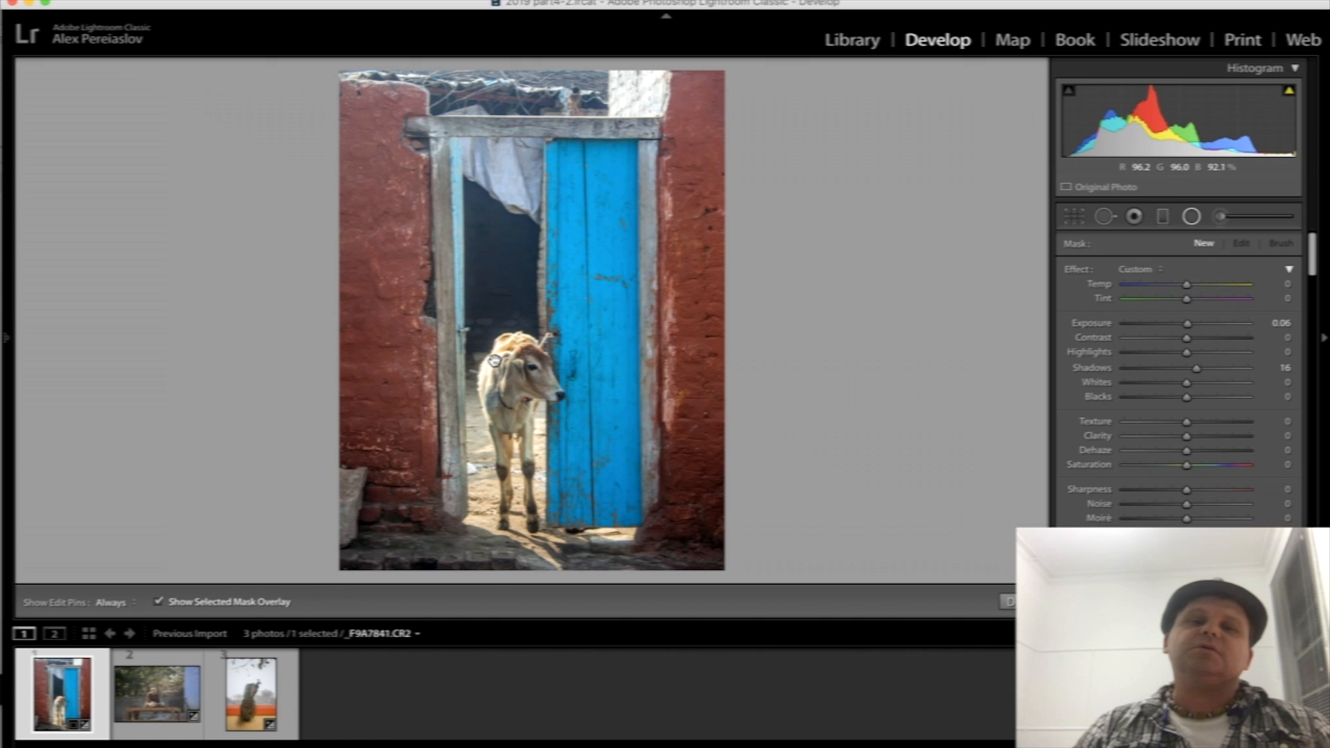
click(495, 361)
drag(542, 374, 576, 382)
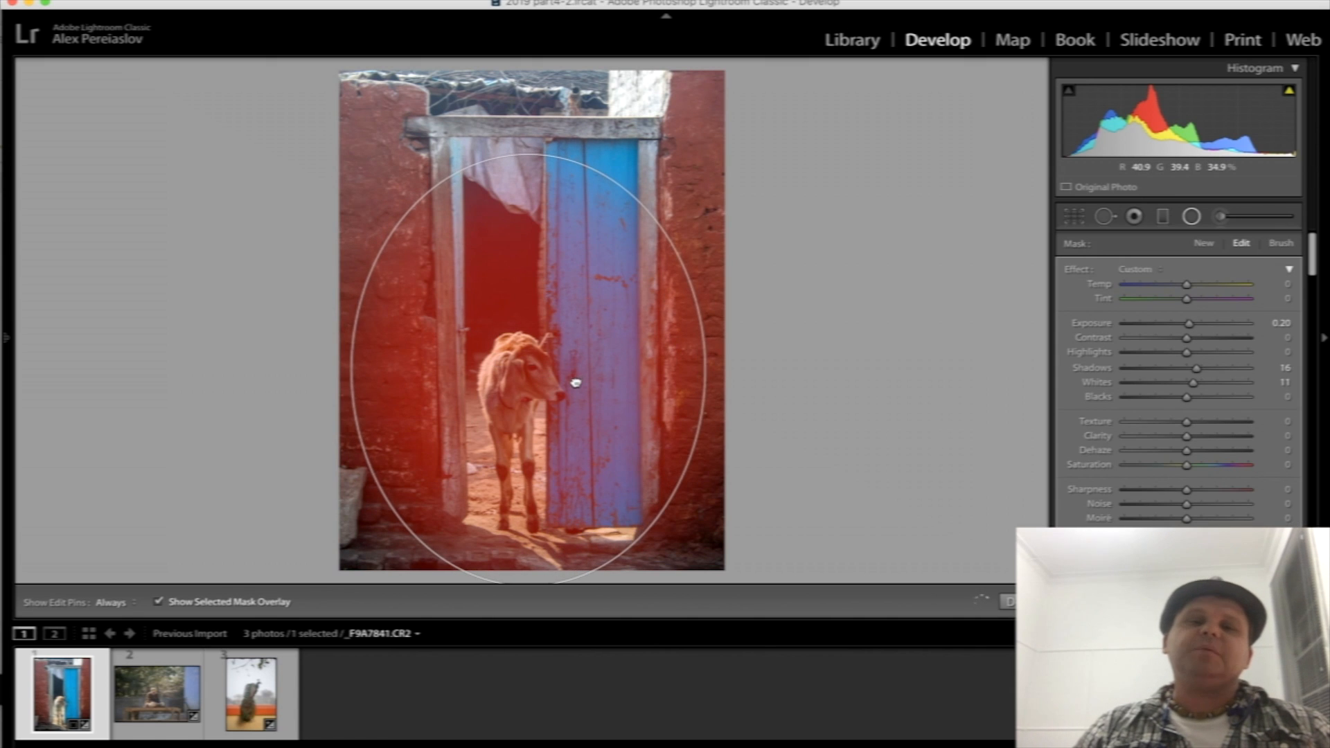
drag(527, 156, 524, 189)
drag(549, 325, 547, 340)
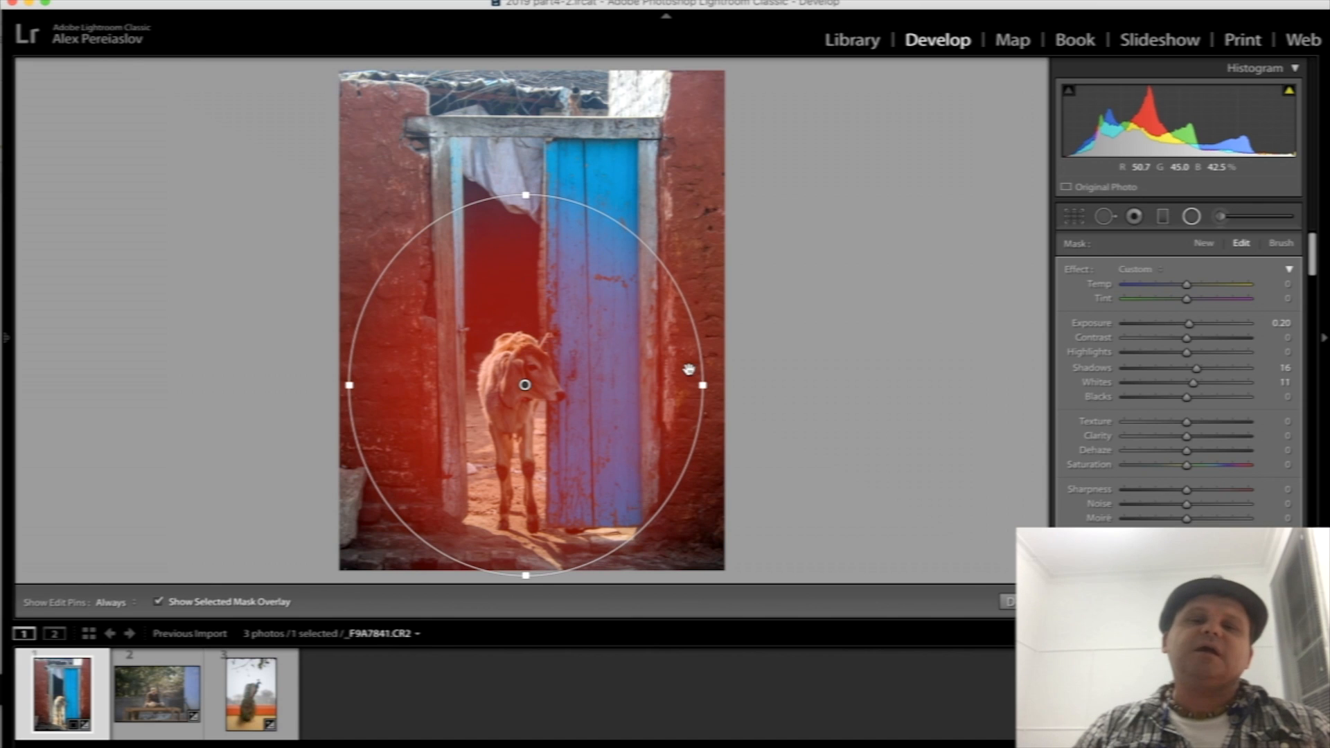
drag(703, 385, 688, 385)
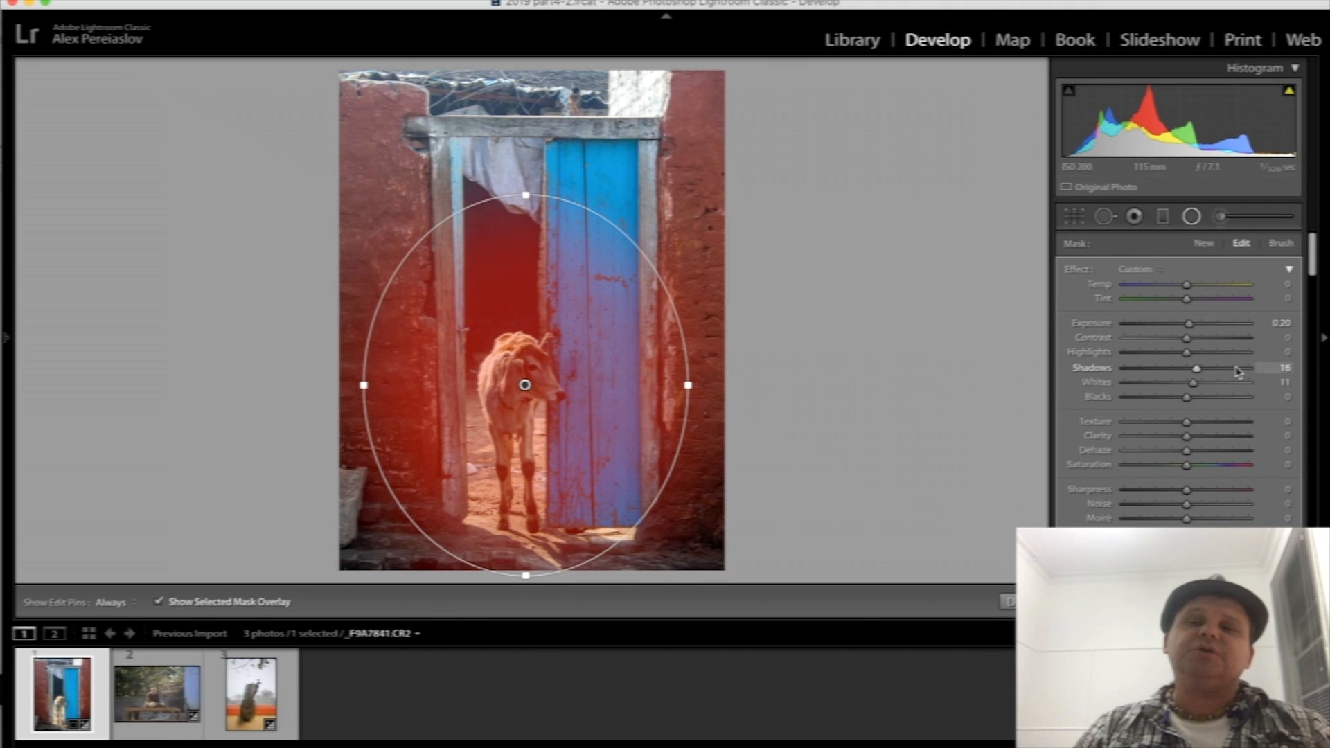
click(1190, 217)
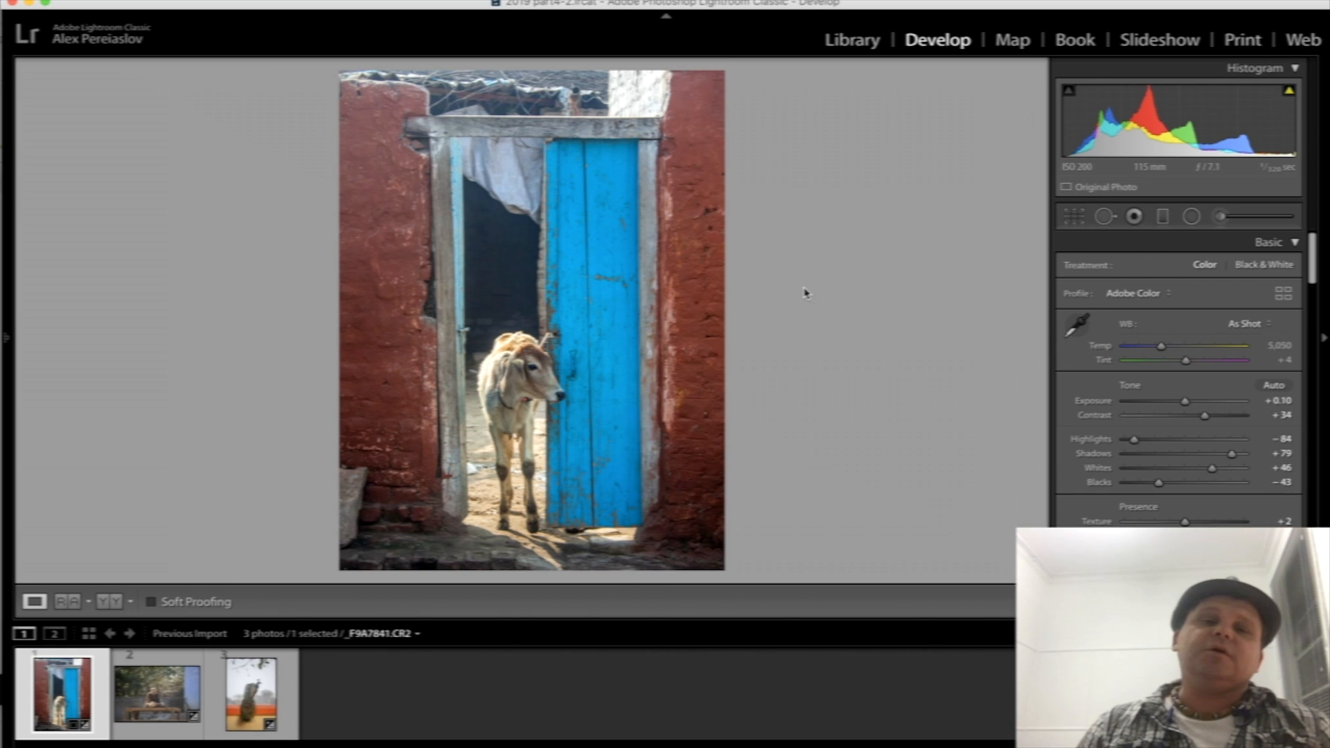
- Delete the radial filter around the calf for comparison, and undo the deletion
click(1192, 217)
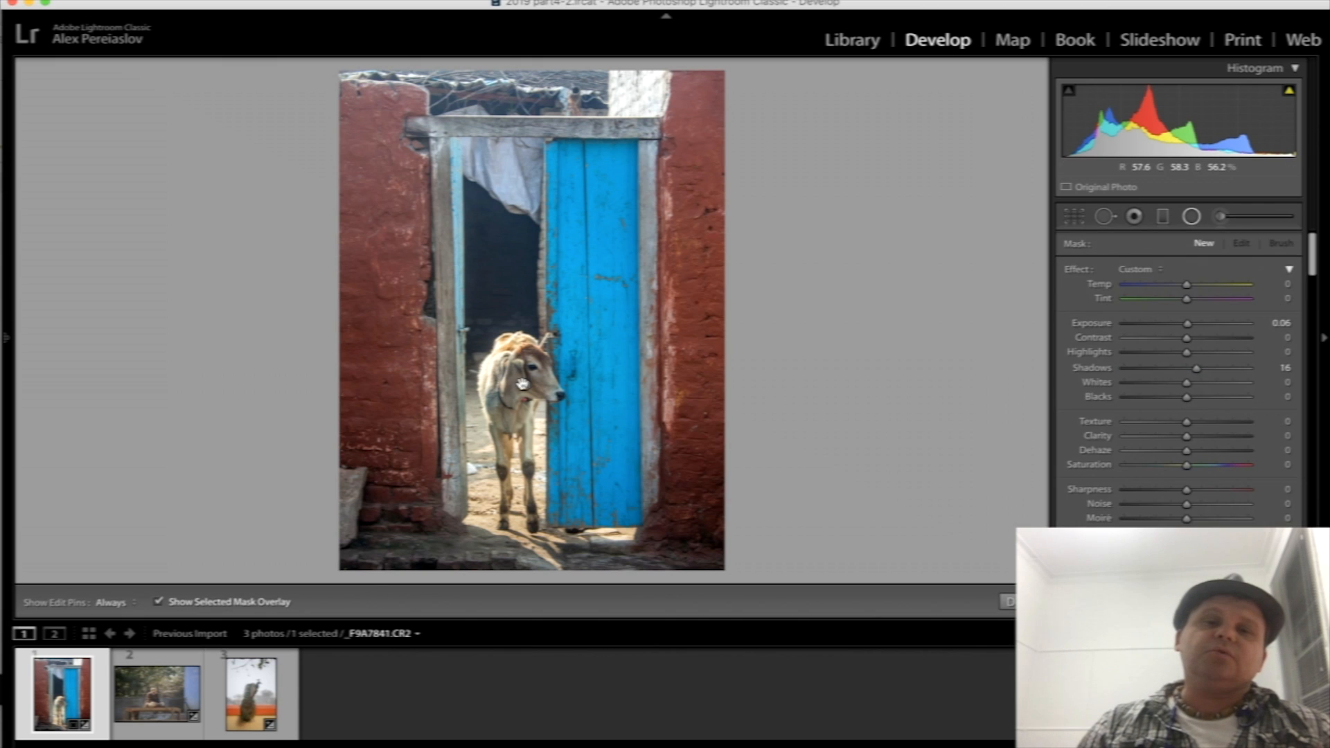
drag(525, 384, 682, 568)
key(Delete)
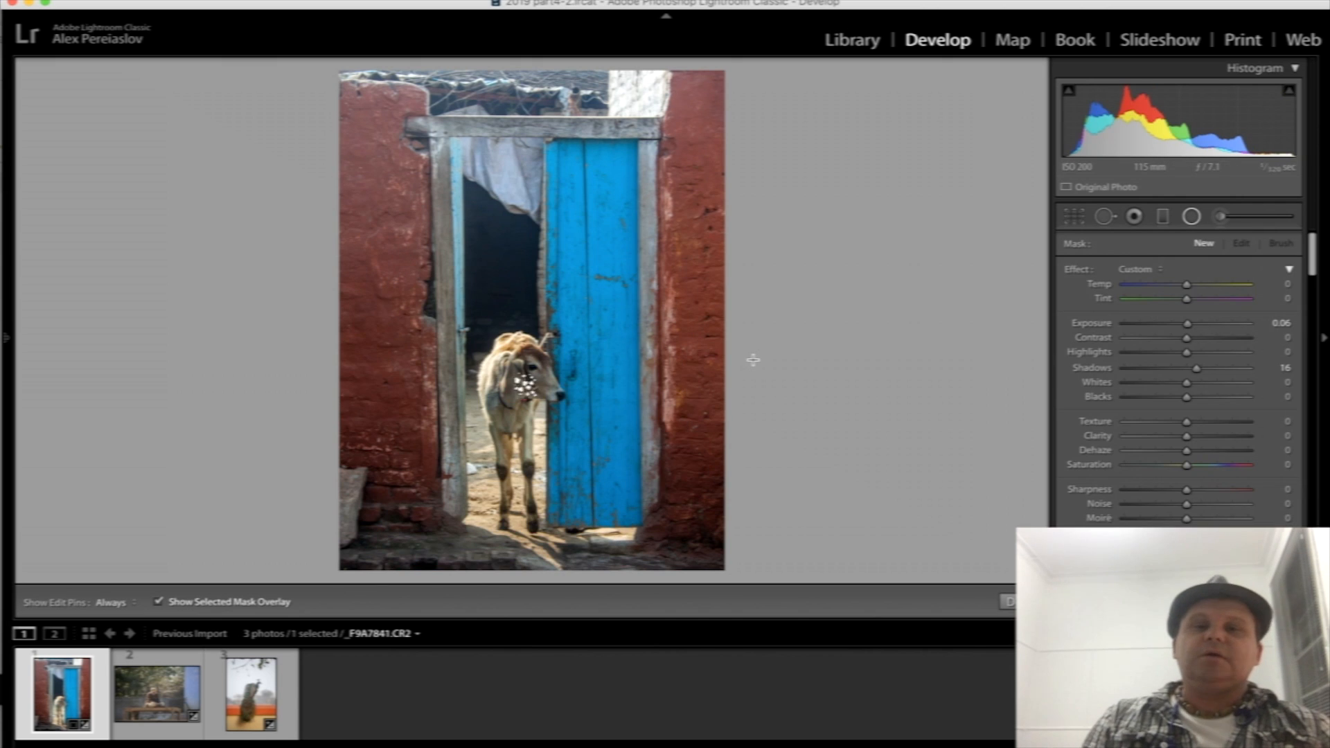
key(super+z)
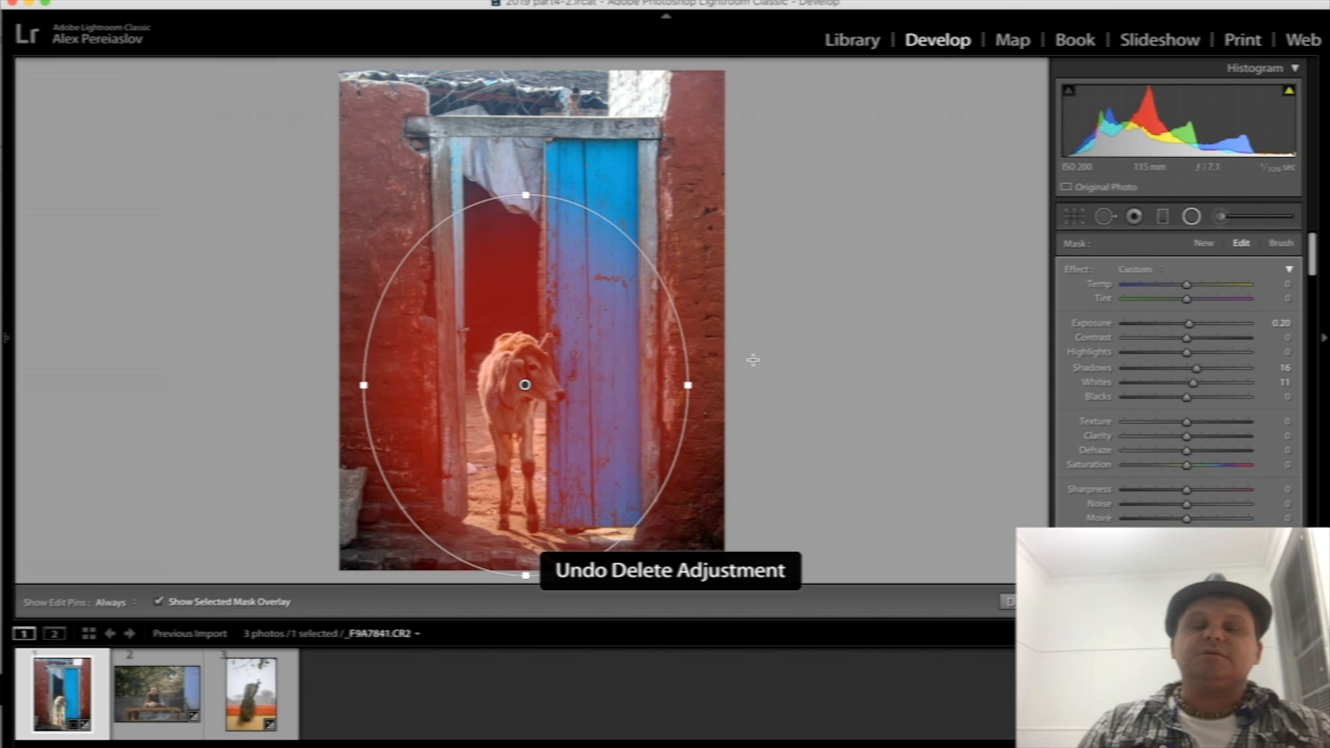
click(1192, 217)
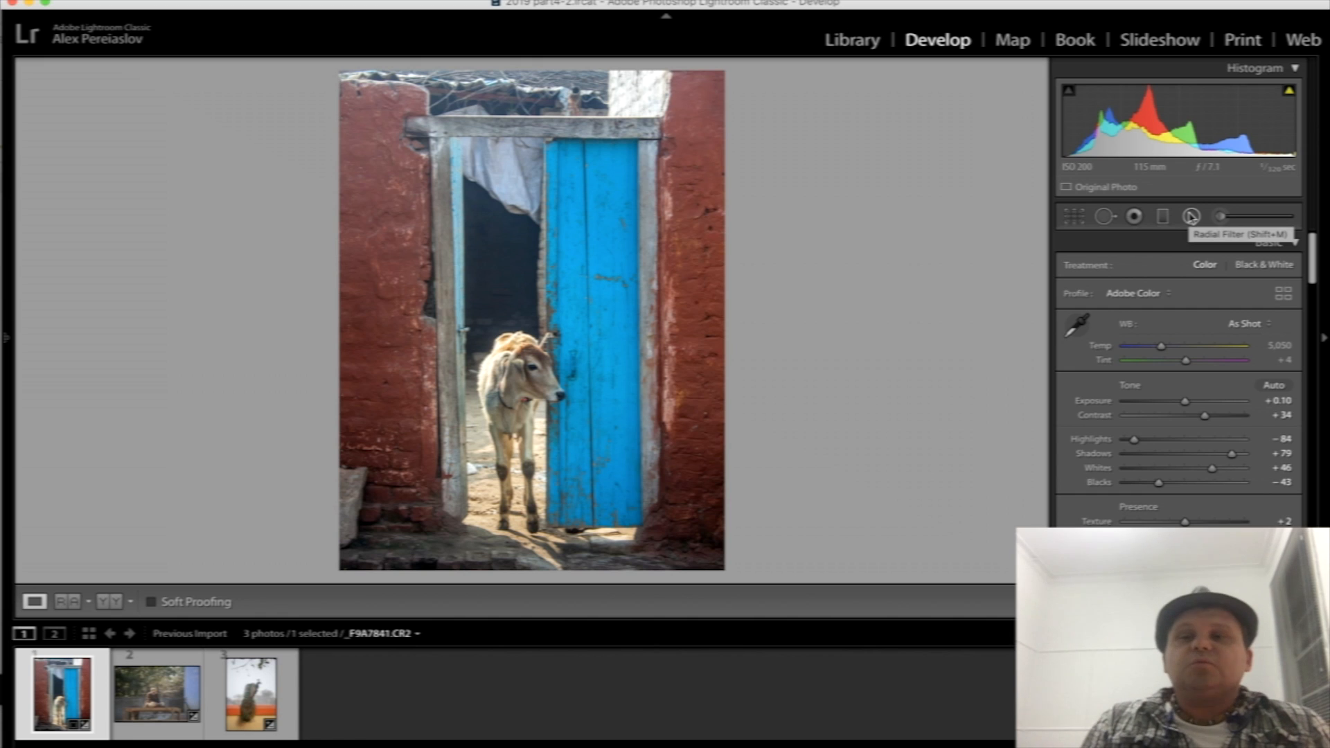
- Examine the mask area and adjustment settings of the radial filter on the calf
click(1192, 217)
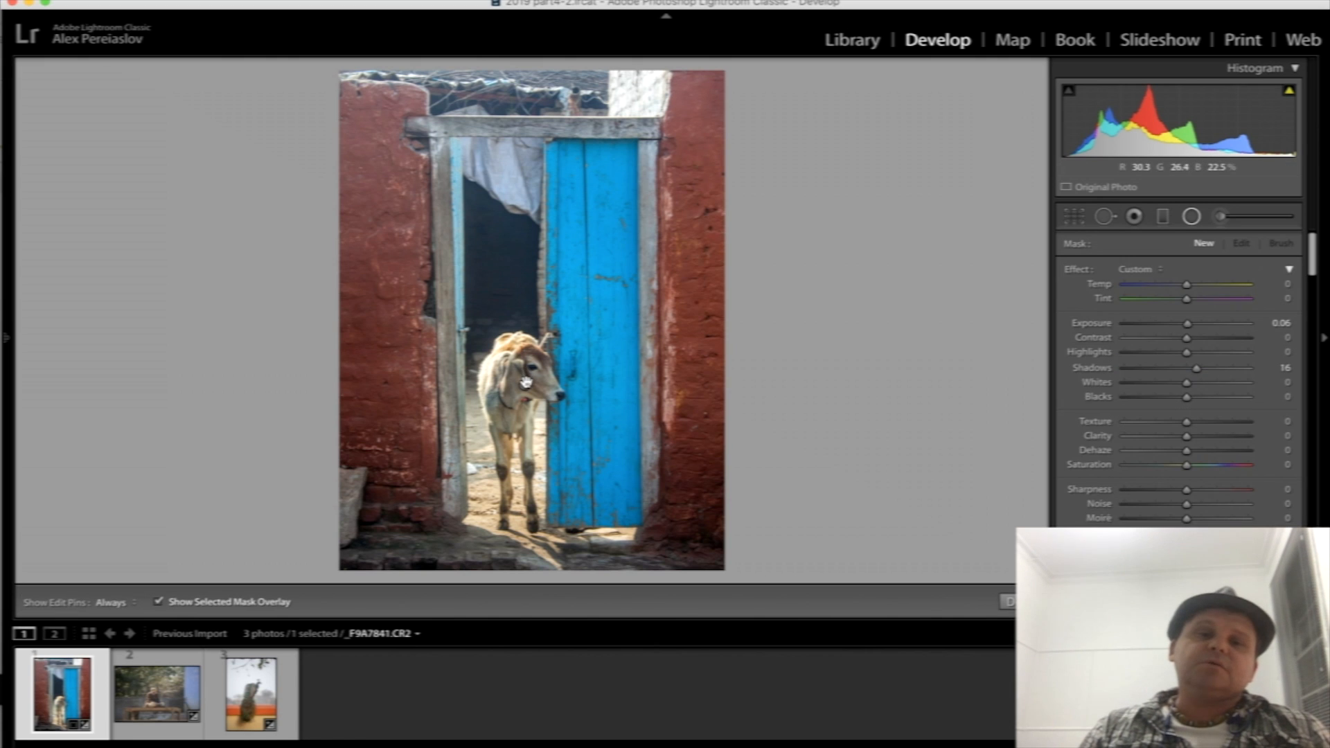
drag(526, 382, 688, 576)
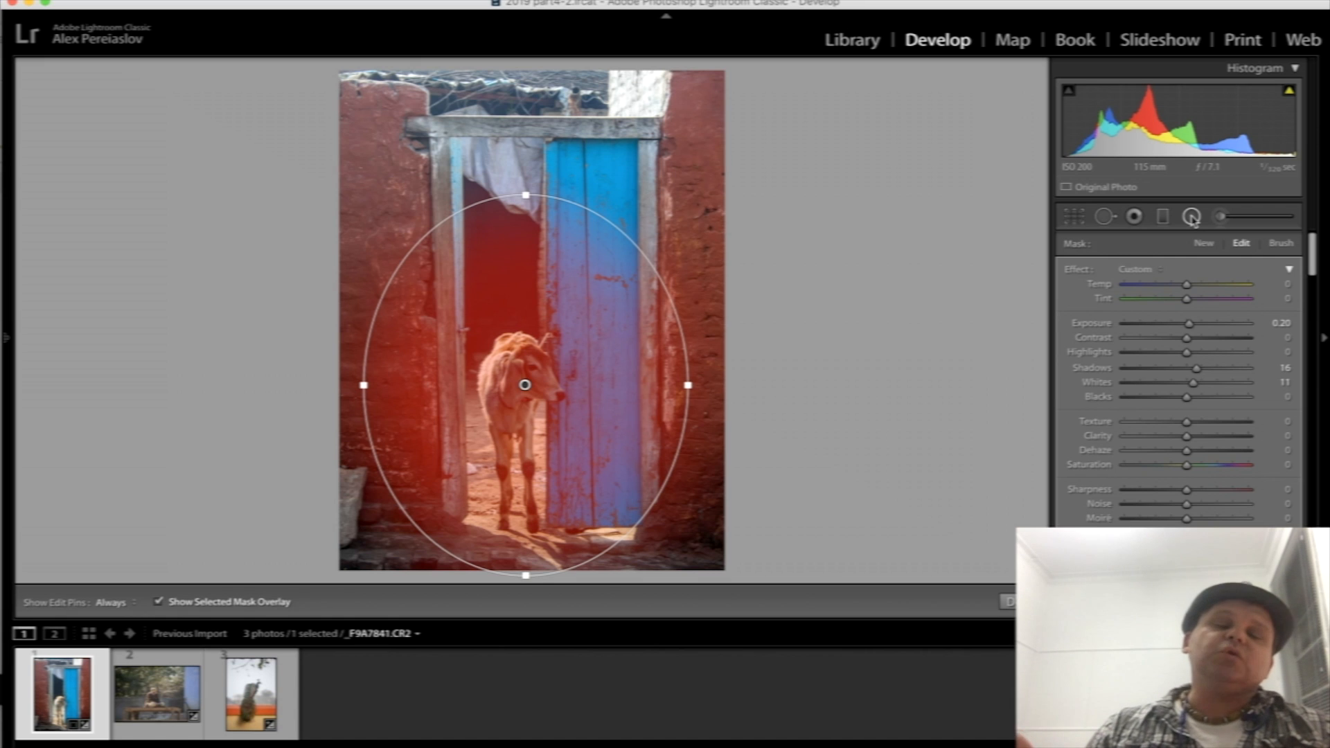
click(1192, 217)
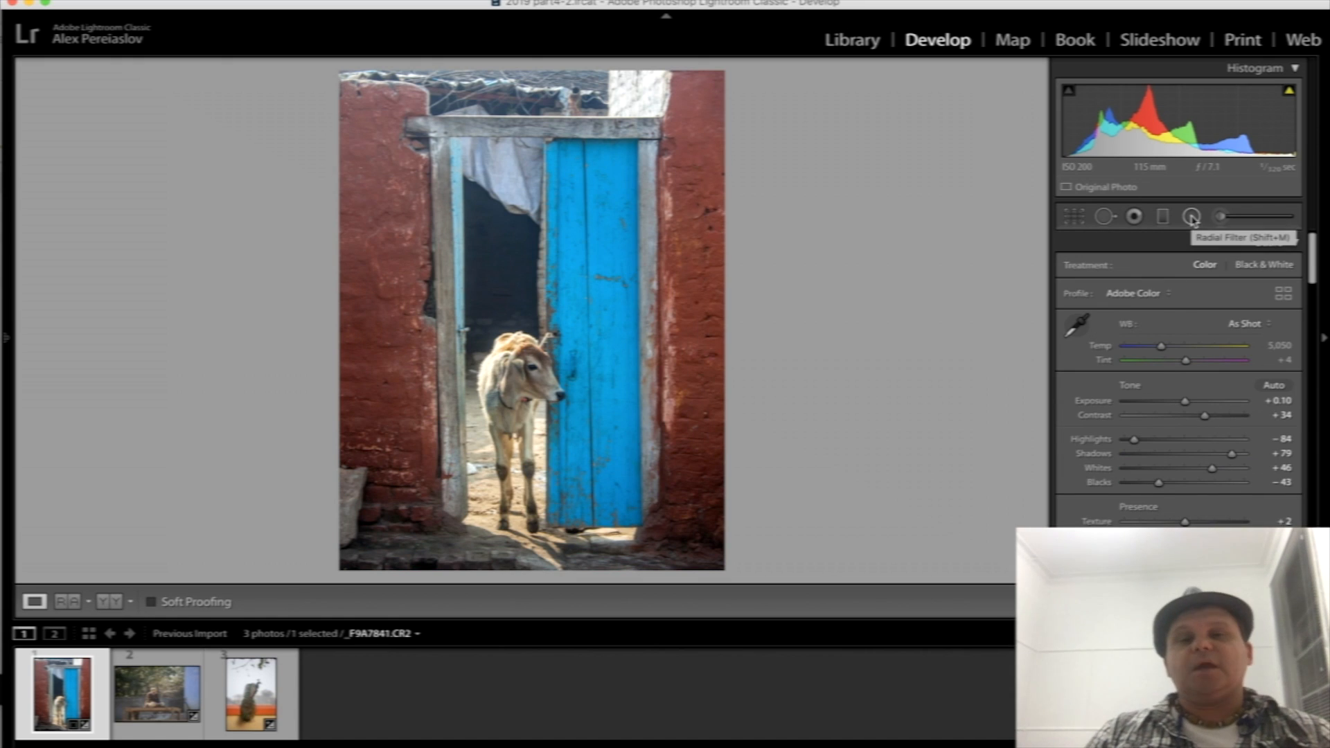
- Review the HSL saturation and Split Toning settings, and view the colour picker for the Split Toning highlights
scroll(1163, 524, down, 10)
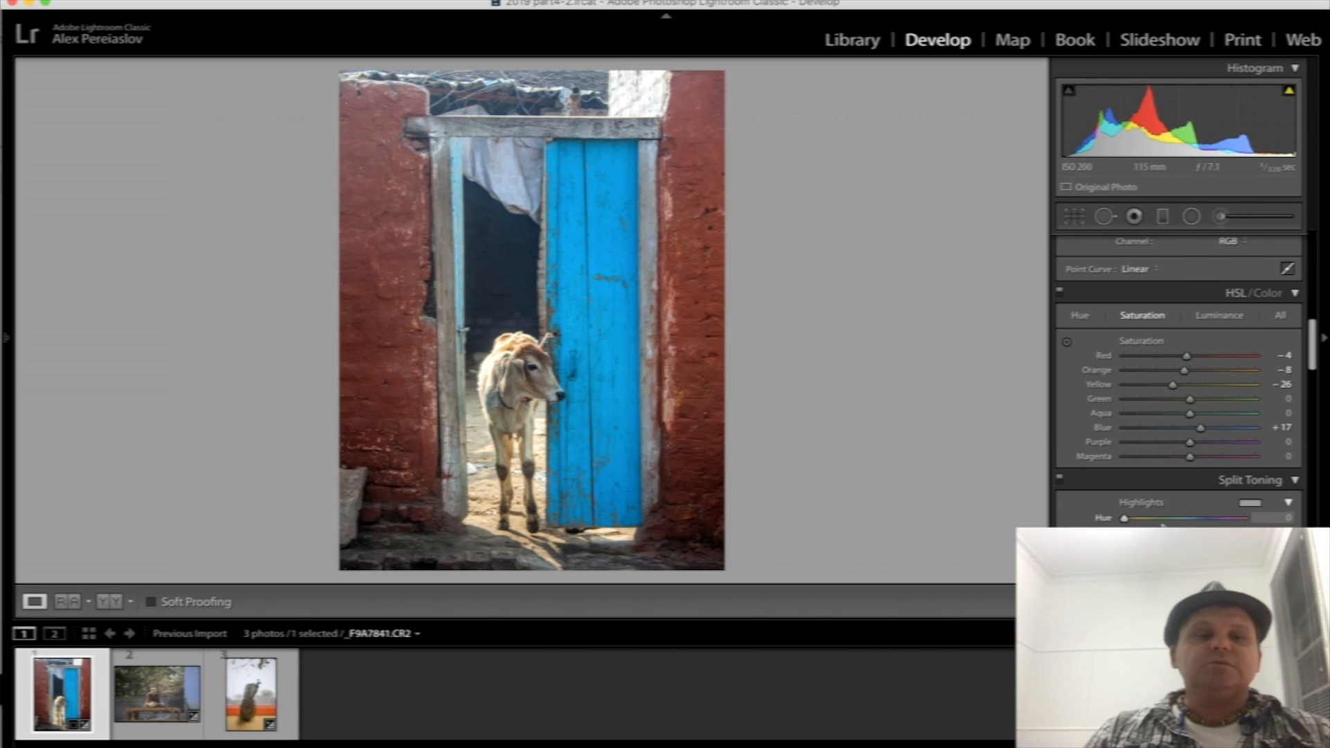
scroll(1163, 524, down, 2)
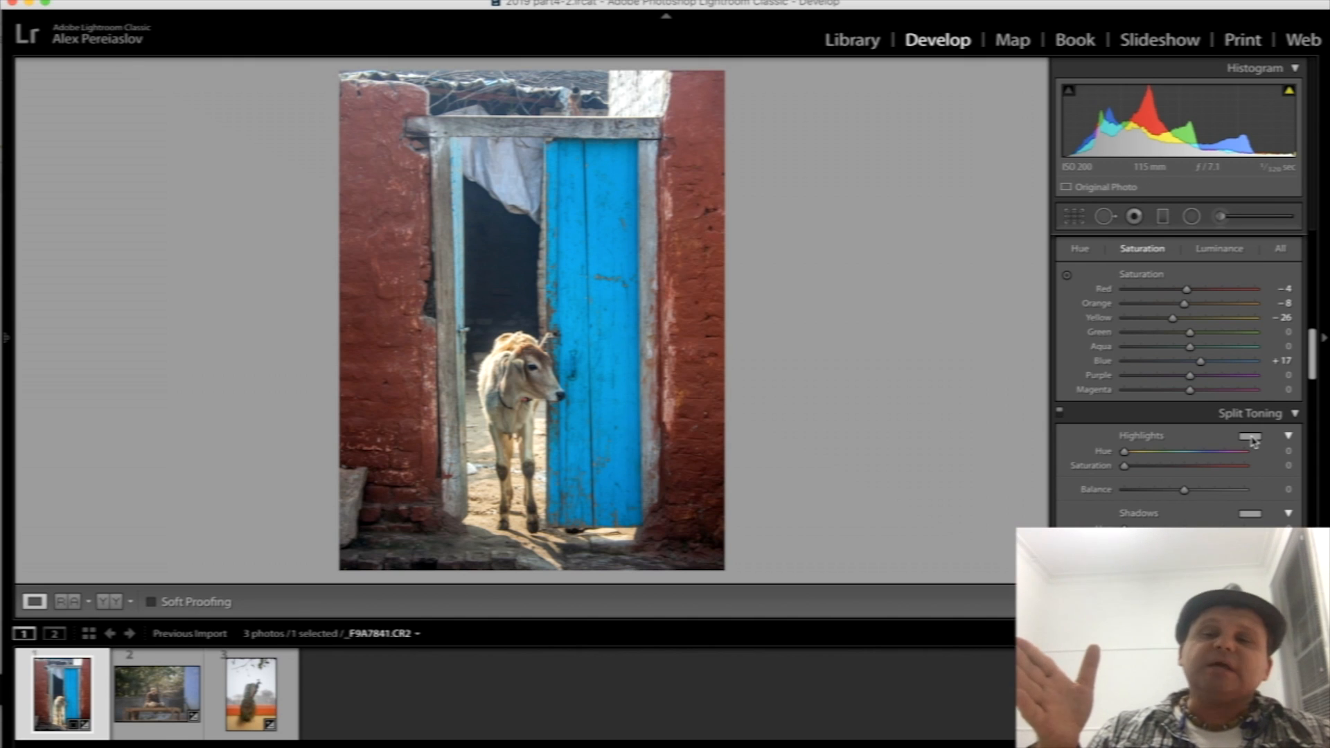
scroll(1253, 440, down, 2)
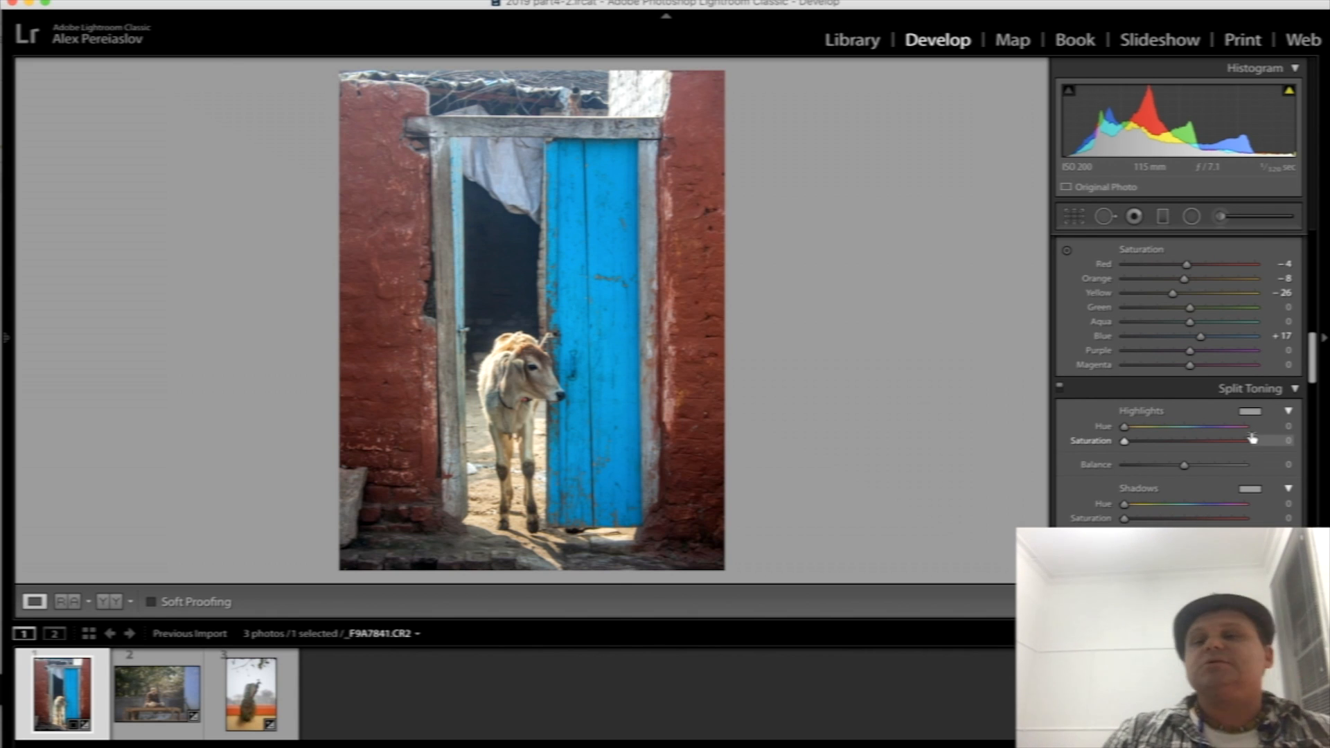
click(1257, 414)
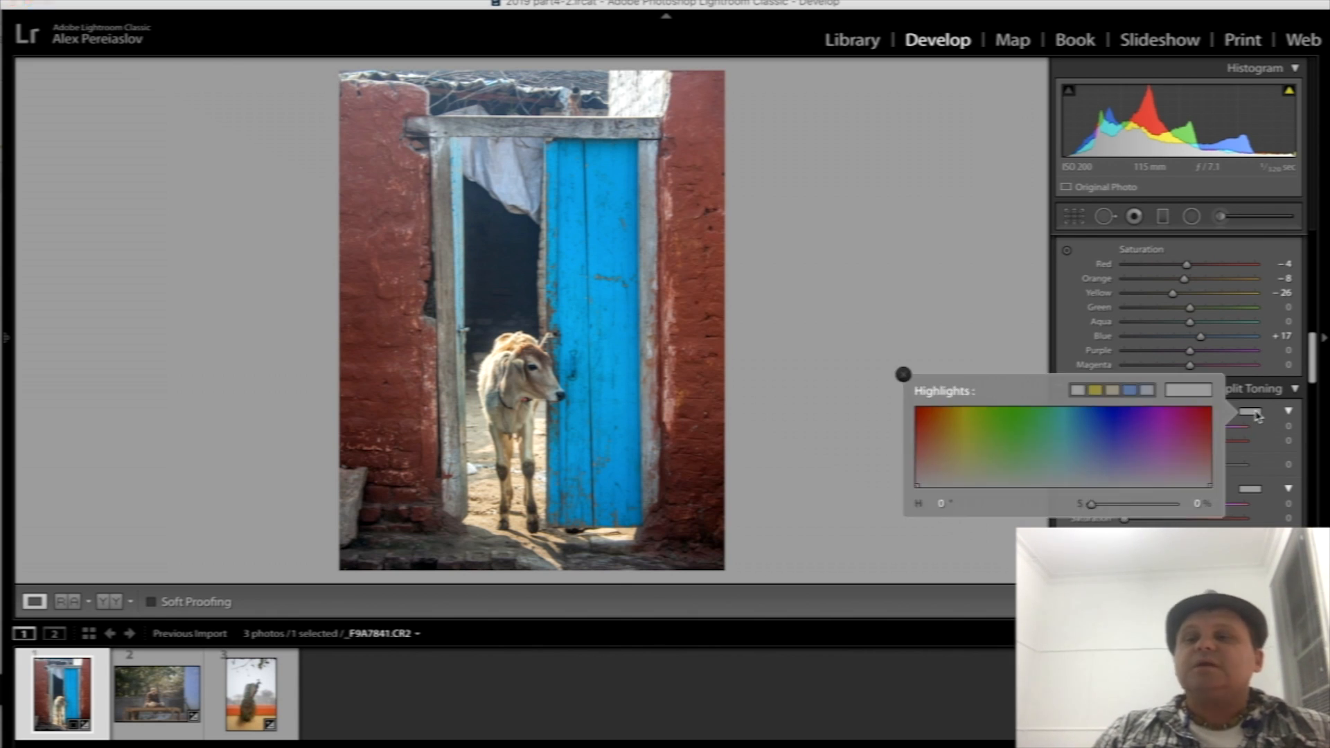
click(1258, 416)
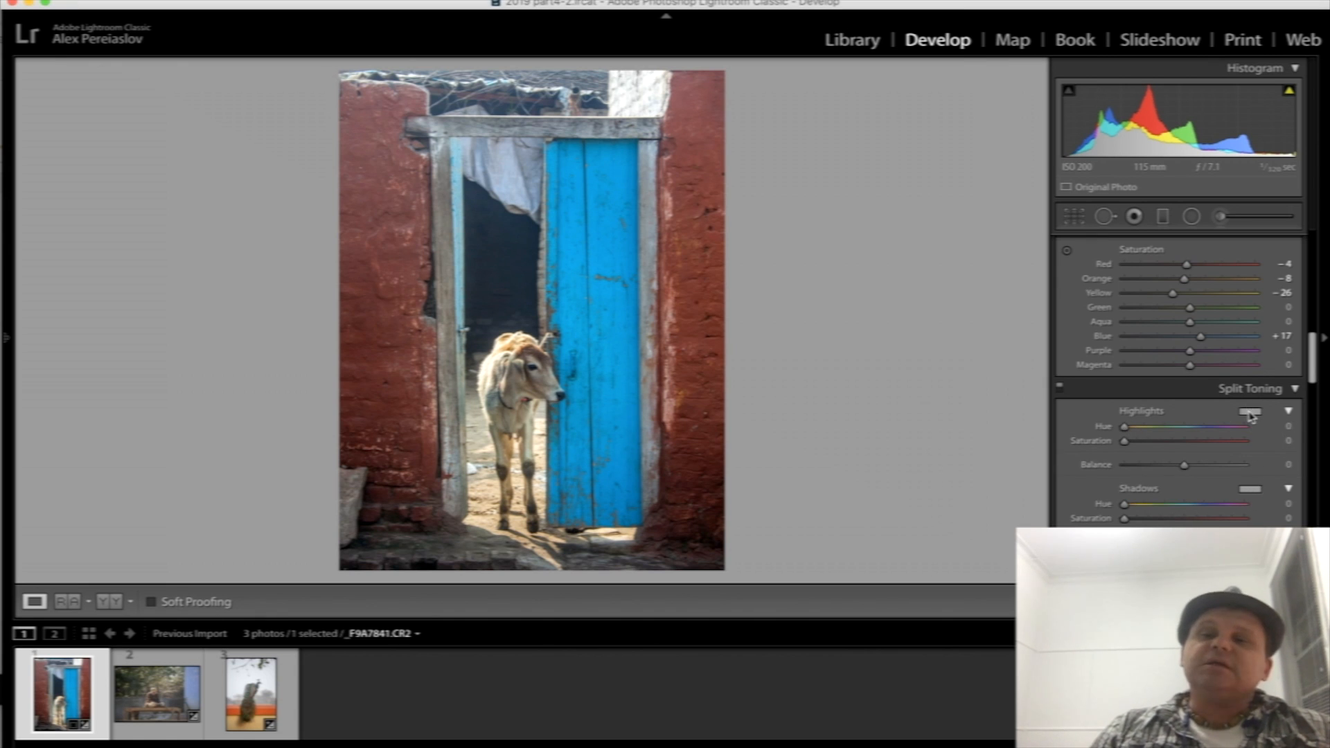
- Try several warm tints for the Split Toning highlights and settle on hue 23 with saturation 34
click(1252, 413)
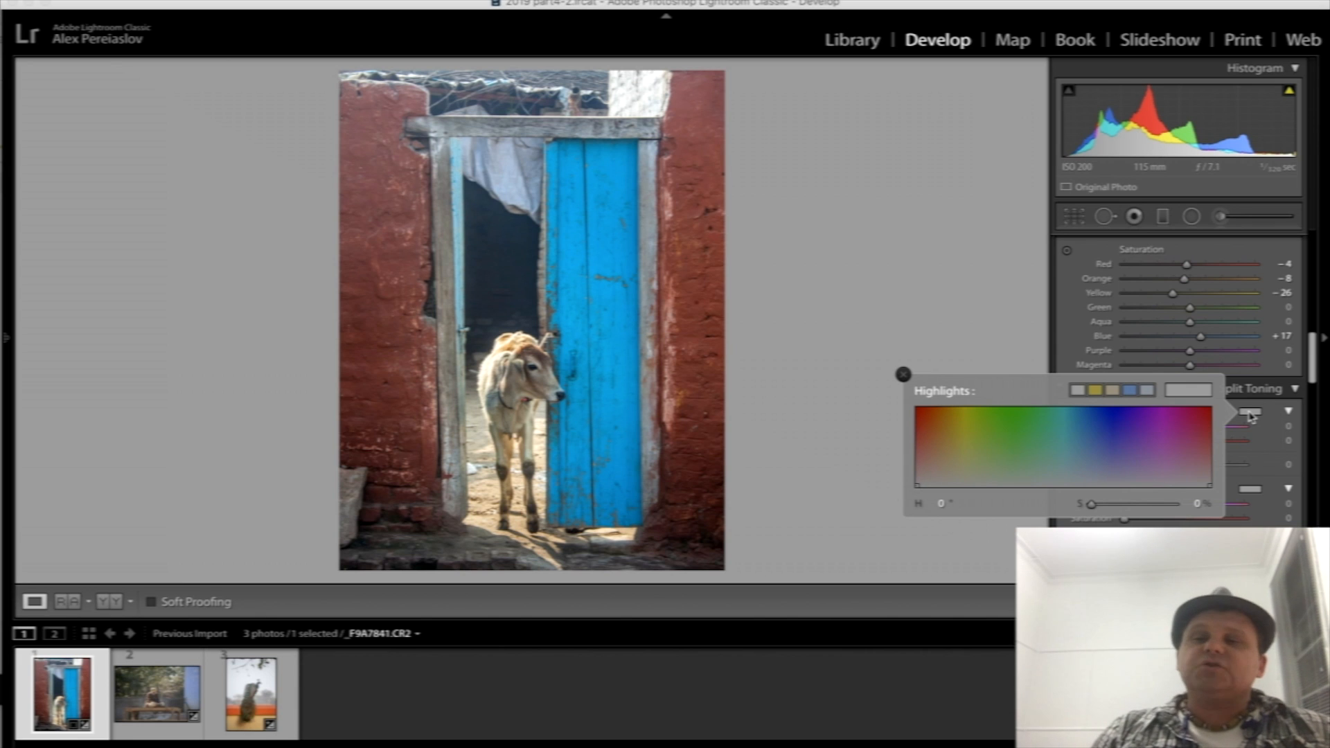
click(942, 468)
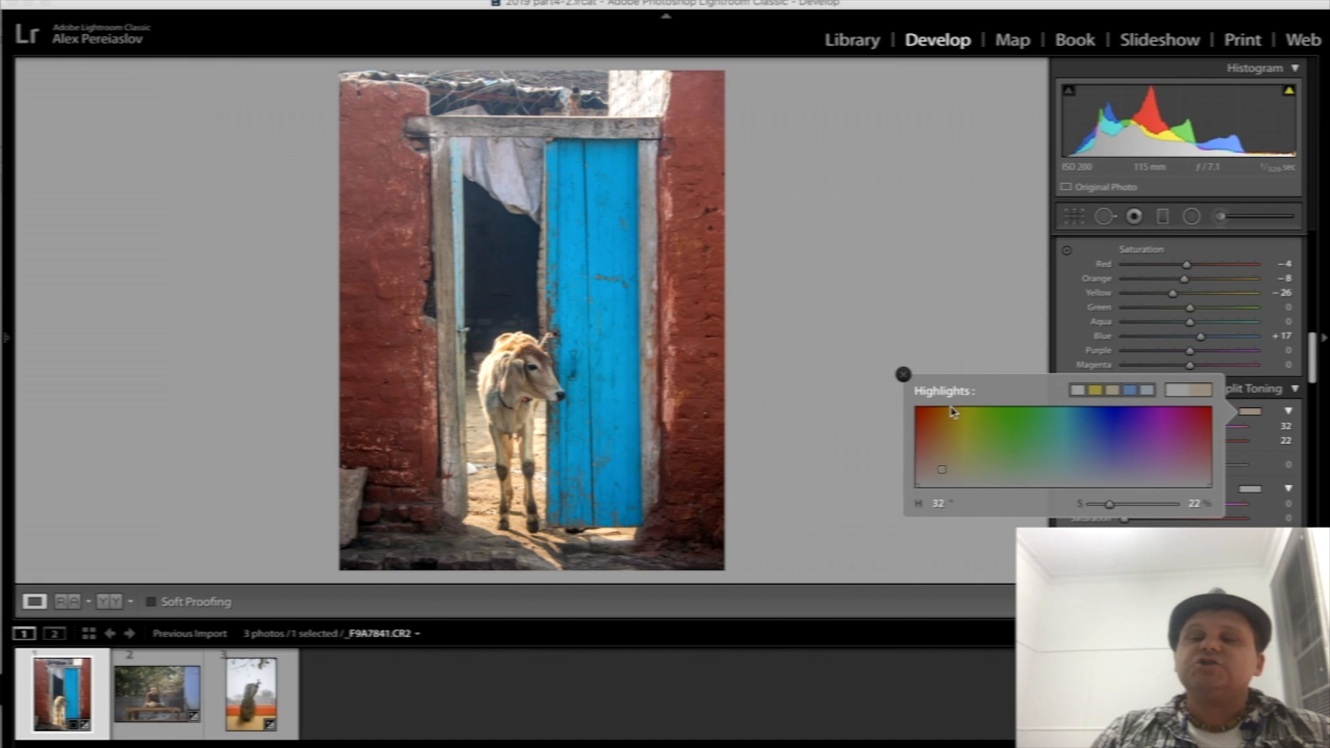
click(942, 458)
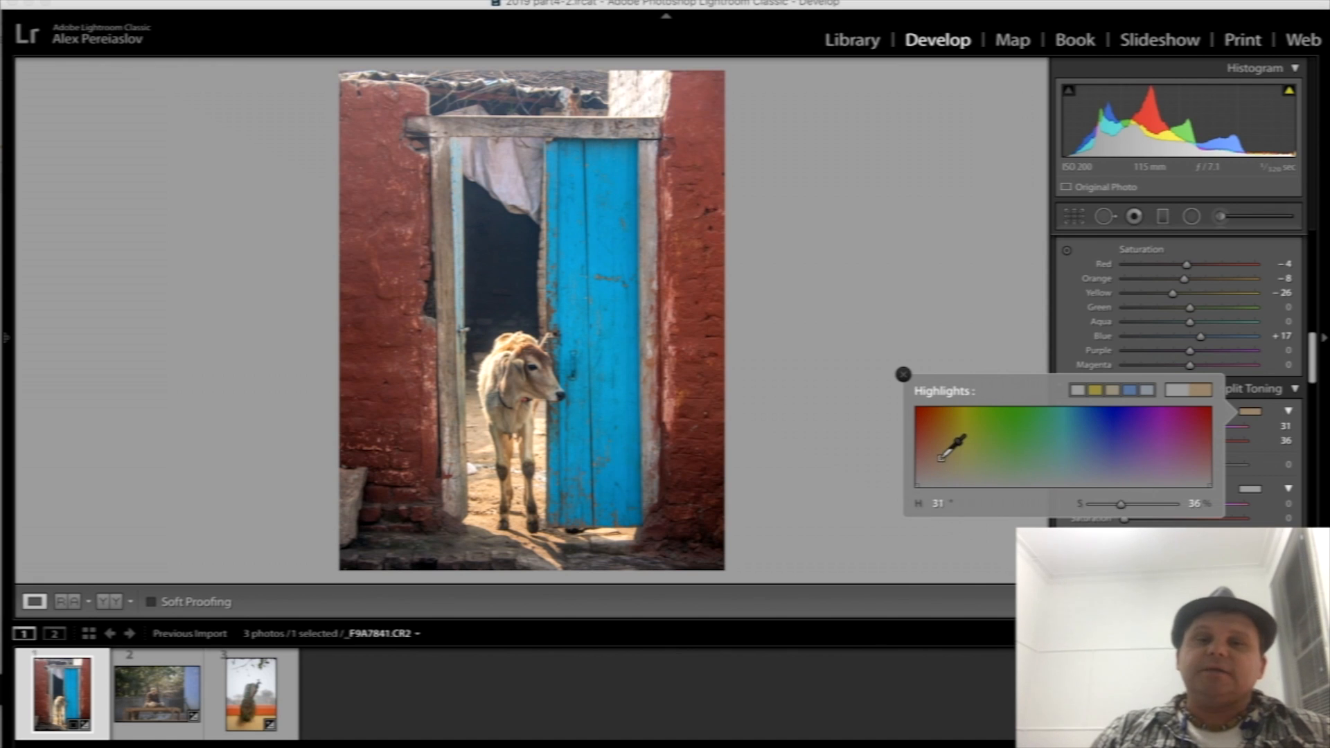
click(938, 444)
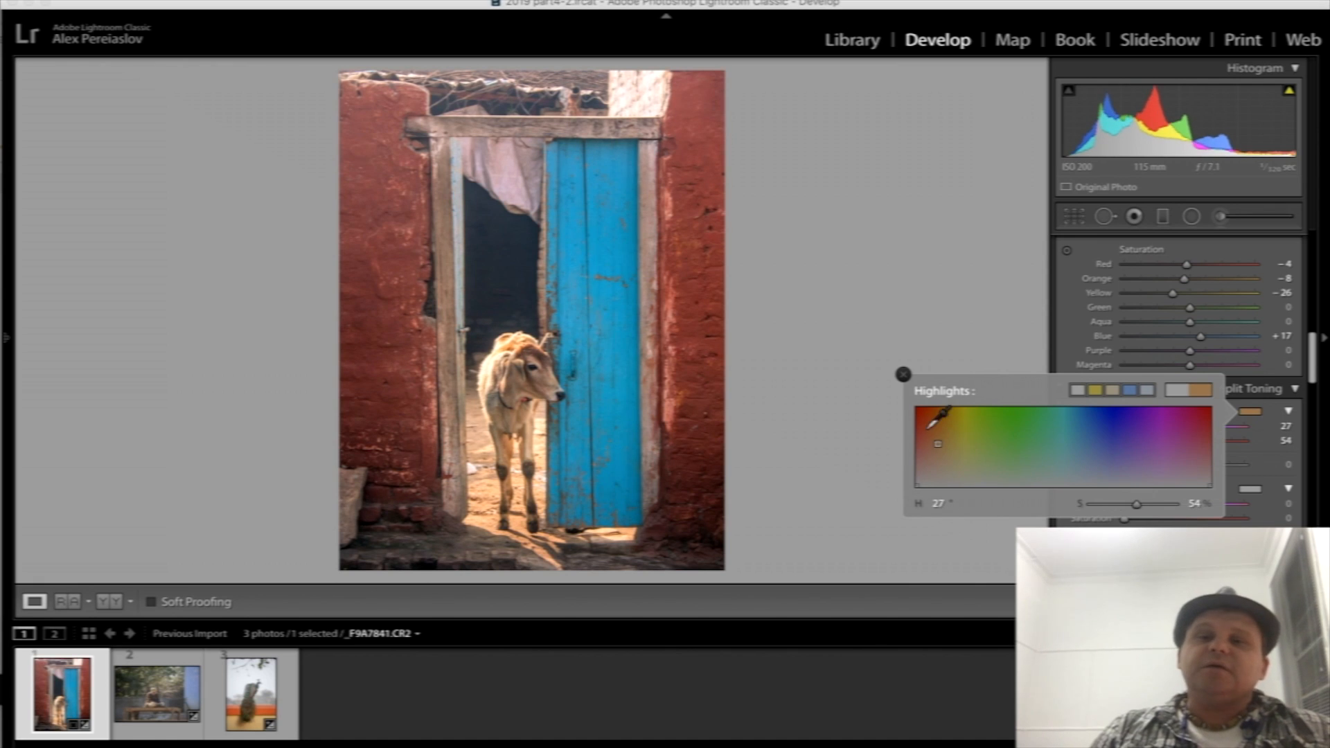
click(931, 433)
click(932, 449)
click(933, 460)
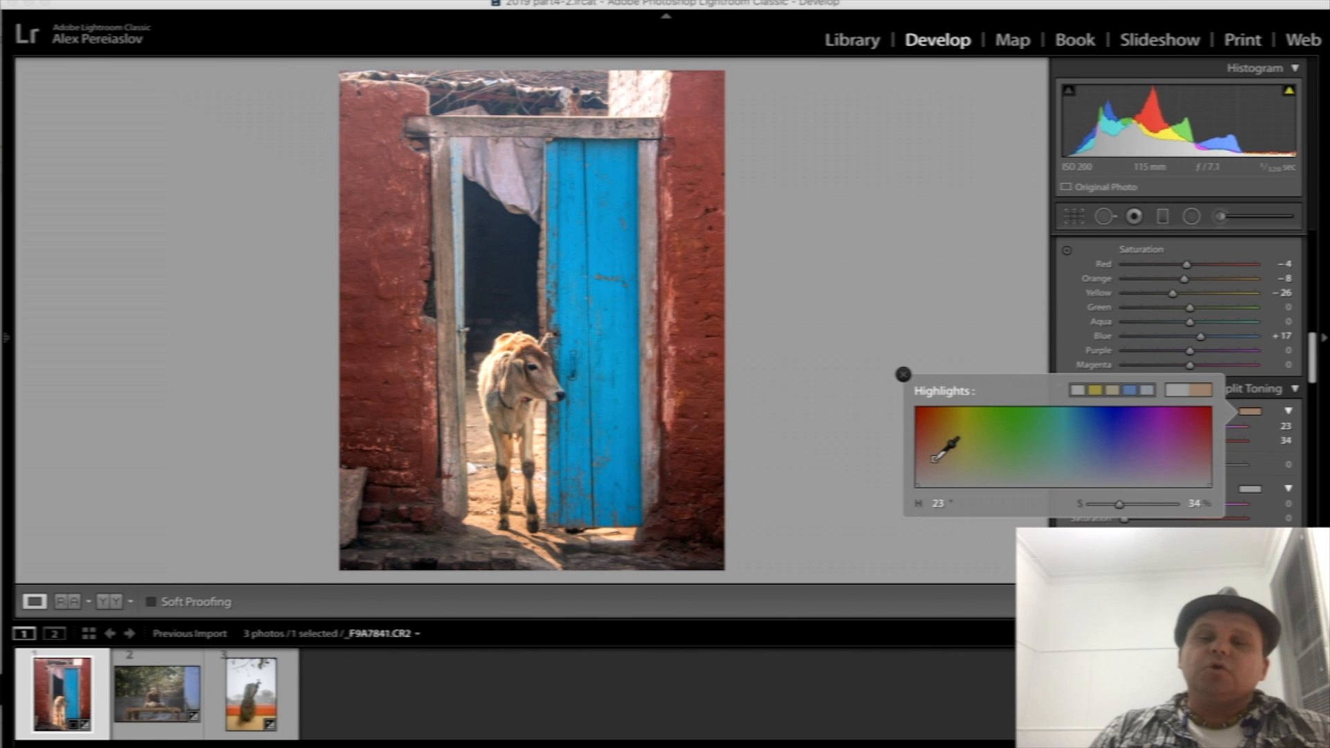
click(904, 375)
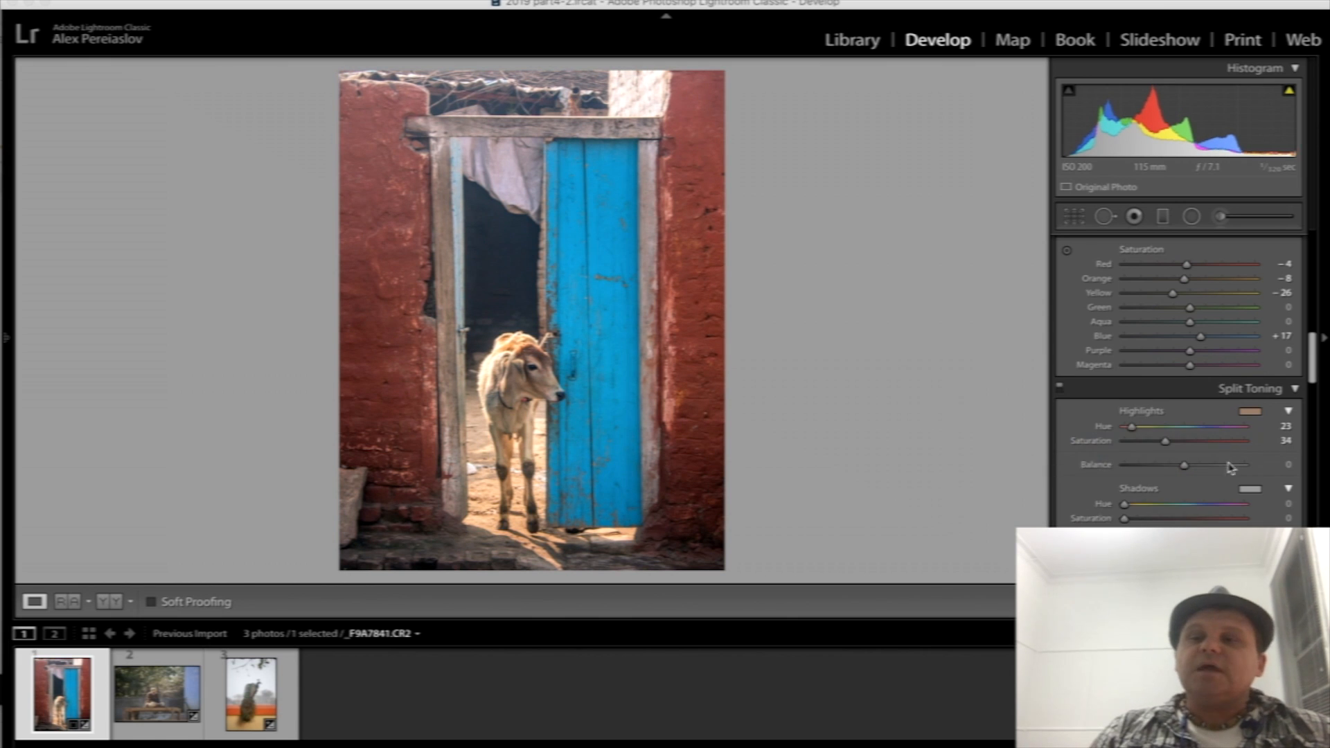
- Try blue, green and purple tints for the Split Toning shadows and settle on a blue with hue 201 and saturation 31
click(1250, 490)
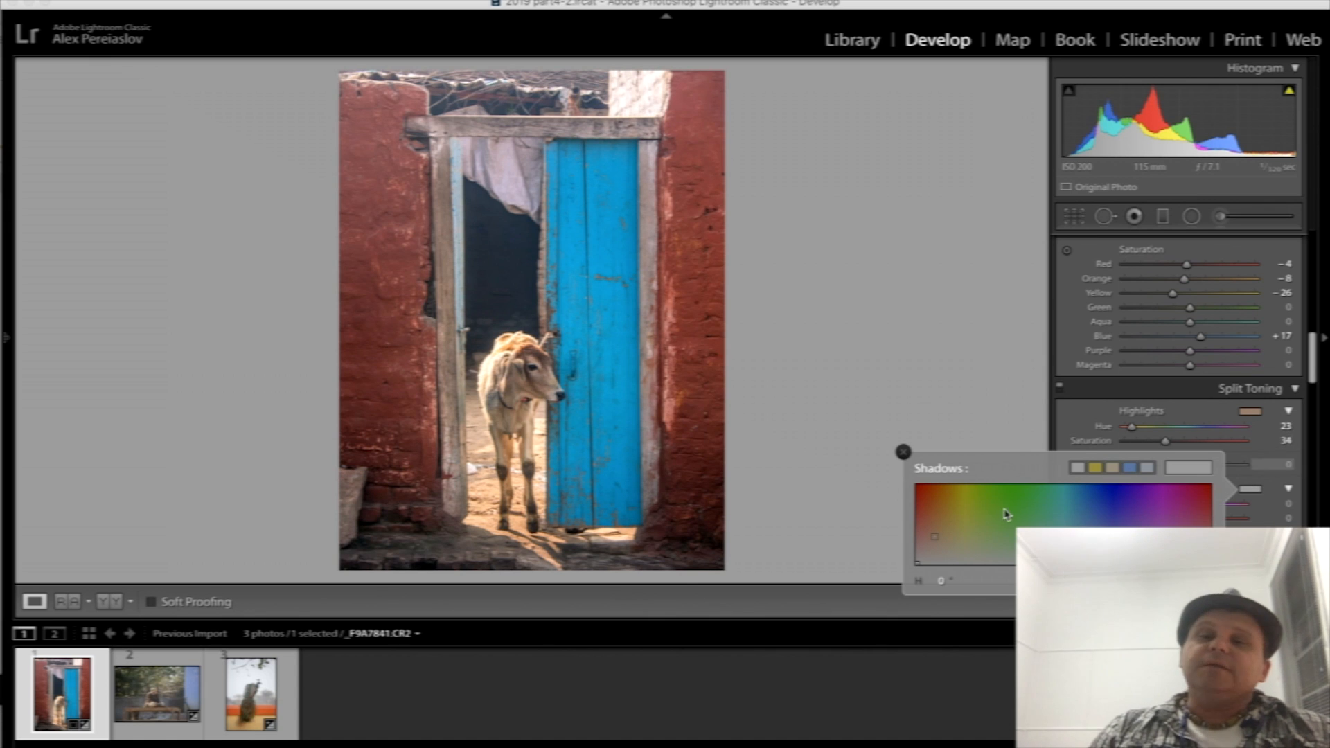
click(1108, 520)
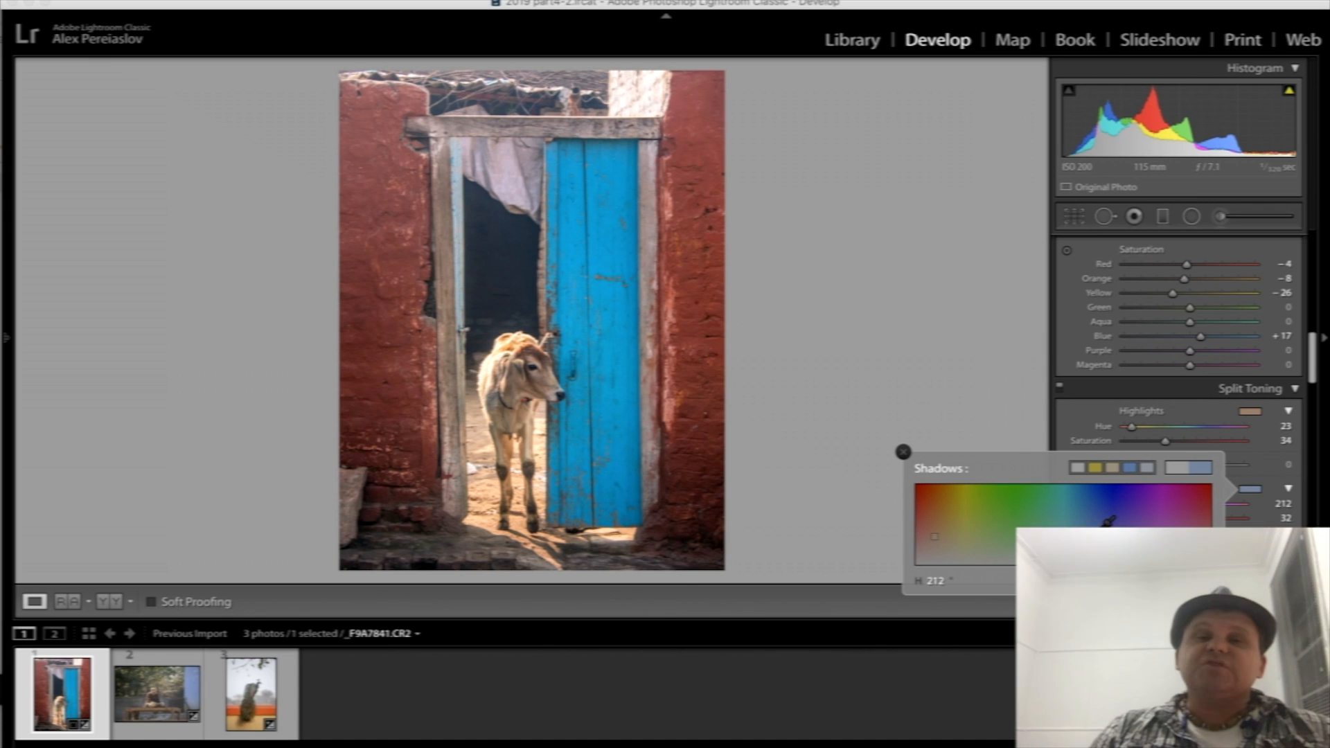
click(1096, 518)
click(1031, 523)
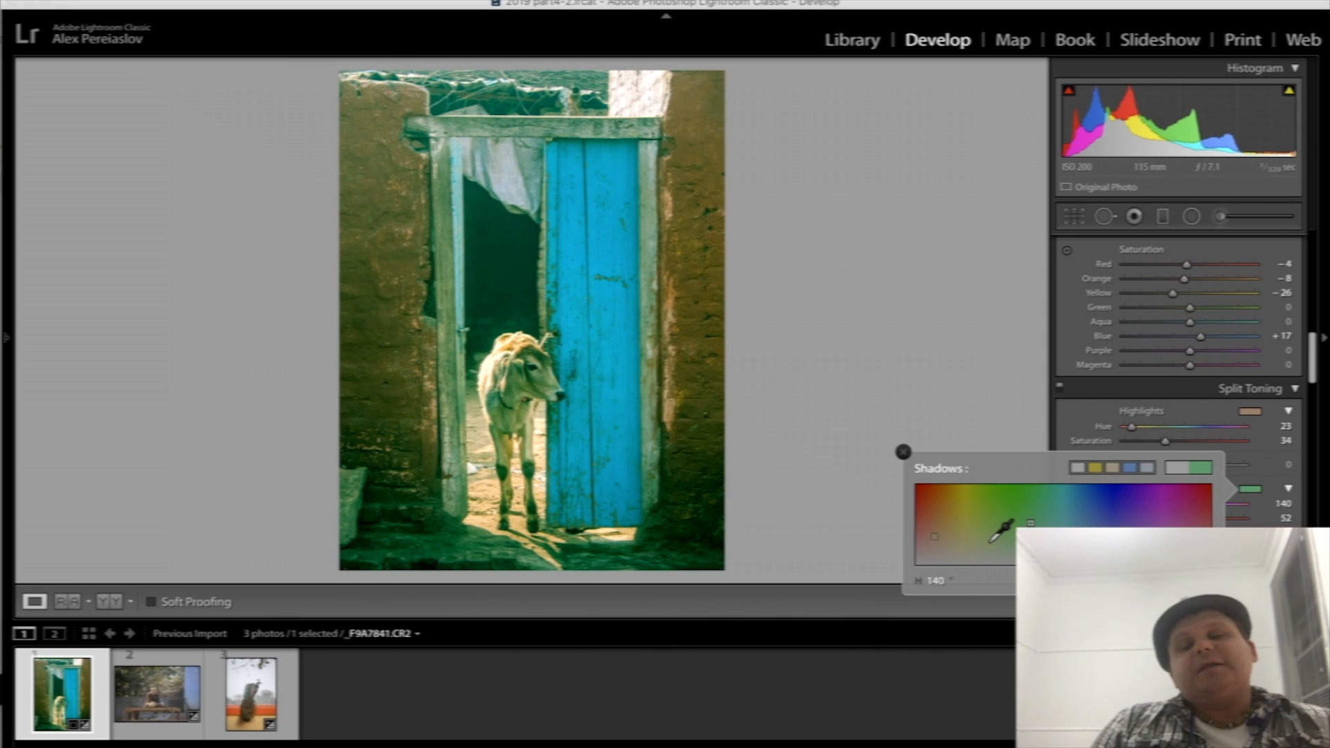
click(1100, 524)
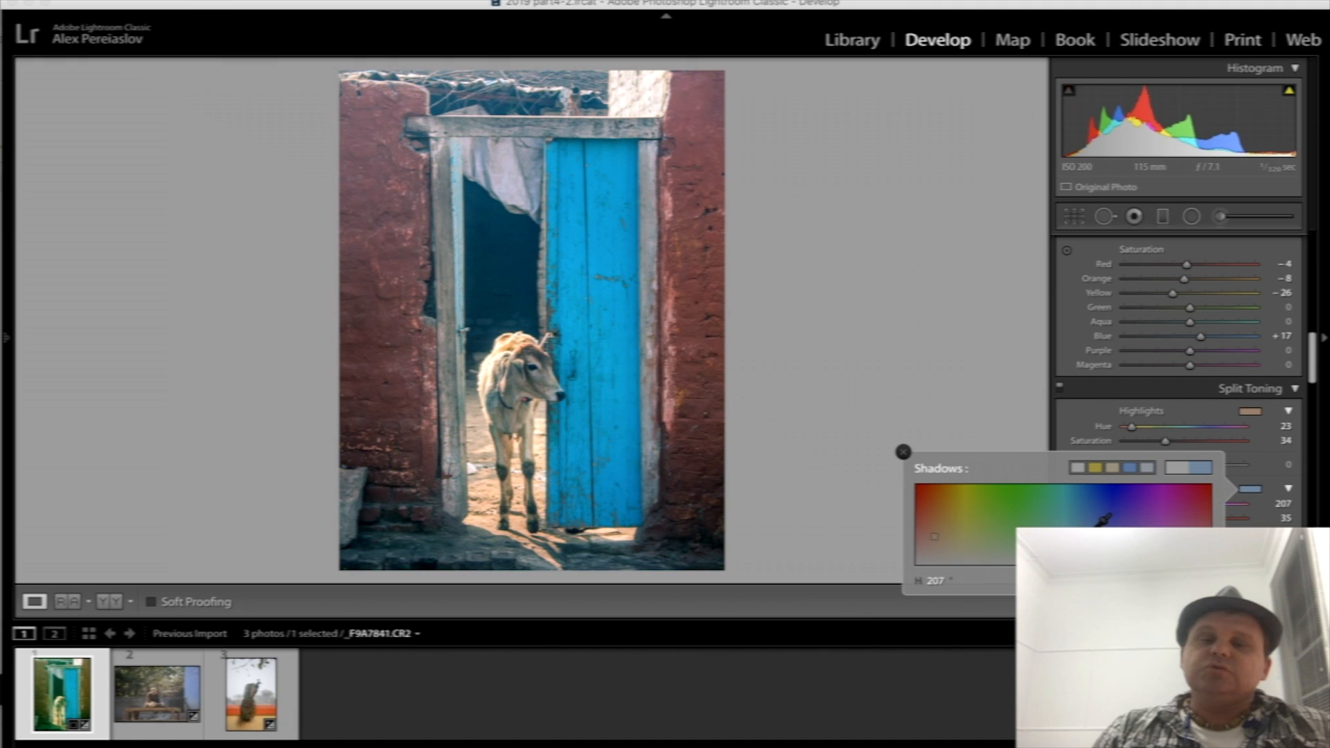
mouse_move(1130, 519)
mouse_down()
mouse_move(1099, 516)
mouse_move(1115, 521)
mouse_up()
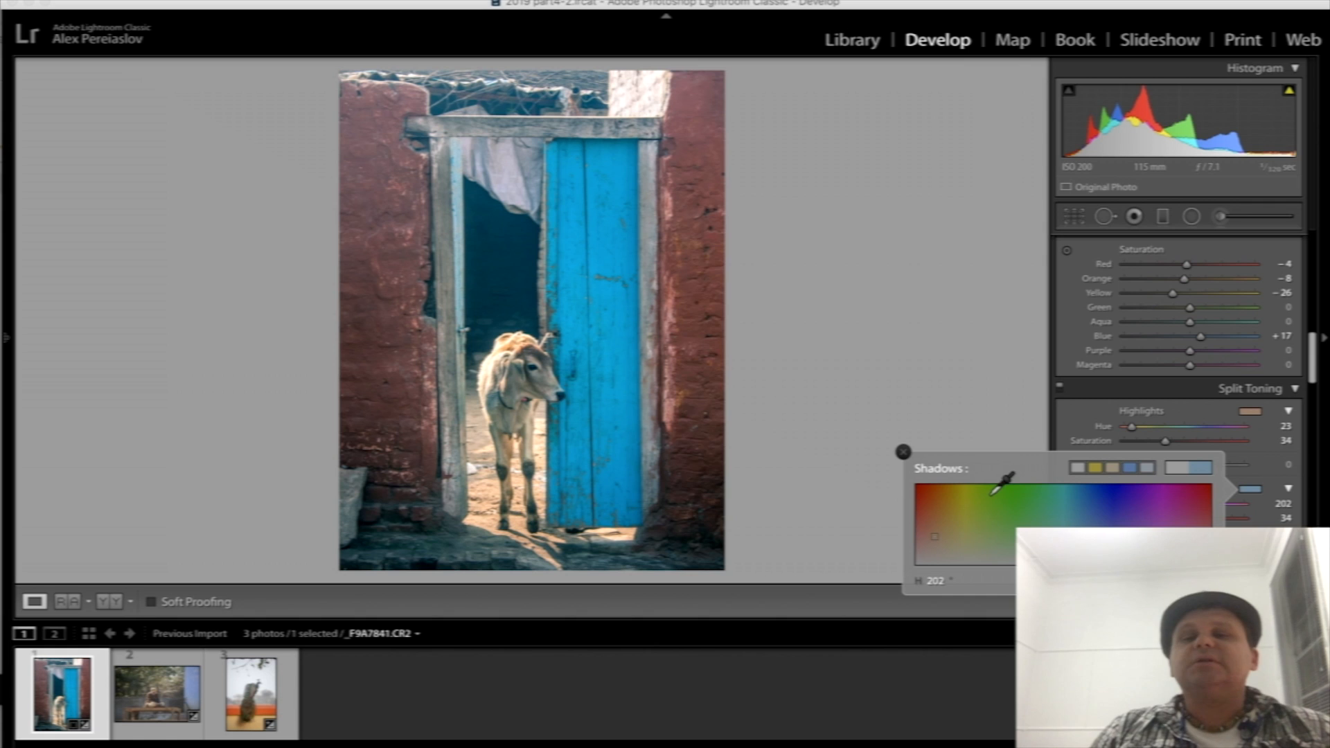
click(933, 512)
click(981, 519)
click(1137, 542)
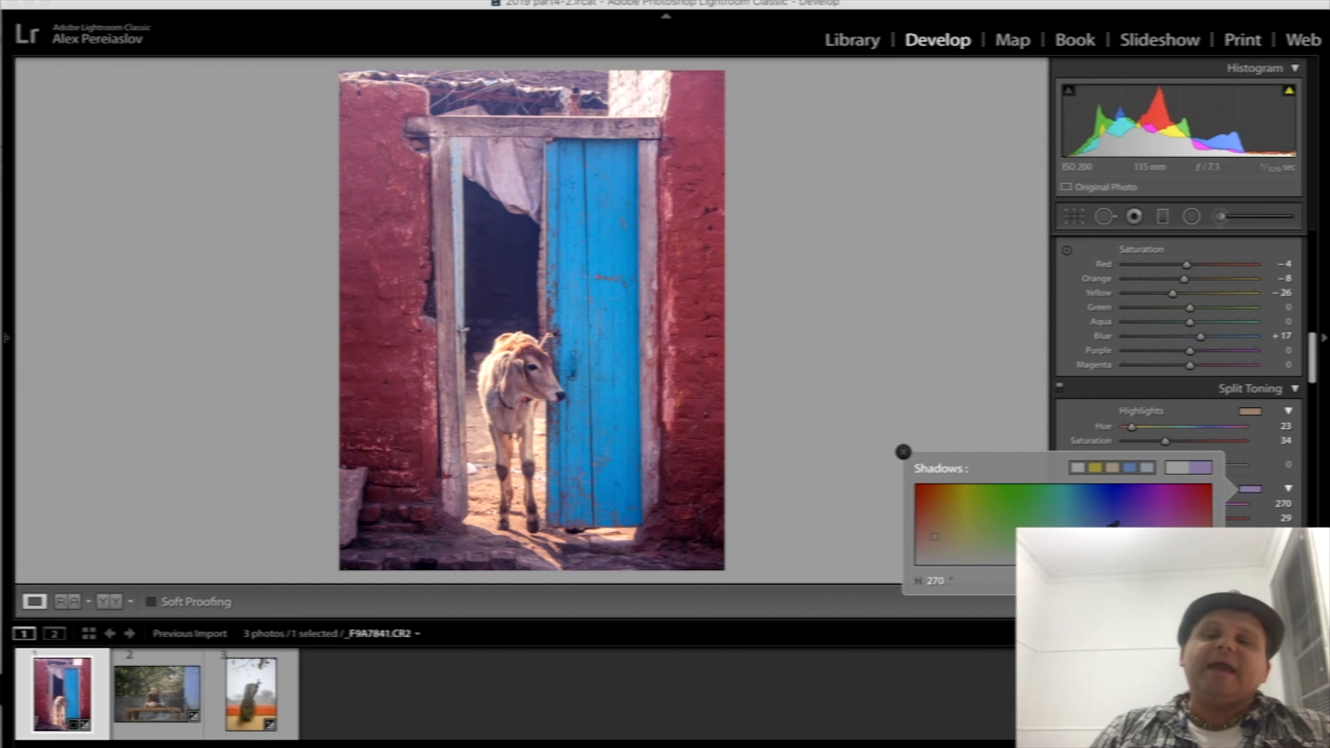
click(1082, 535)
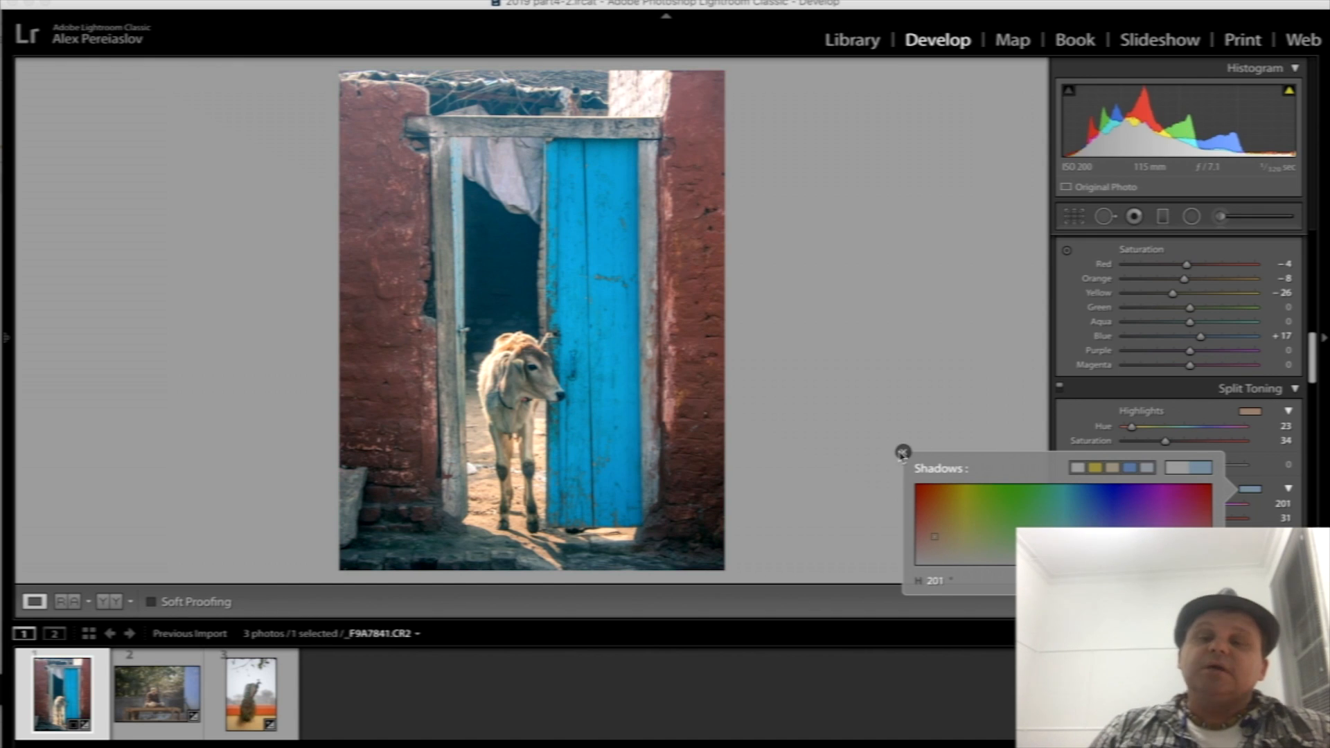
click(903, 453)
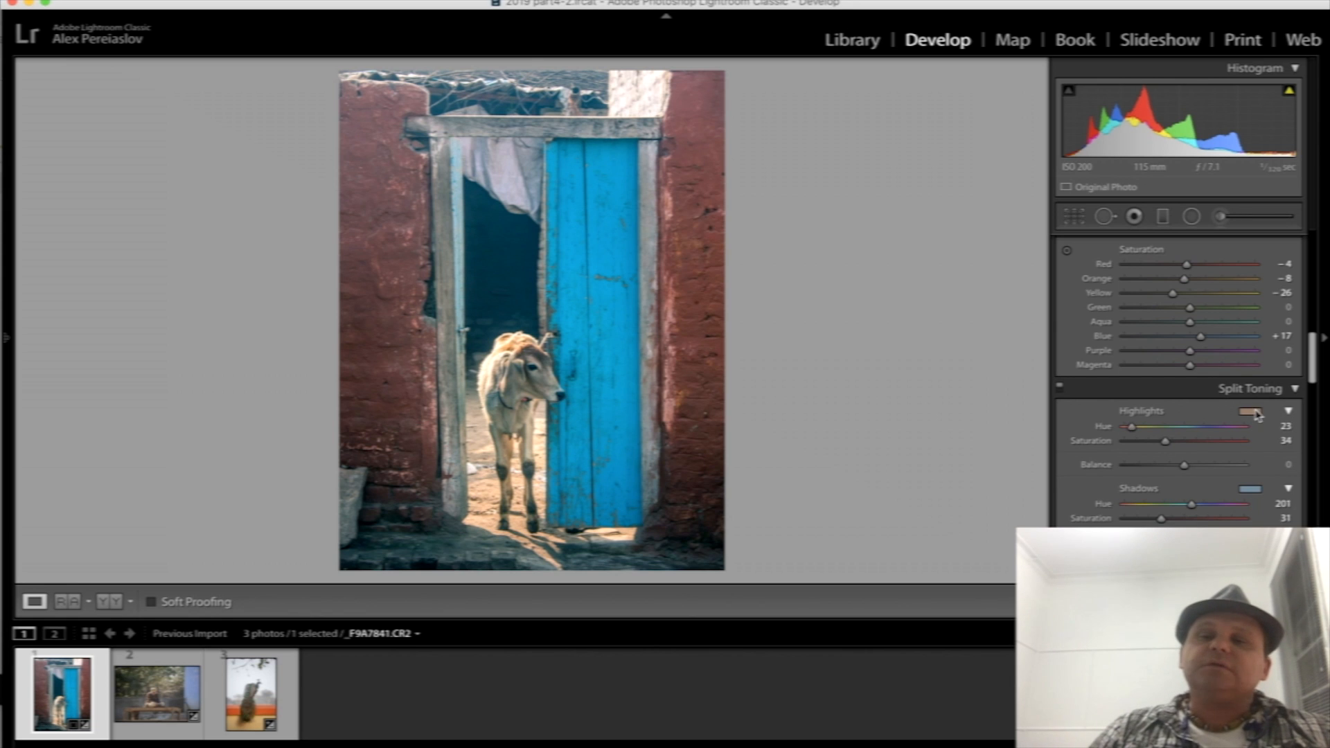
- Set the Split Toning balance to +31 and compare the photo with the toning switched off and on
click(1160, 466)
drag(1216, 476, 1207, 470)
click(1207, 471)
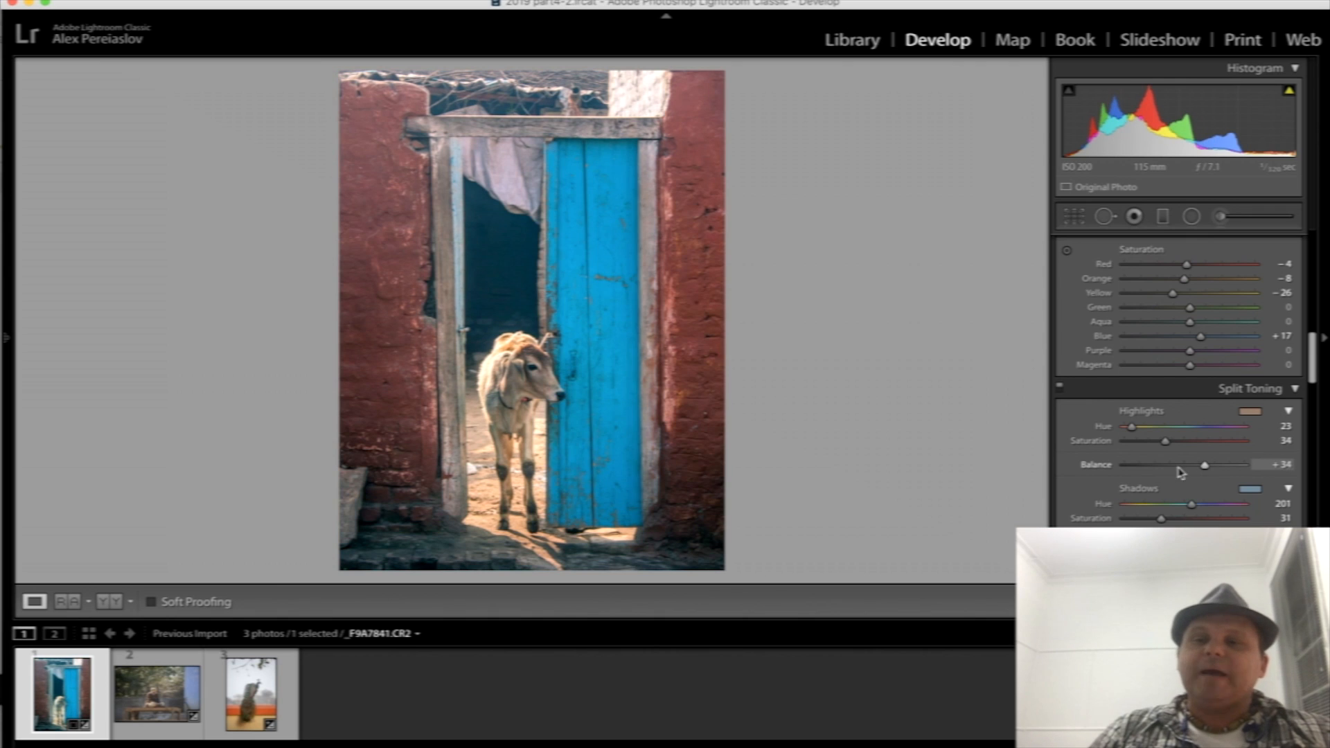
click(1218, 466)
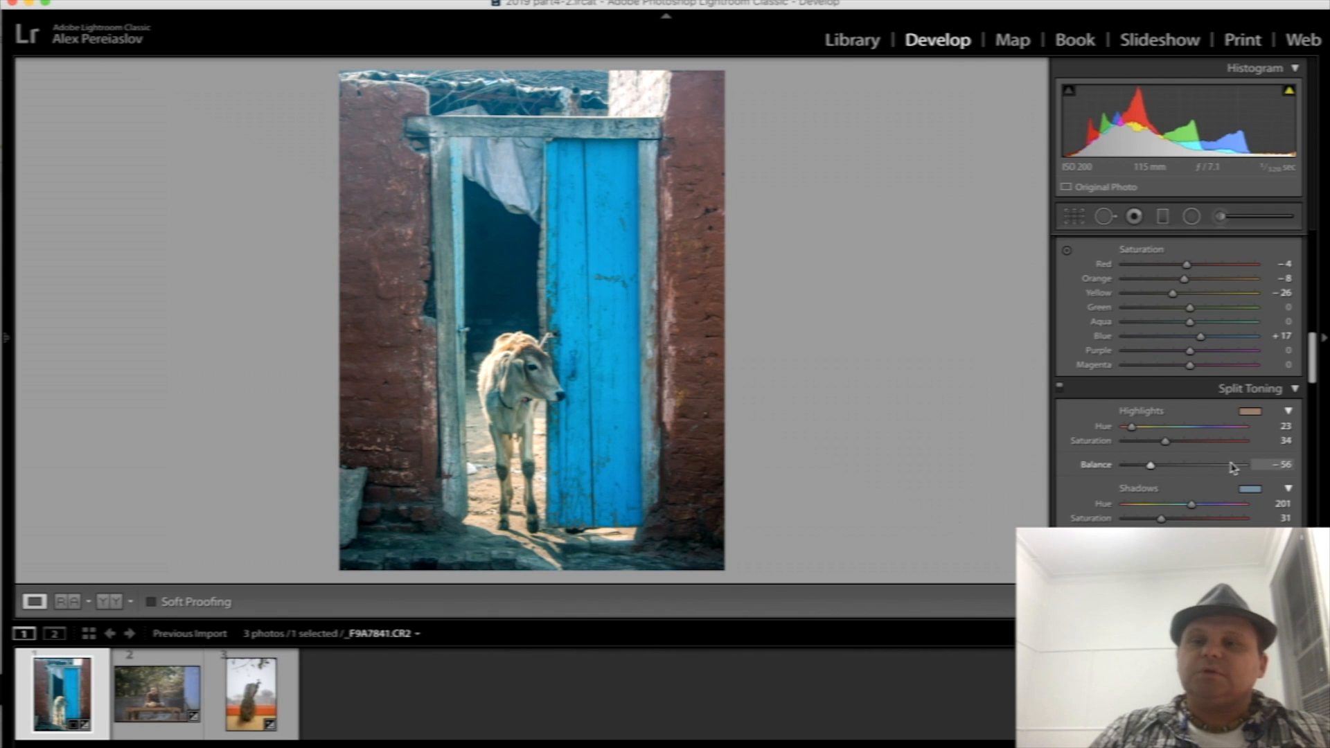
mouse_move(1215, 467)
mouse_down()
mouse_move(1186, 469)
mouse_move(1204, 470)
mouse_up()
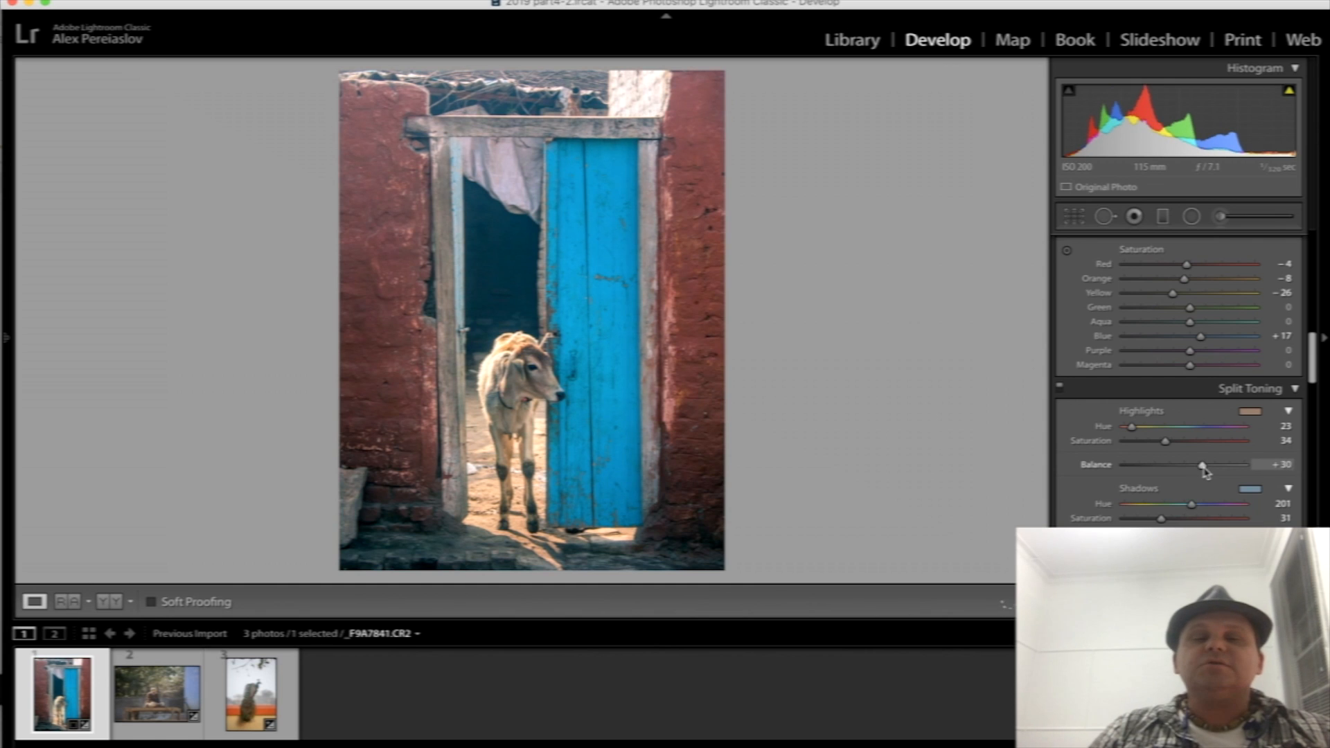
click(1060, 390)
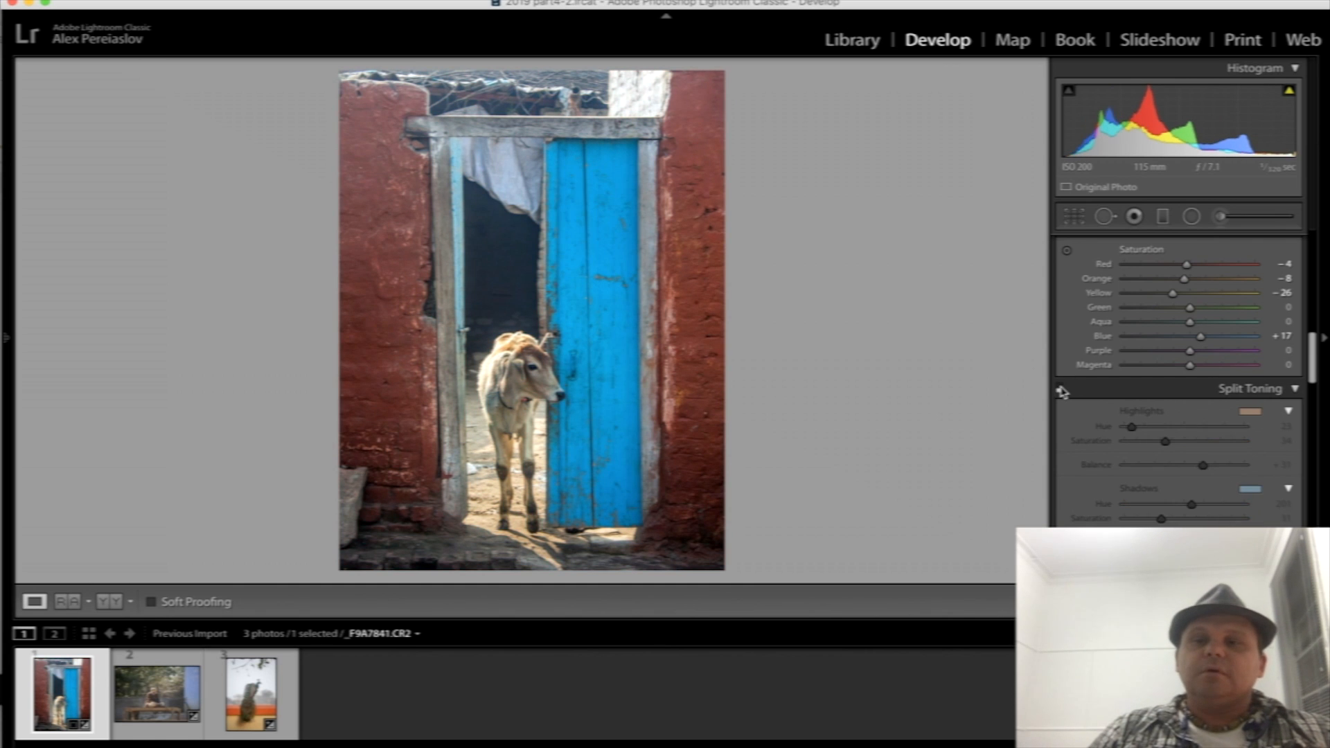
click(1061, 390)
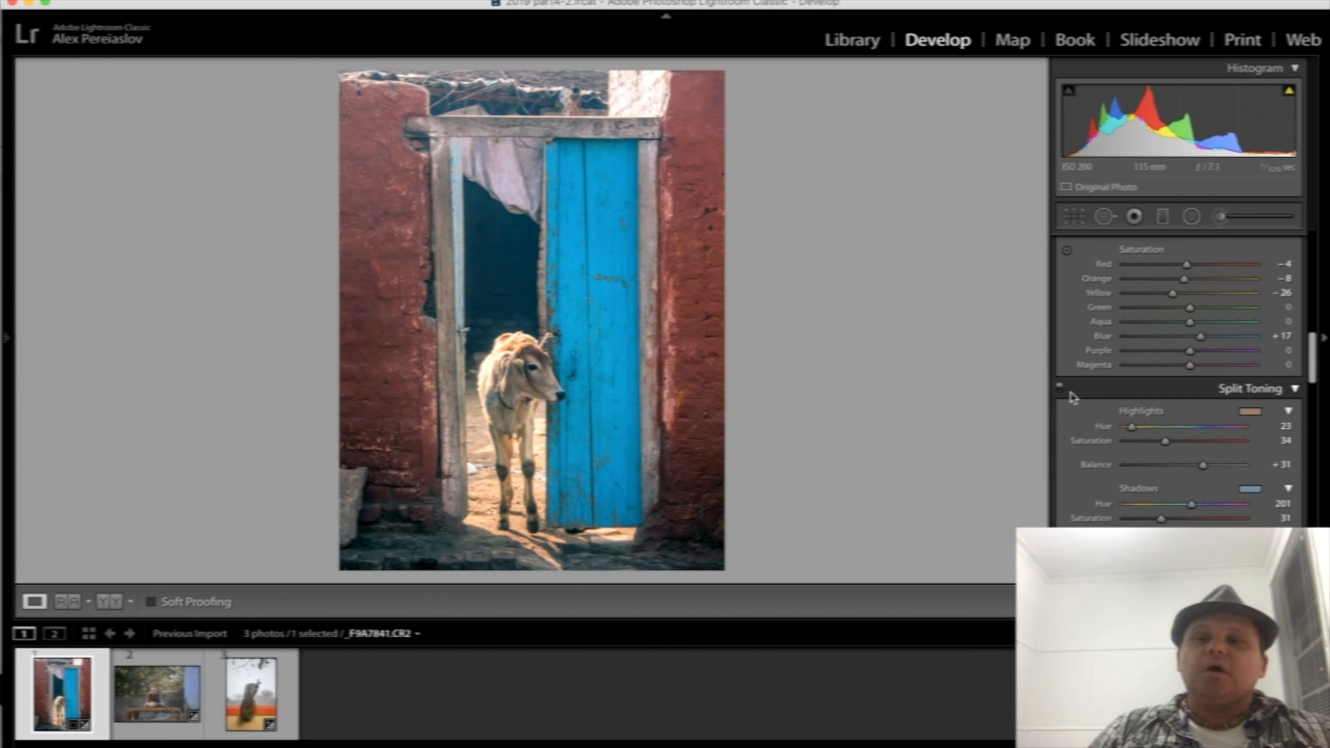
- Try a yellow tint for the Split Toning highlights, and return to a warm tone with hue 22 and saturation 31
click(1251, 412)
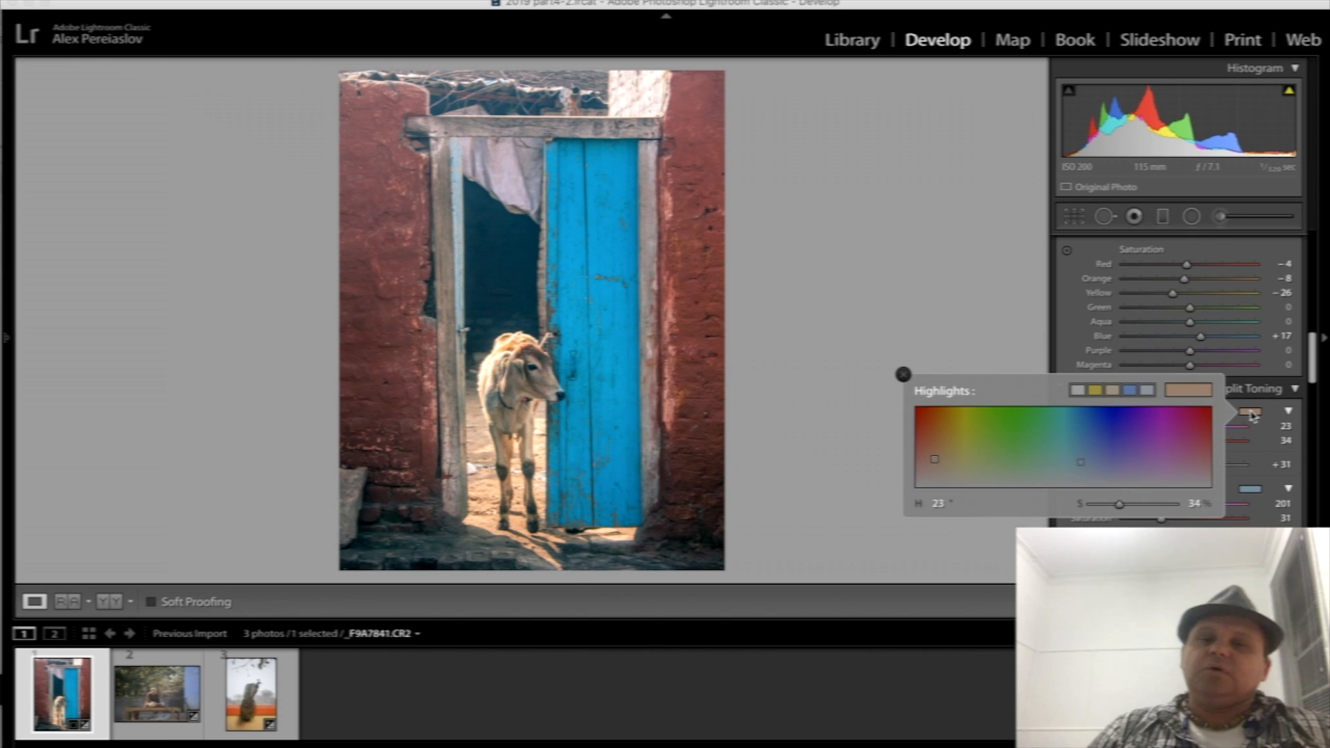
click(965, 459)
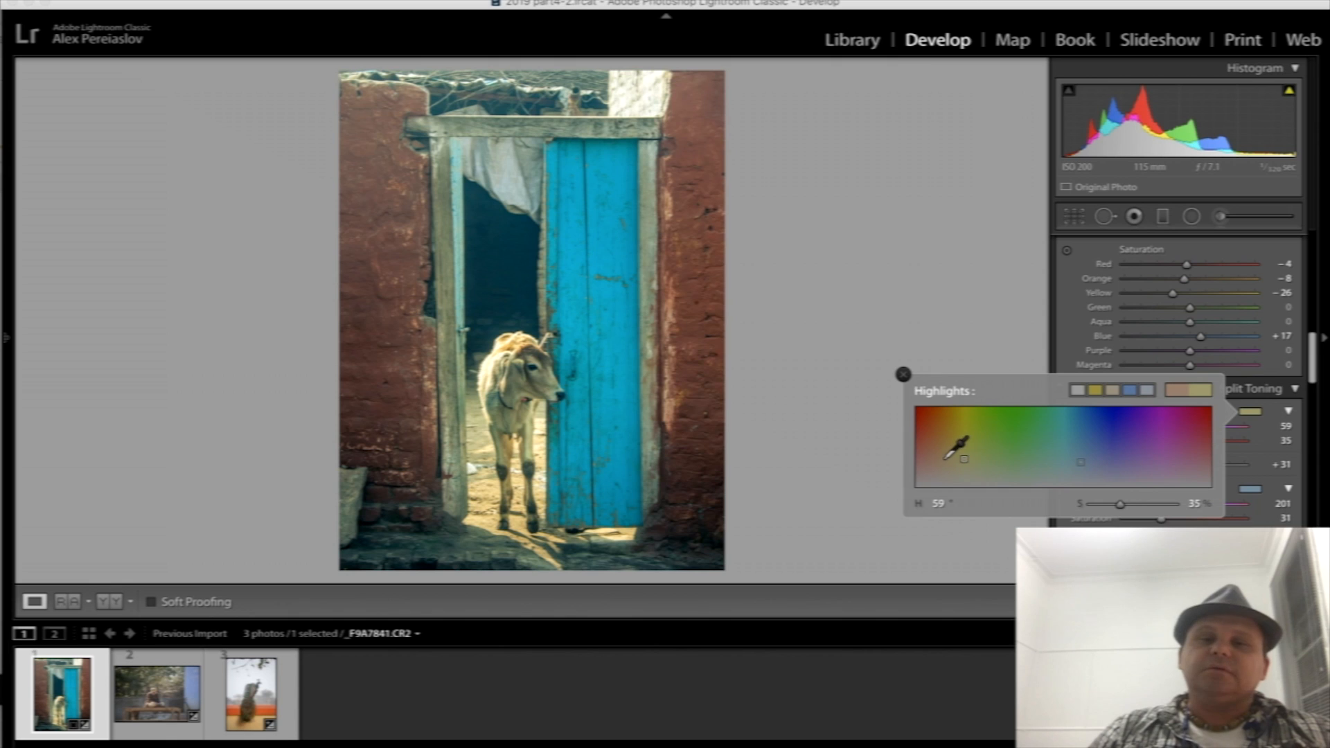
click(934, 462)
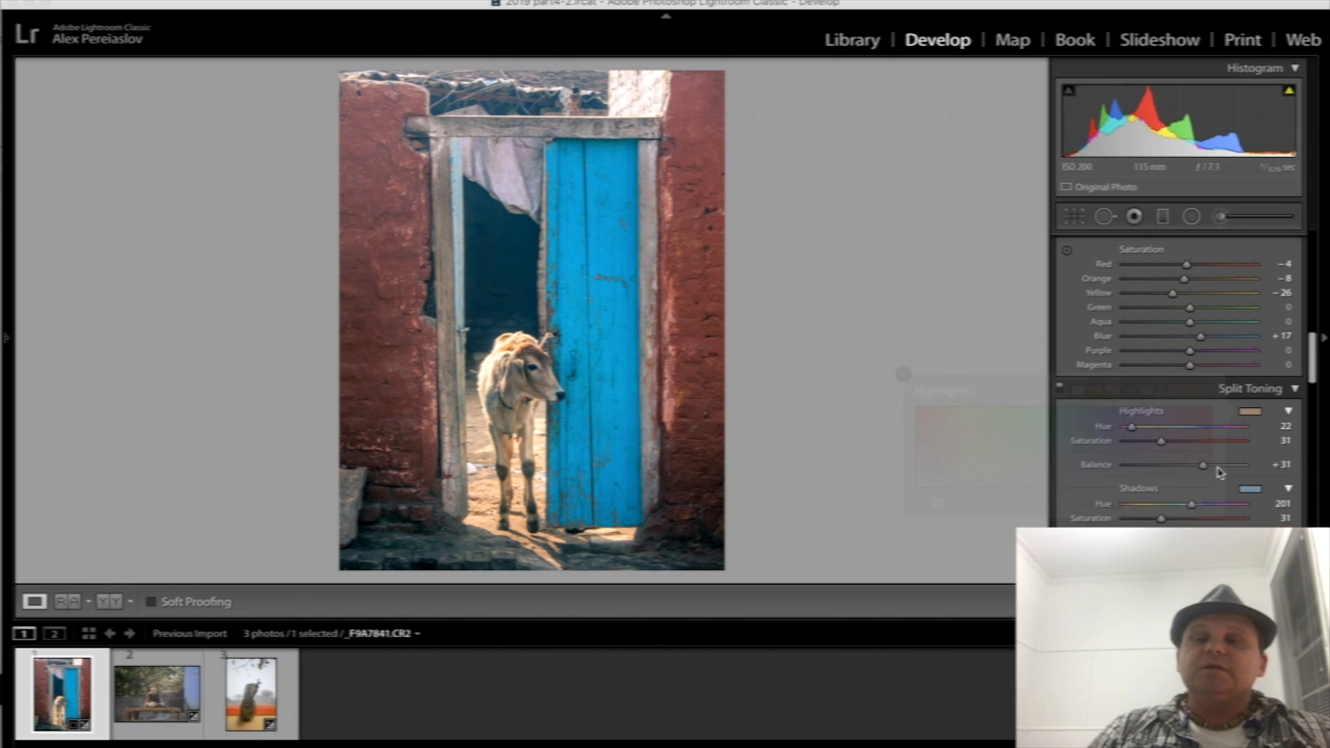
- Tint the Split Toning shadows yellow-green with hue 70 and saturation 28, and set the balance to -12
click(1256, 493)
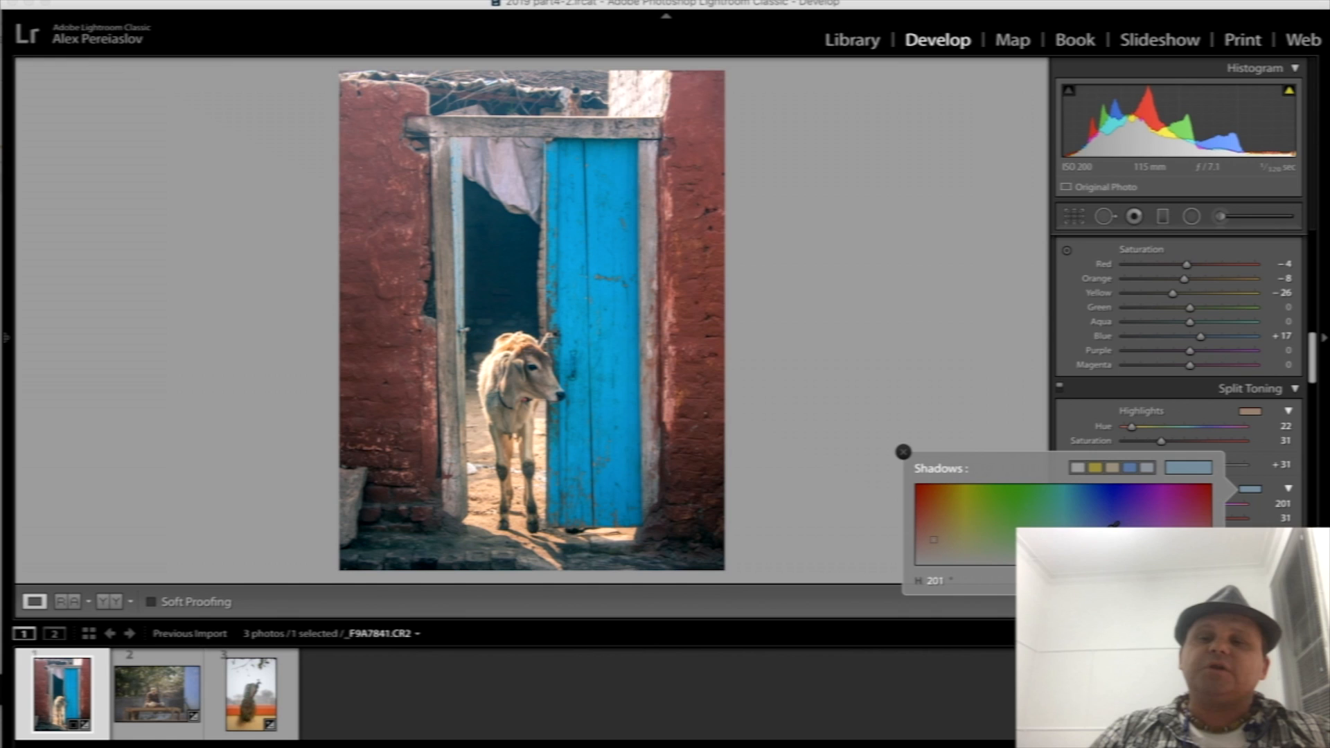
click(1067, 524)
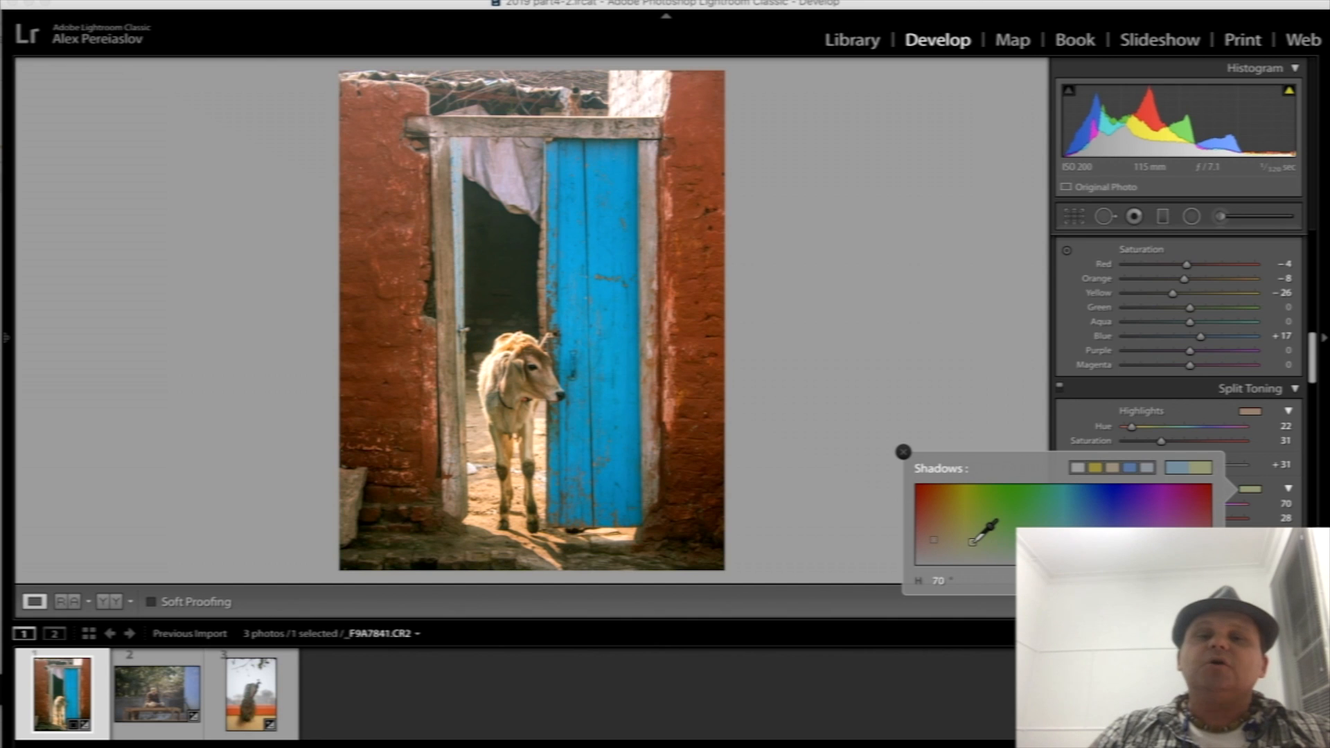
click(904, 452)
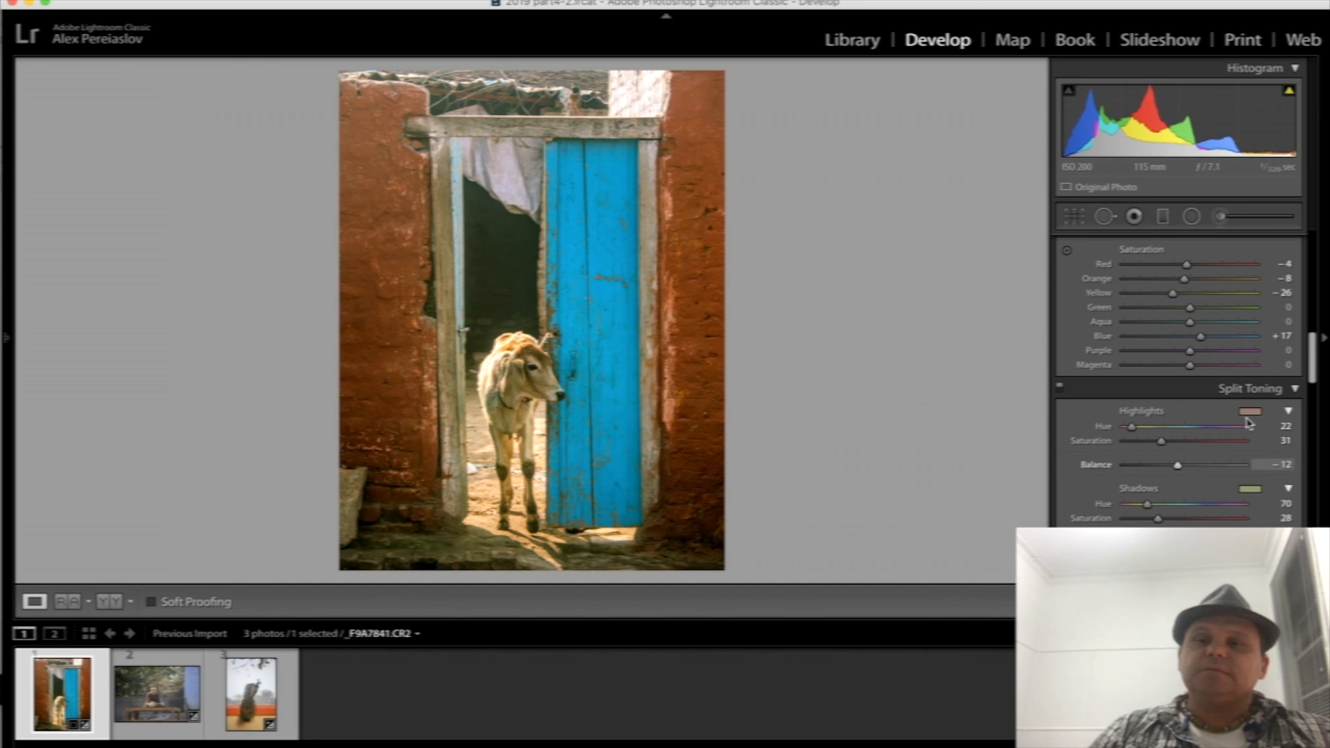
- Compare the photo with Split Toning switched off and on, and view the highlights colour picker
click(1061, 390)
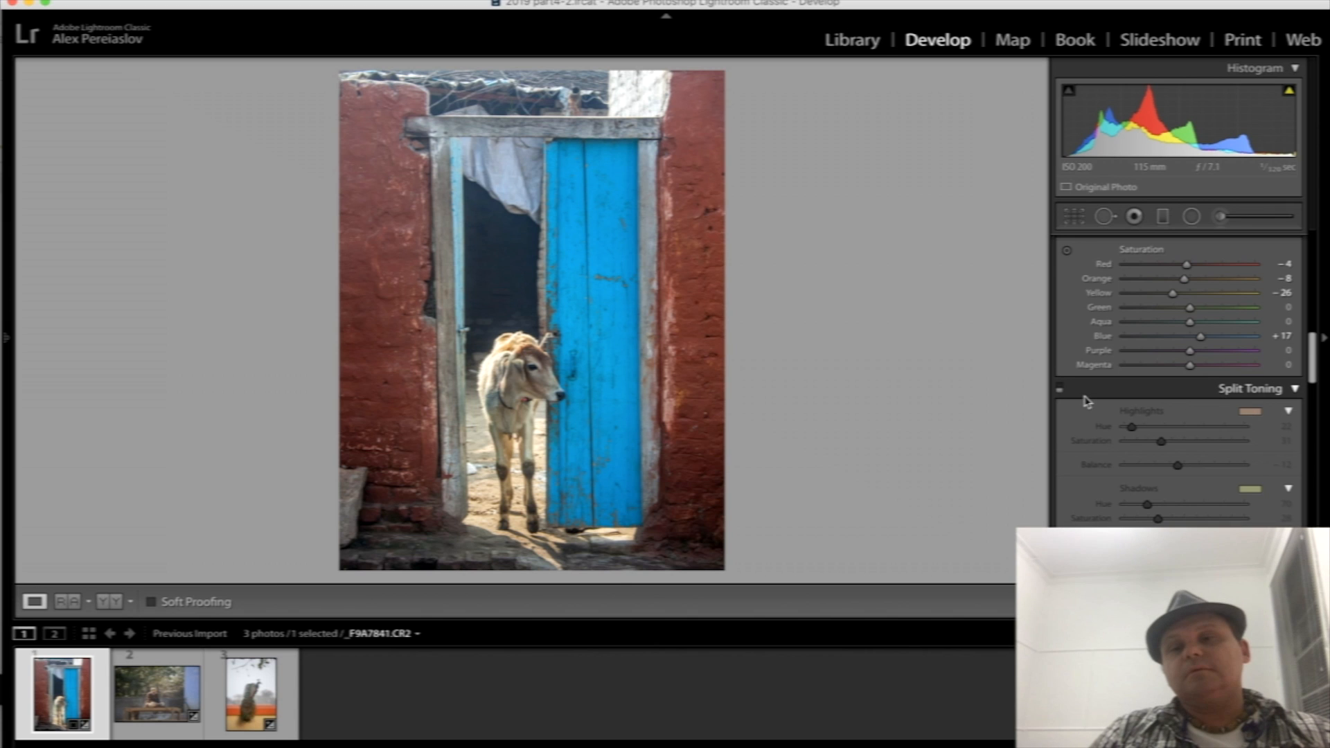
click(1060, 389)
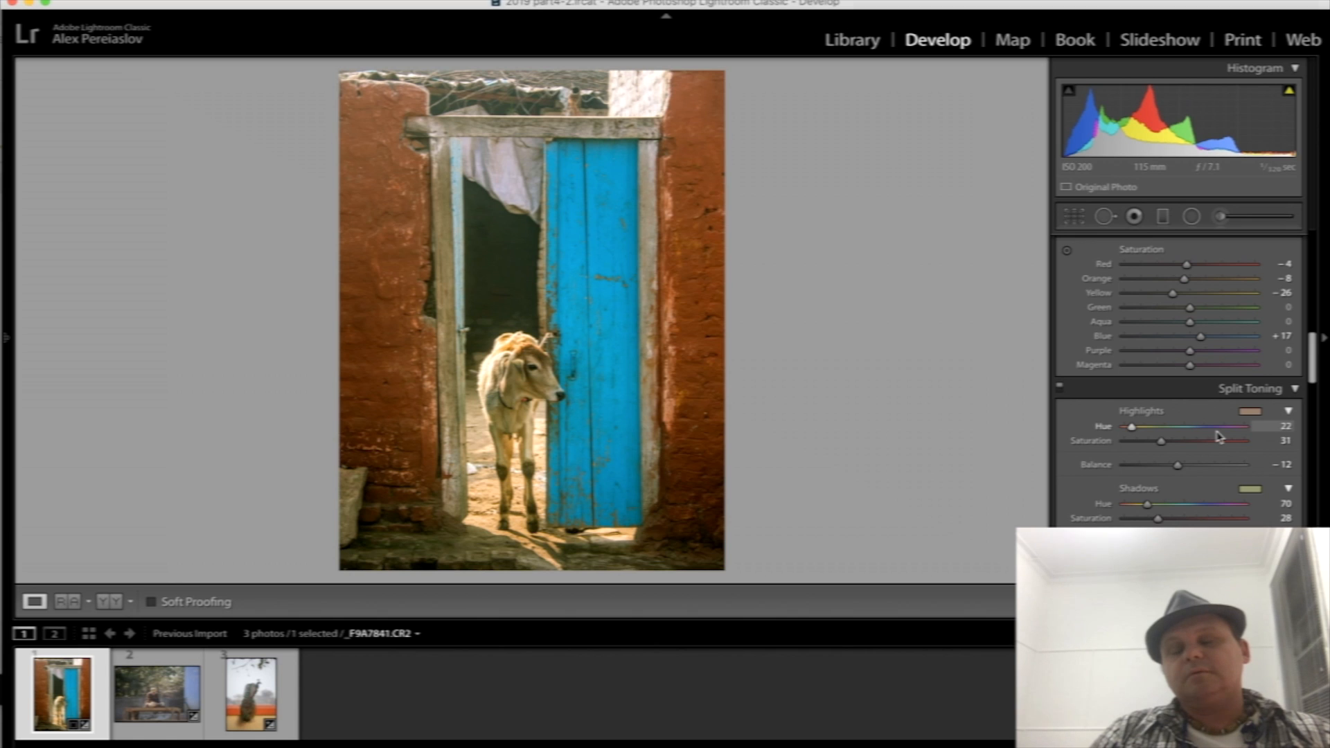
click(1253, 413)
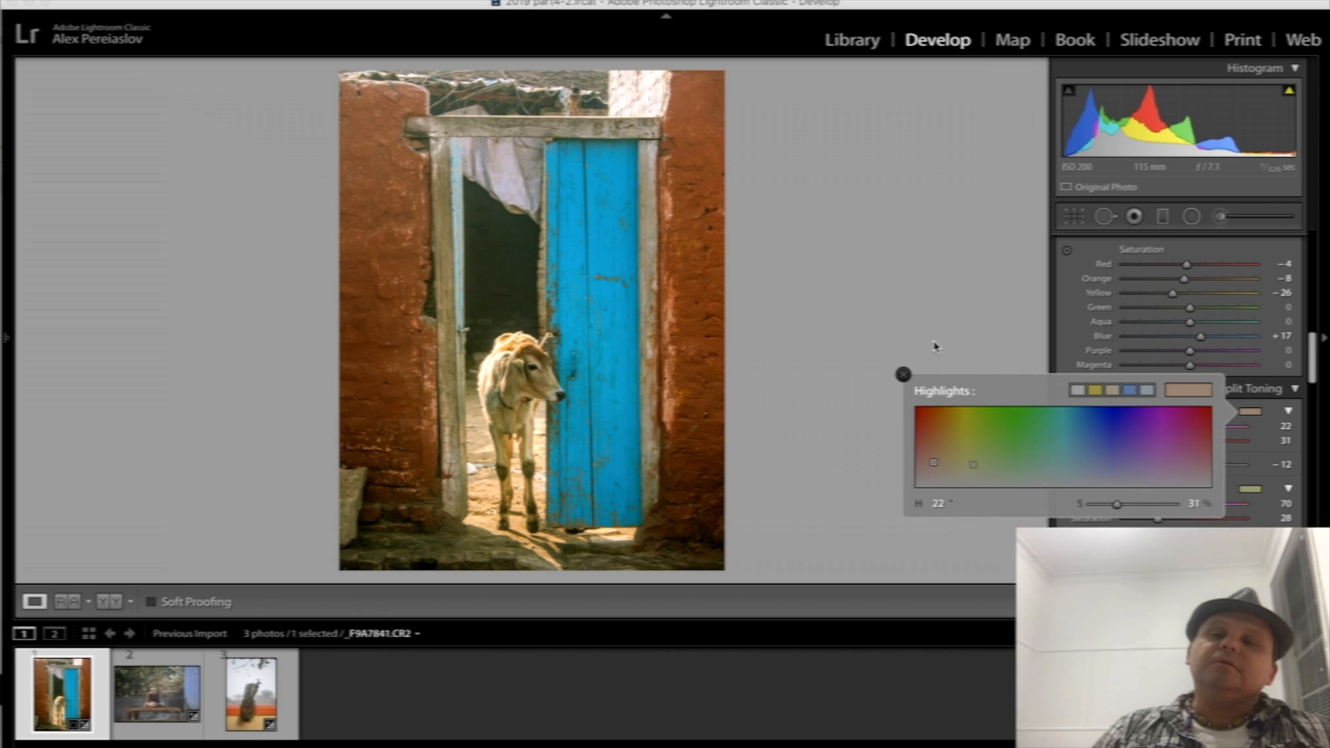
click(902, 375)
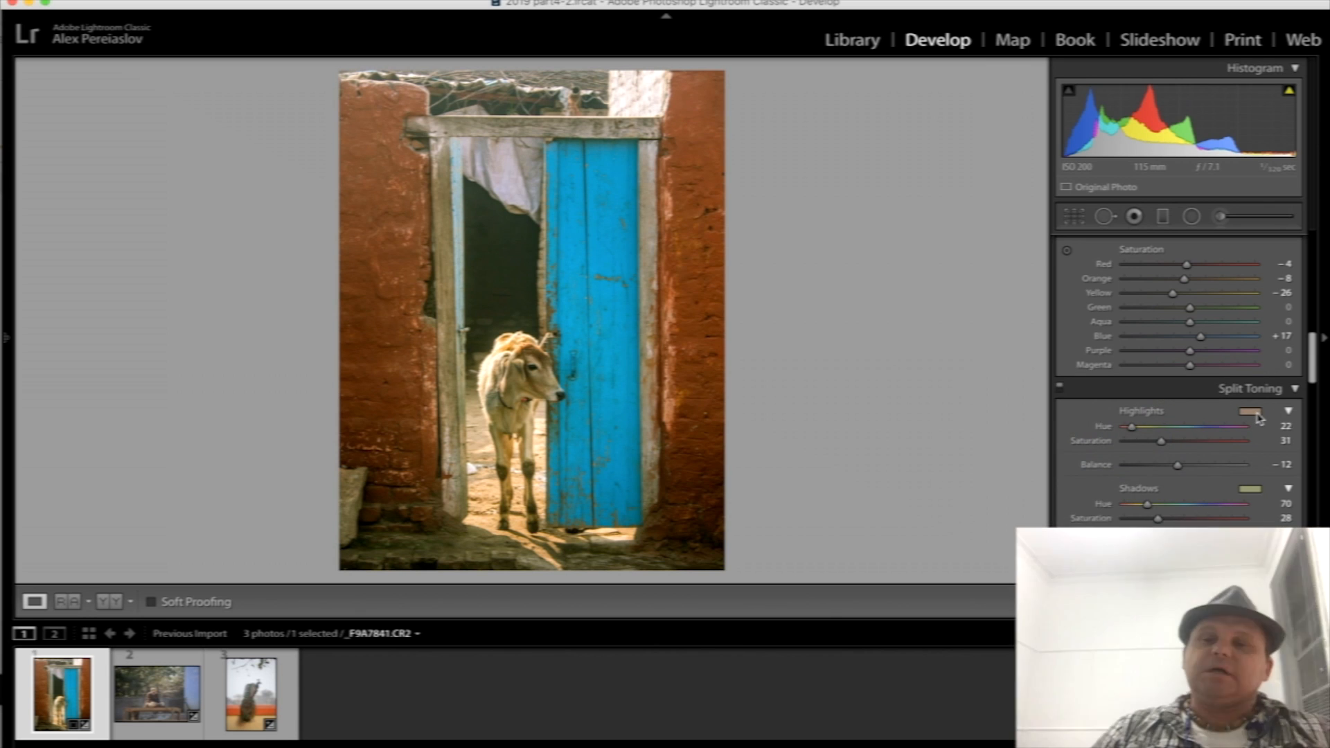
click(1257, 416)
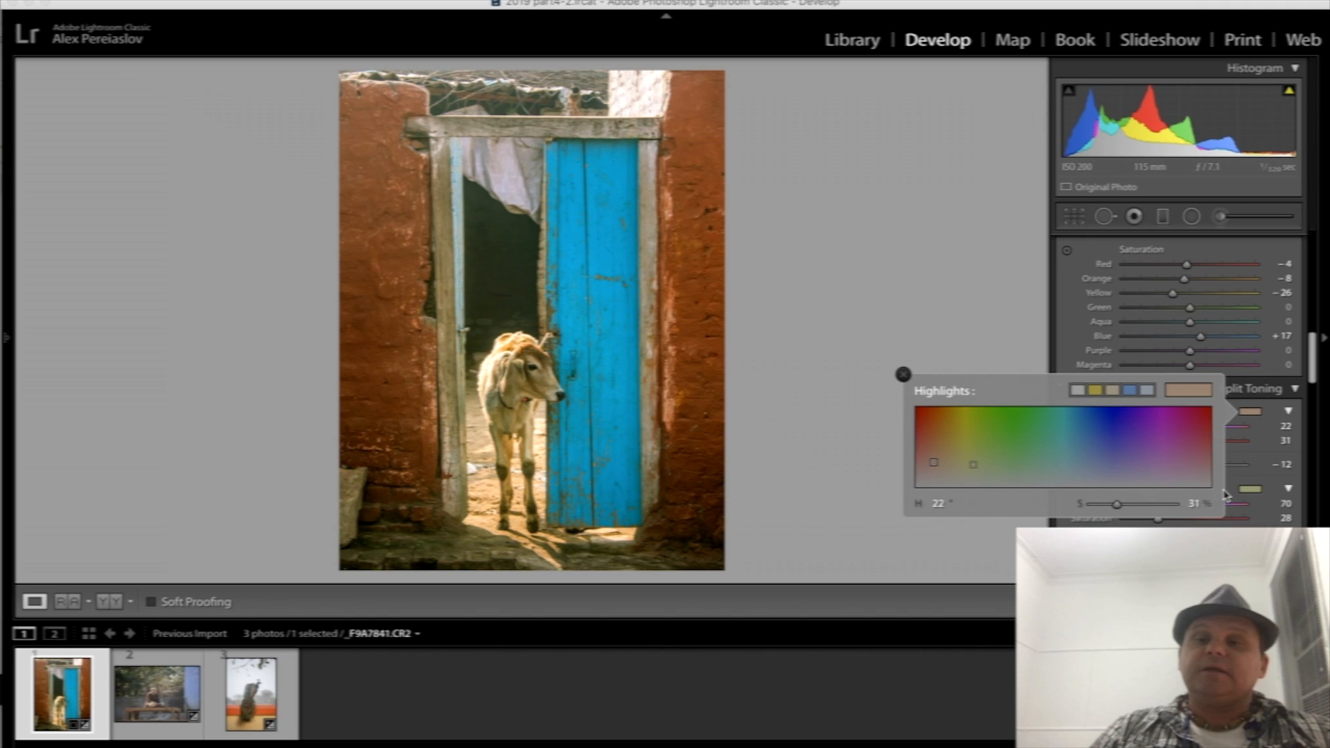
click(1251, 414)
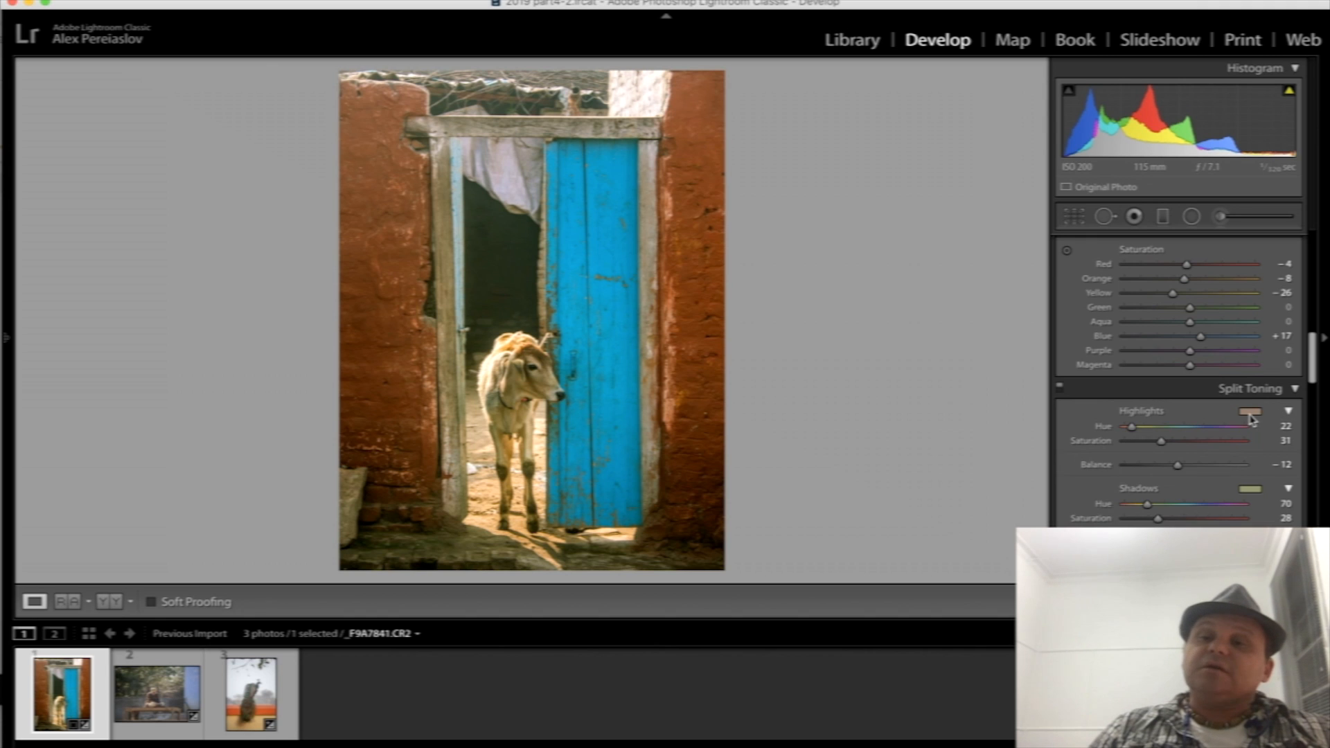
- Tint the Split Toning highlights blue with hue 200 and saturation 33, and the shadows orange with hue 32 and saturation 36
click(1251, 414)
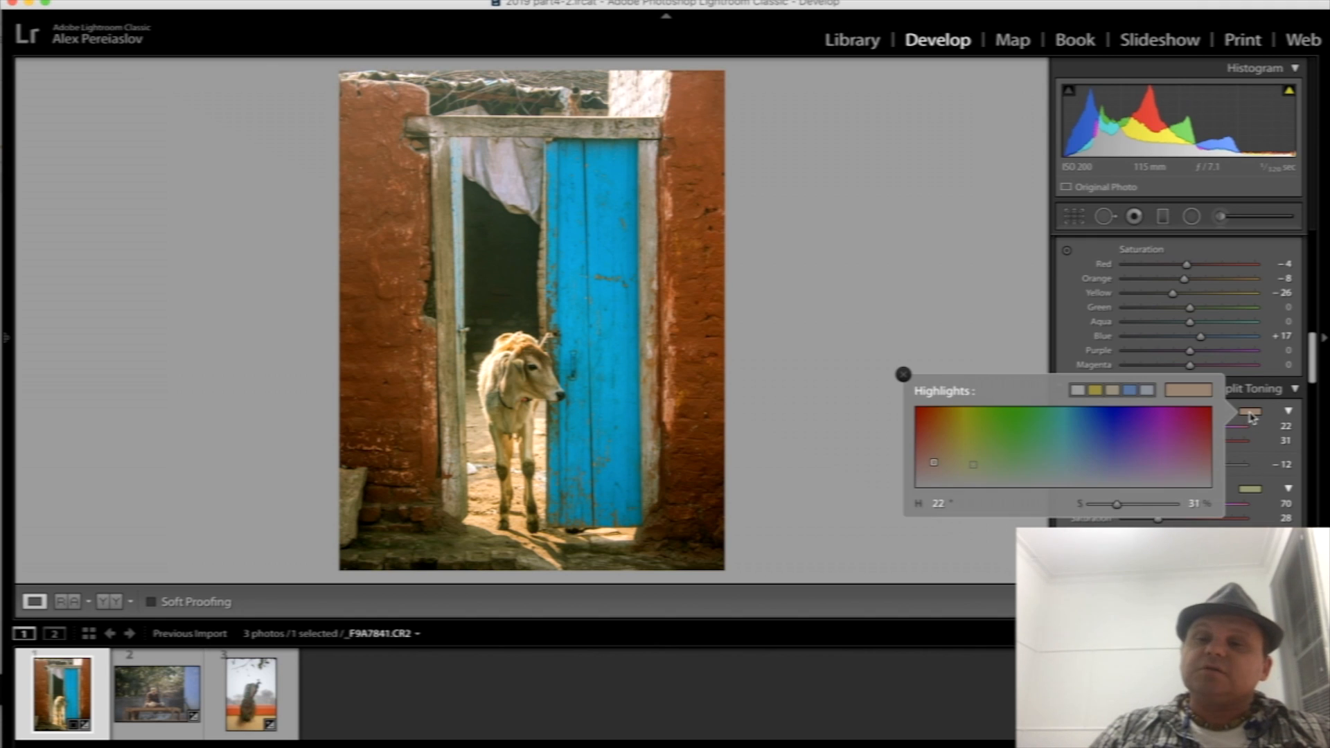
click(1079, 461)
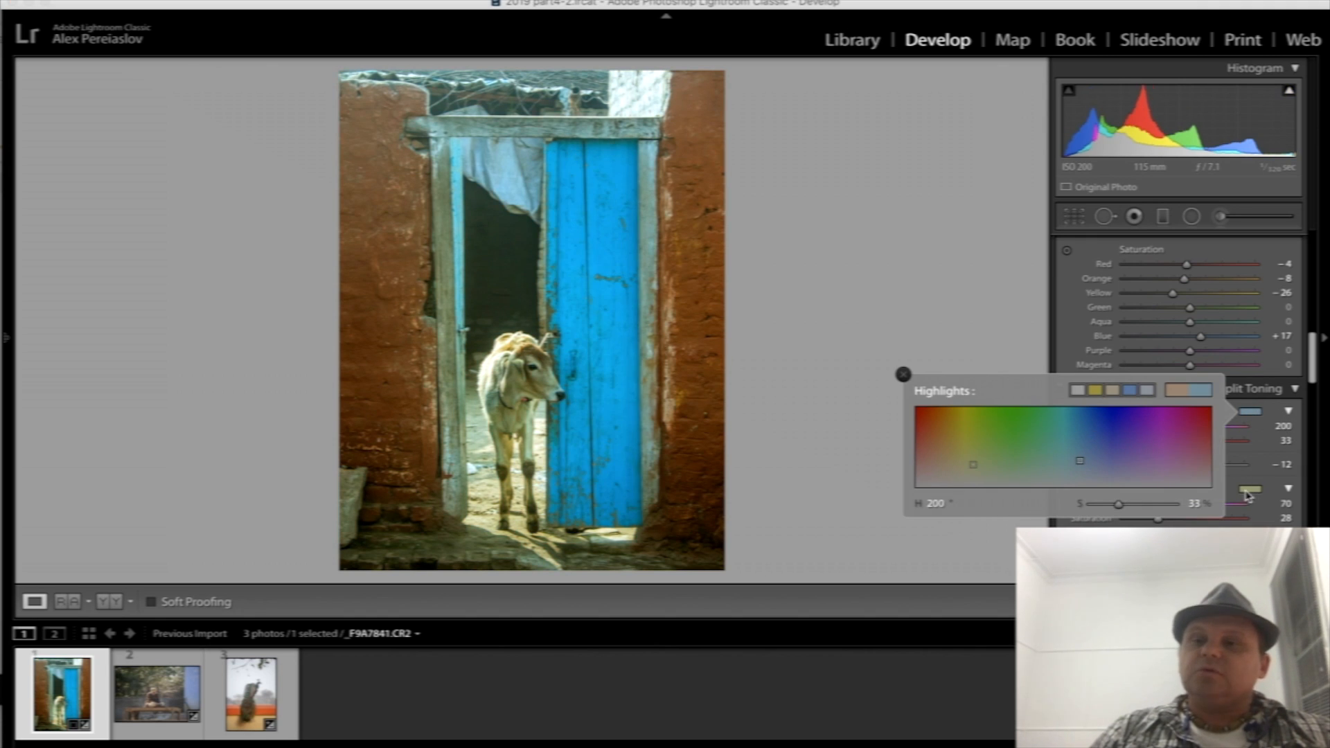
click(1249, 491)
click(942, 536)
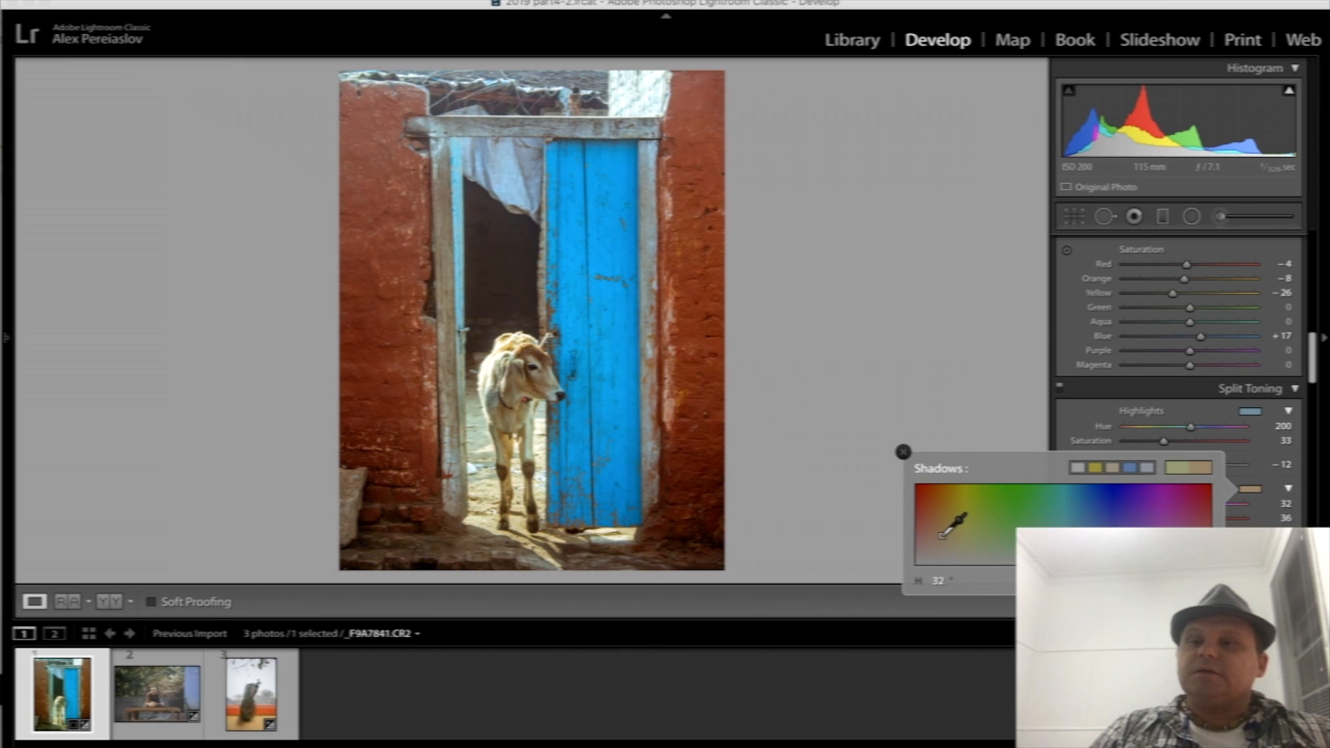
click(904, 452)
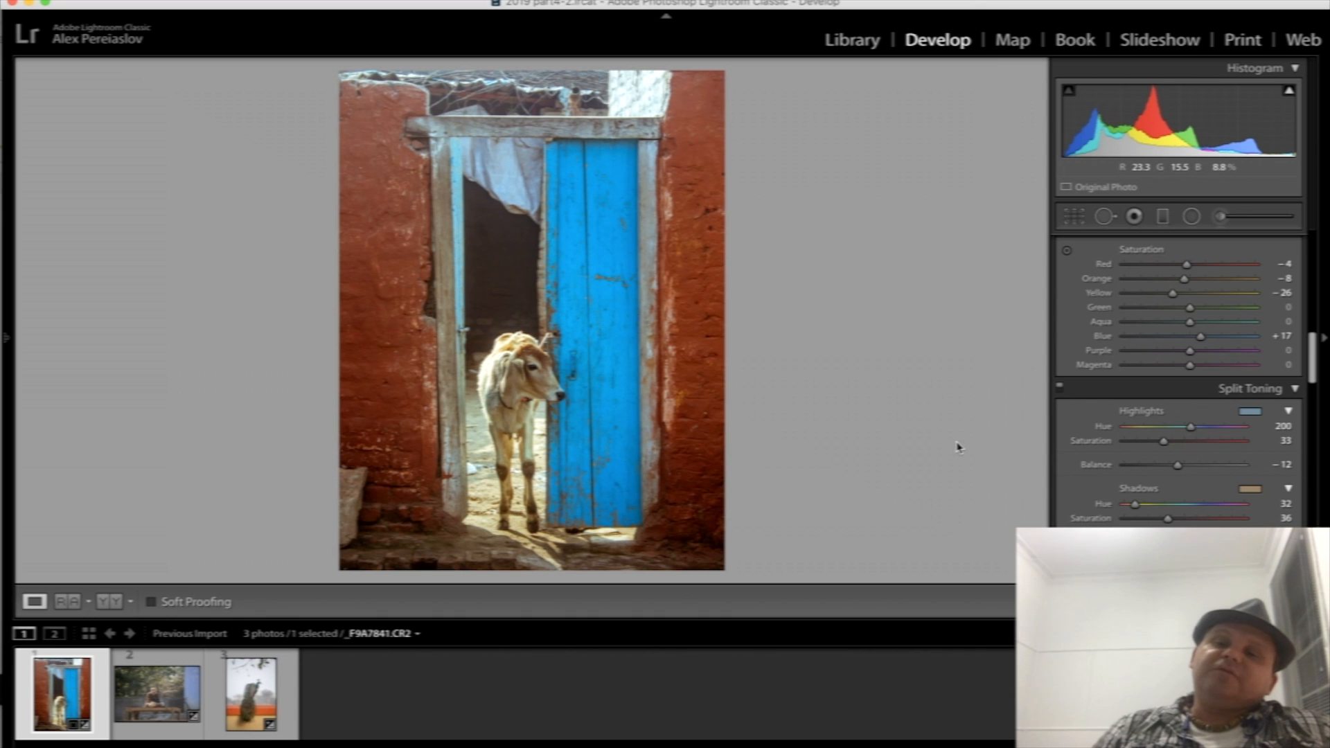
- Compare the photo with Split Toning off and on, try balance values towards both ends, and set the balance to -7
click(1060, 386)
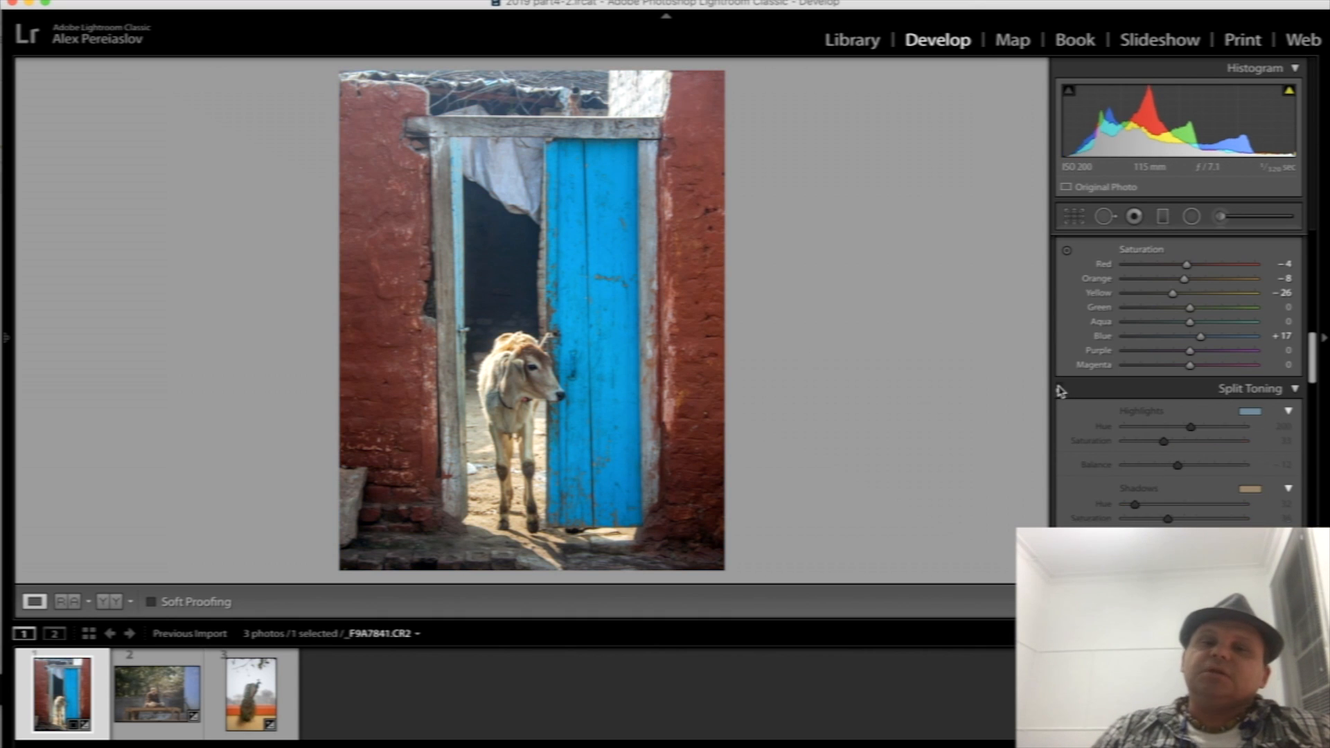
click(1060, 388)
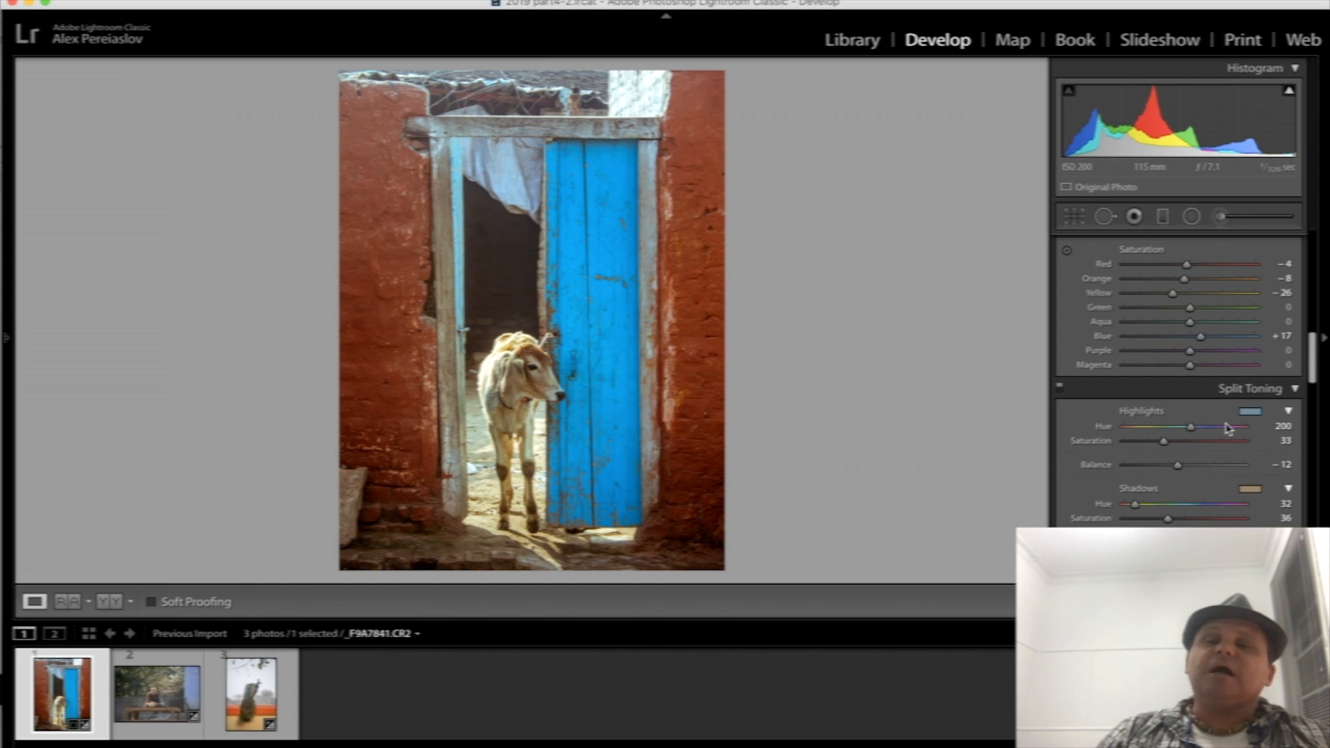
drag(1177, 465, 1159, 465)
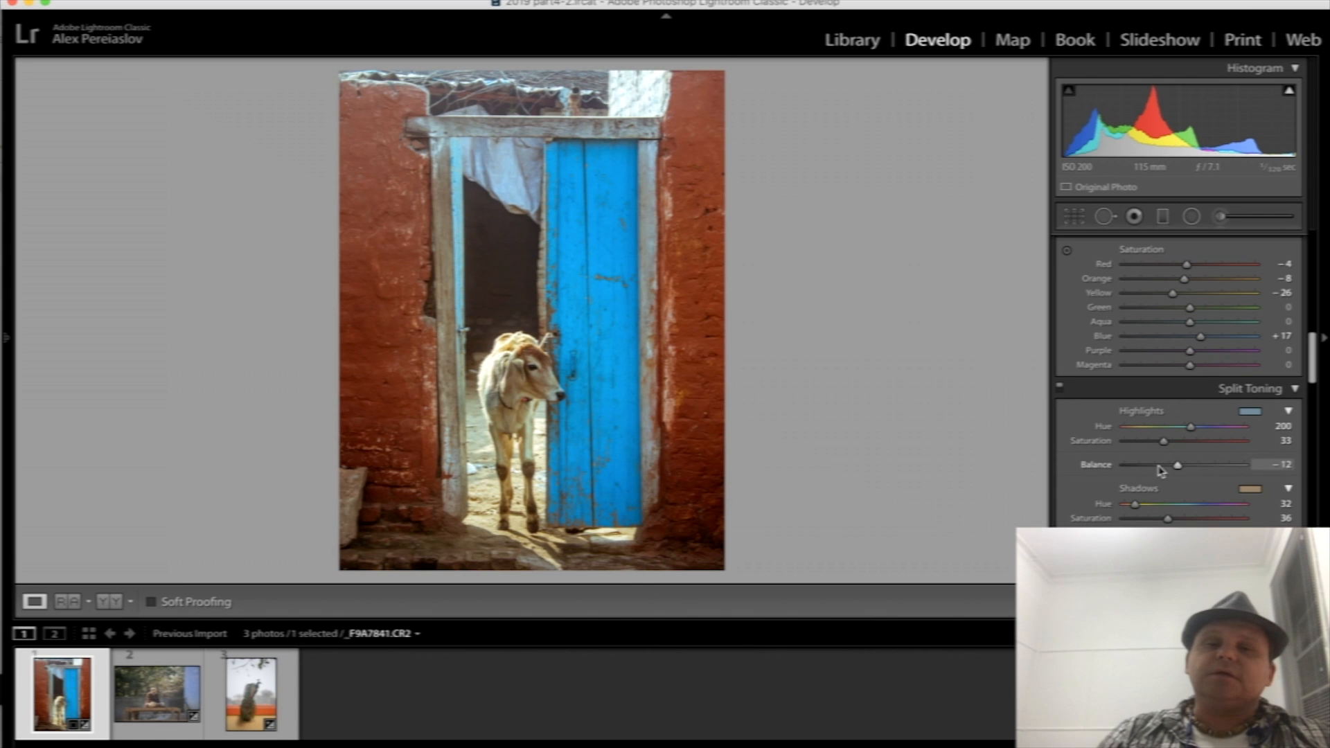
click(1196, 472)
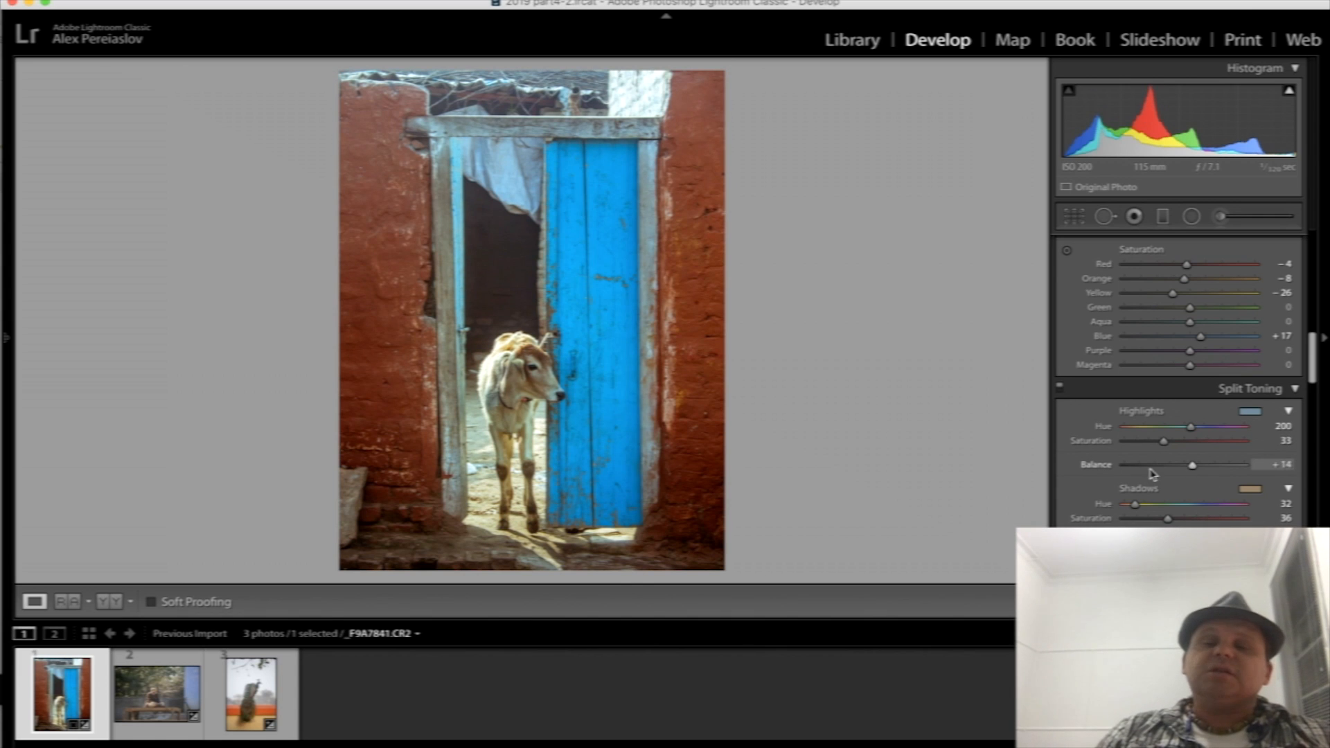
click(1149, 470)
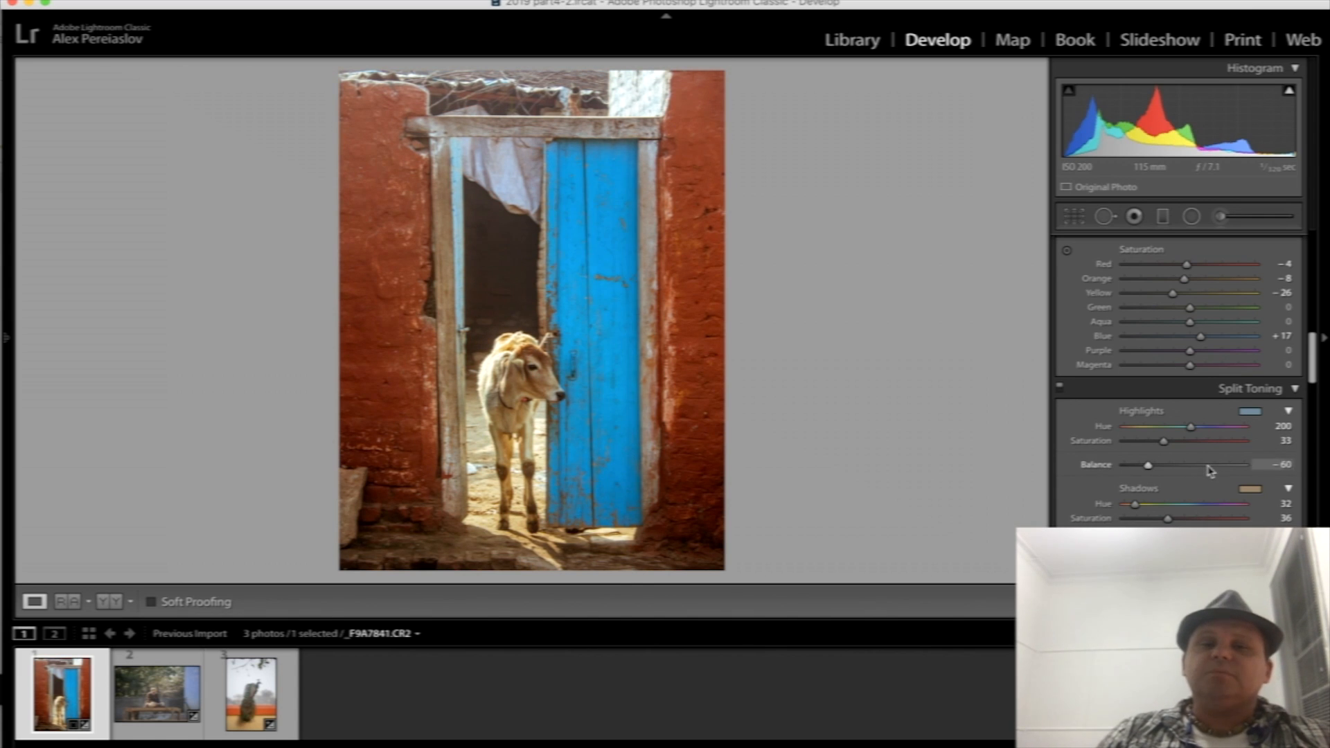
click(1208, 468)
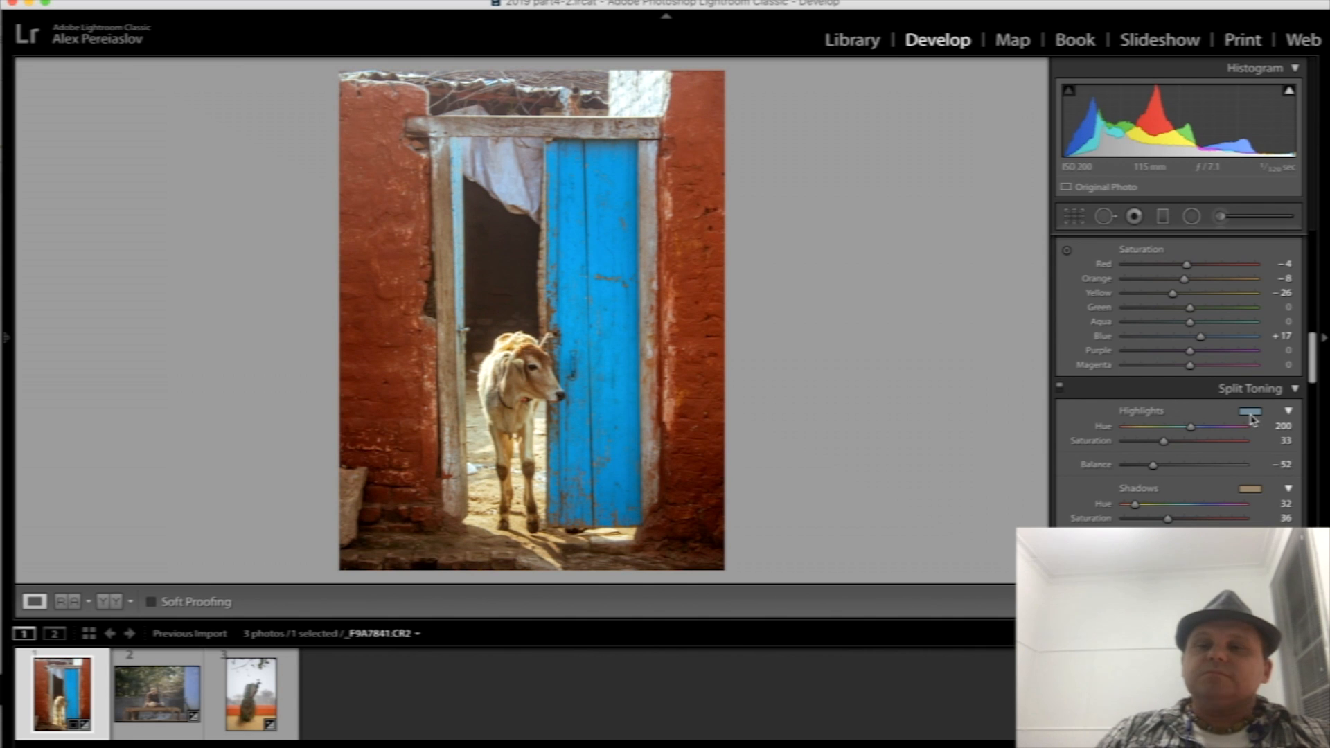
click(1186, 465)
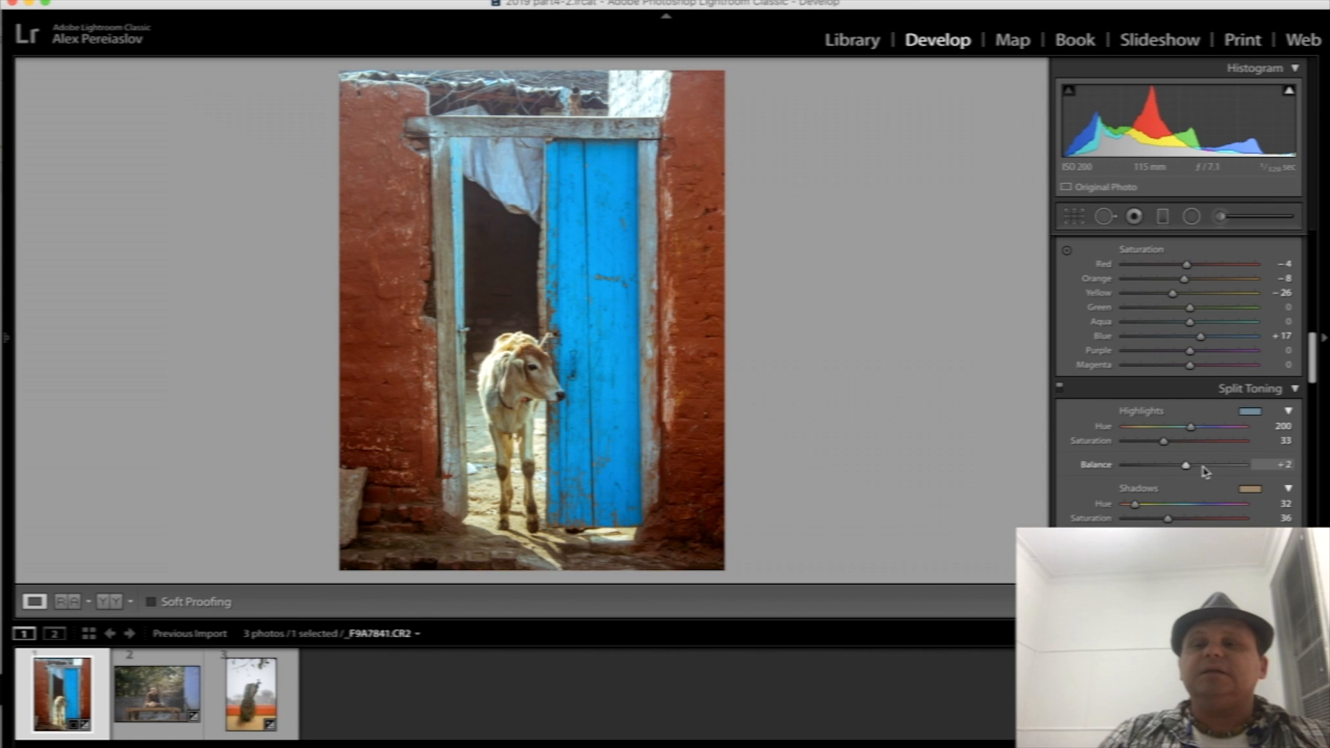
click(1218, 467)
drag(1140, 469, 1164, 473)
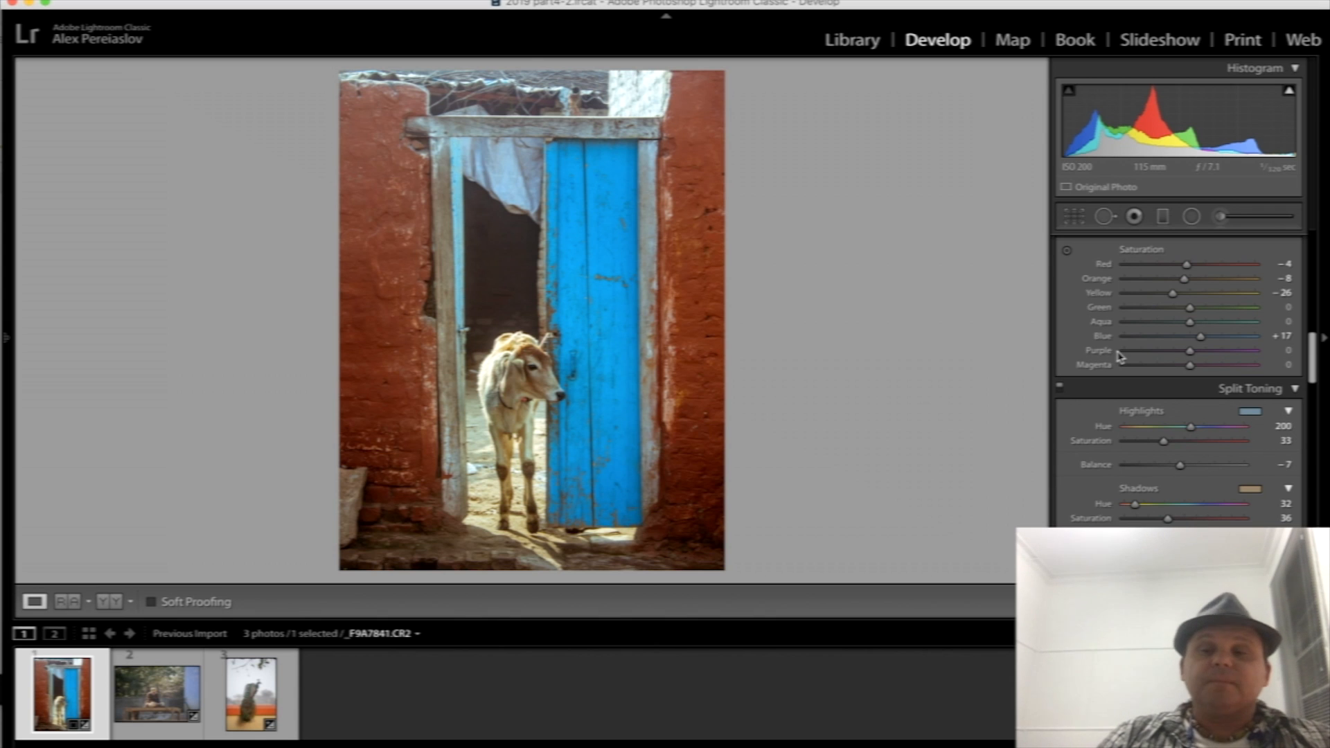
- Review the calf photo's Basic, HSL and Split Toning settings, and check the image with the current split toning disabled and re-enabled
scroll(1120, 356, up, 10)
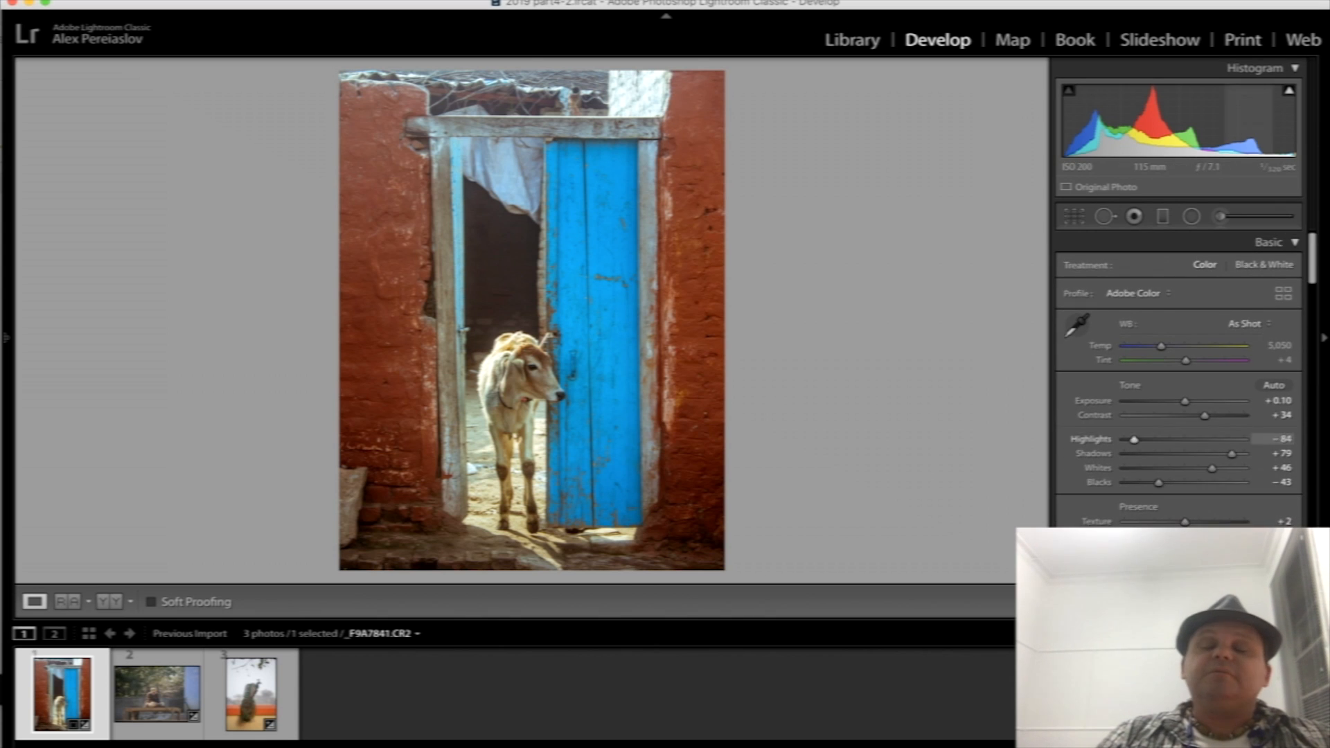
scroll(1138, 525, down, 5)
scroll(1139, 523, down, 5)
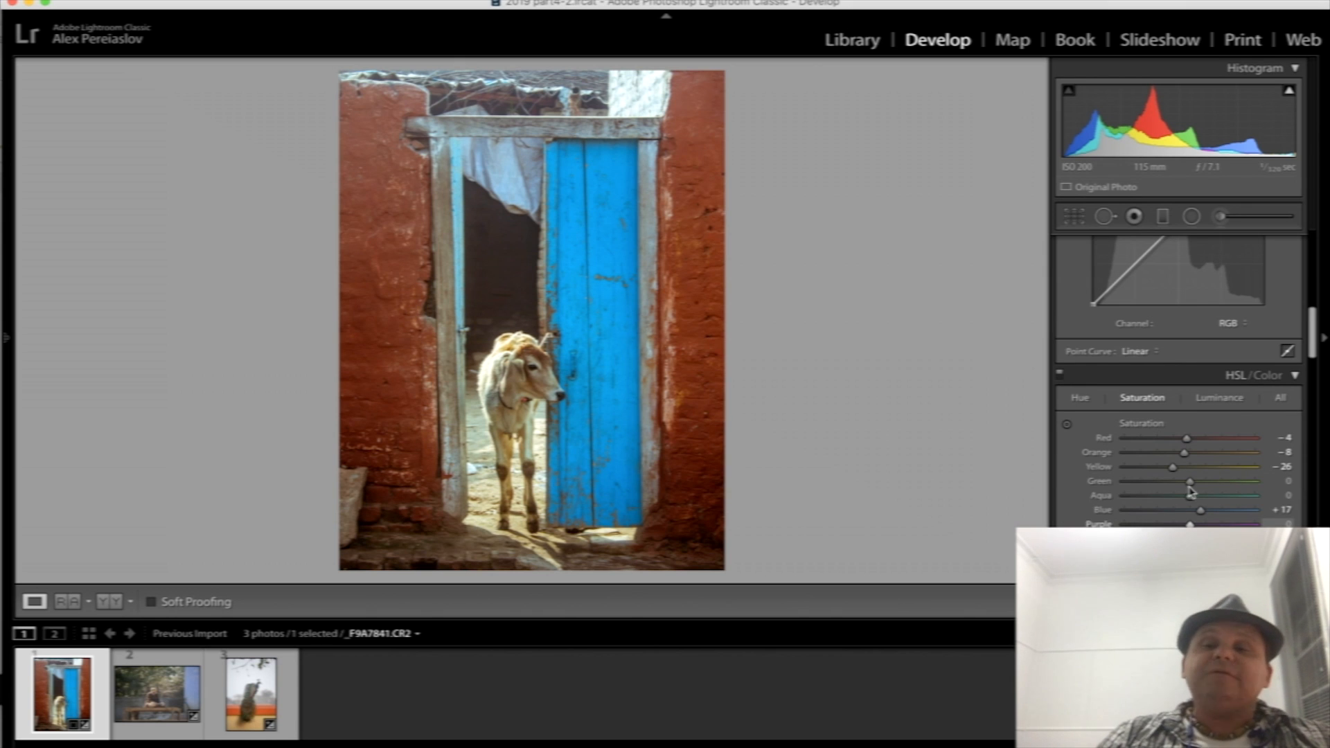
scroll(1224, 490, down, 6)
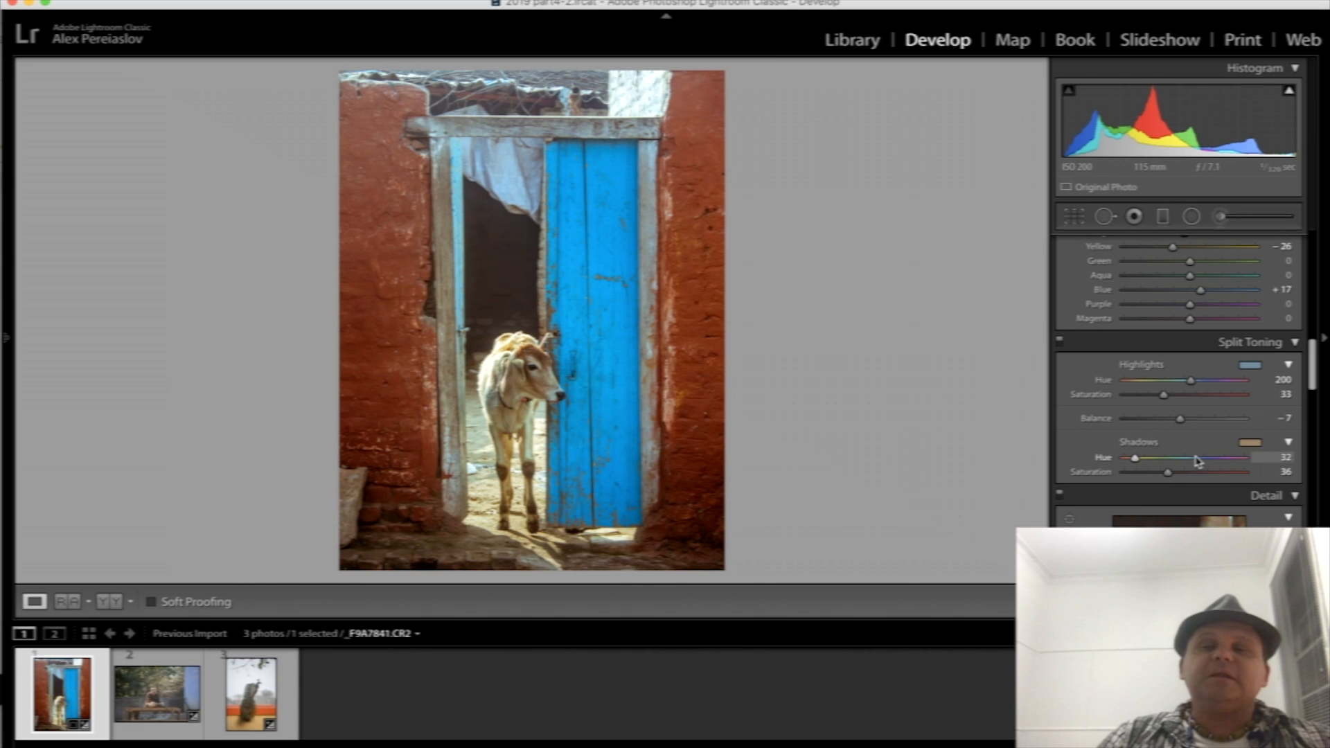
scroll(1198, 461, up, 1)
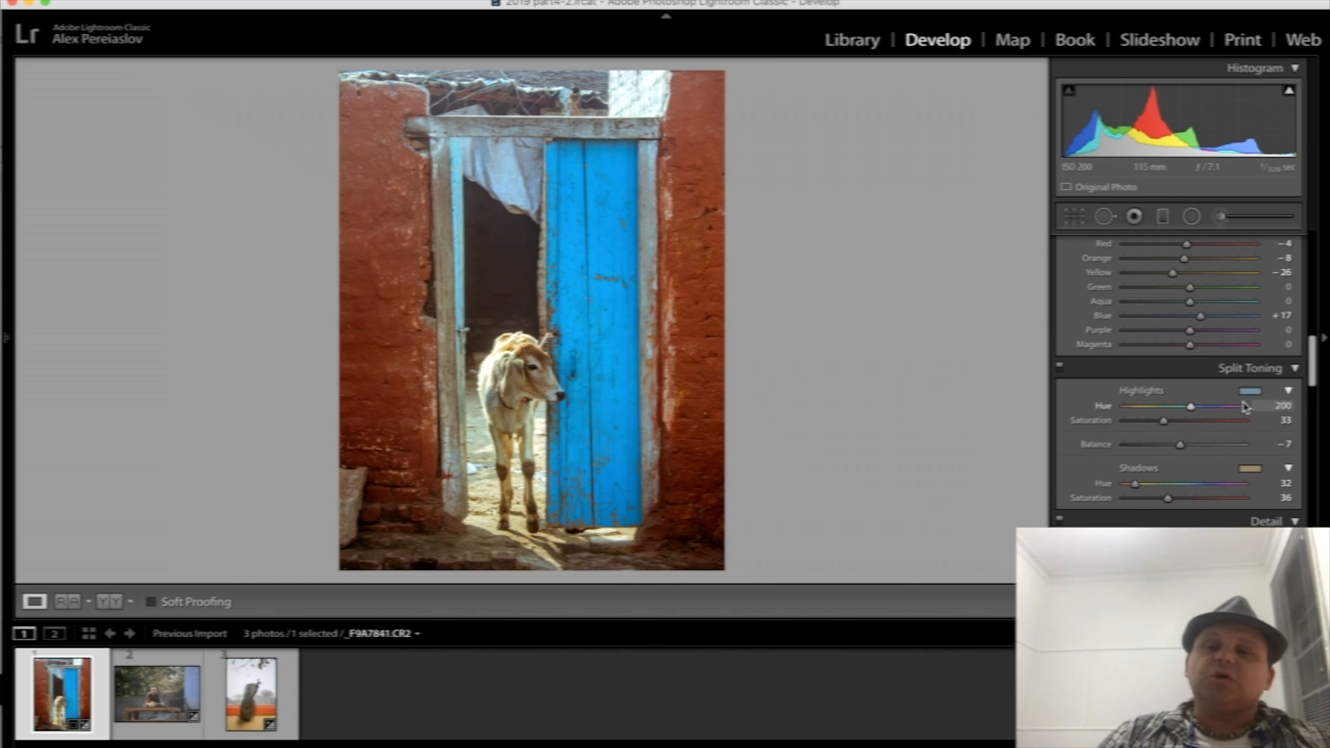
click(1059, 368)
click(1061, 368)
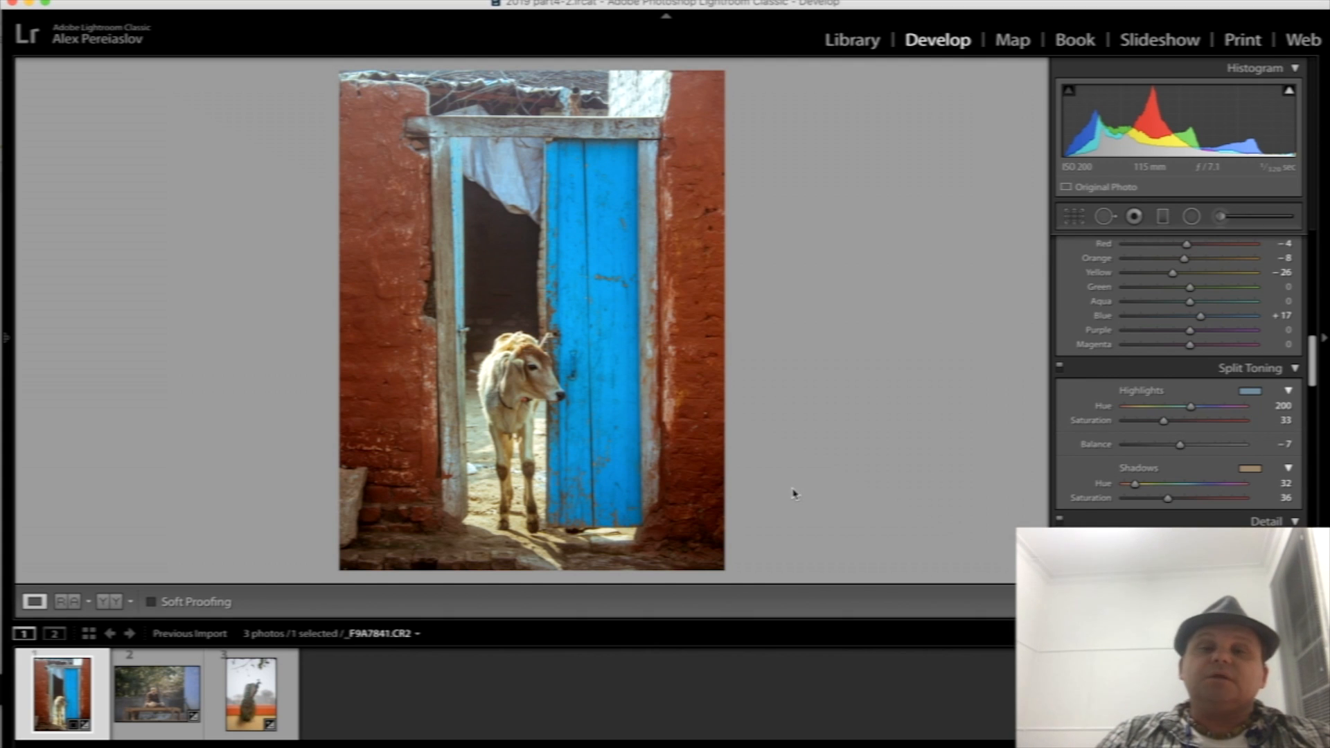
- Browse the saved develop presets and preview their looks on the calf photo, including the 2019 SS and woodstock 2019 groups
mouse_move(7, 339)
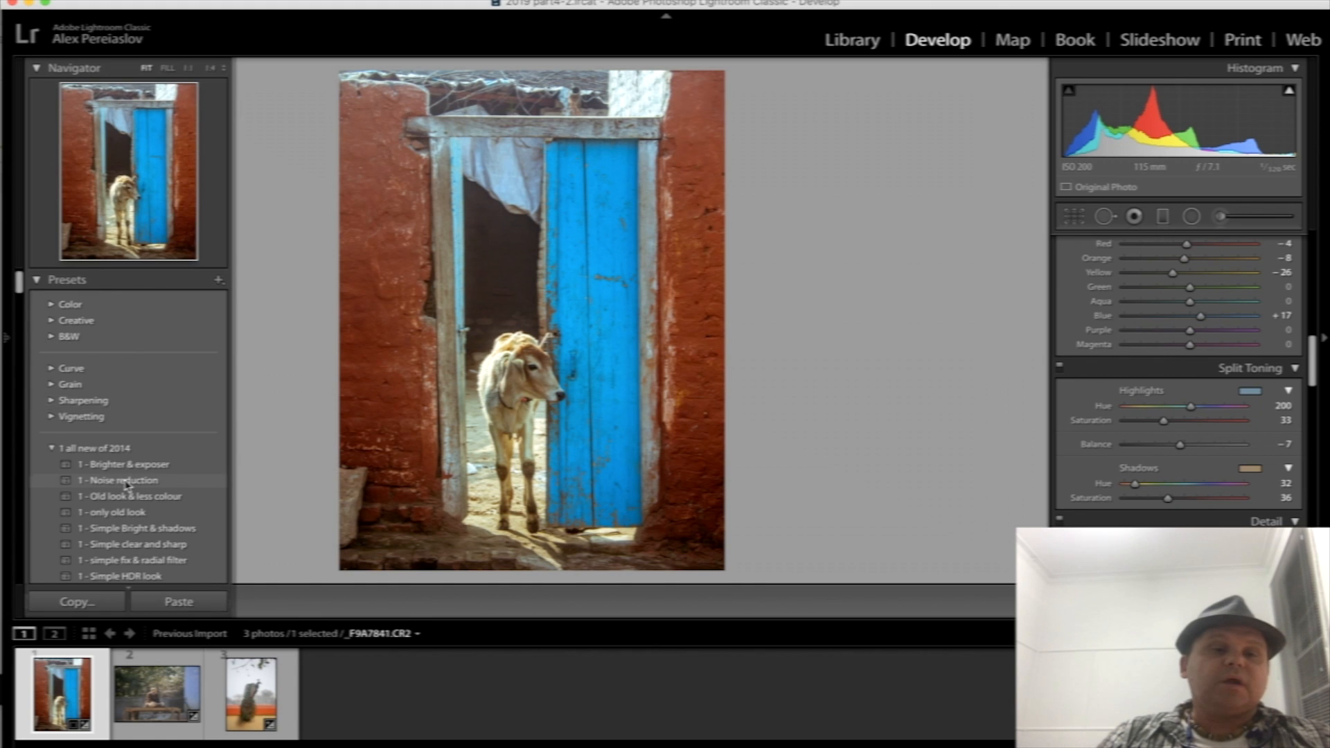
scroll(126, 485, down, 6)
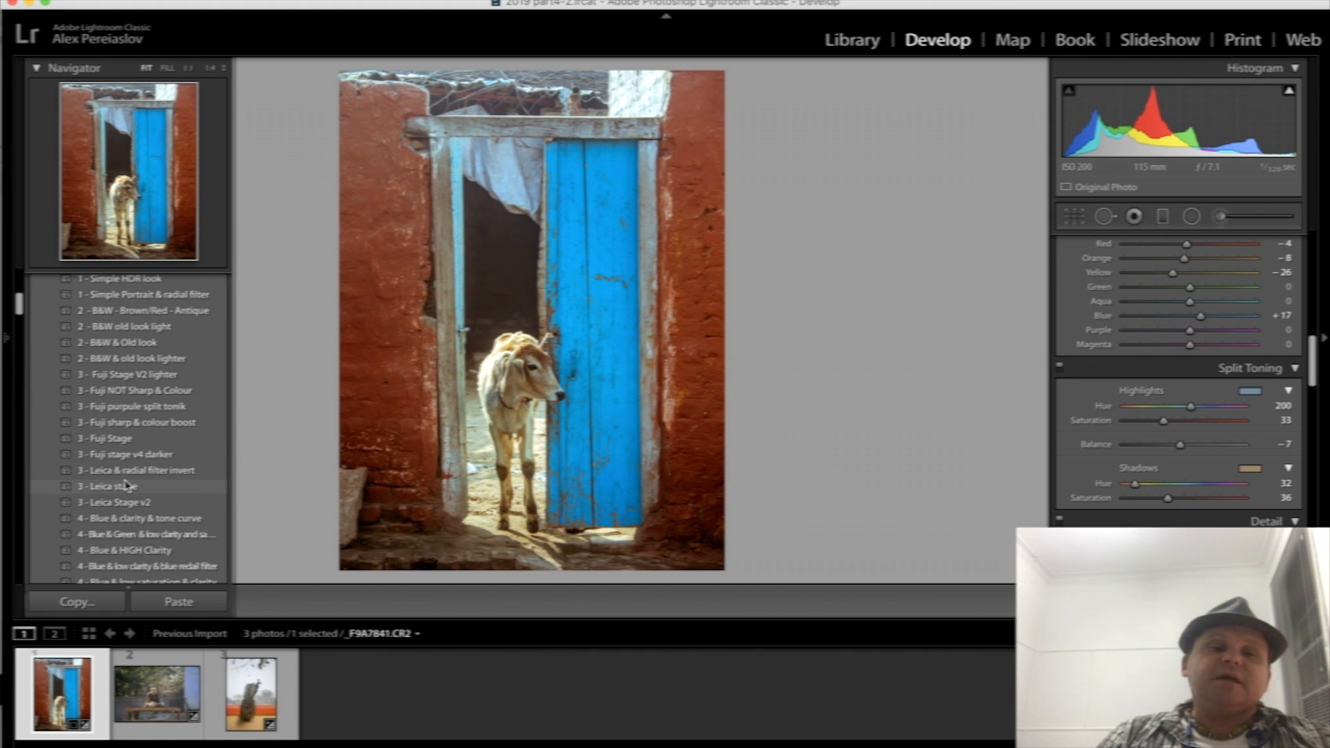
scroll(127, 485, down, 8)
scroll(127, 485, down, 4)
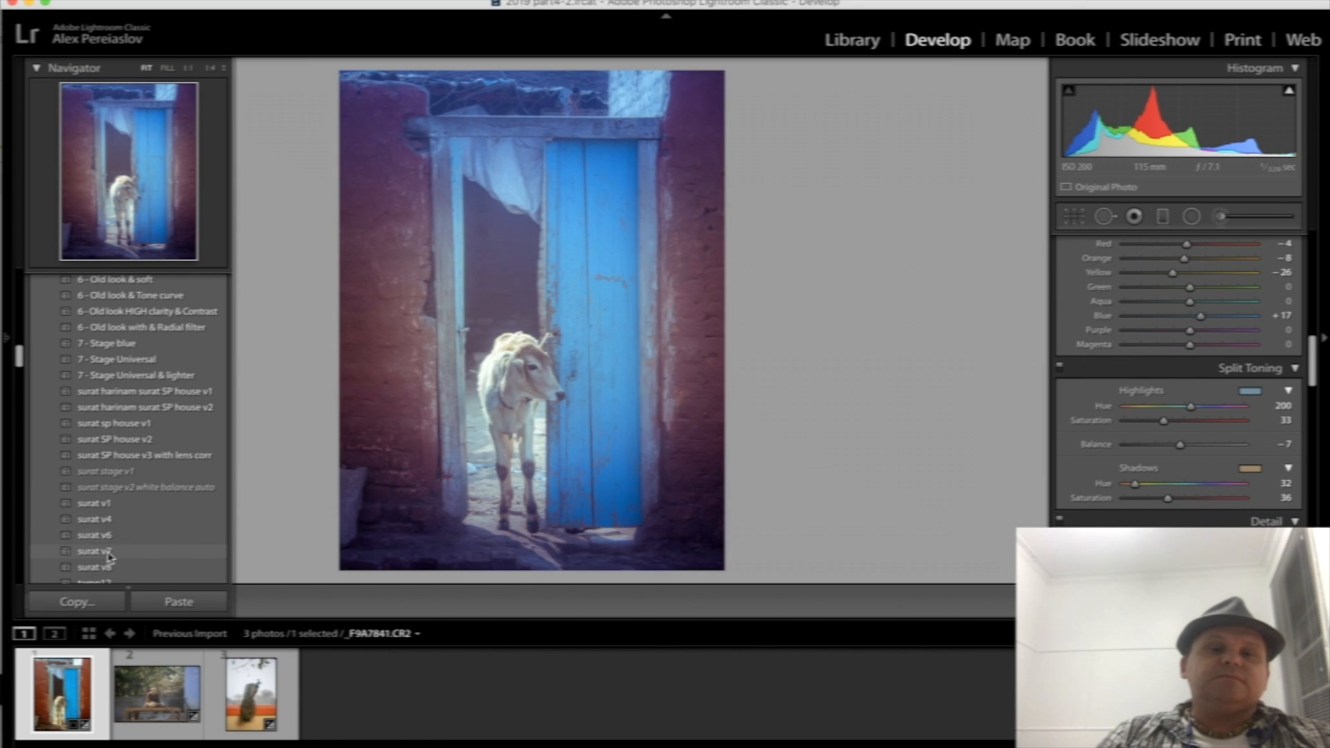
scroll(110, 554, down, 7)
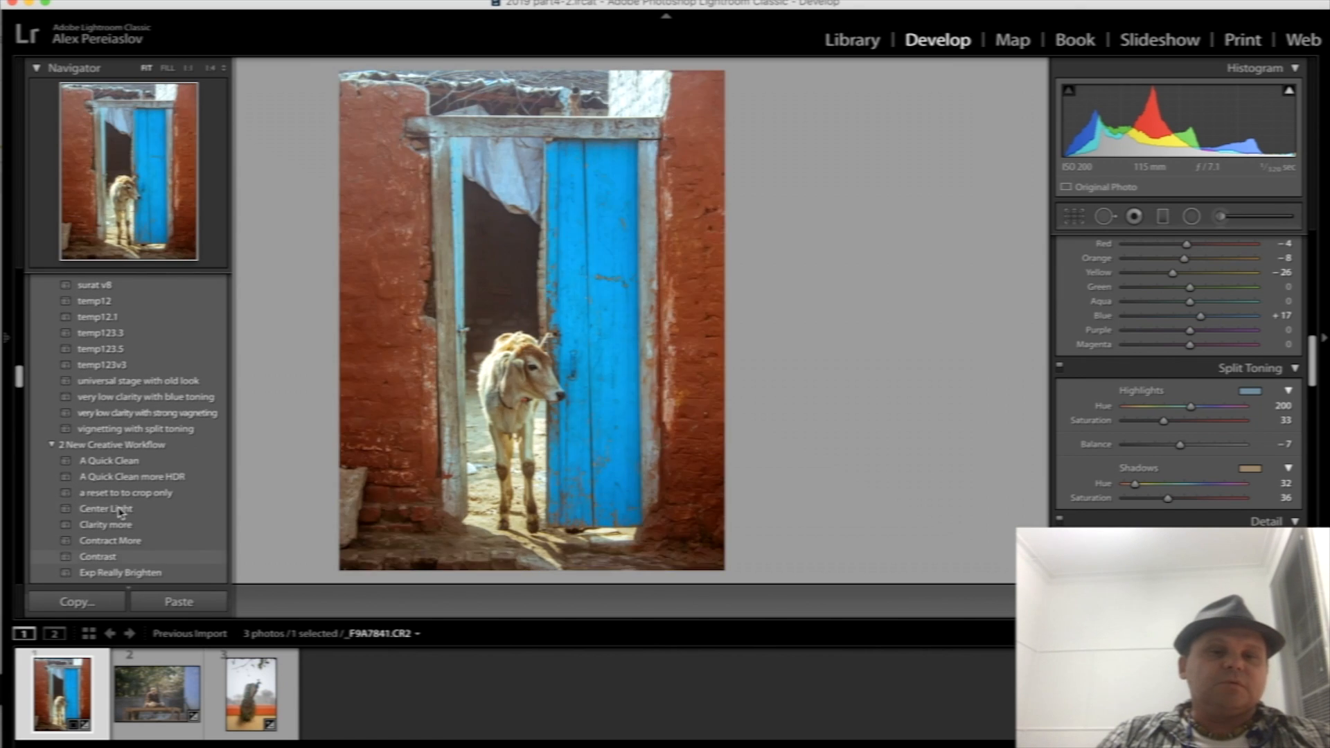
scroll(121, 511, down, 10)
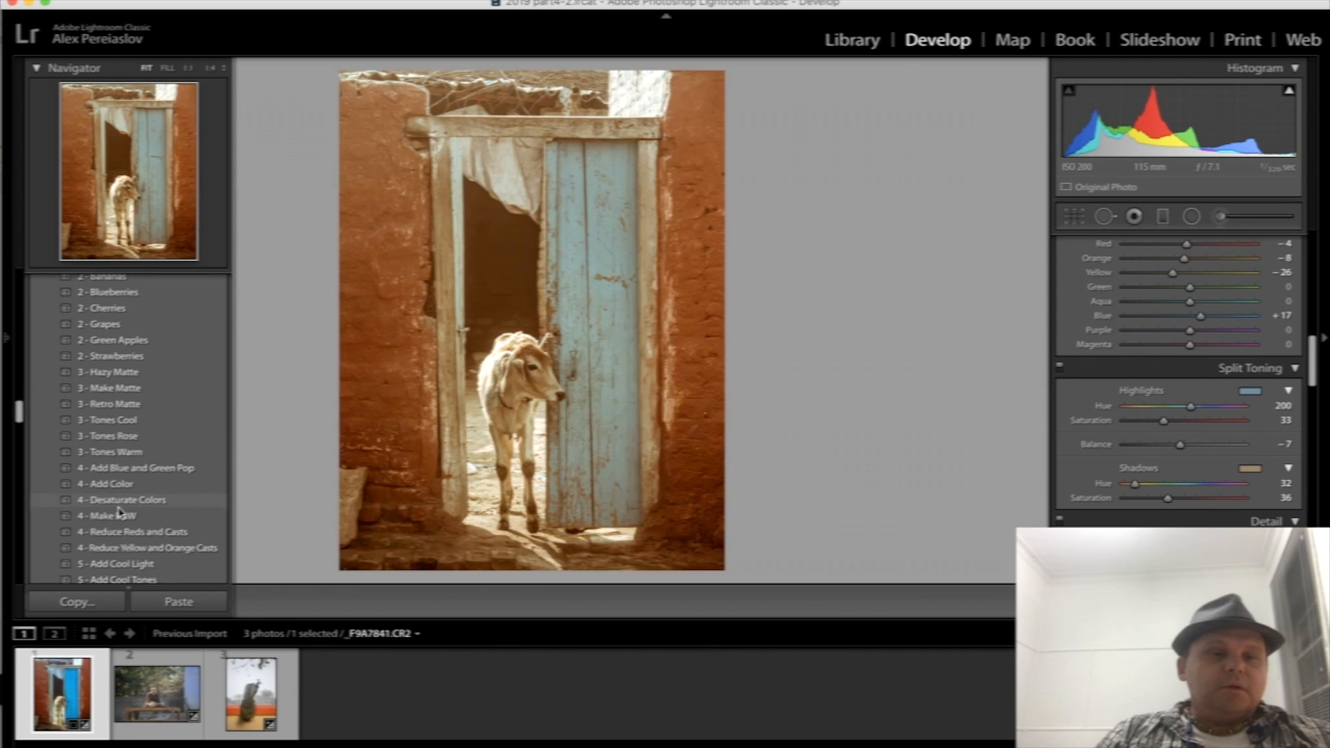
scroll(119, 511, down, 10)
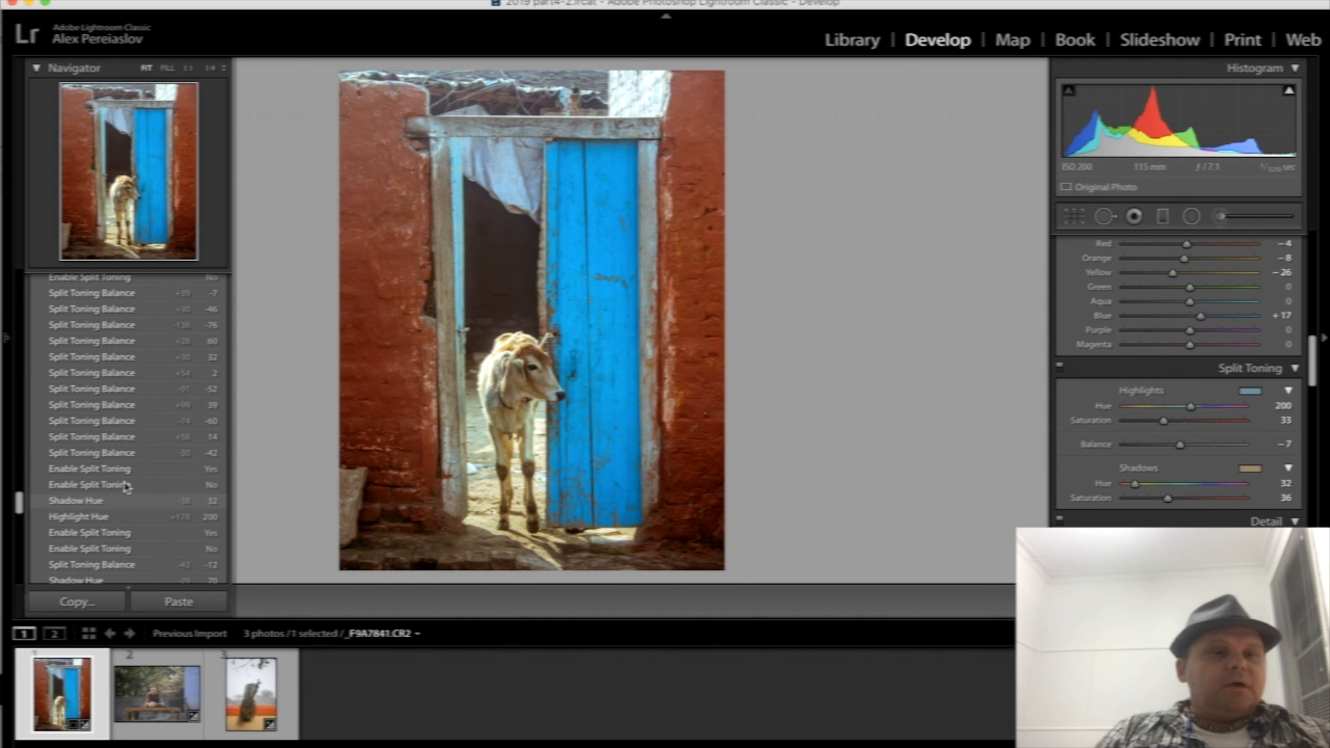
scroll(115, 402, up, 8)
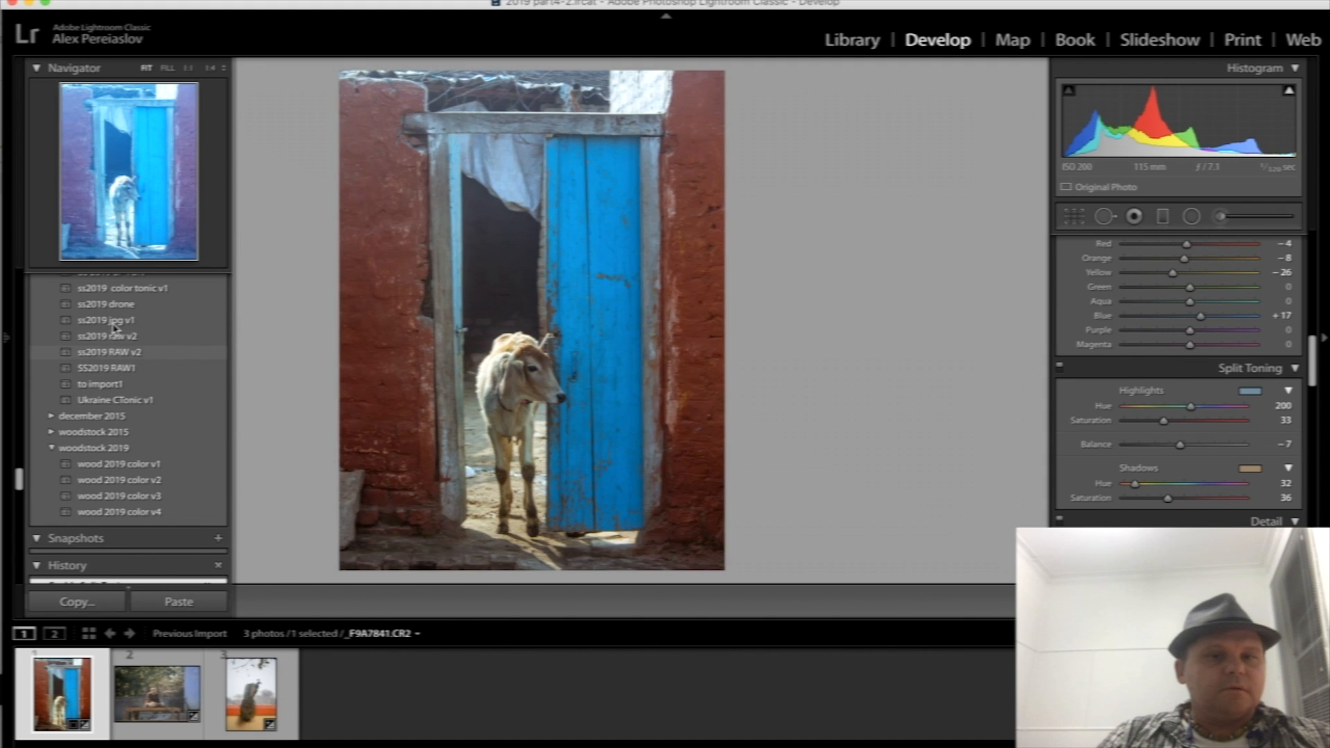
scroll(116, 326, up, 2)
scroll(116, 318, up, 1)
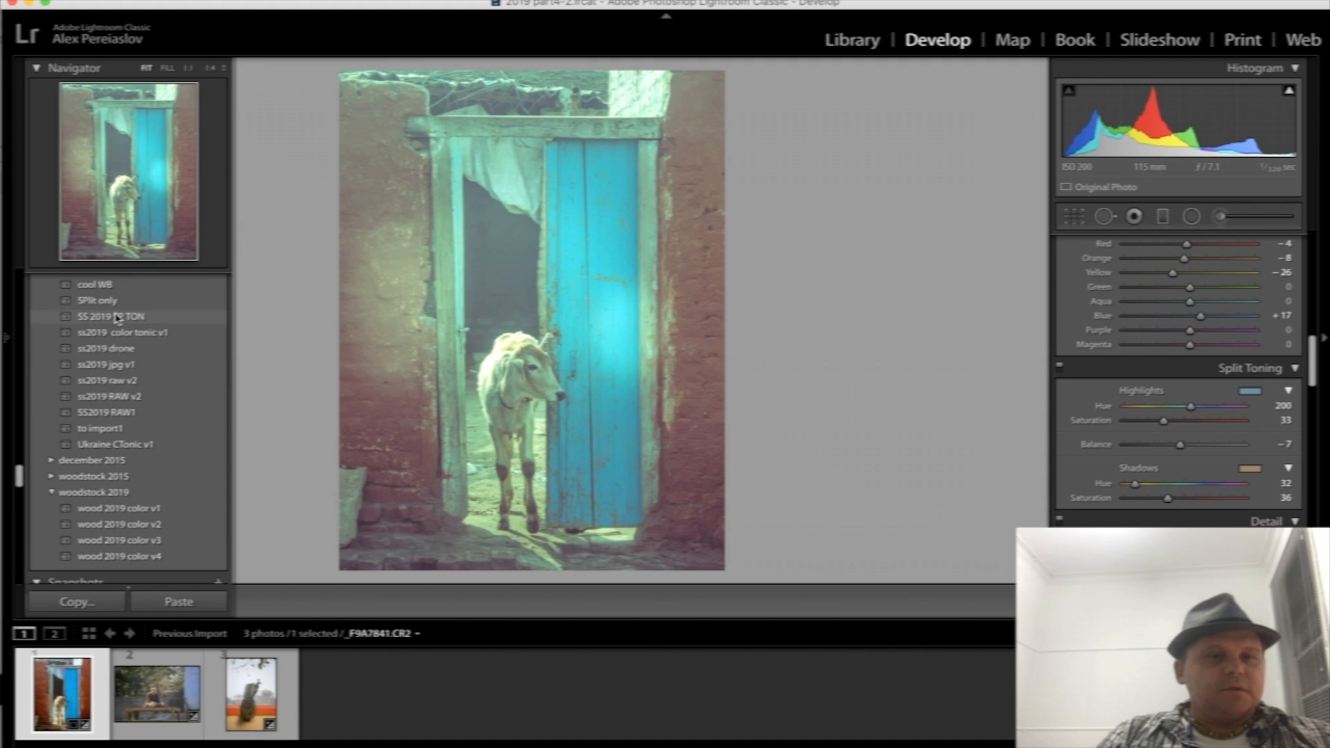
scroll(116, 316, up, 2)
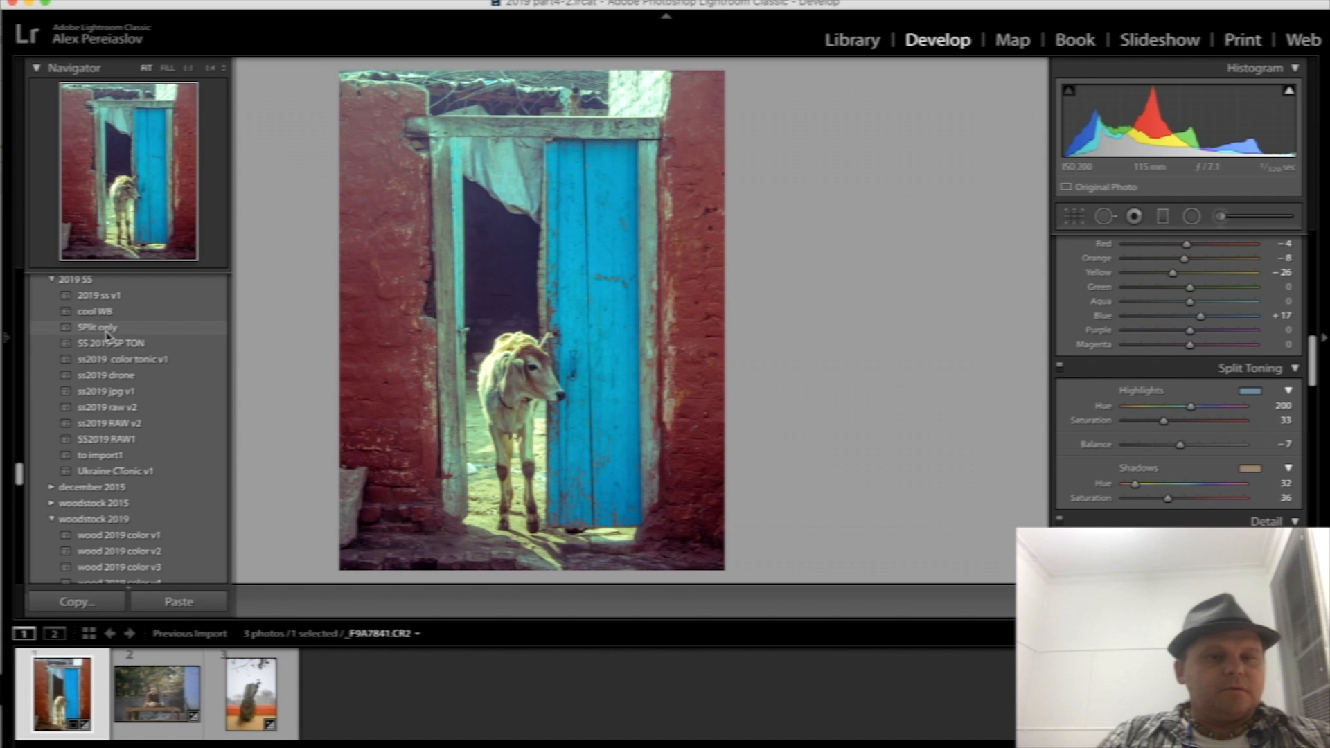
scroll(132, 485, down, 3)
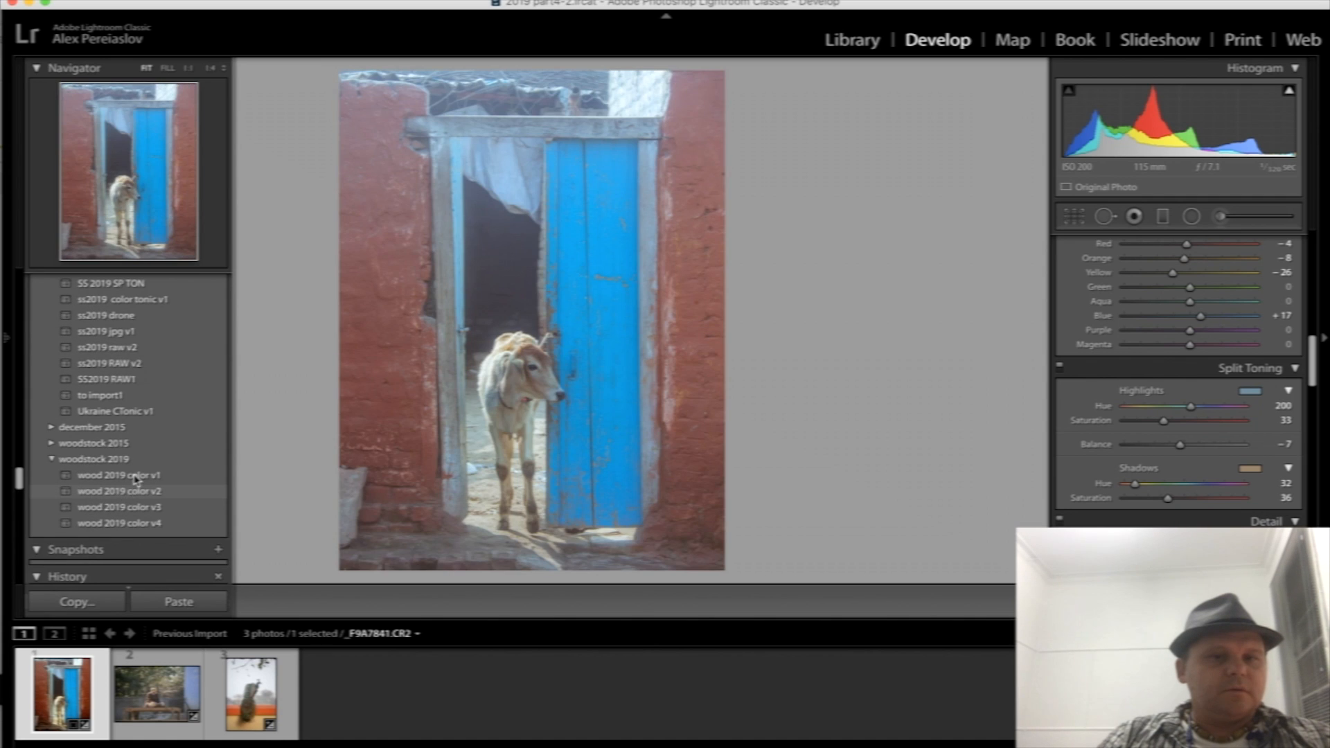
scroll(142, 450, up, 10)
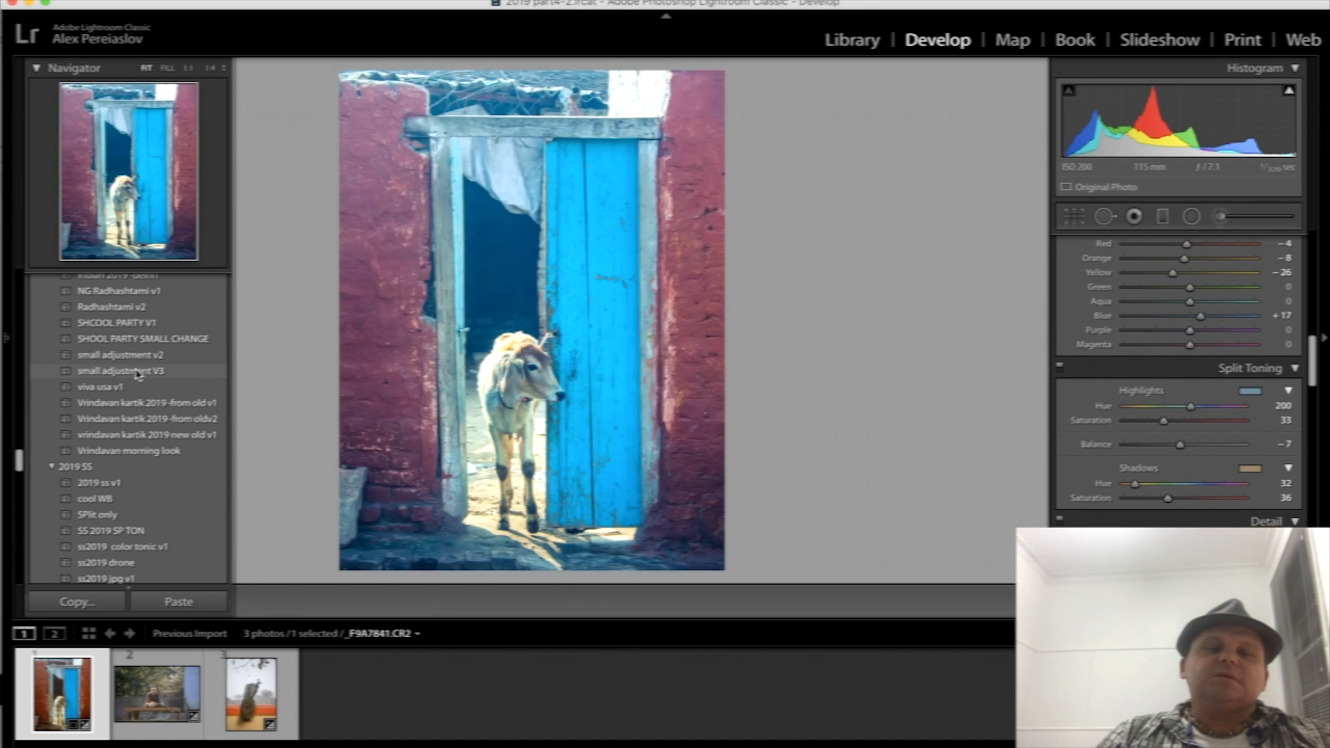
- Try the small adjustment V3 preset on the calf photo and replace it with small adjustment v2
click(137, 372)
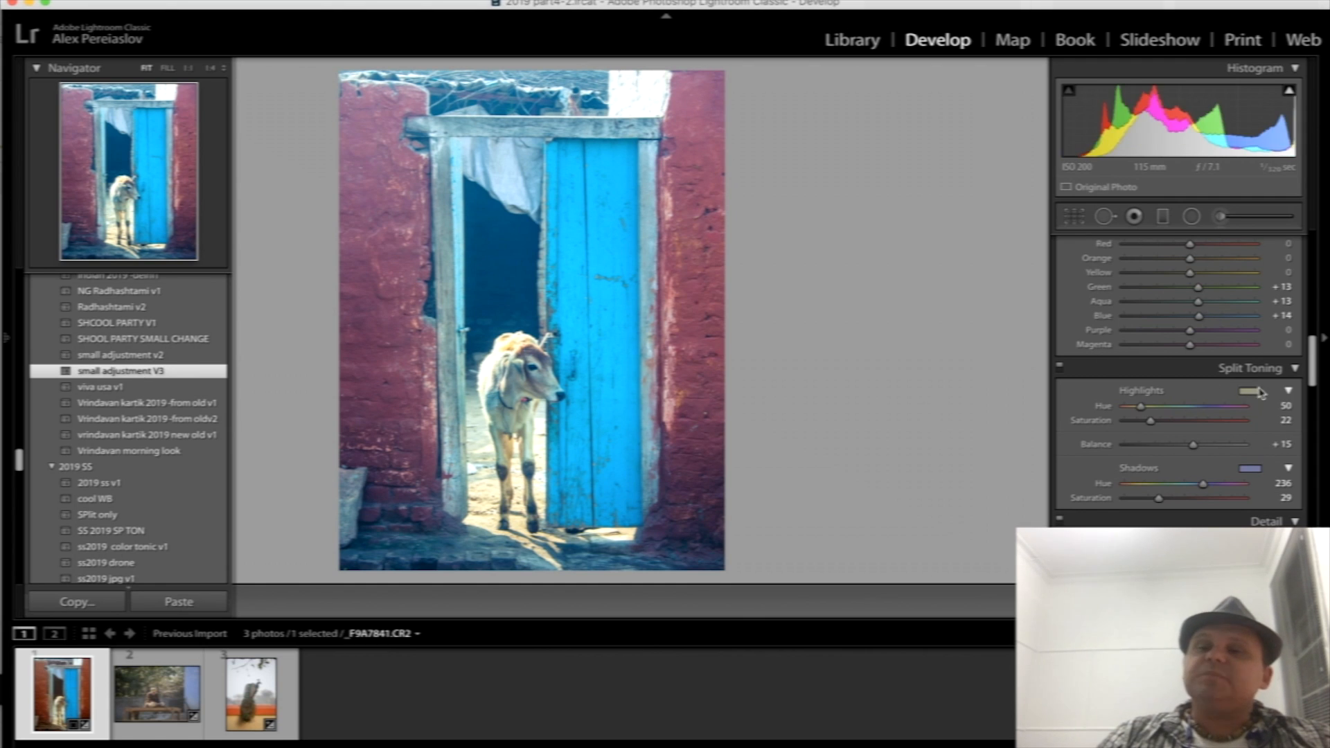
click(154, 354)
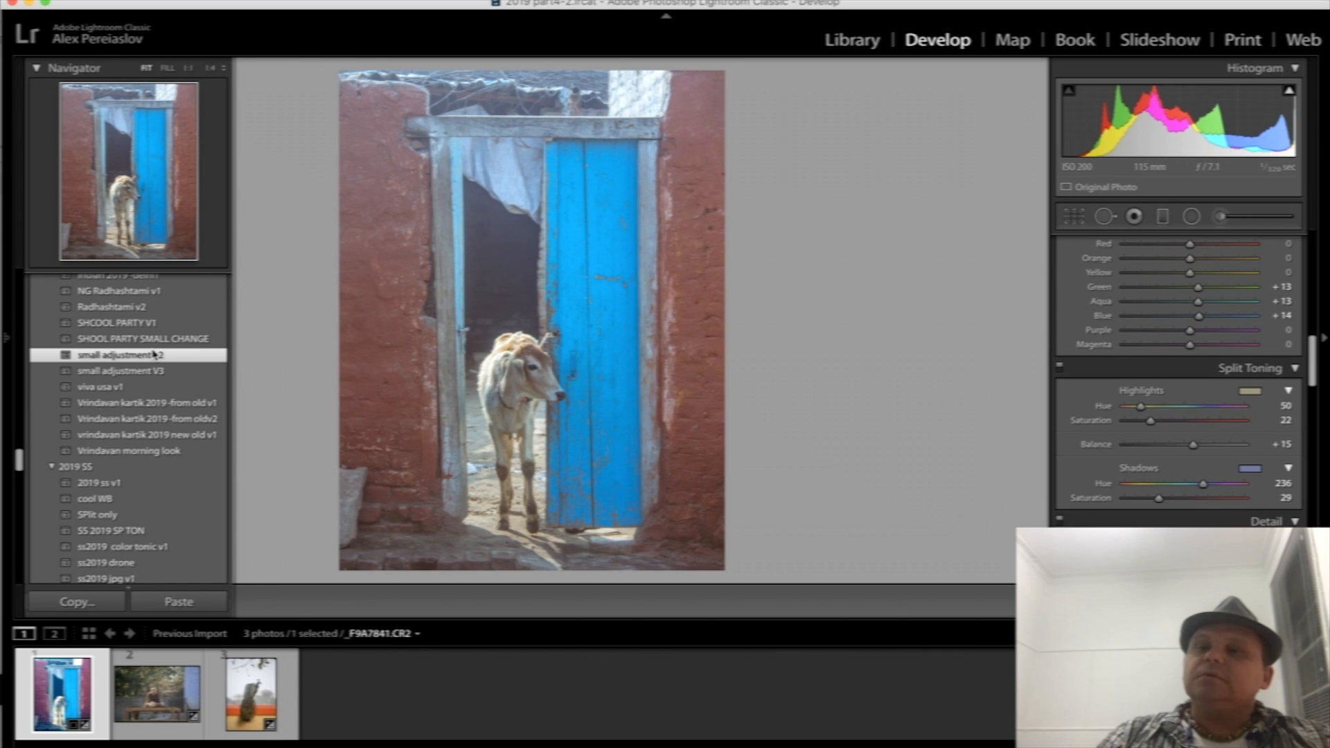
key(F7)
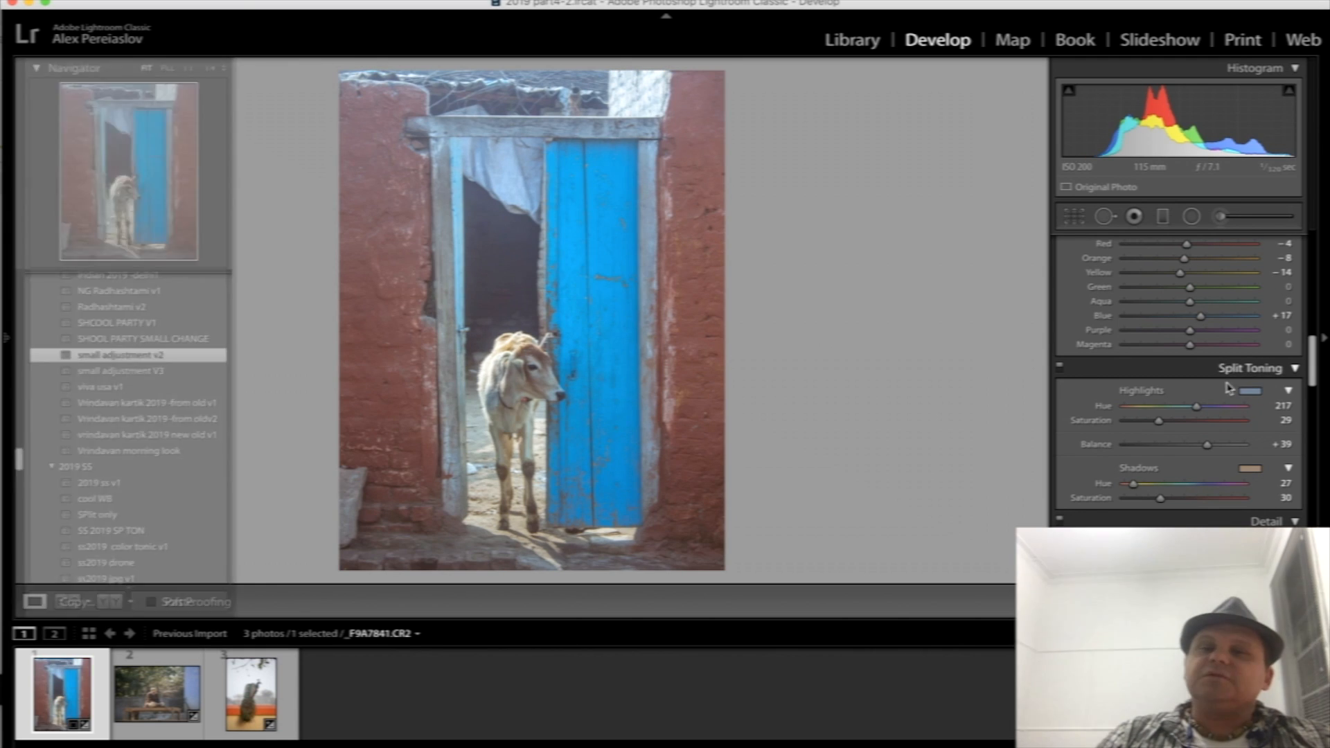
key(t)
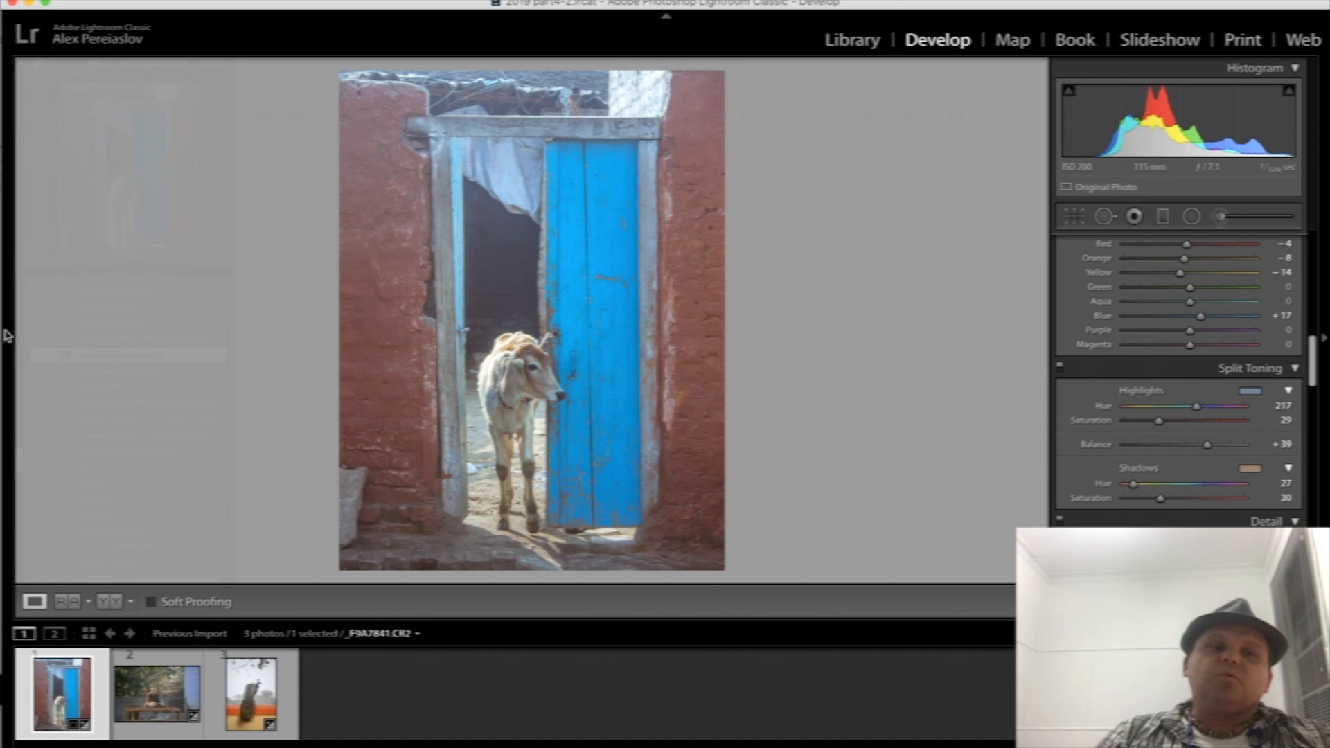
mouse_move(7, 337)
click(177, 354)
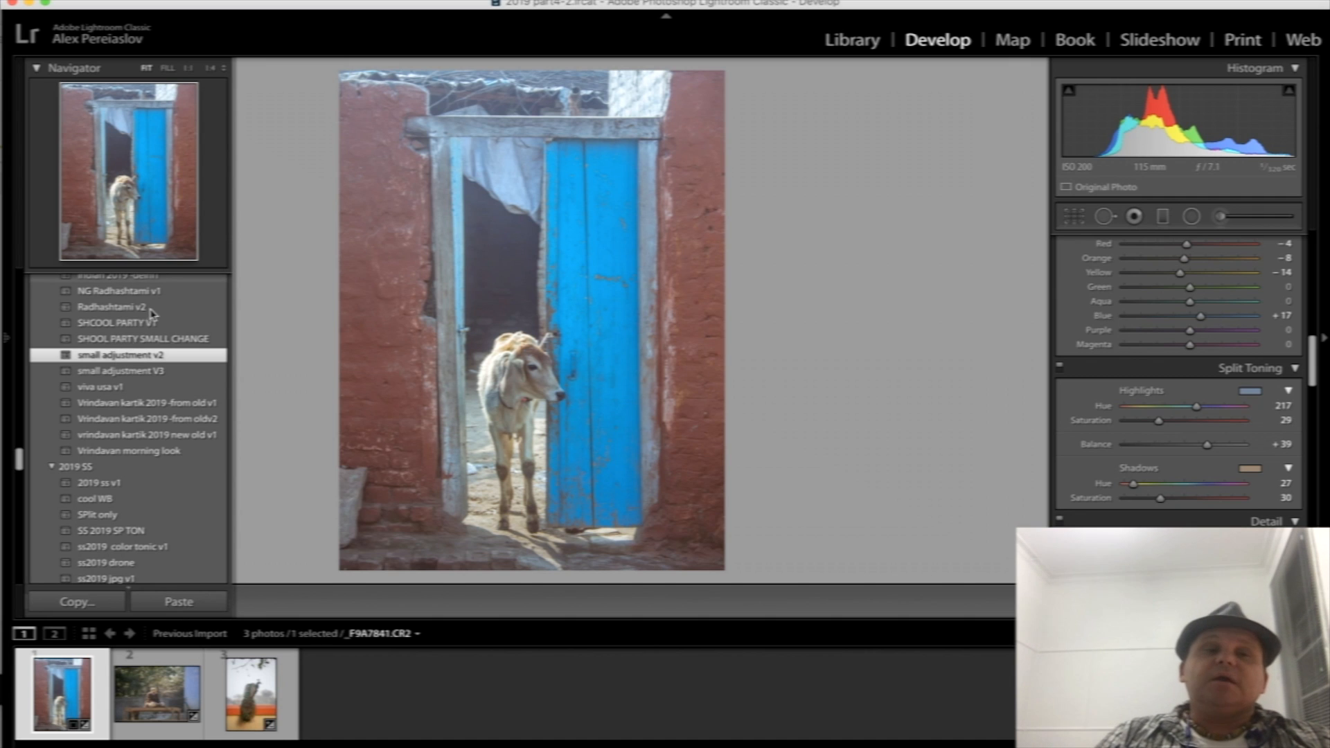
click(226, 0)
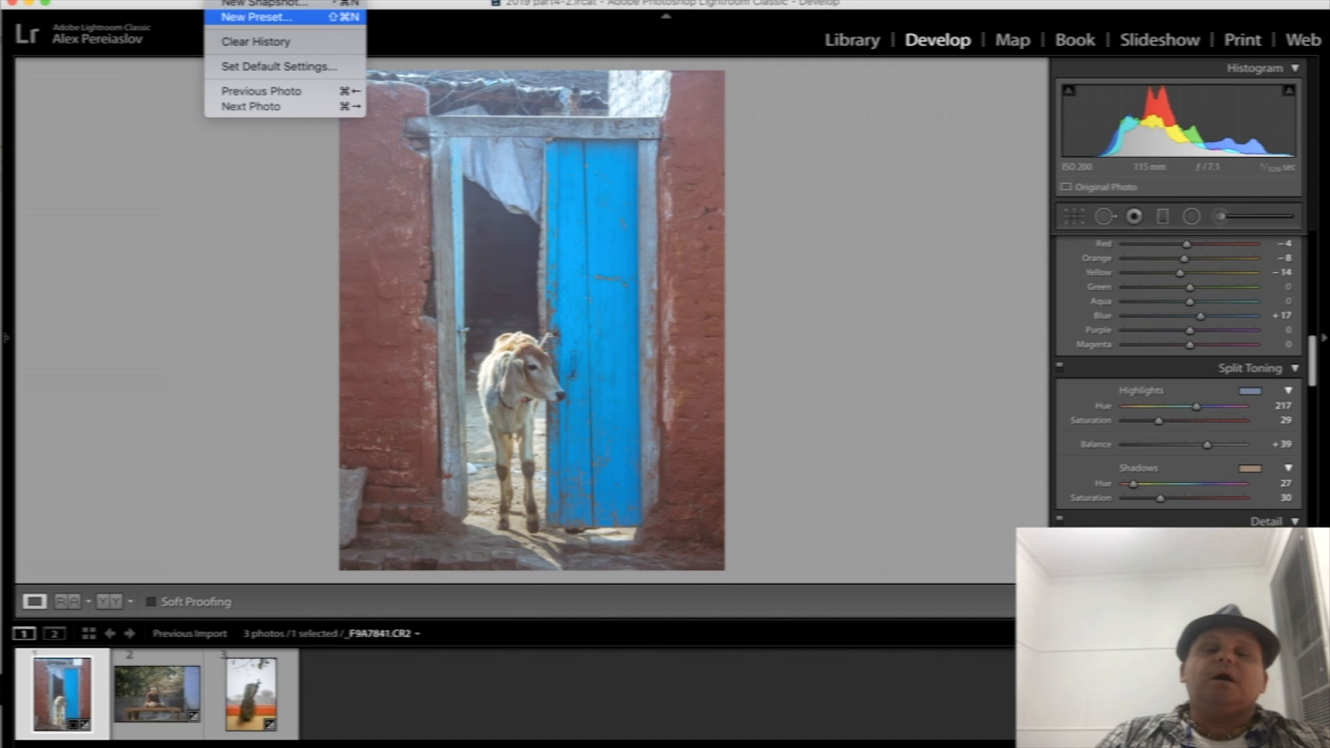
click(981, 375)
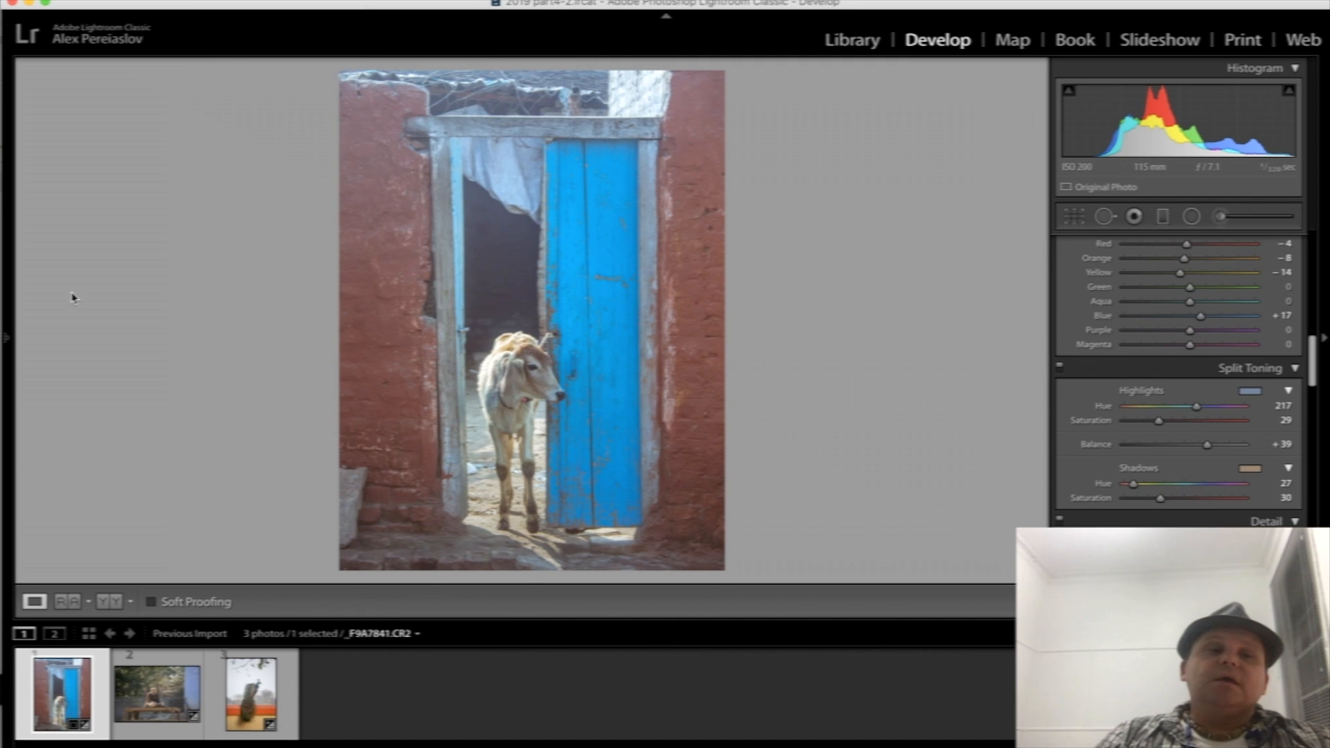
mouse_move(7, 340)
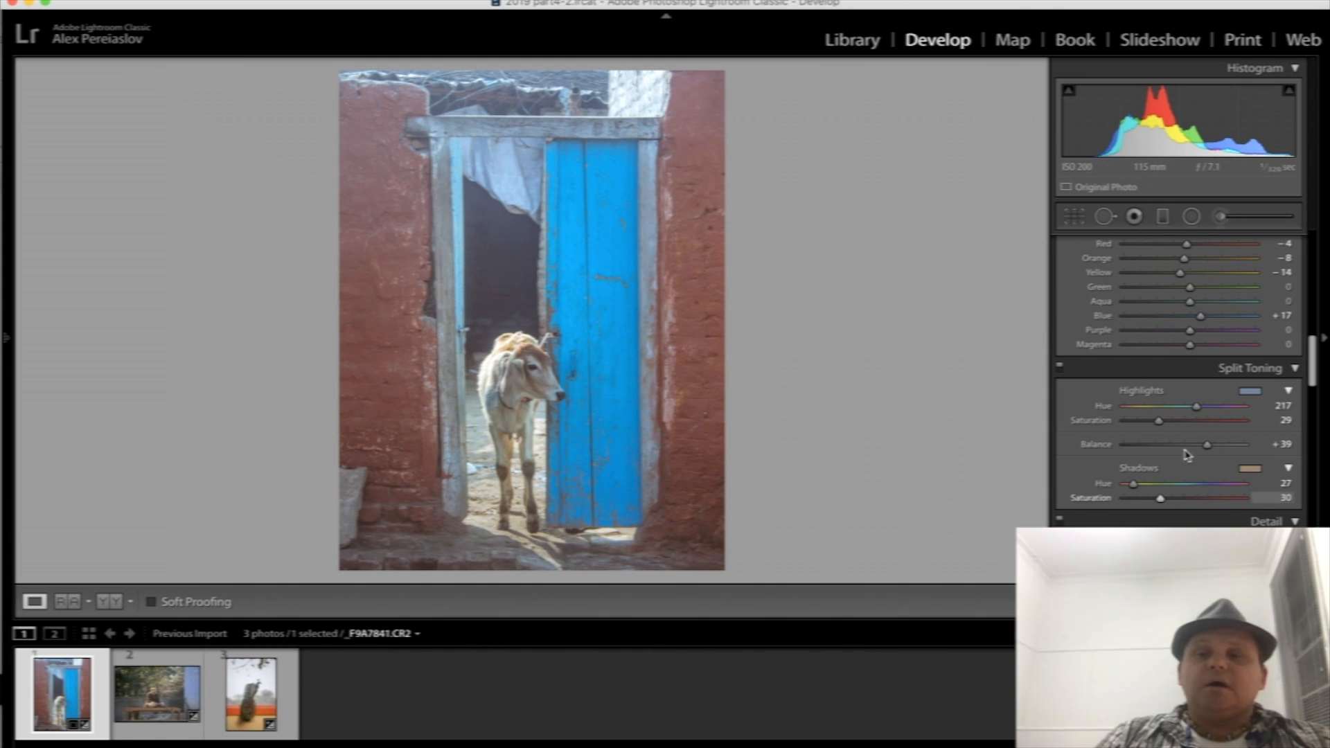
- Select the third photo in the filmstrip and return to the calf photo
click(254, 693)
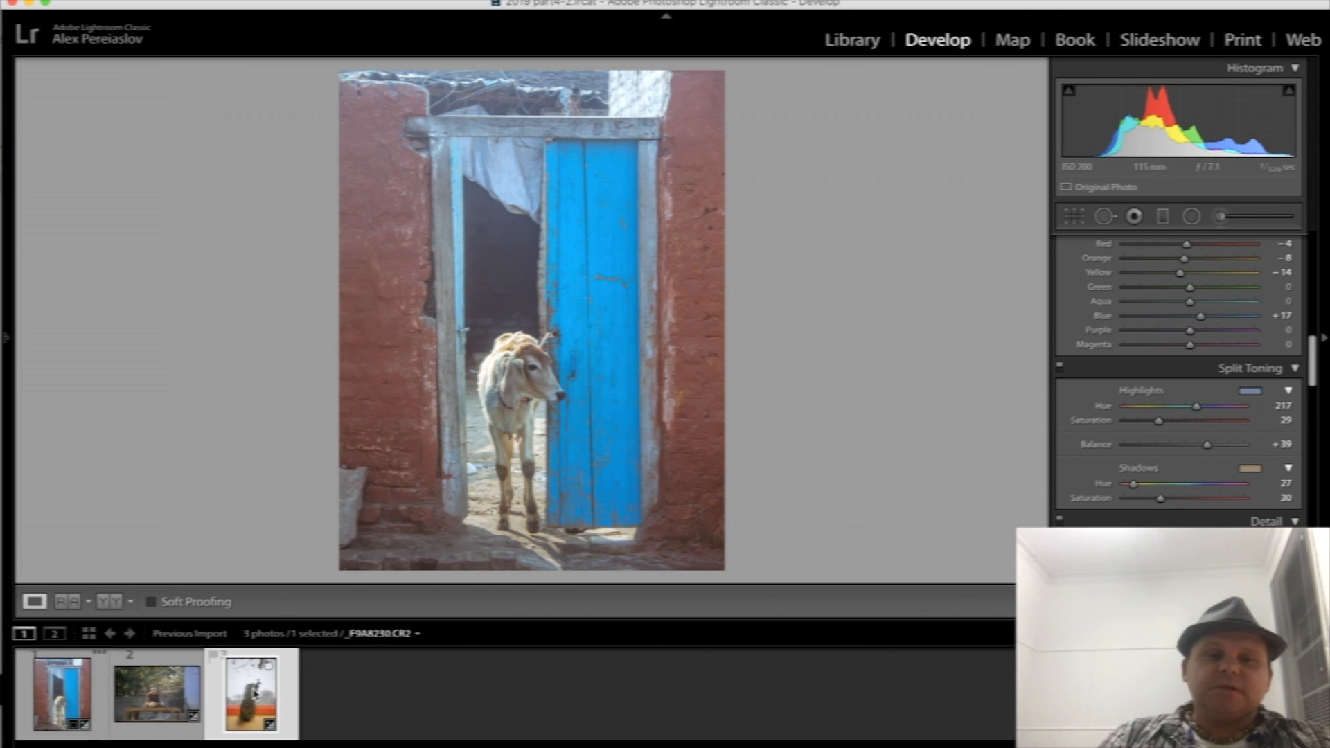
click(83, 695)
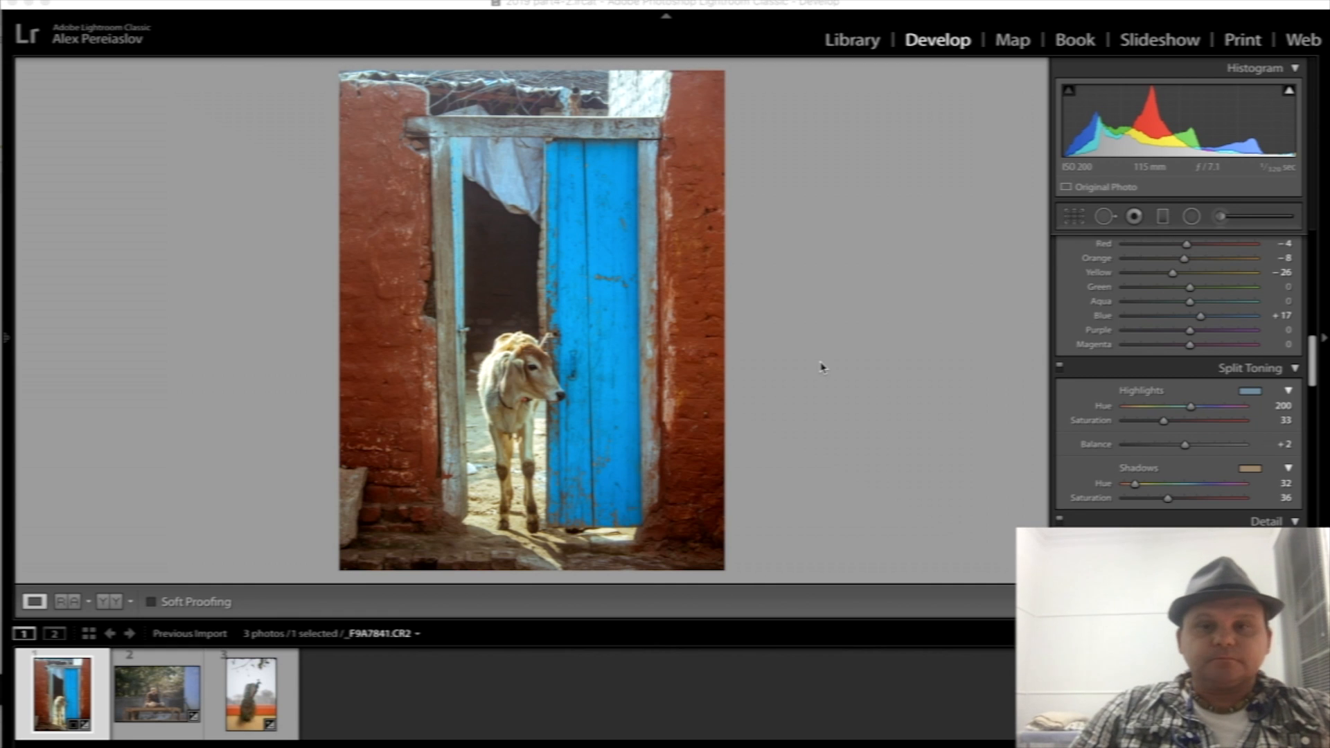
- Switch to the Skype video call window
key(super+Tab)
key(super+Tab)
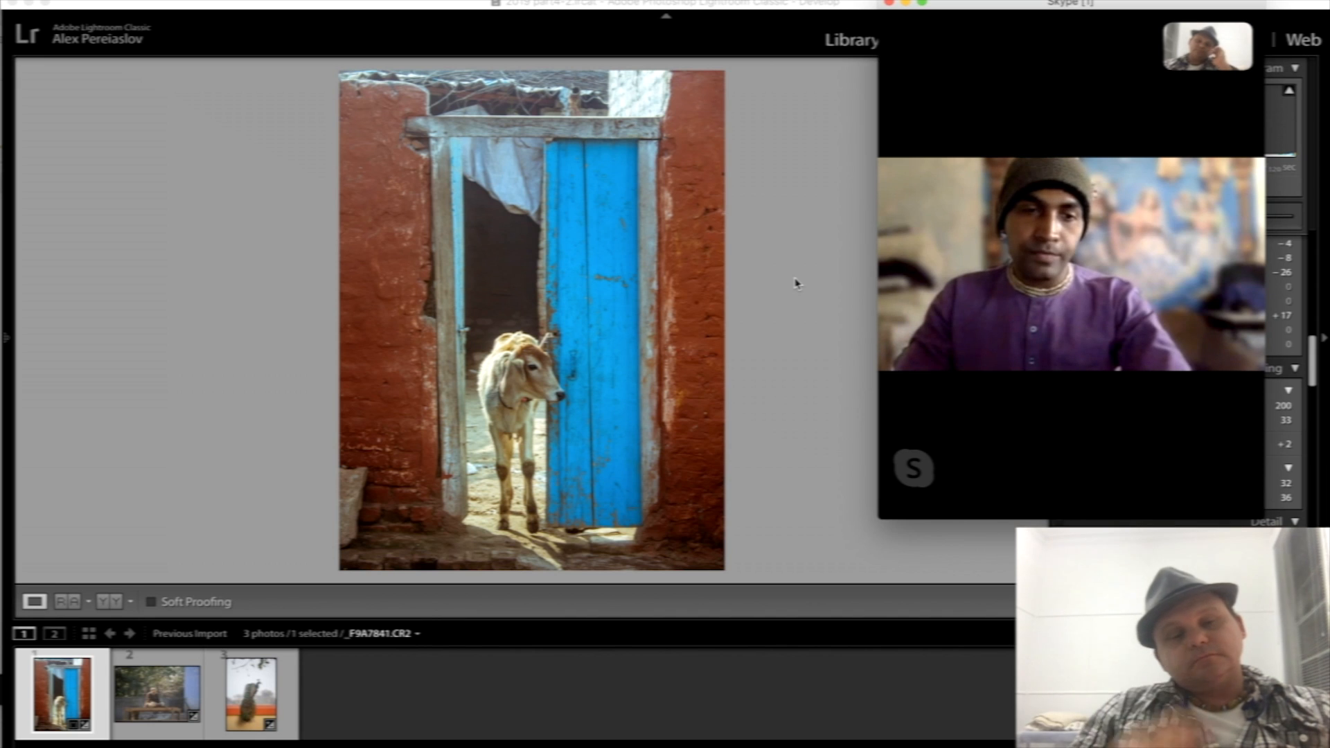
- Select the second photo and examine the seated man's face in close-up
click(165, 702)
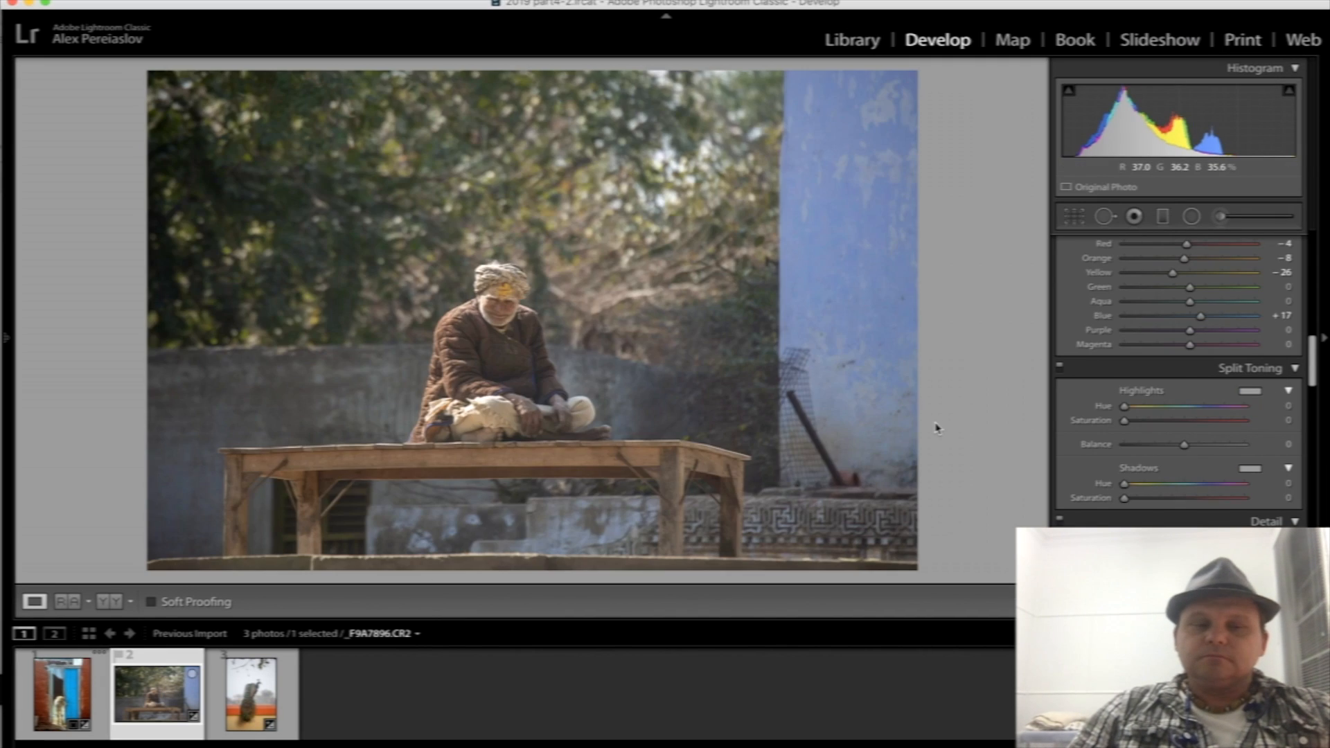
key(super+Tab)
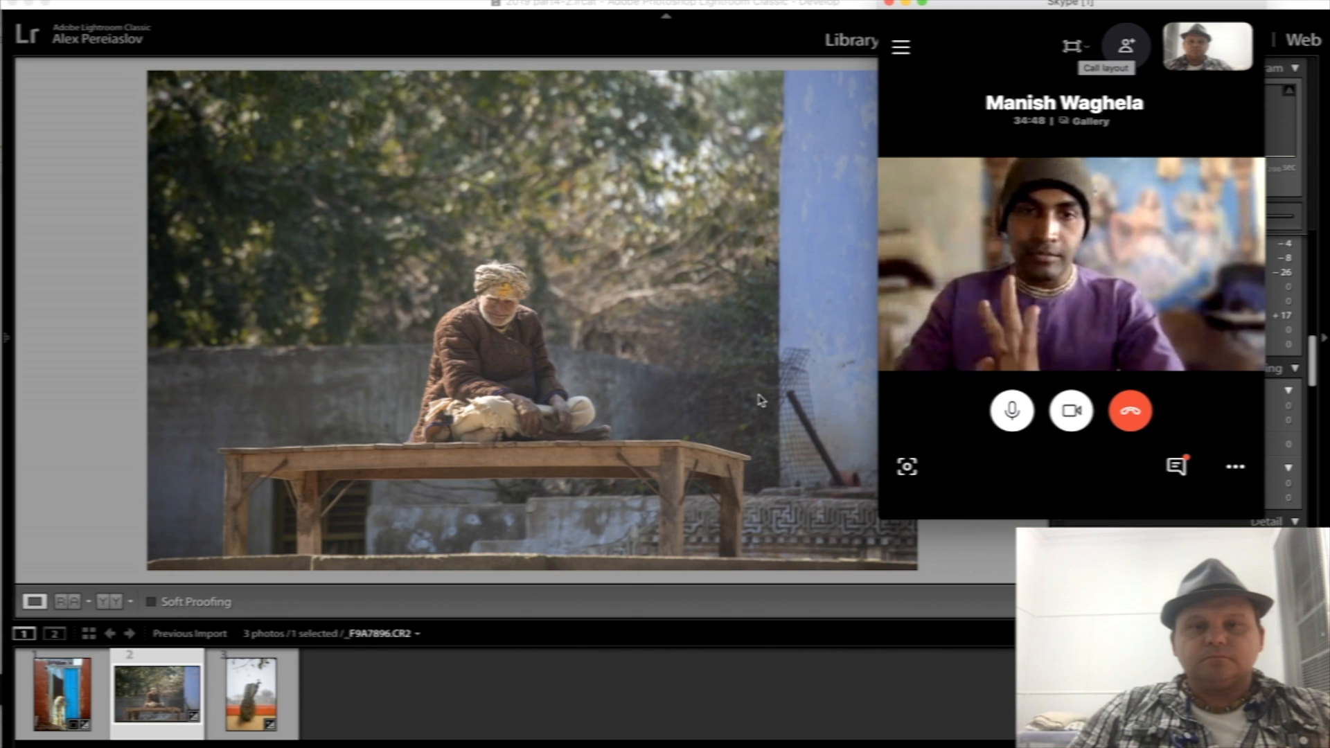
click(501, 308)
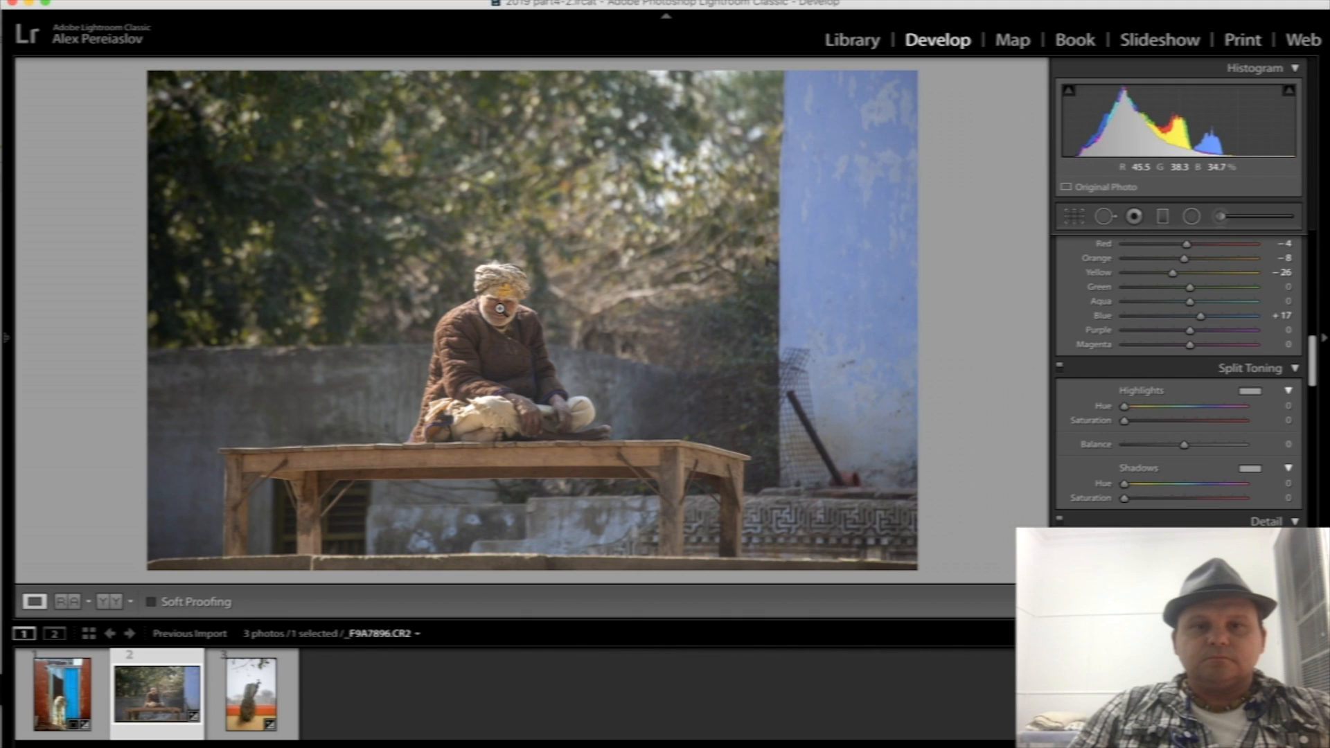
click(500, 309)
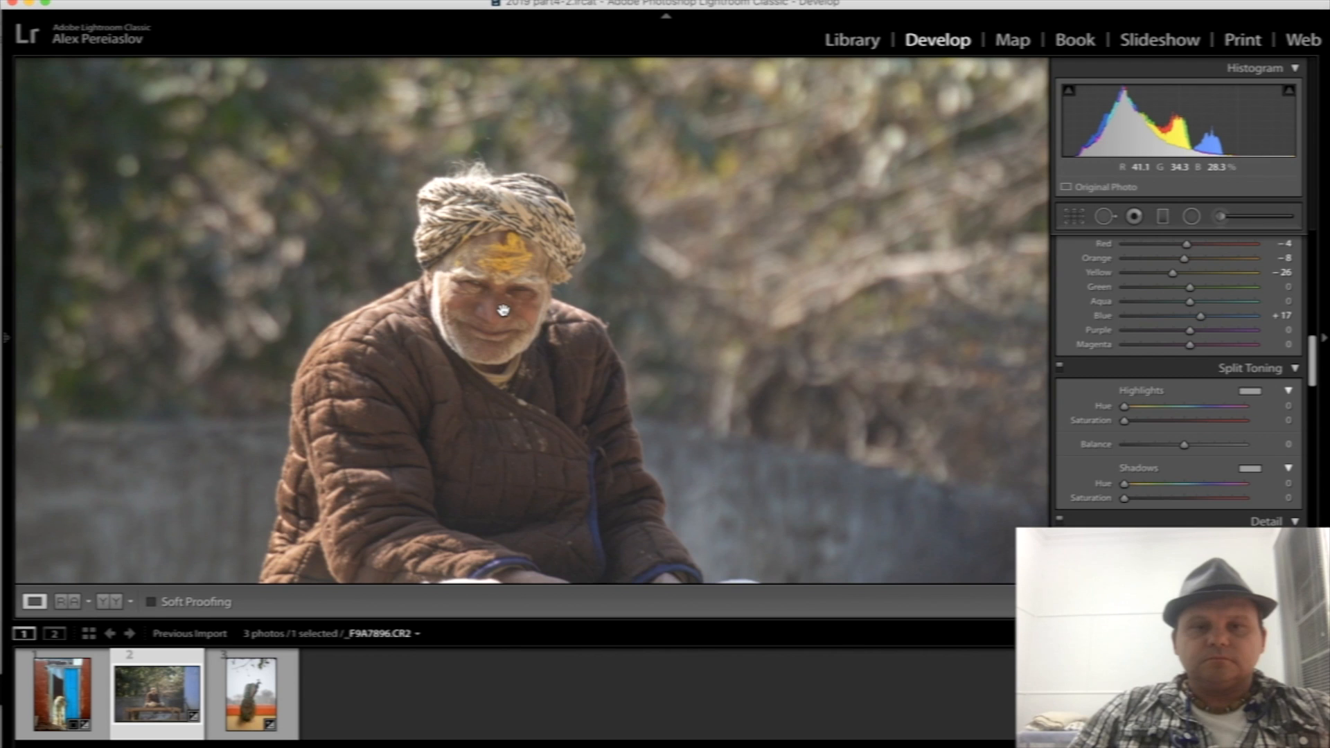
click(503, 312)
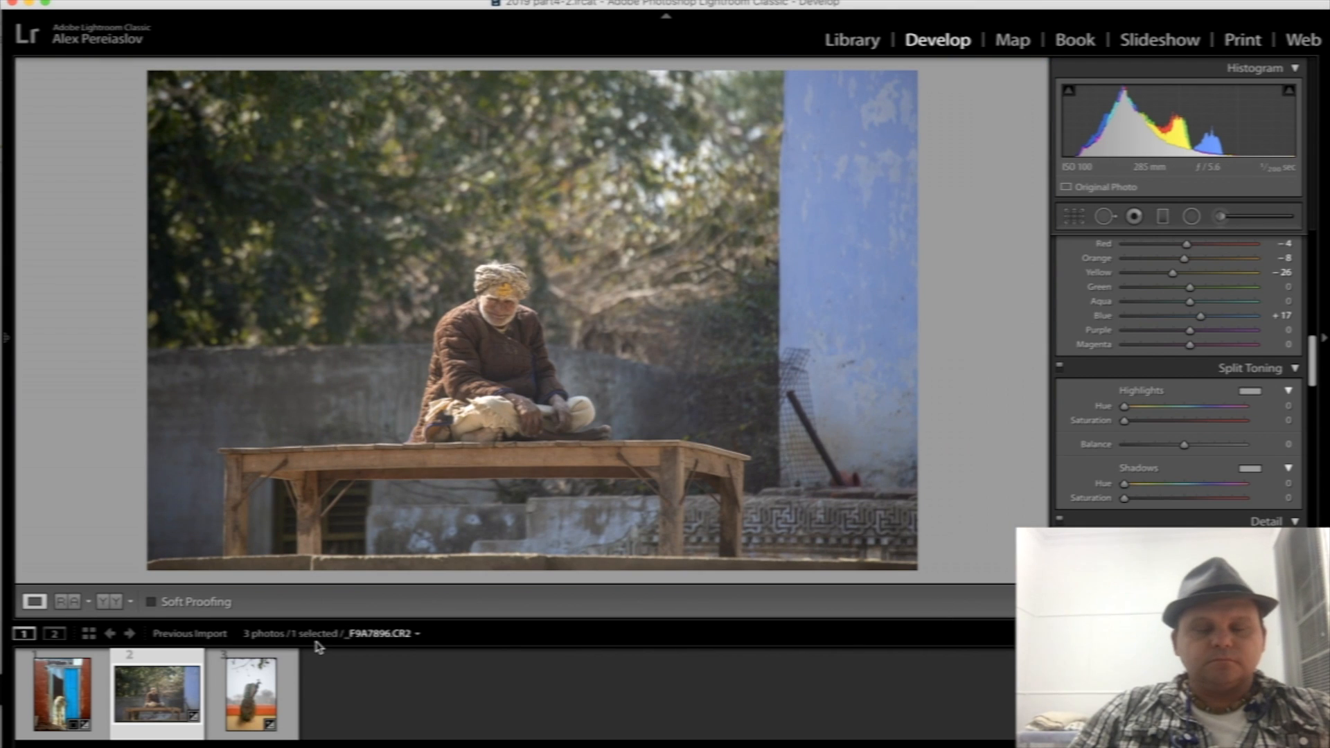
- Switch to the Skype call and back to Lightroom, and select the calf photo again
key(super+Tab)
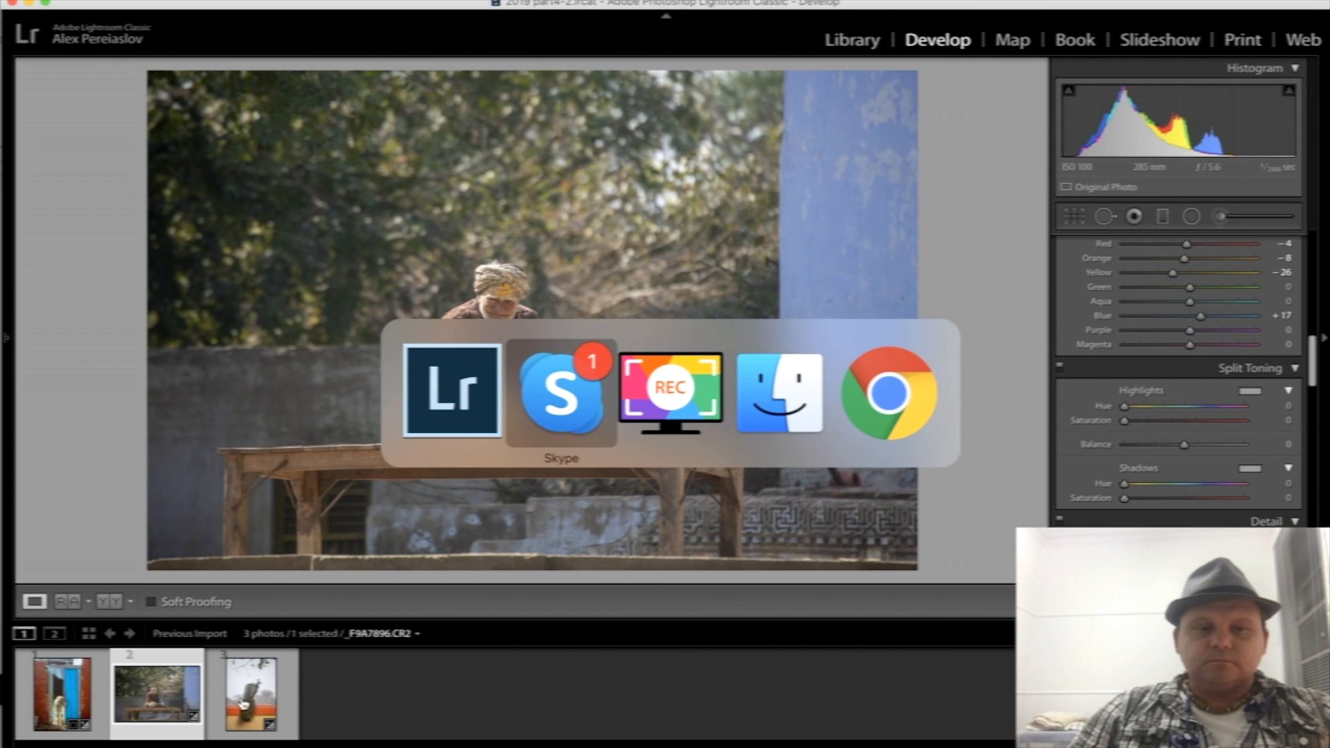
click(465, 583)
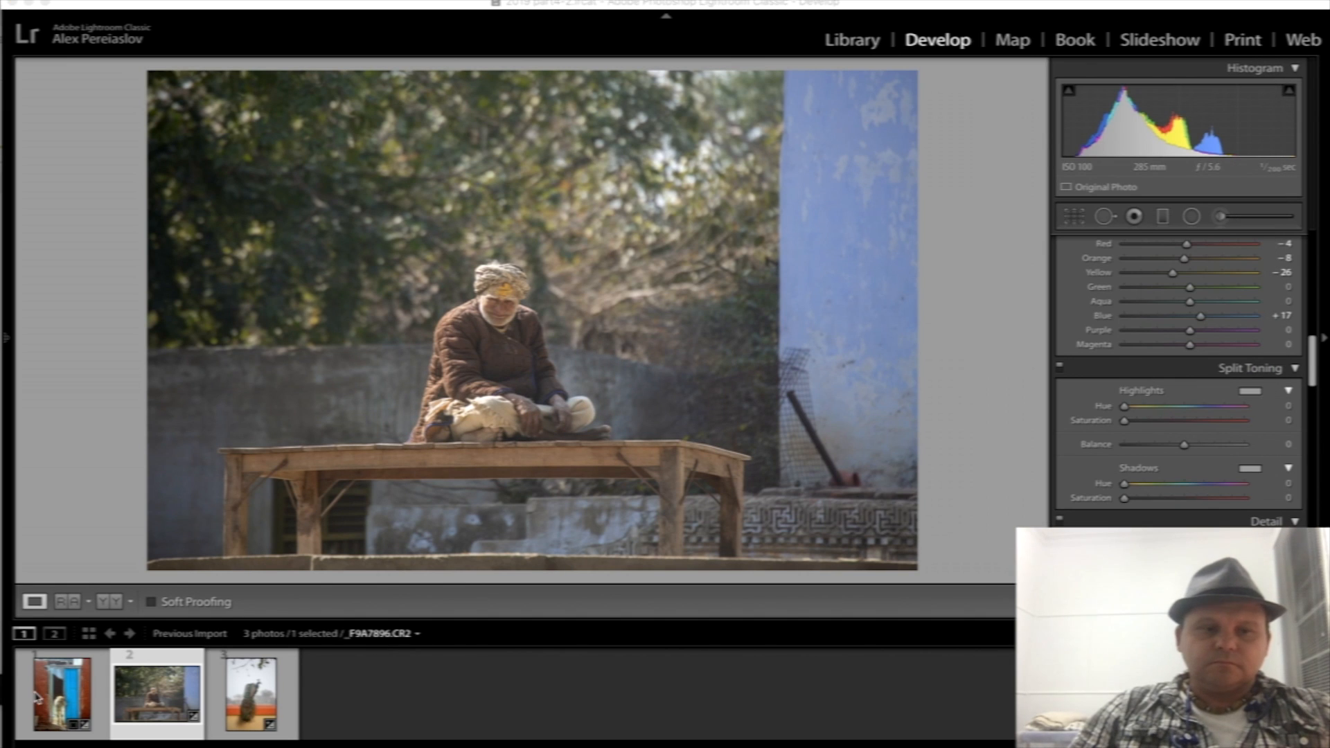
click(31, 738)
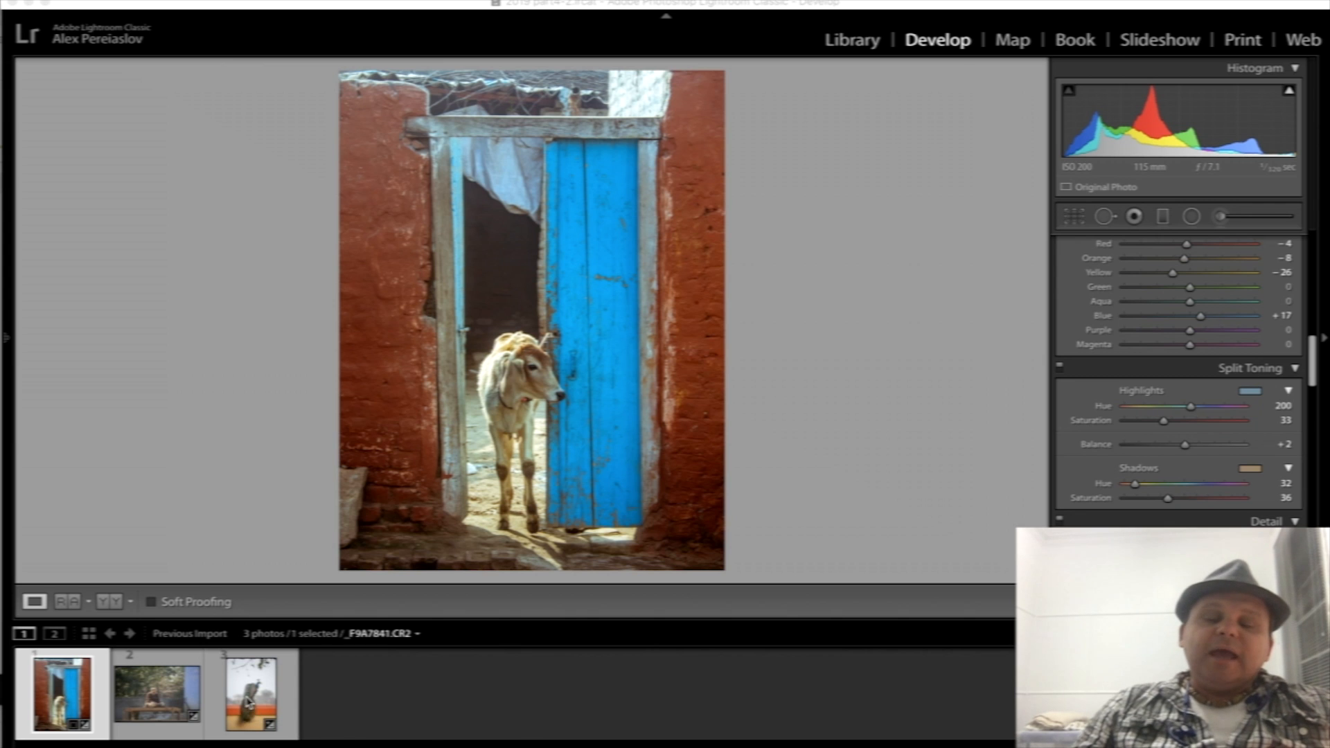
- Select the peacock photo in the filmstrip and view it, switching to Skype and back
click(247, 702)
click(247, 701)
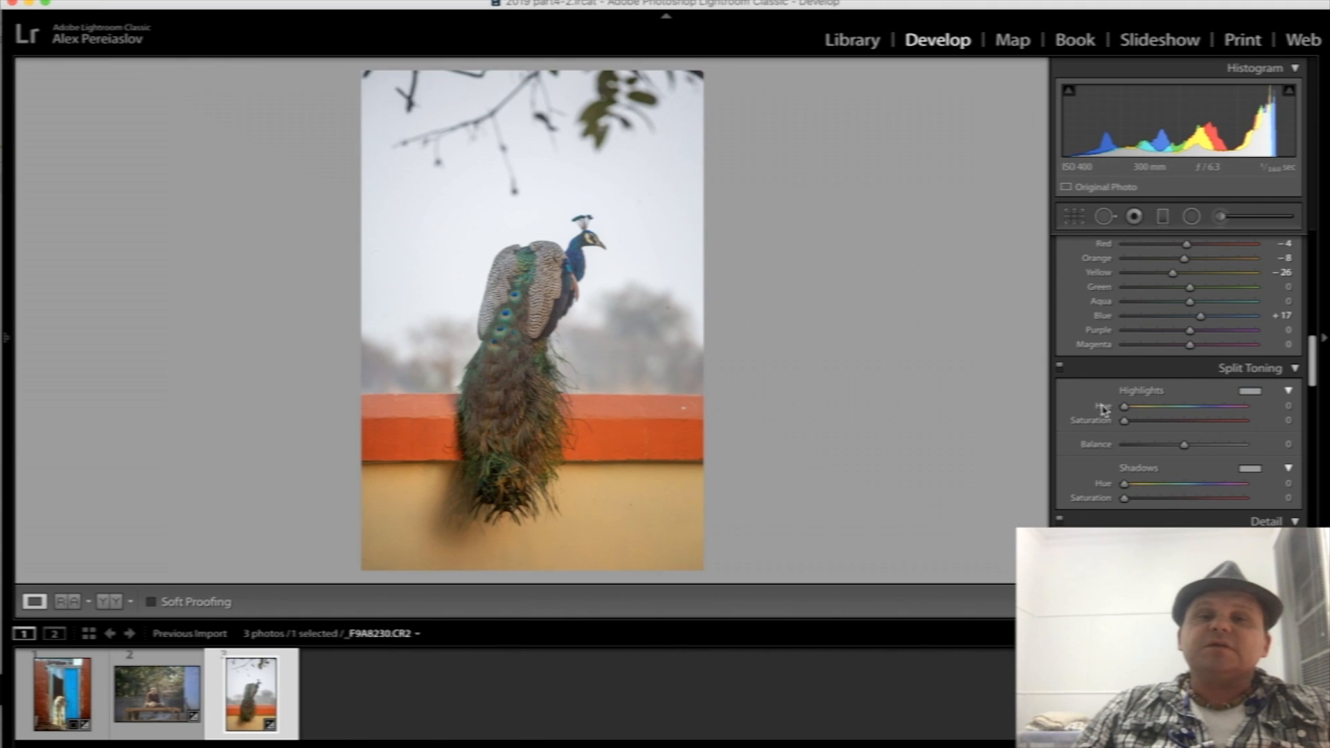
drag(539, 291, 818, 379)
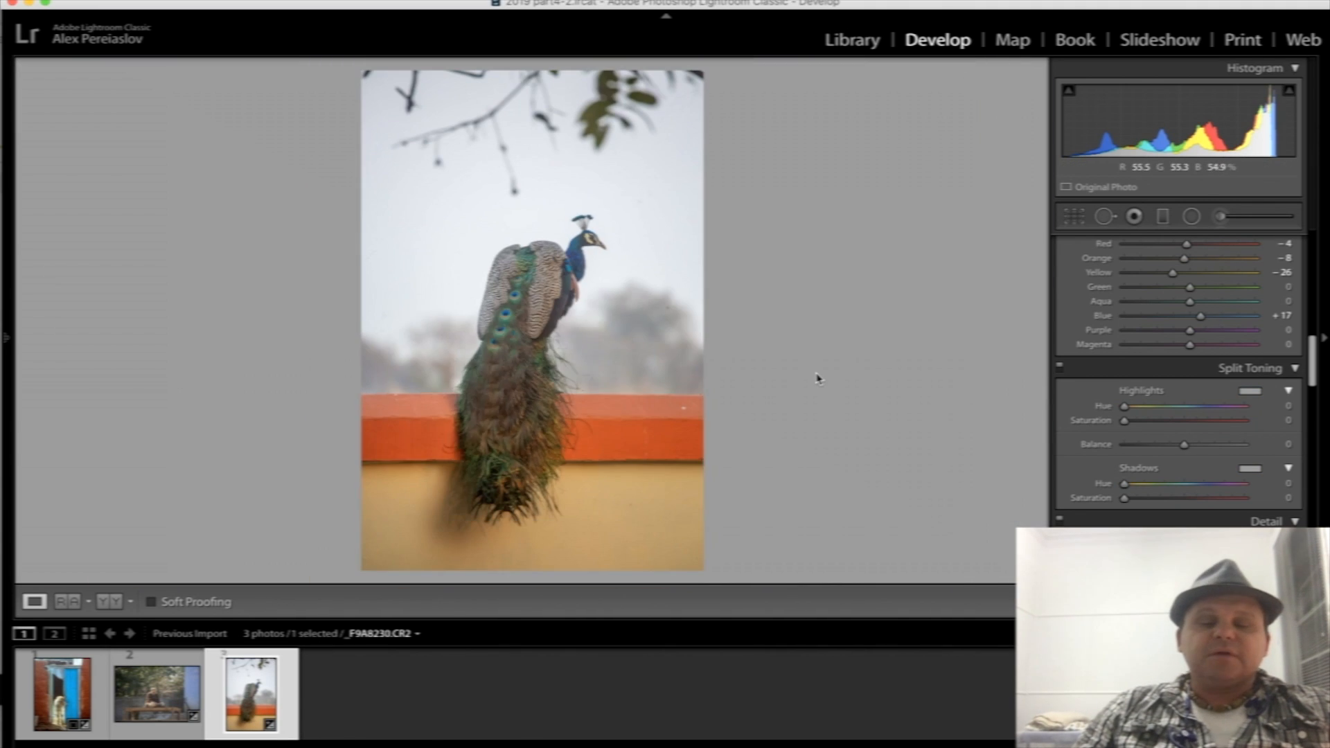
key(super+Tab)
key(Tab)
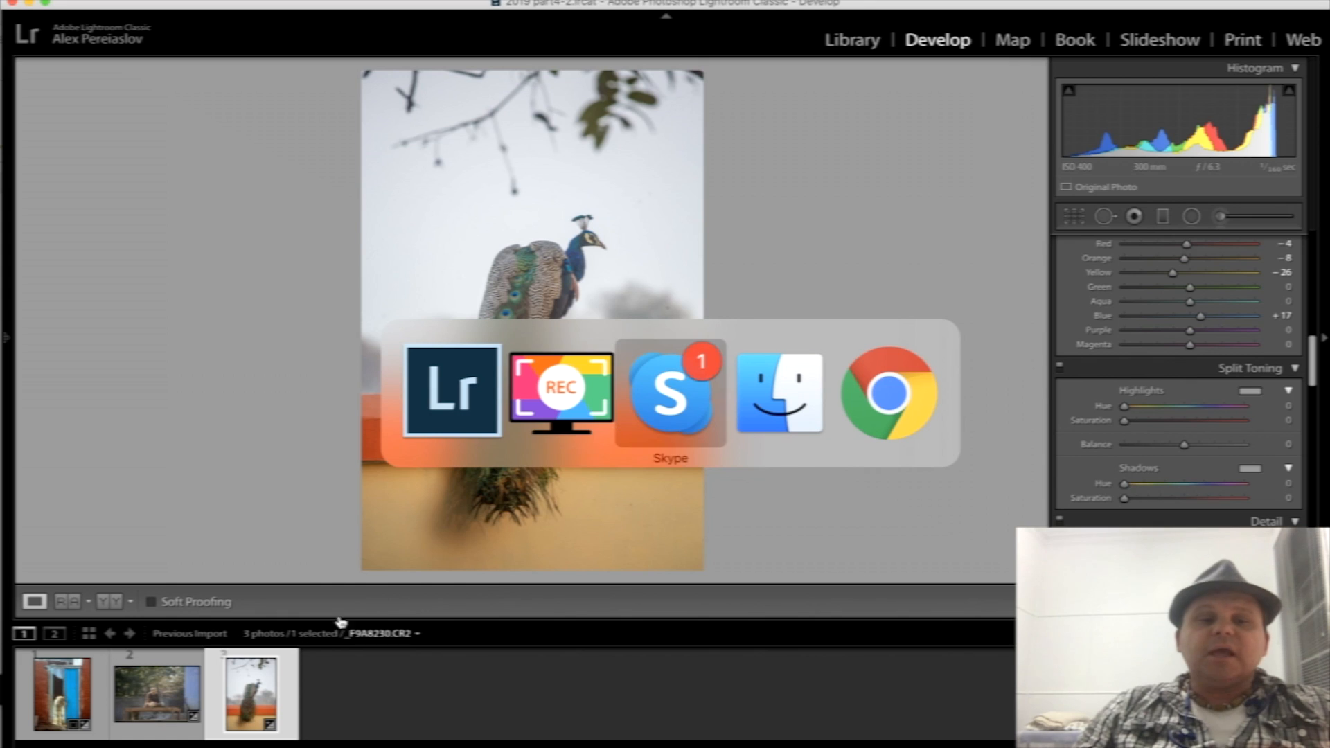
click(253, 694)
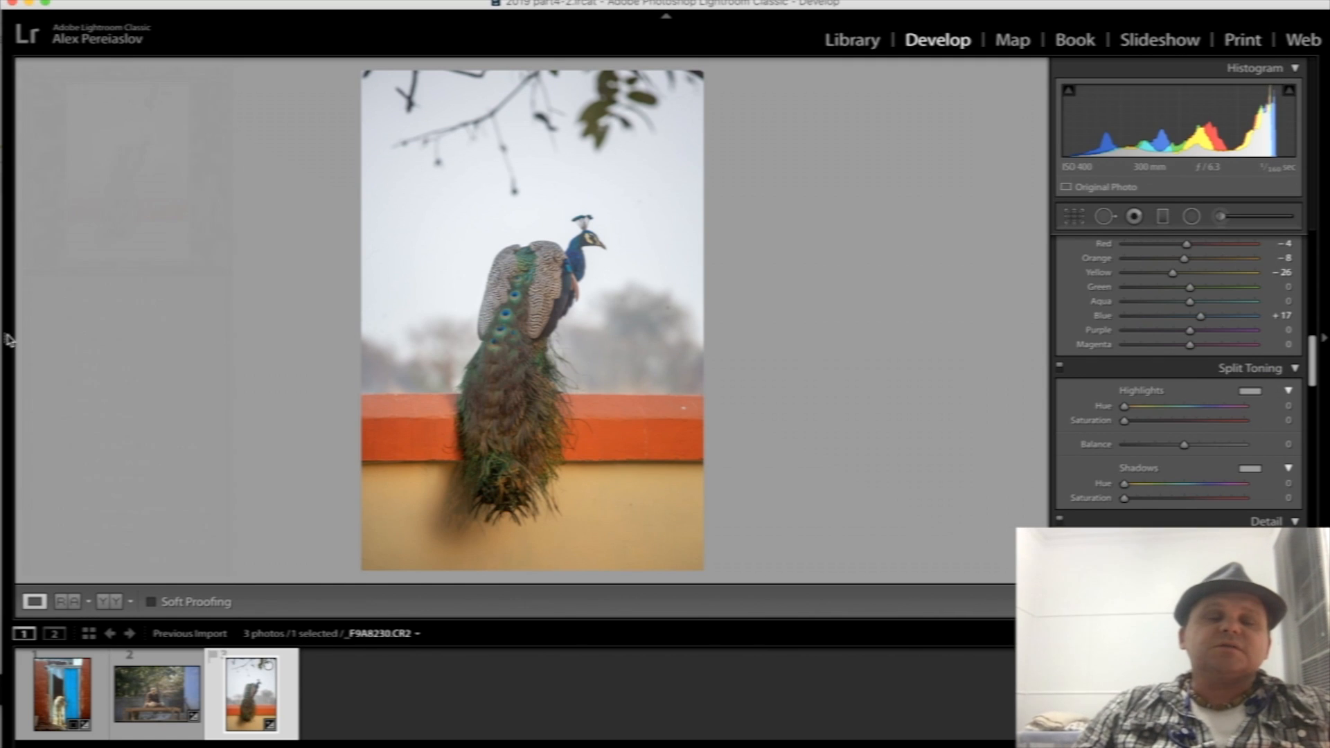
- Open the 16-Tapovan folder from the Library's folder list
click(10, 340)
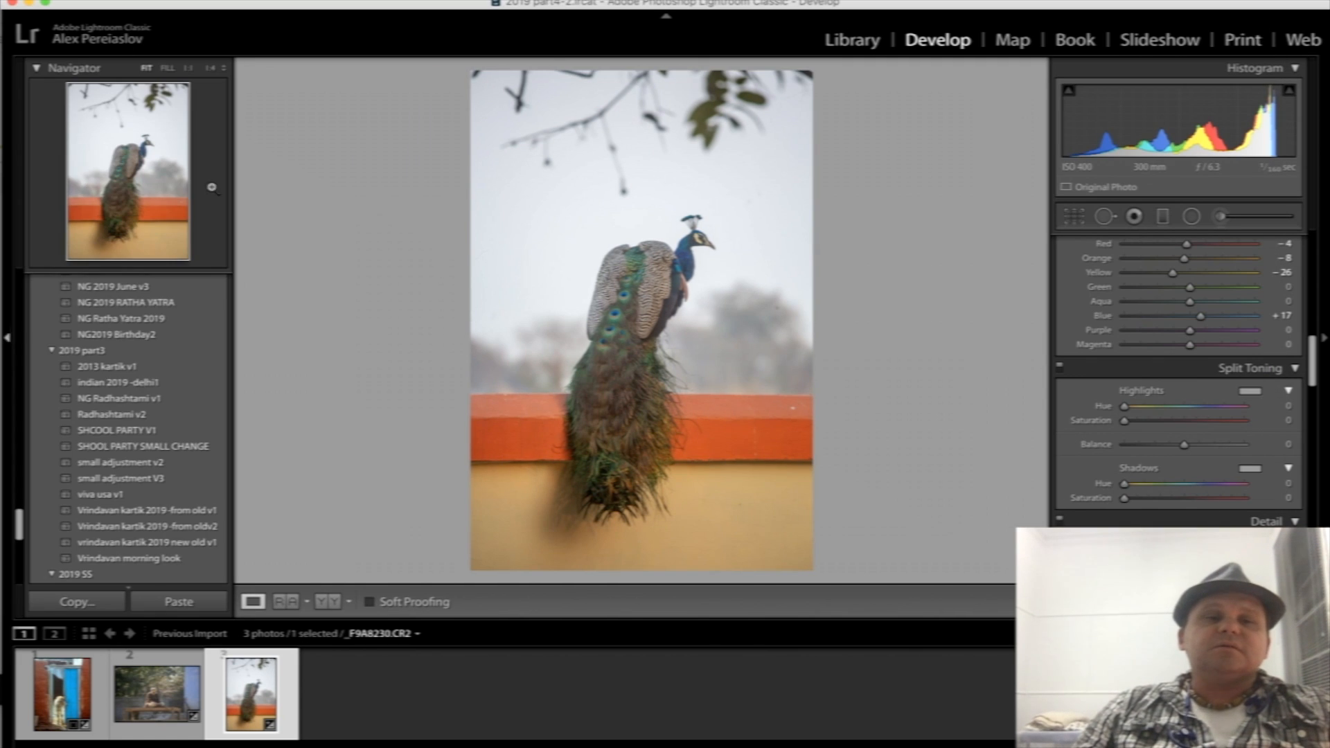
click(850, 41)
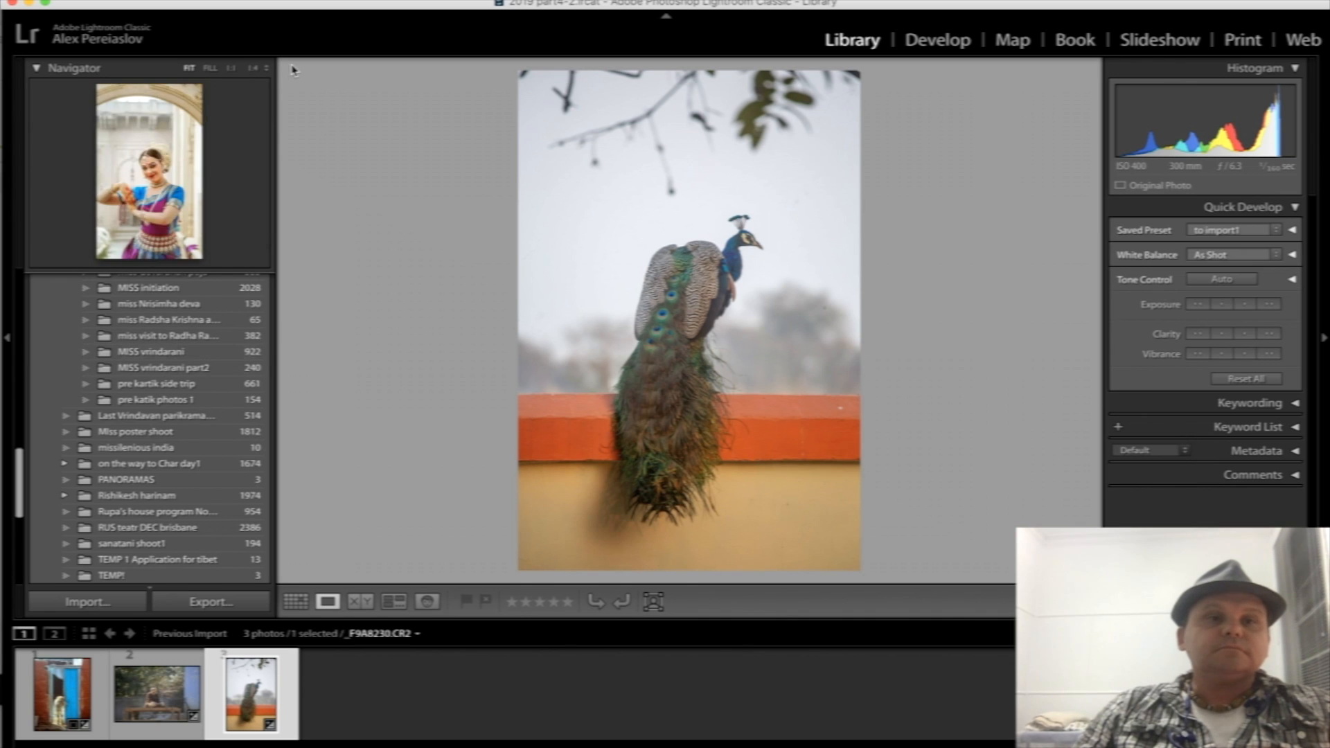
scroll(177, 360, up, 2)
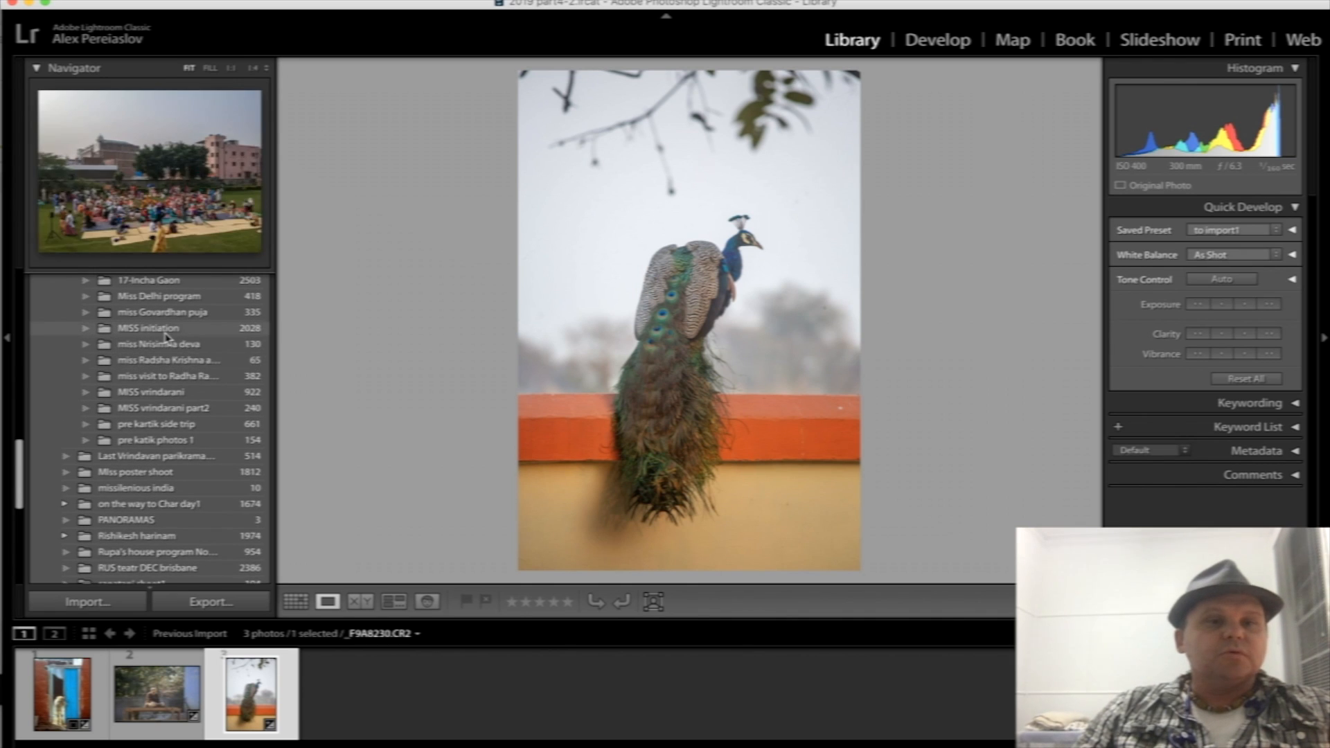
click(167, 392)
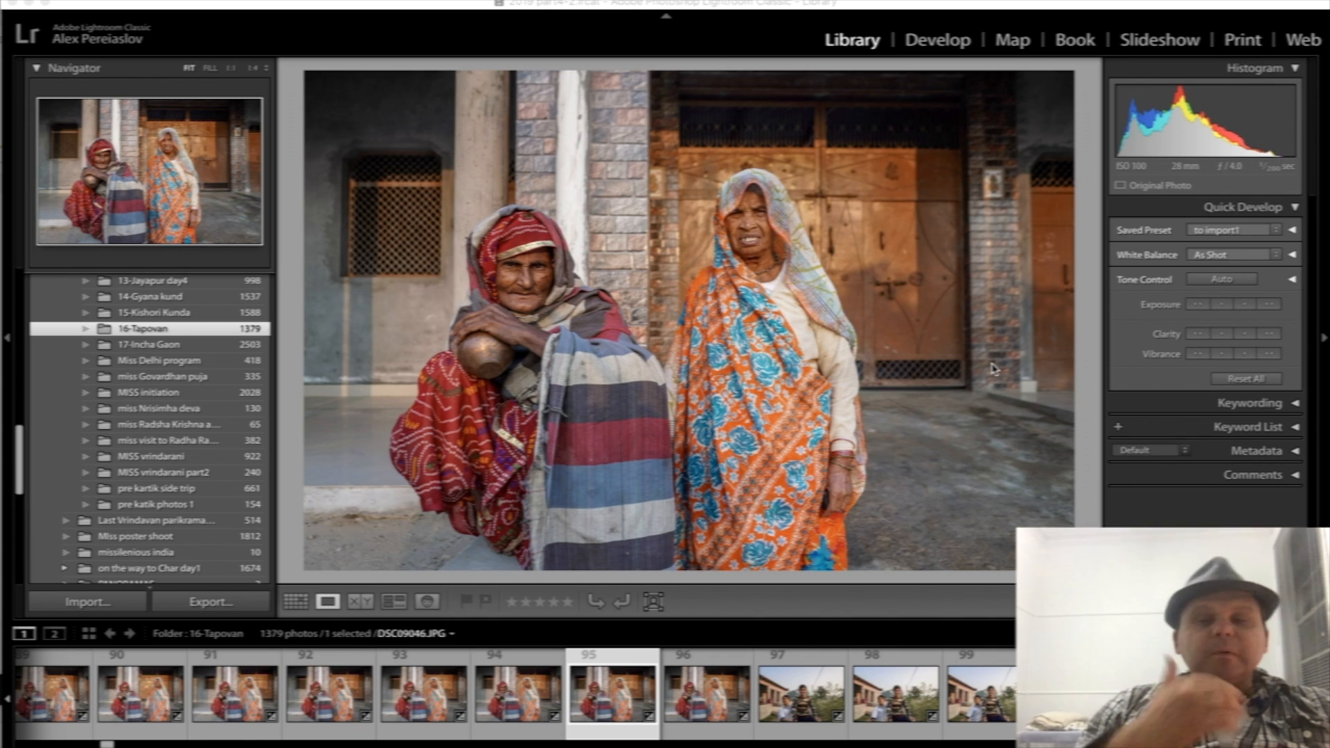
- Crop the photo of the two women, DSC09046.JPG, slightly tighter around them in Develop
click(955, 45)
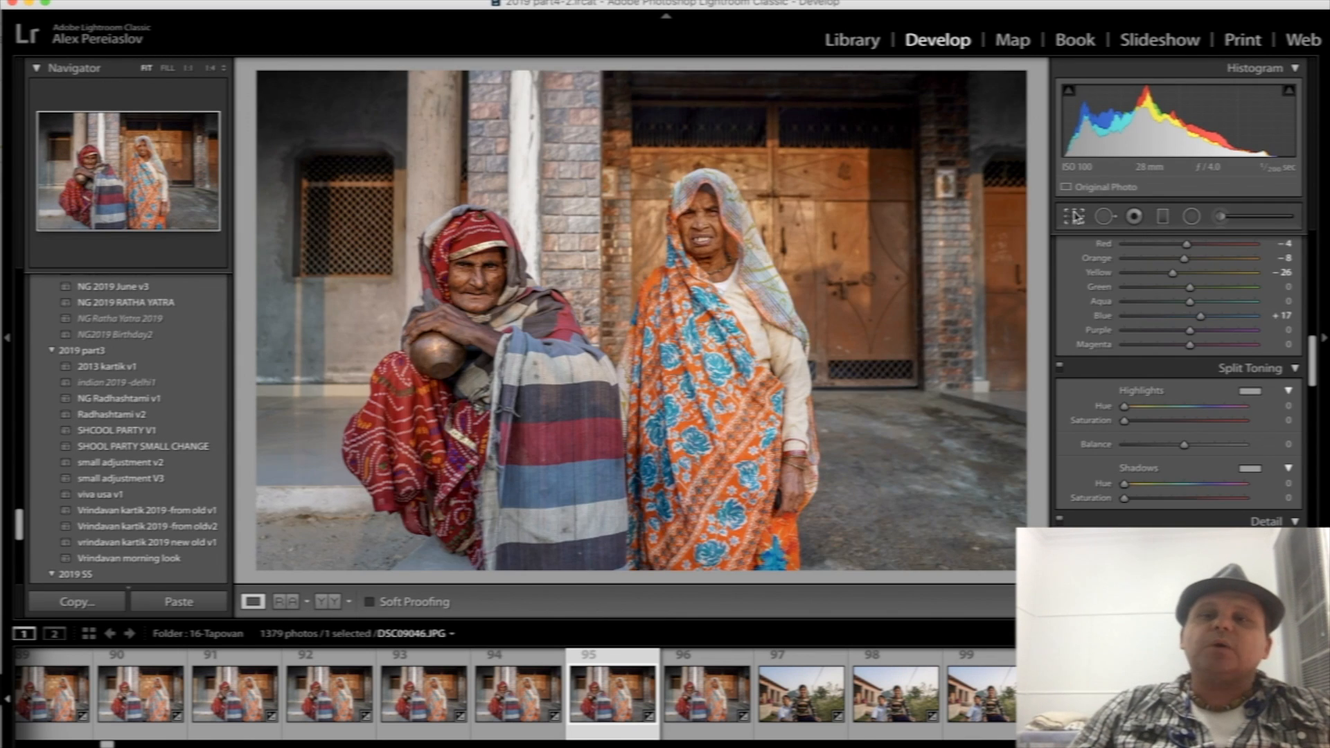
click(1074, 216)
drag(1030, 67, 1011, 84)
drag(766, 254, 744, 276)
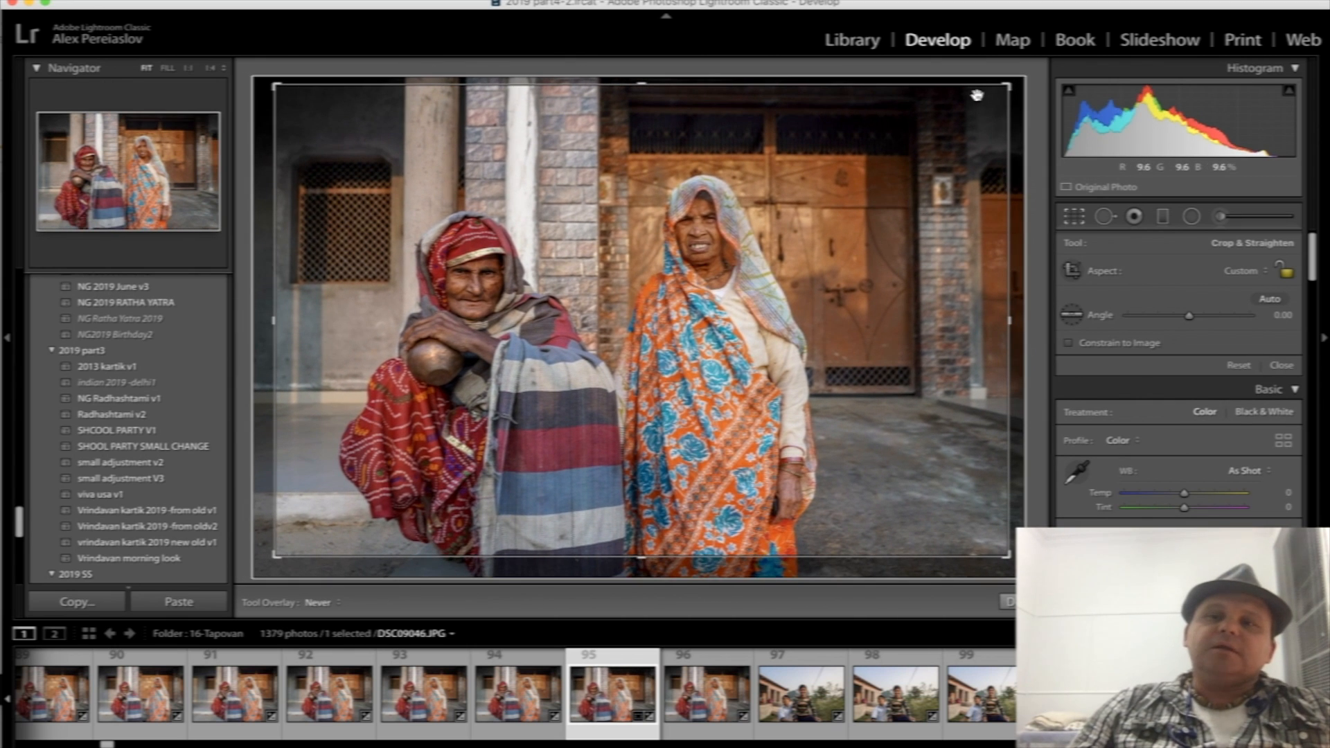
drag(1007, 87, 999, 93)
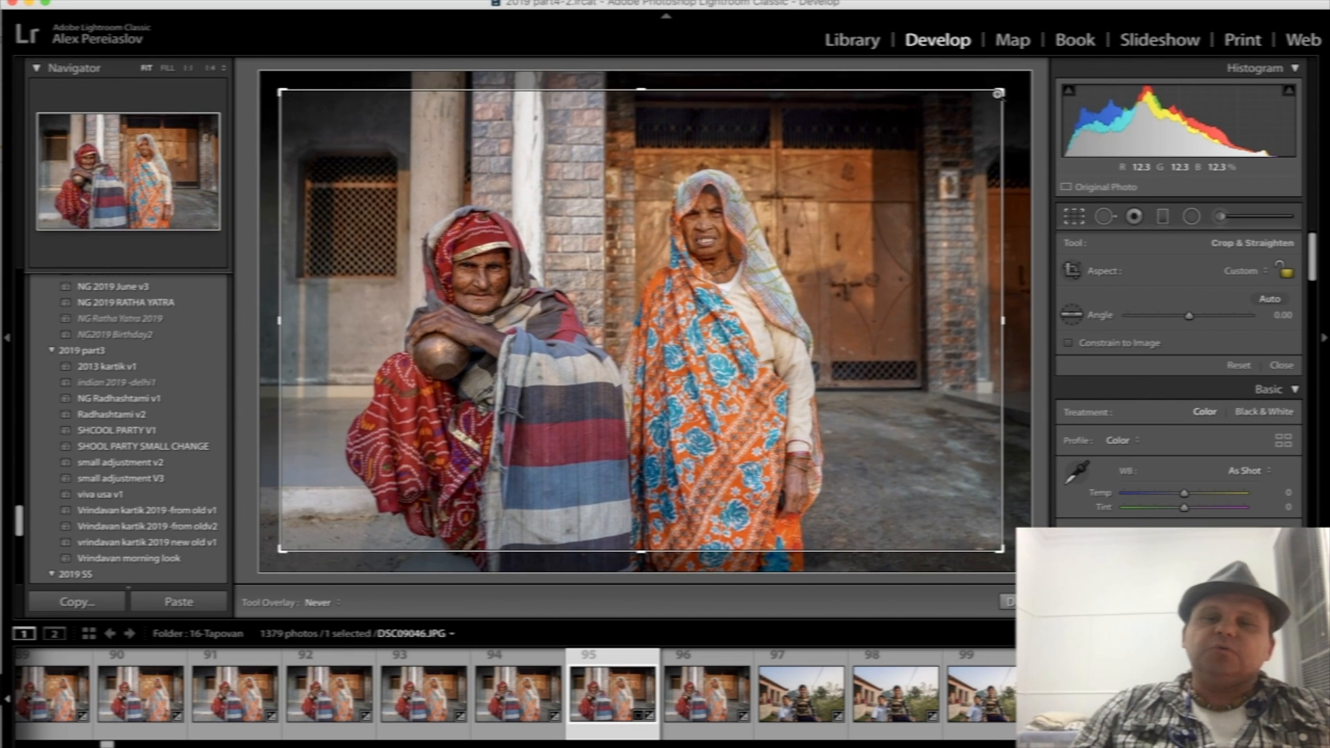
key(Return)
- Examine both women's faces in close-up to judge the detail of the cropped photo
click(708, 220)
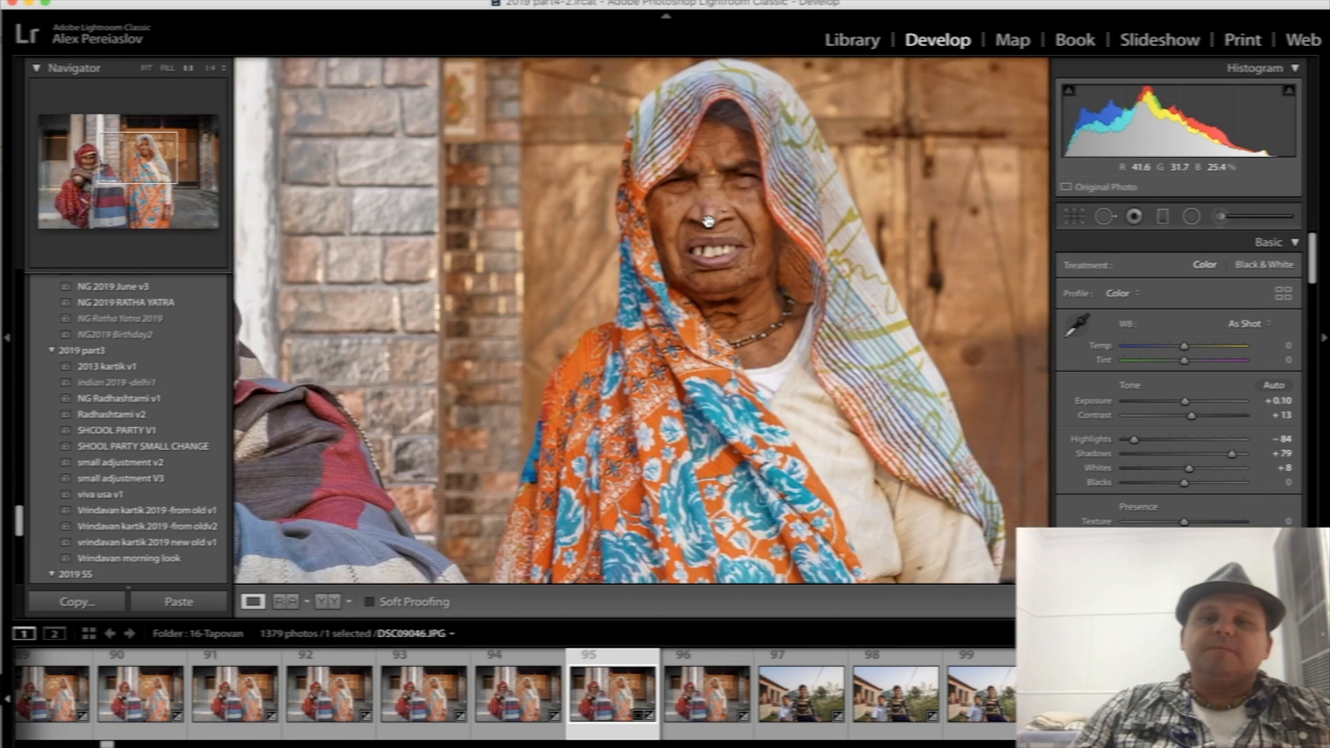
drag(712, 231, 867, 148)
drag(472, 326, 831, 307)
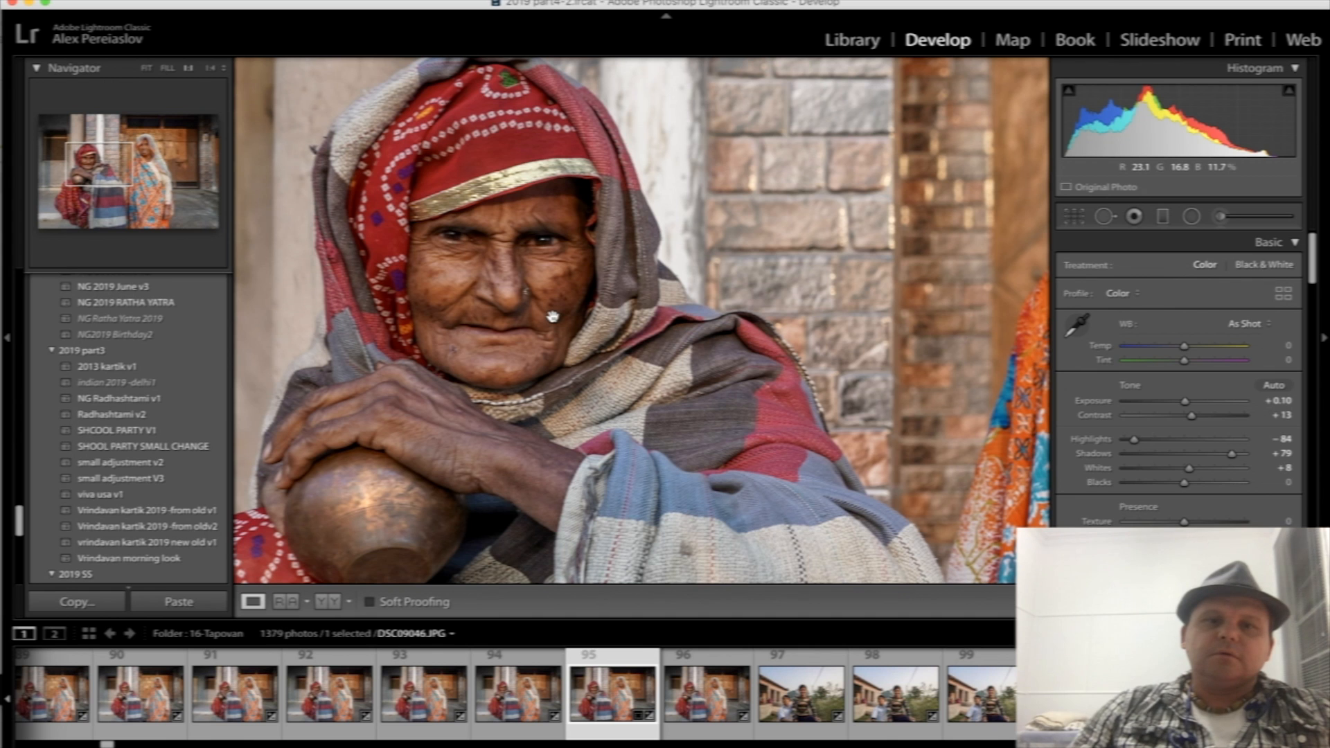
click(553, 318)
- Select the photo of the two boys, DSC09049.JPG, and examine the taller boy's face in close-up
click(890, 706)
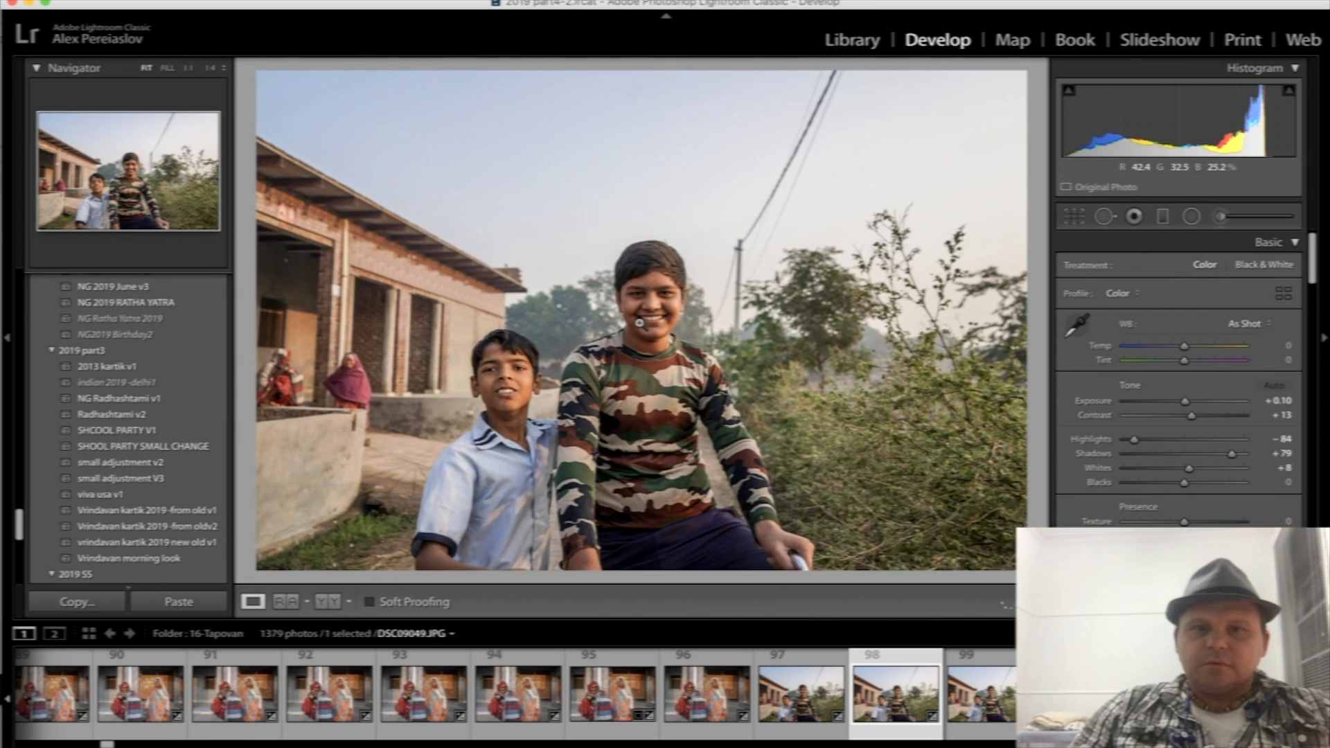
click(661, 297)
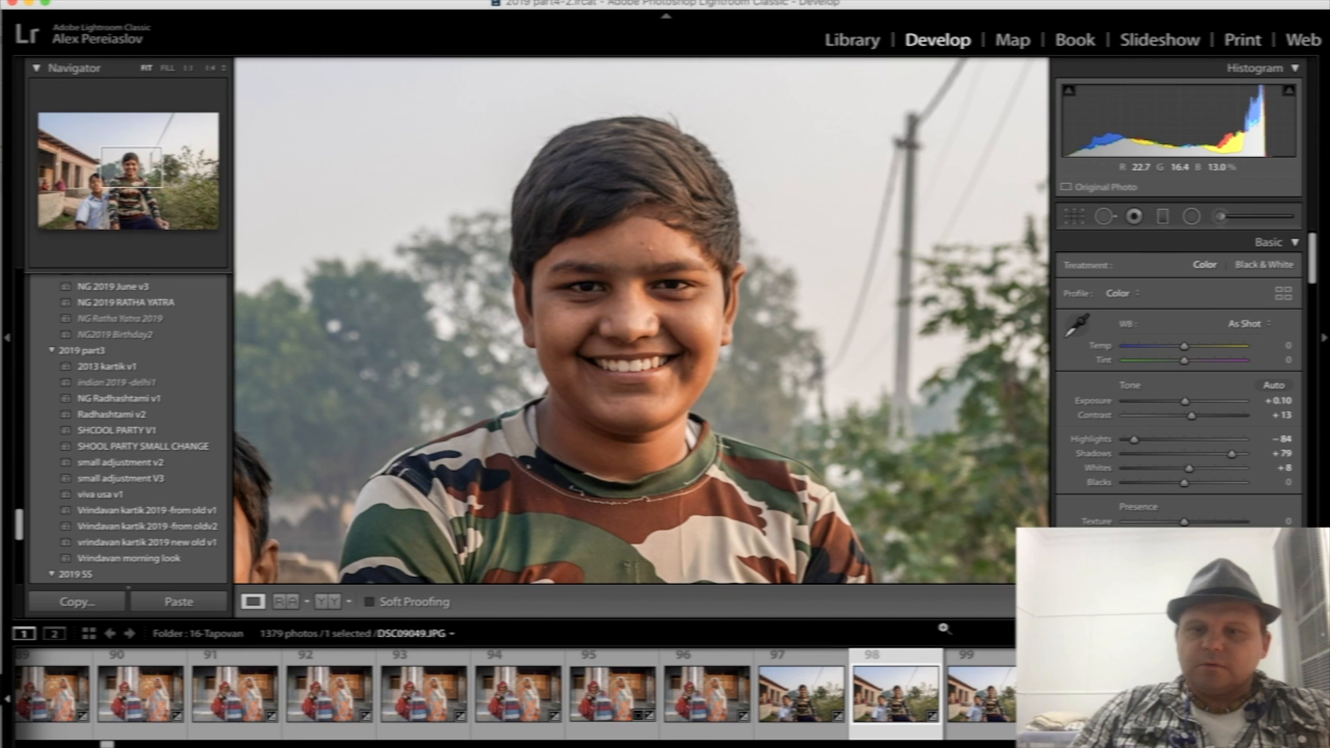
click(666, 329)
- Find the shots of the woman carrying a basin on her head and select DSC09144.JPG
scroll(908, 696, right, 15)
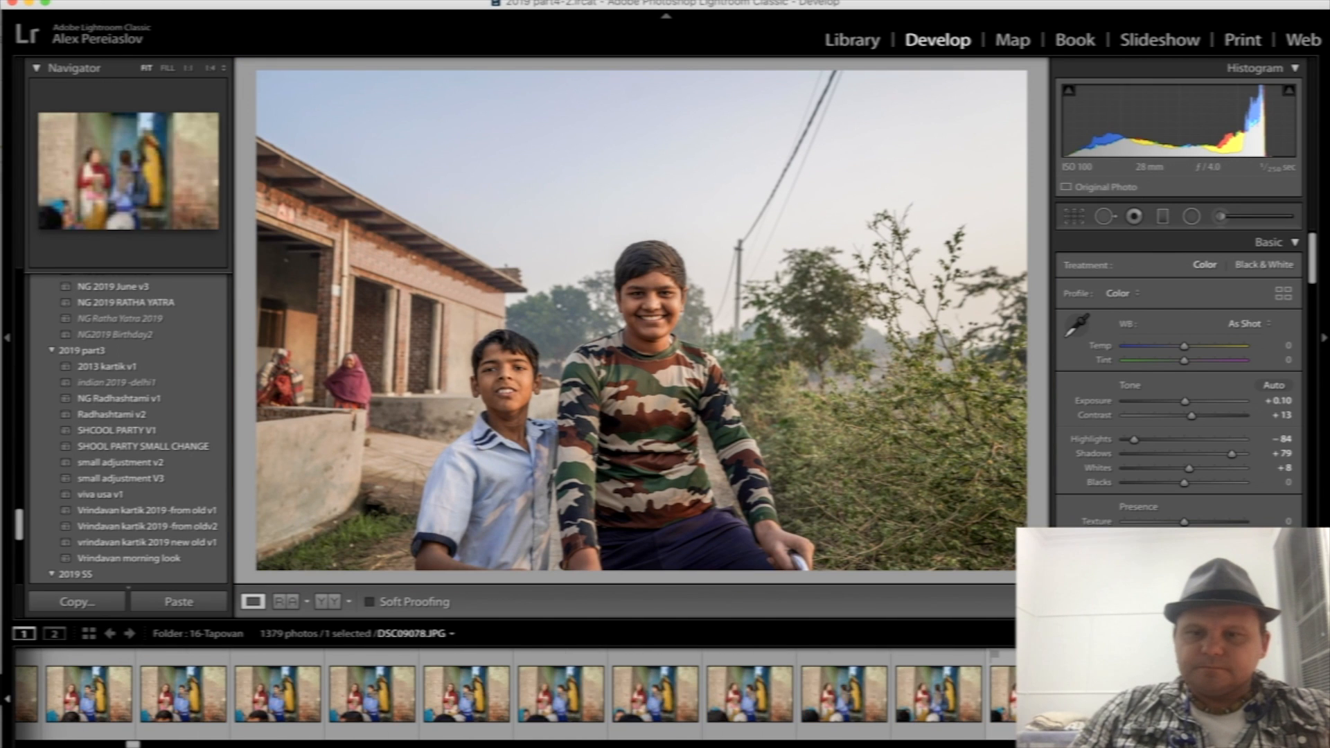
scroll(516, 694, right, 5)
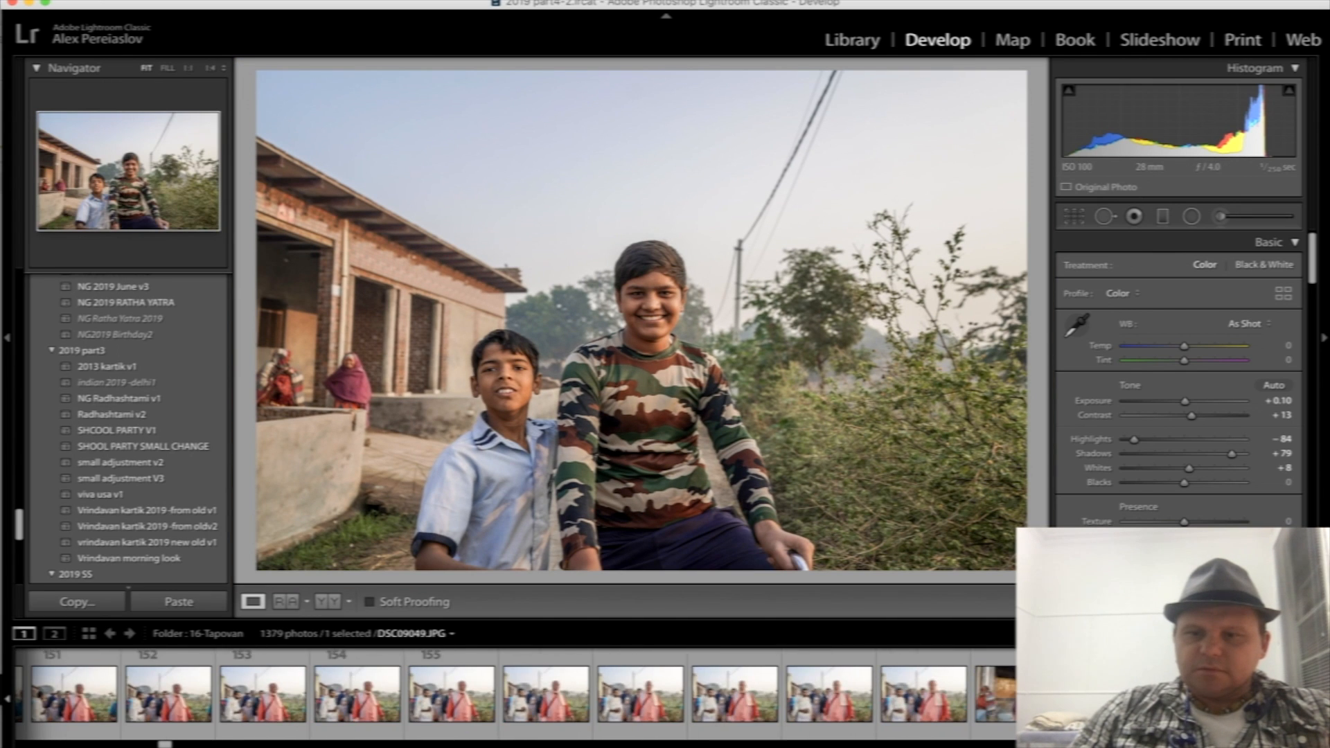
scroll(787, 714, right, 10)
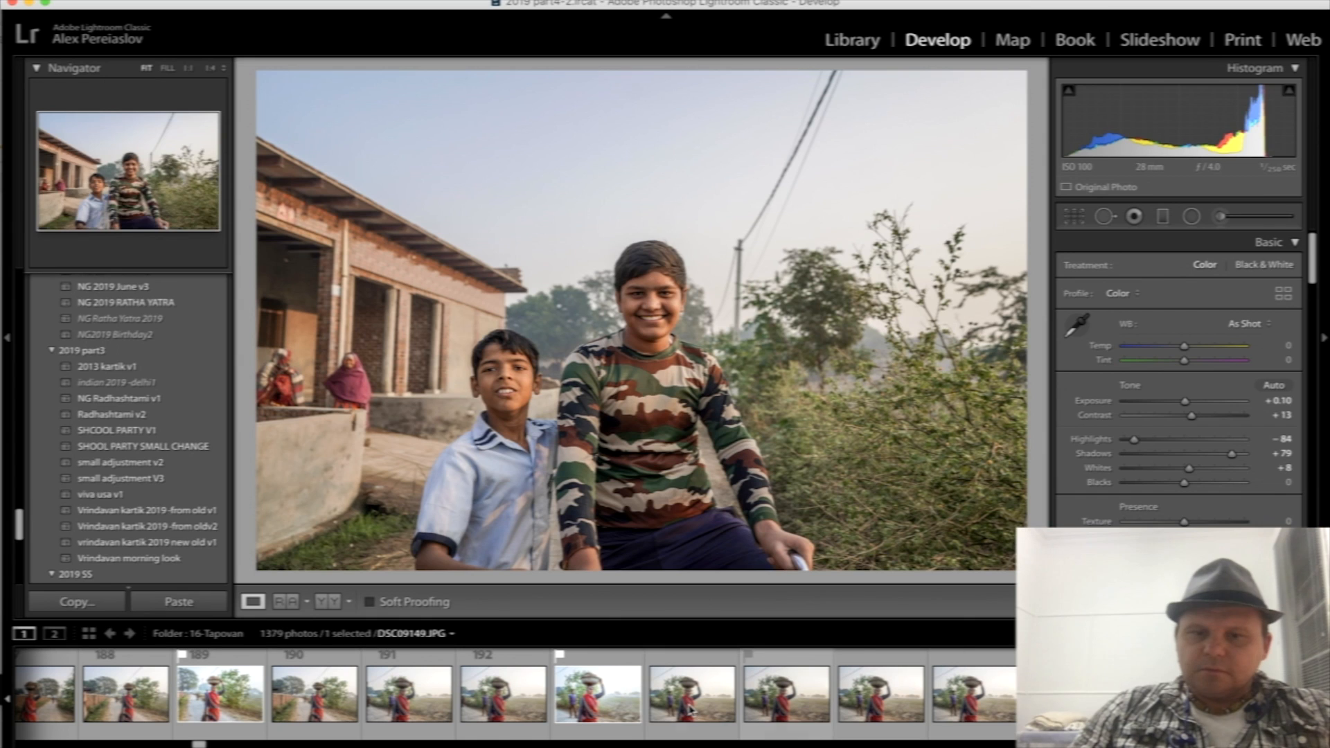
click(691, 710)
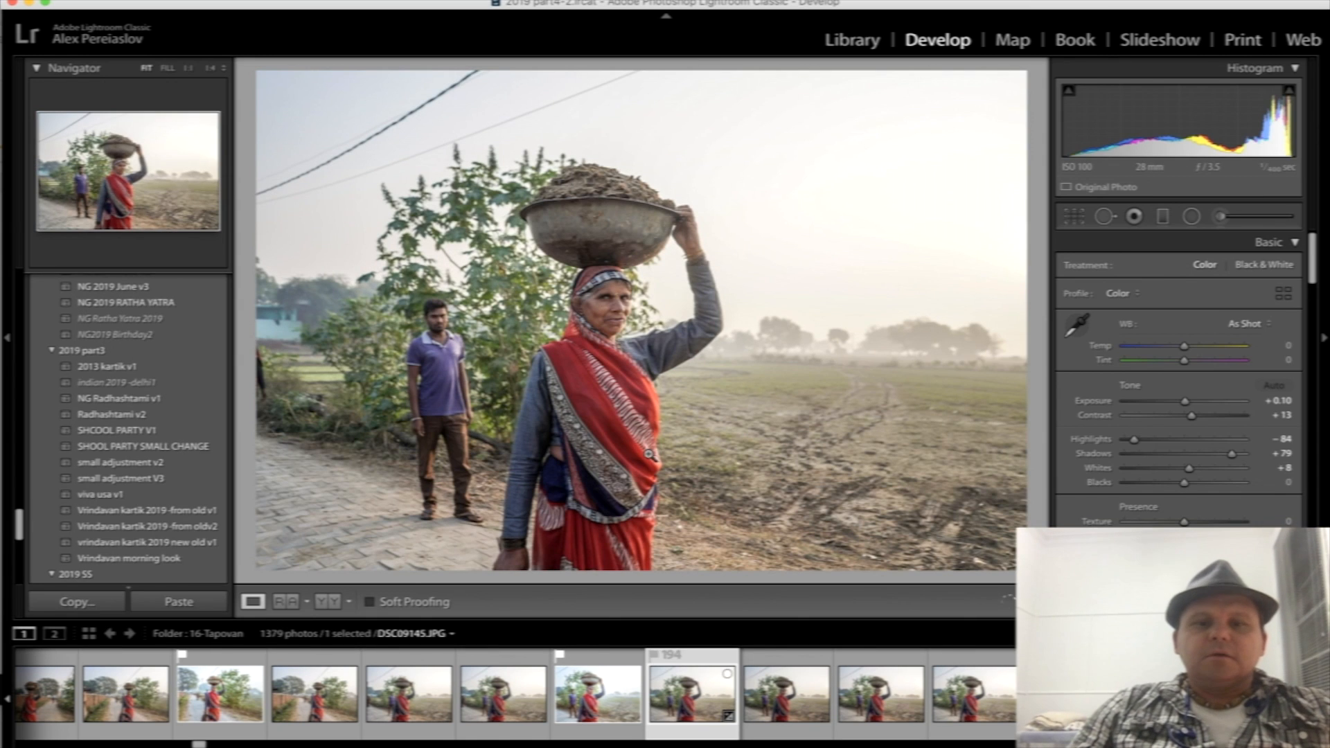
click(504, 707)
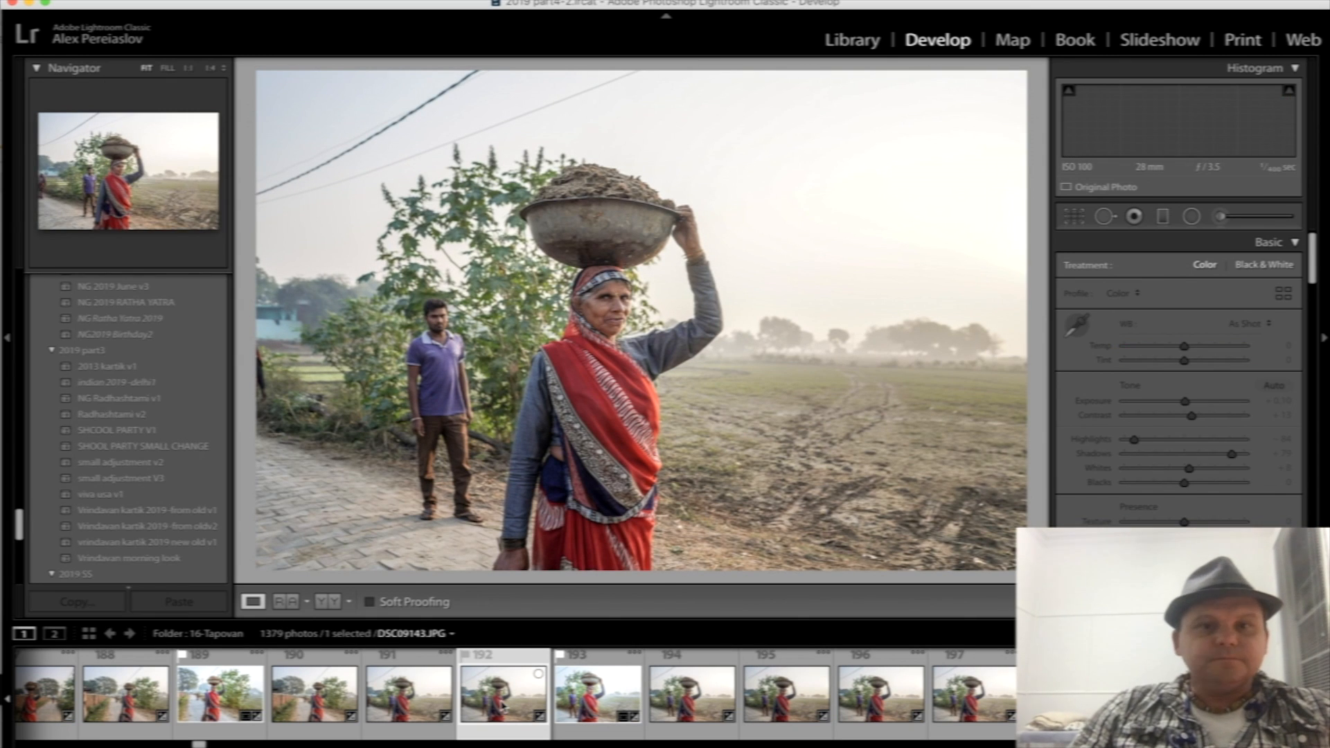
click(624, 710)
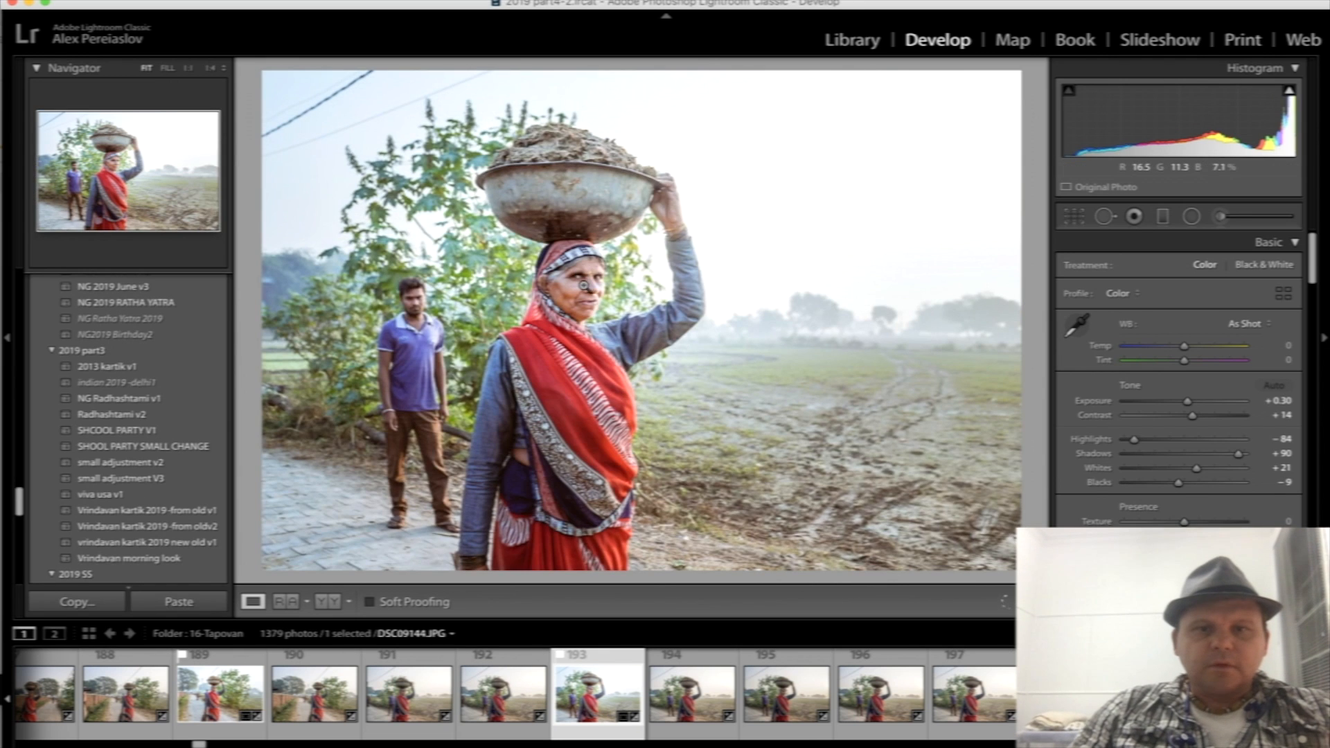
- Examine the basin-carrying woman's face in close-up, then return to the full view
click(583, 284)
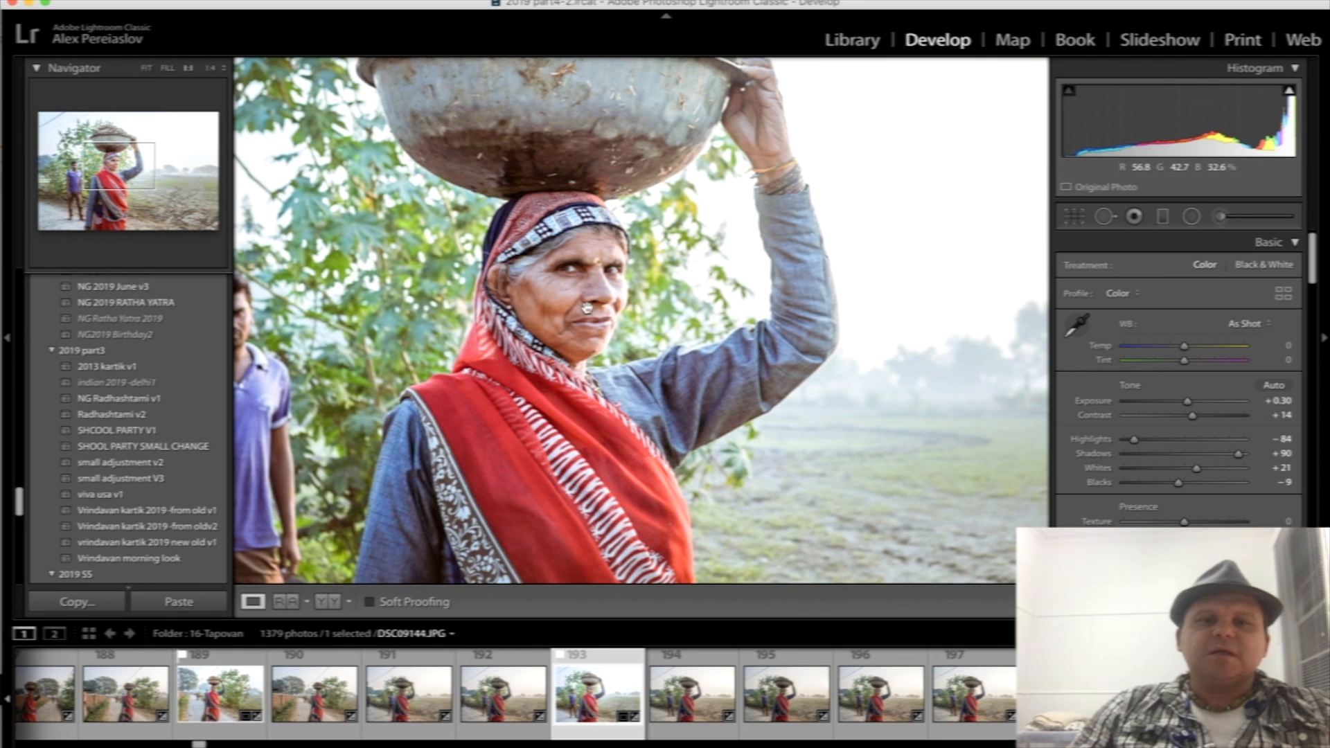
click(603, 483)
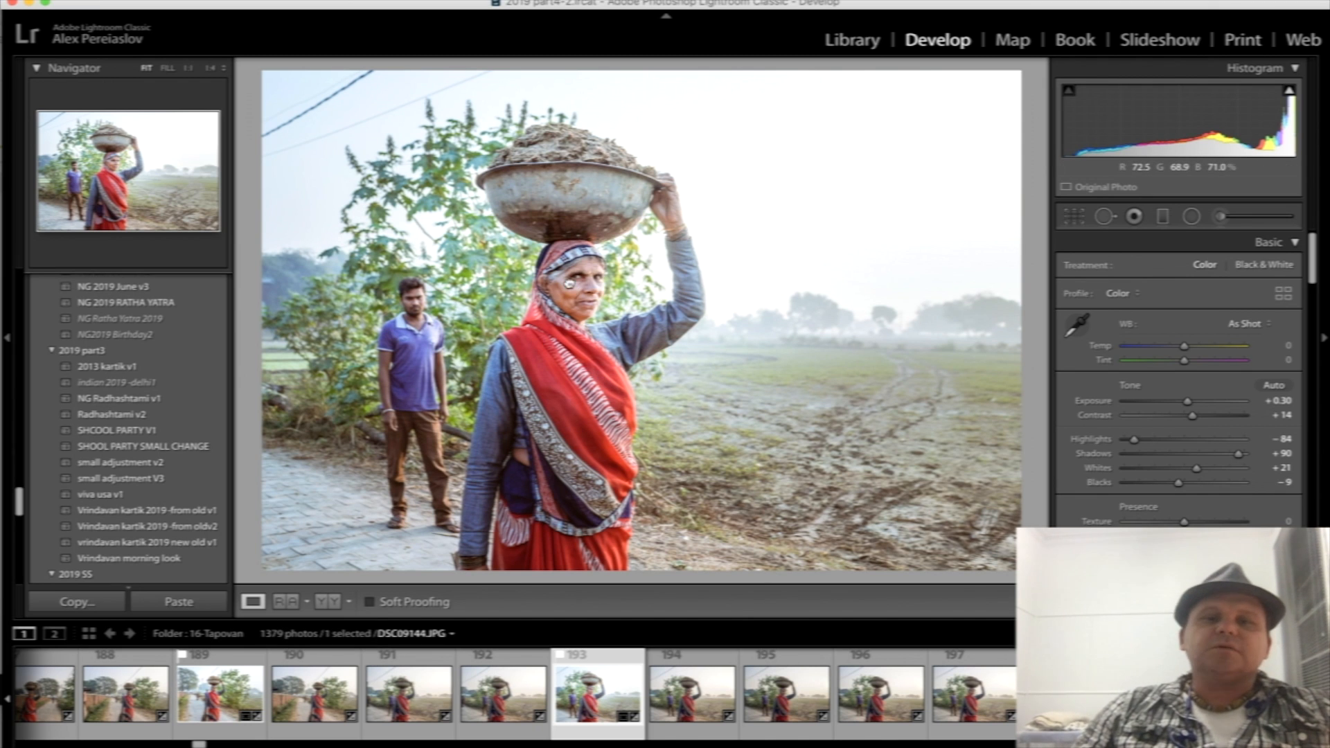
click(570, 284)
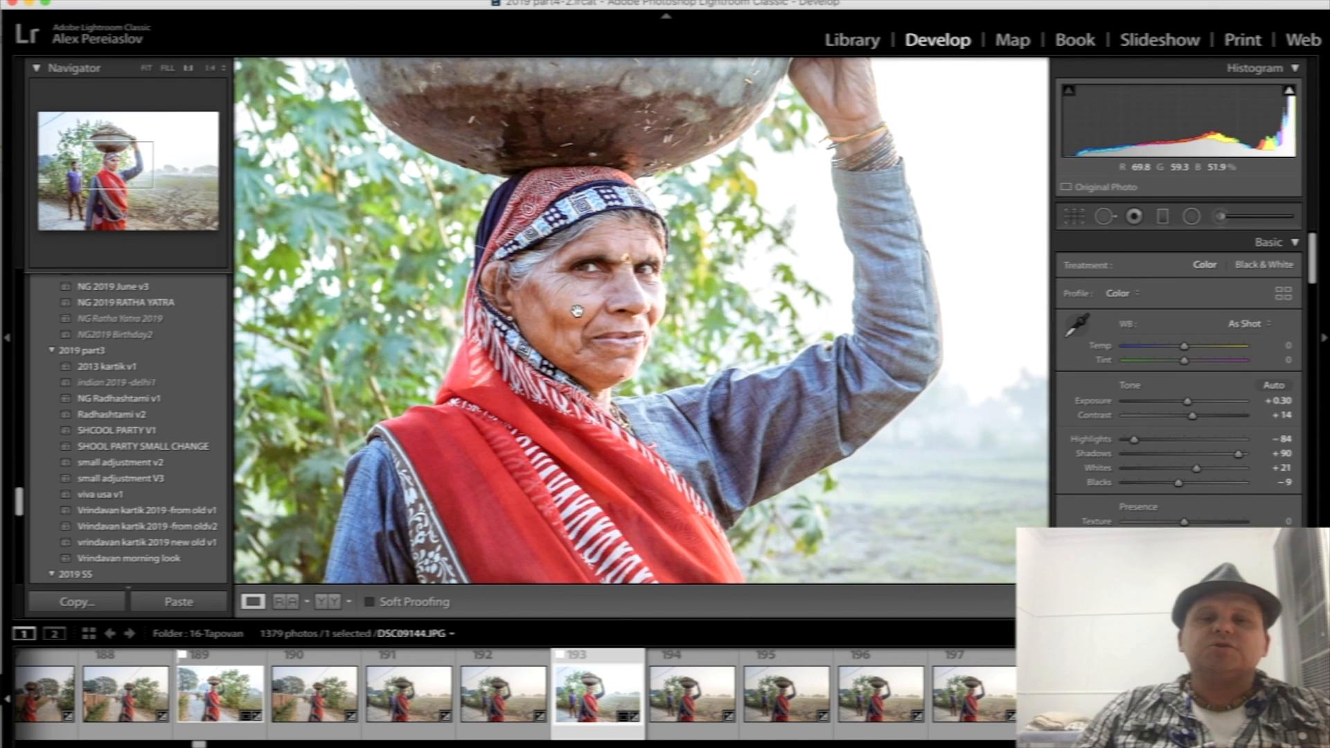
click(565, 303)
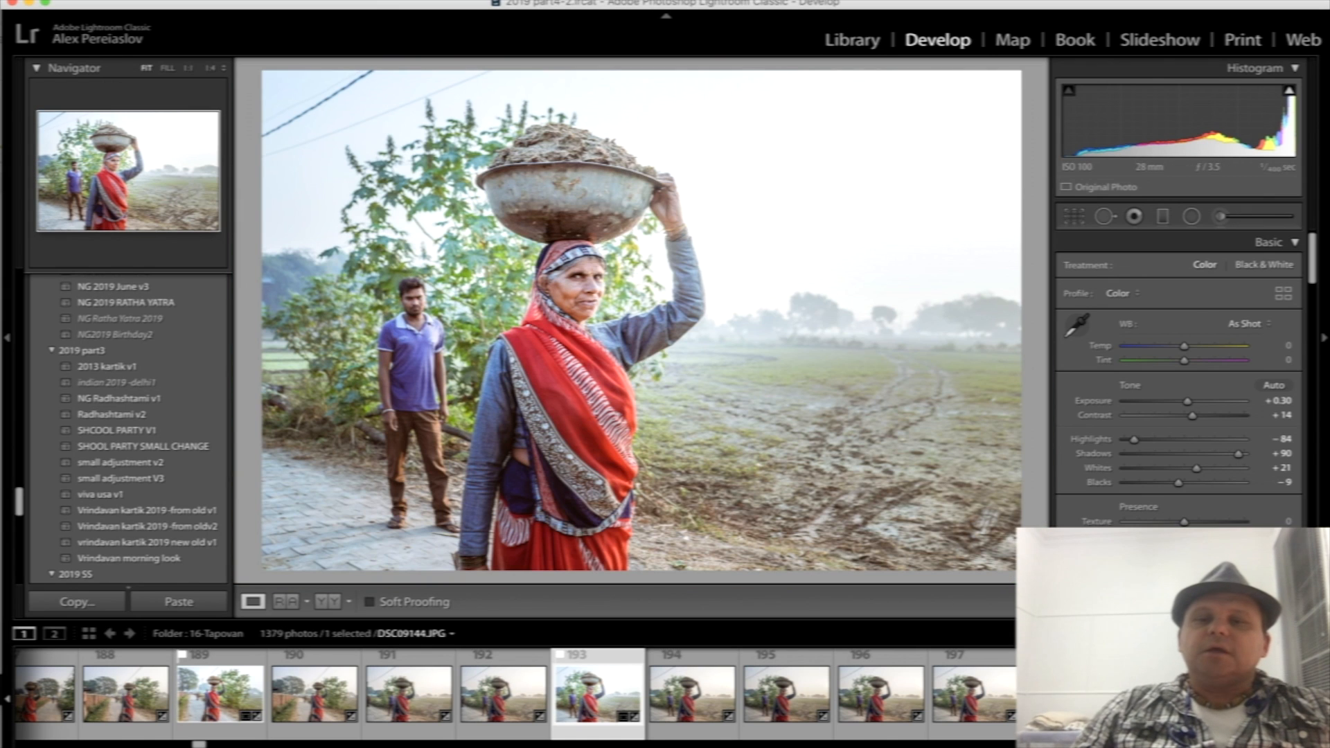
- Try an orange split-toning tint on the highlights, then a blue one, ending at hue 209 and saturation 80
scroll(1252, 454, down, 15)
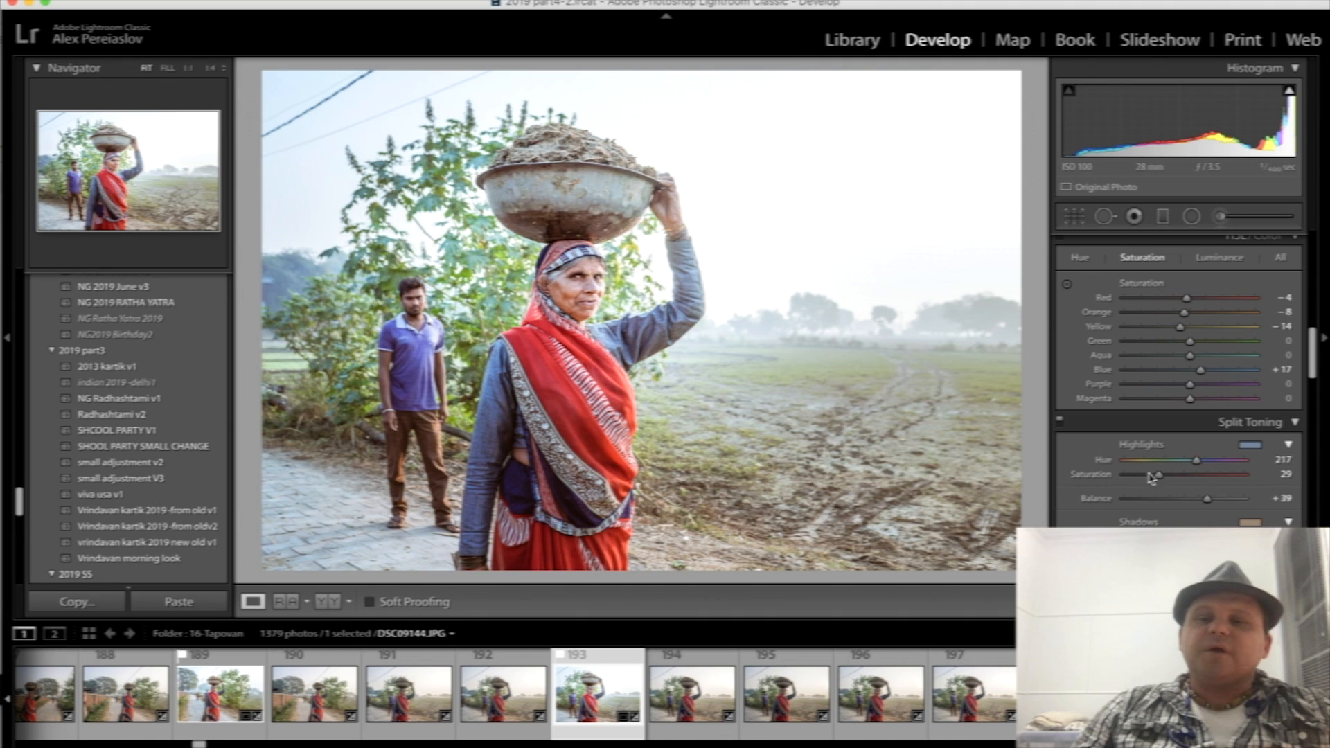
click(1252, 446)
click(941, 476)
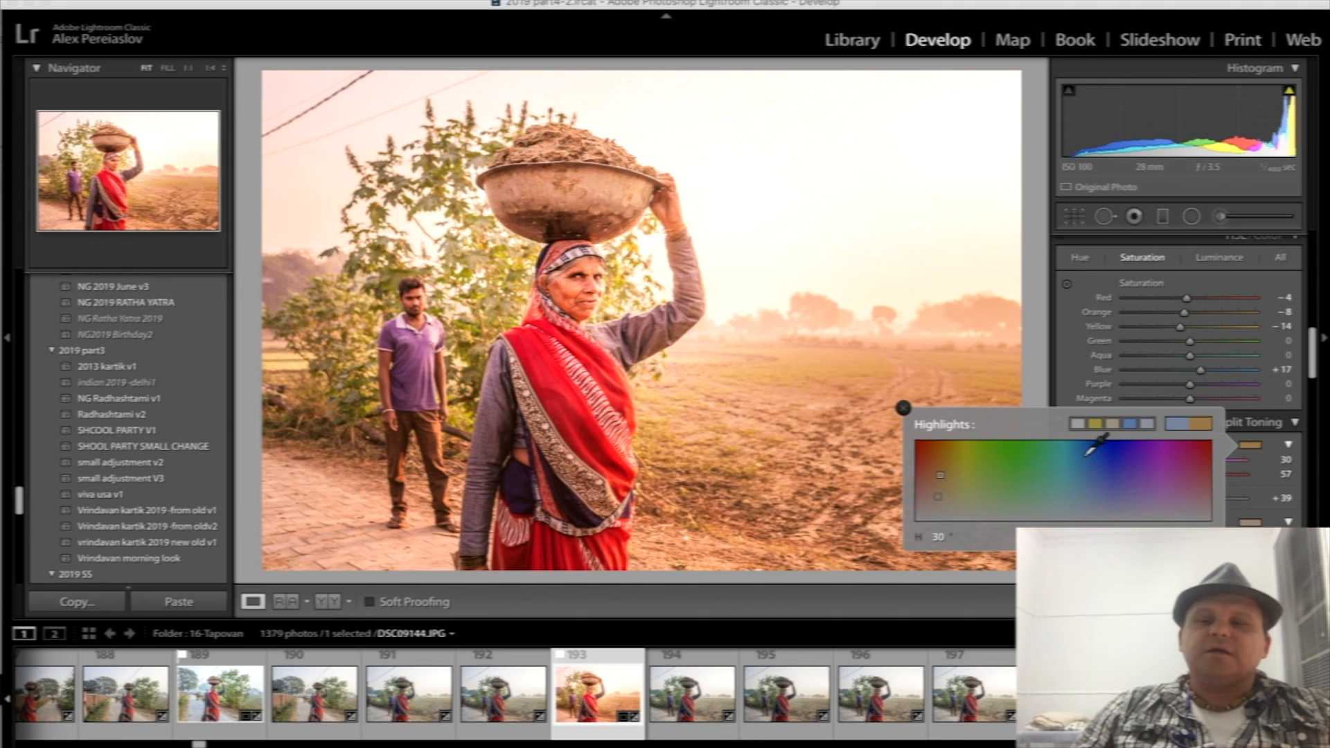
click(1094, 481)
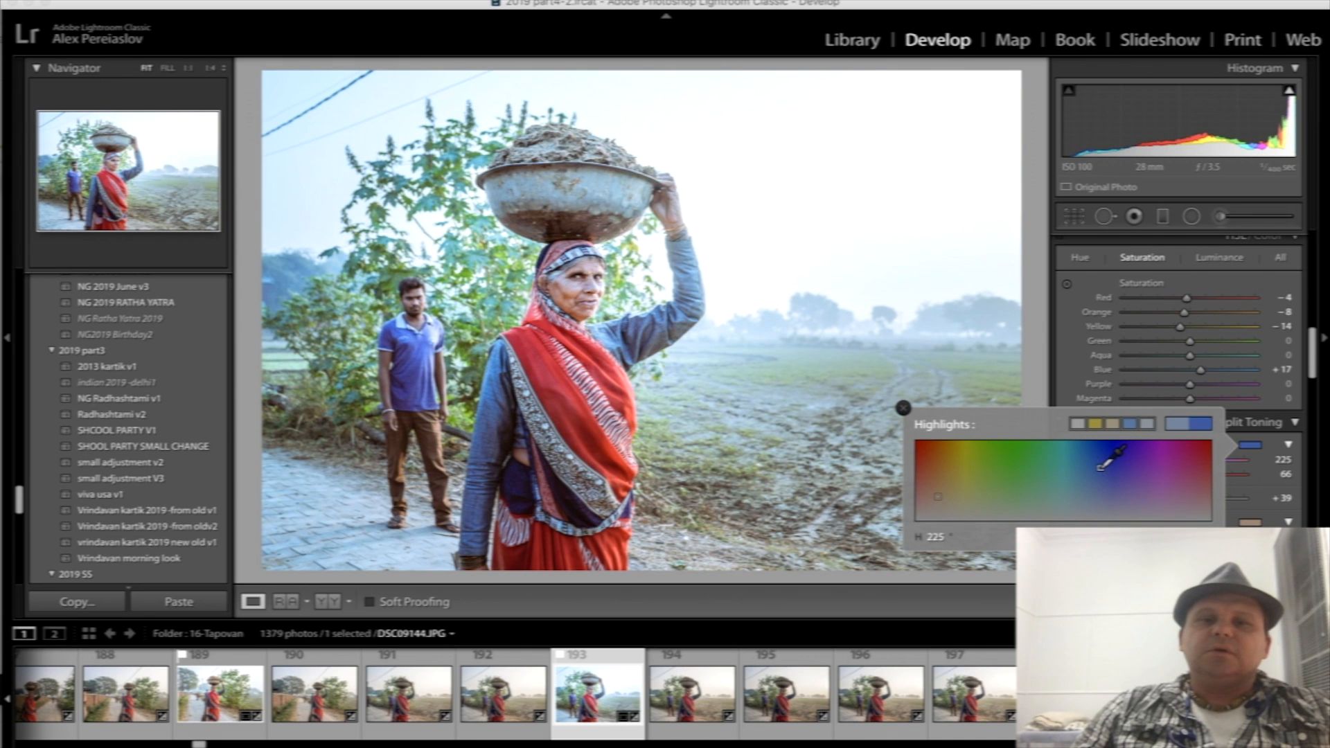
click(1100, 468)
click(1088, 456)
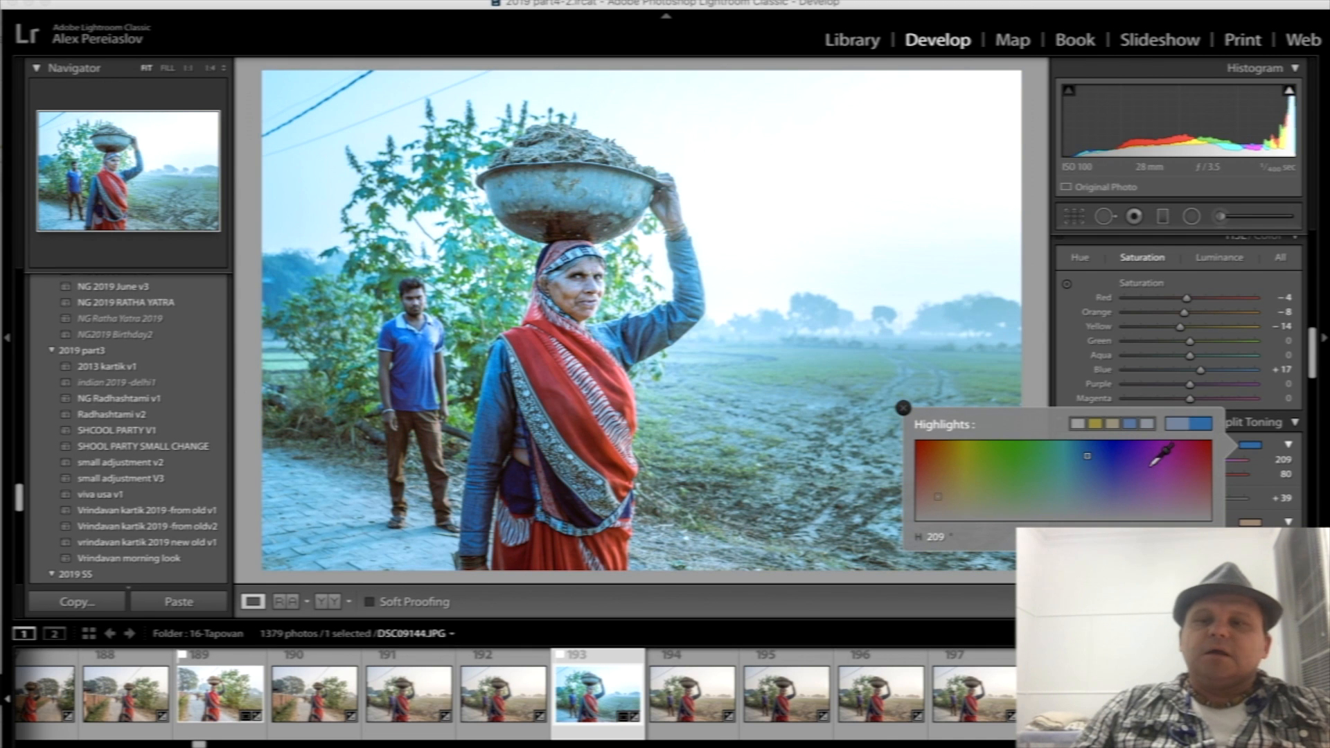
click(1254, 447)
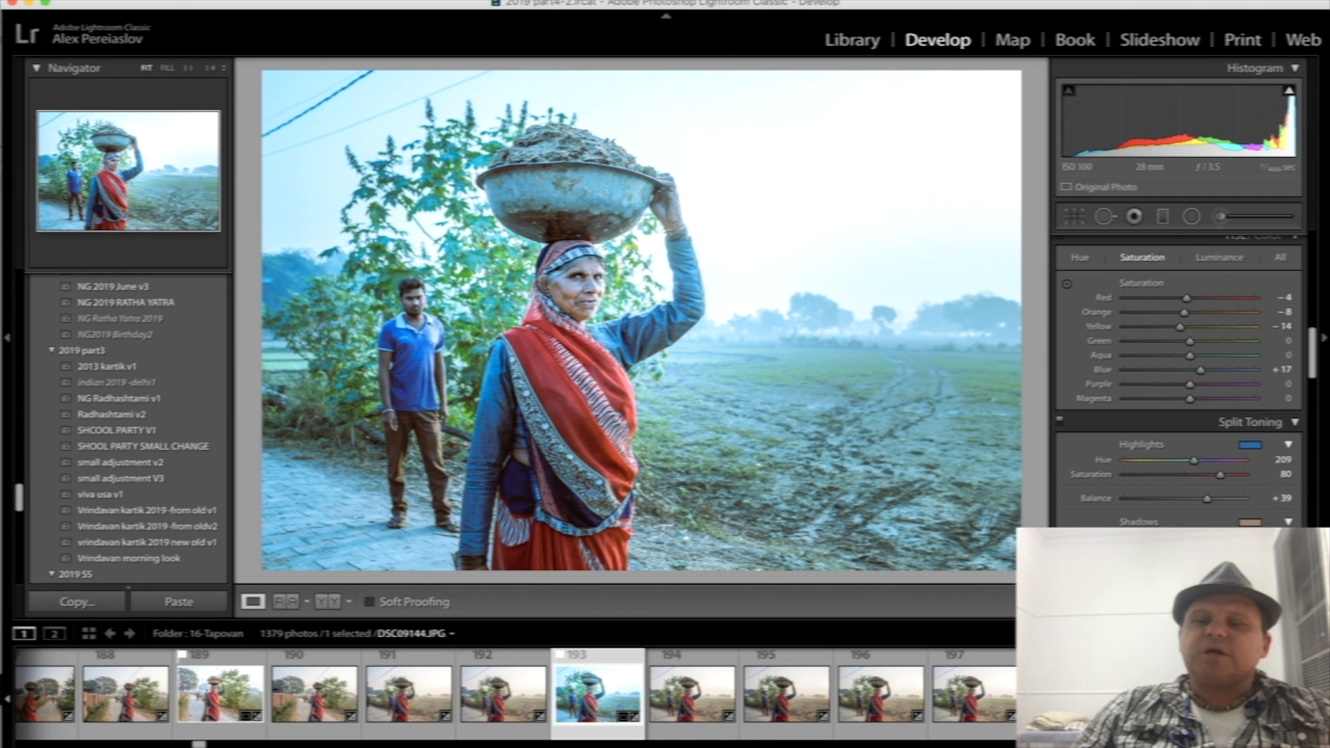
- Try several split-toning tints on the shadows, including a pink one, ending on a warm tone at hue 33
click(1252, 522)
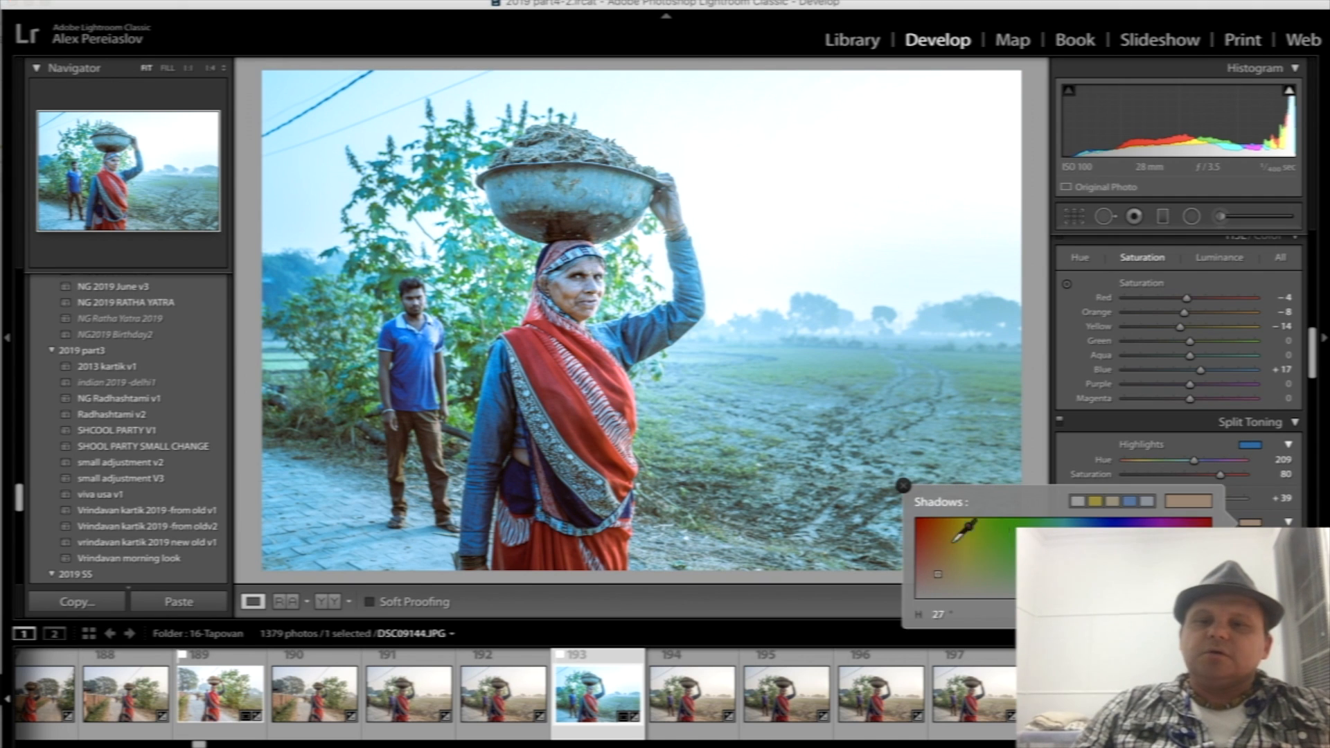
click(928, 544)
click(1084, 561)
click(940, 551)
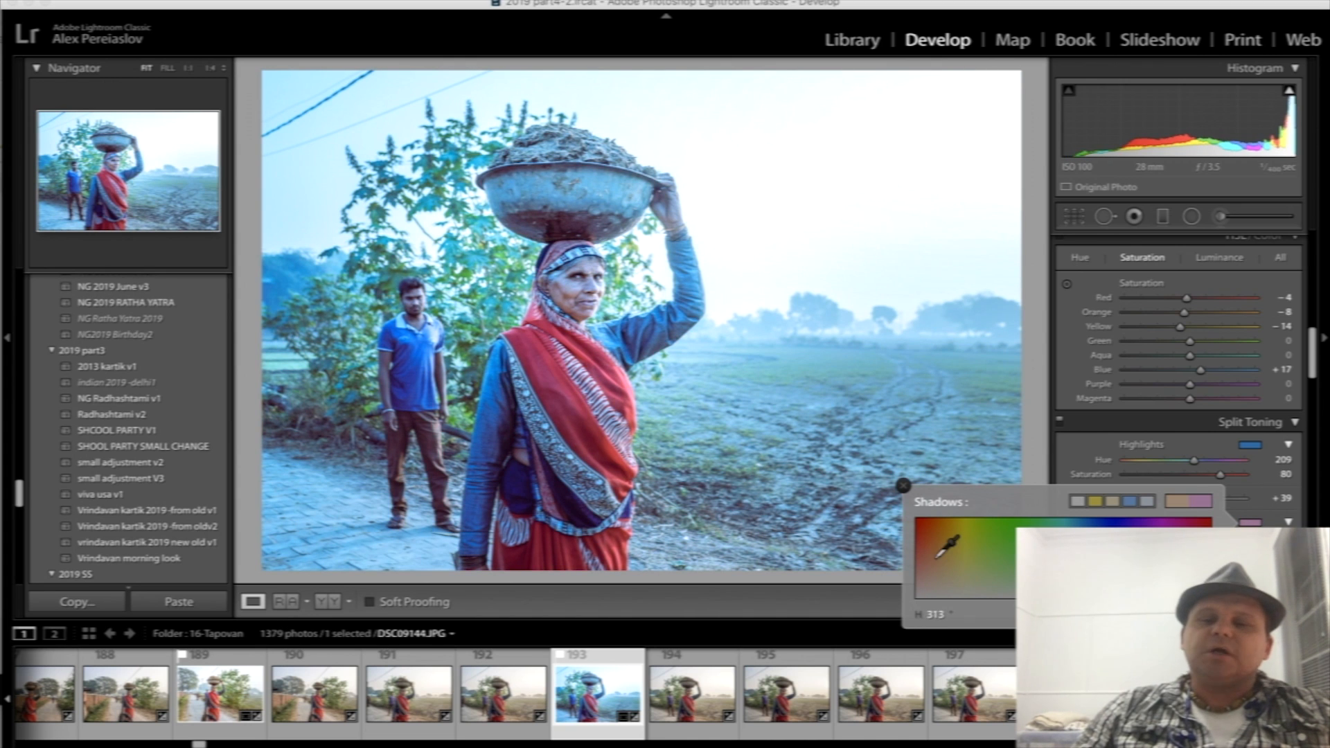
click(944, 555)
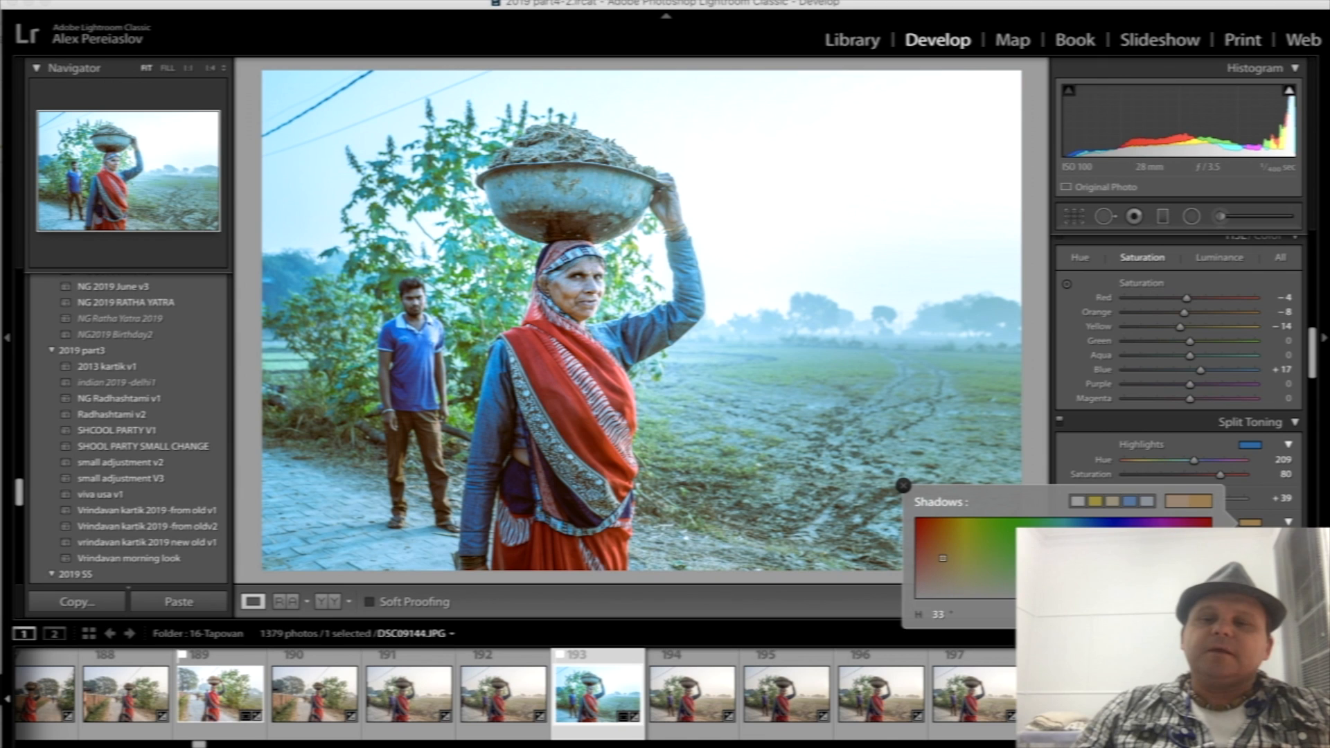
- Try a green highlight tint of hue 88 and saturation 61, and check it on the woman's face in close-up
click(1252, 447)
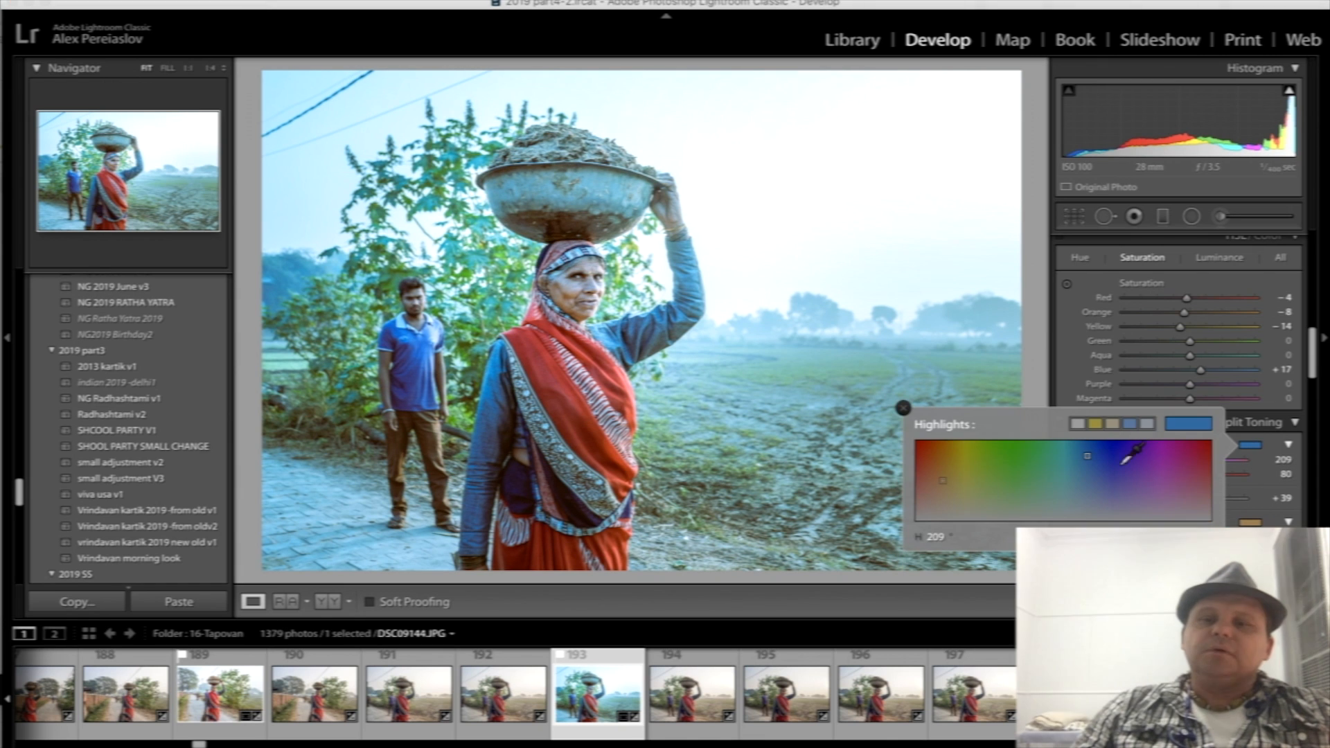
click(989, 472)
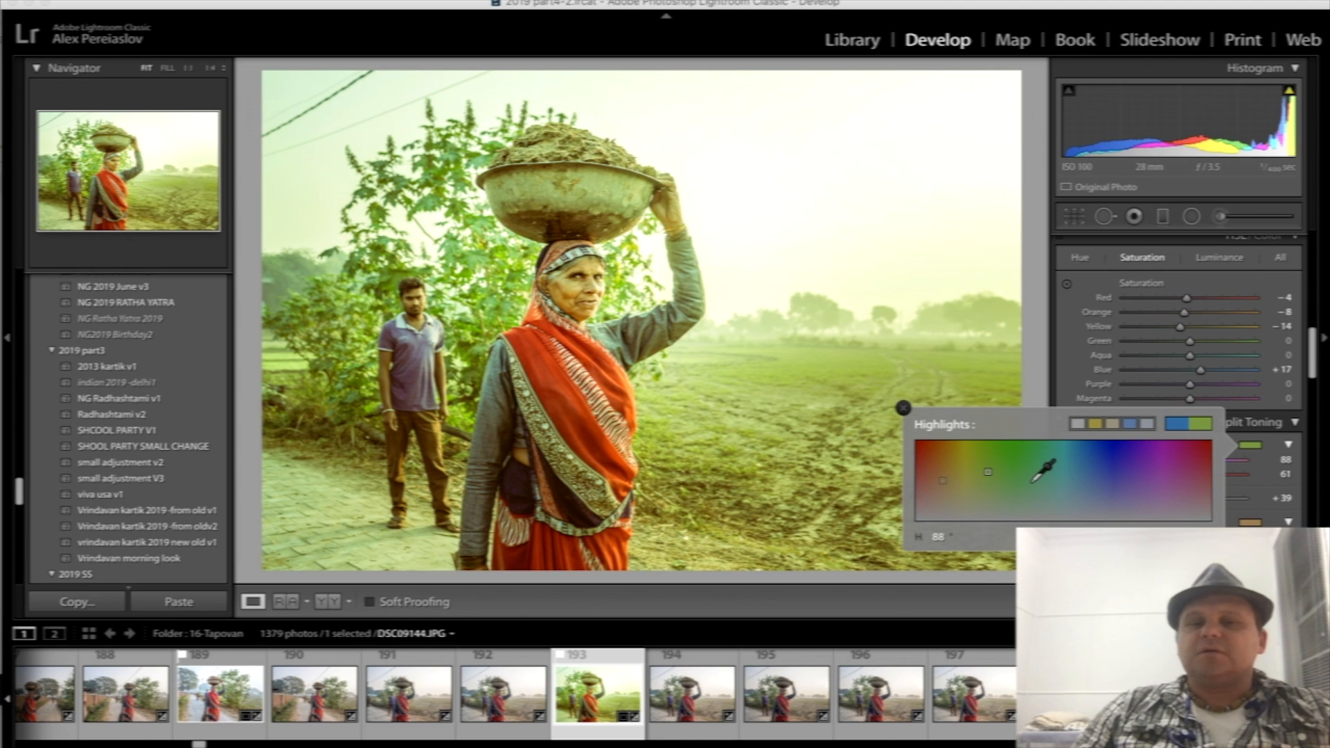
click(587, 288)
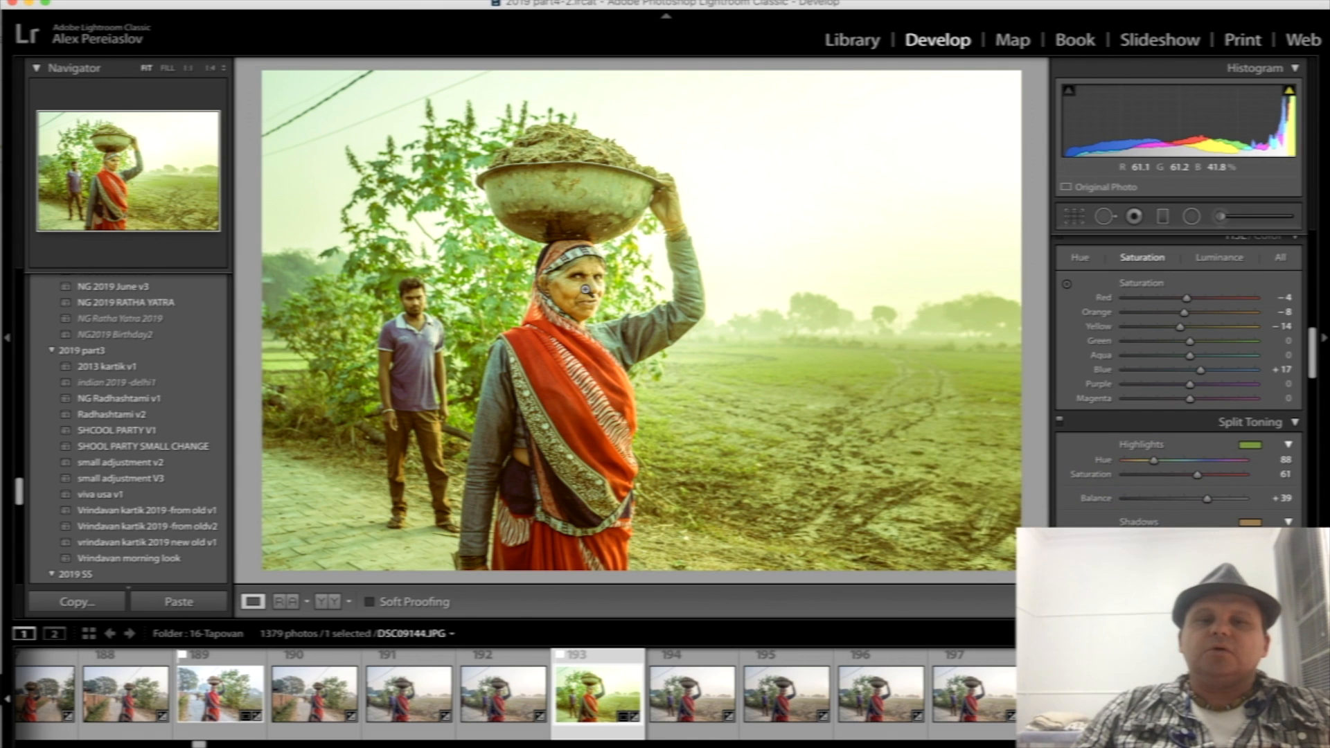
click(586, 280)
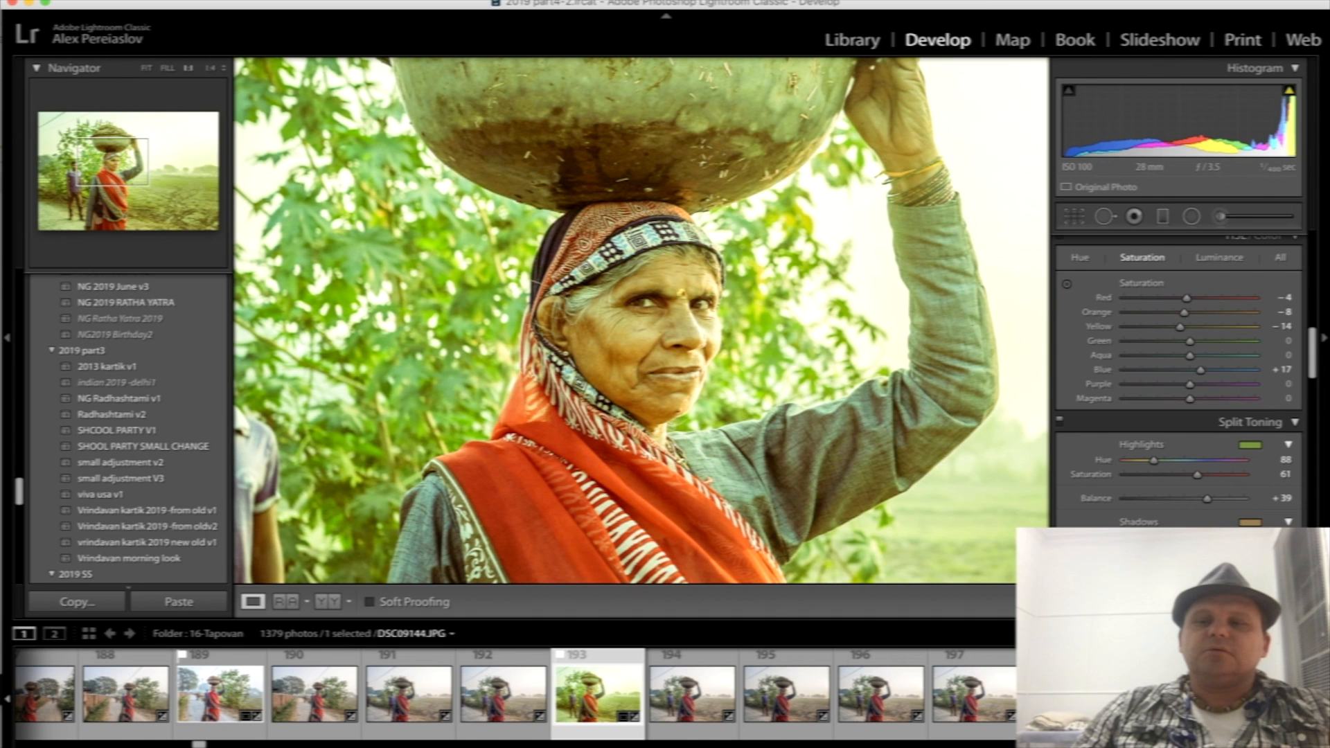
- Reset all develop settings of the basin-carrying woman's photo and bring her face into close-up
click(1242, 601)
drag(871, 418, 745, 365)
click(608, 310)
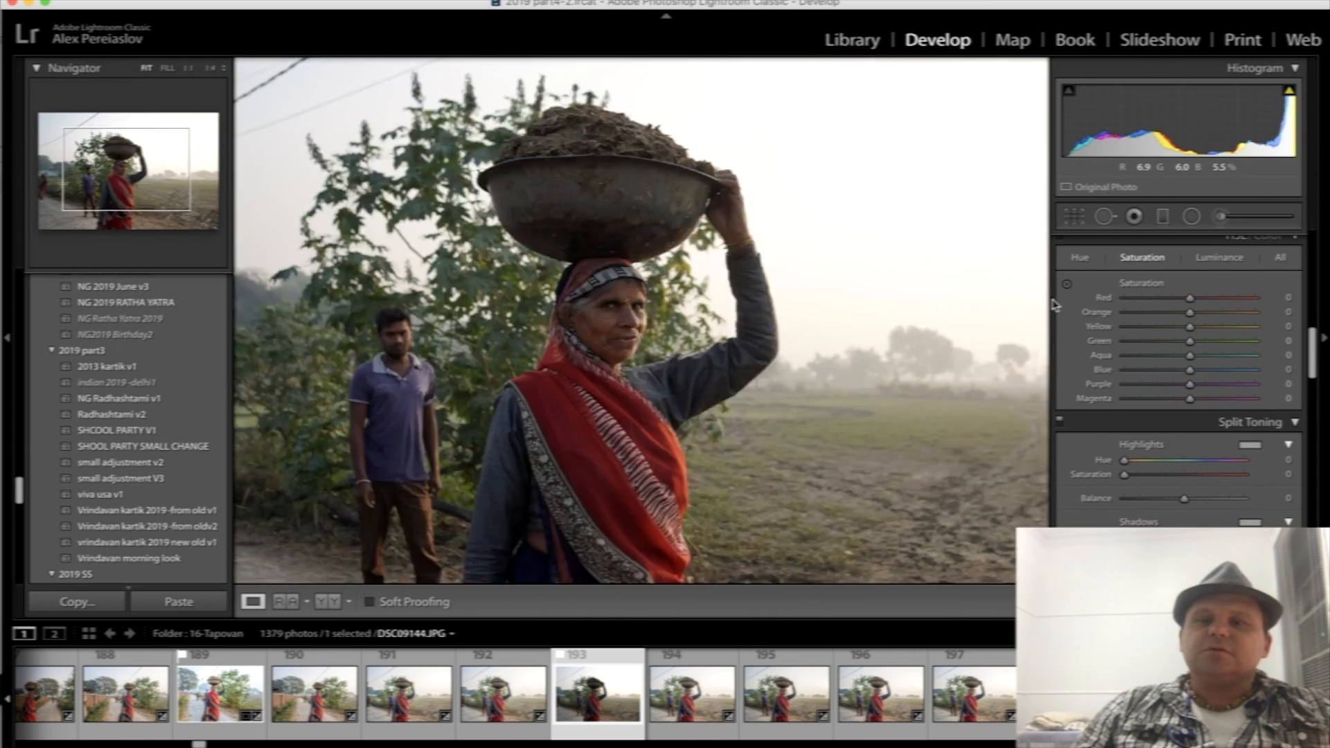
click(610, 299)
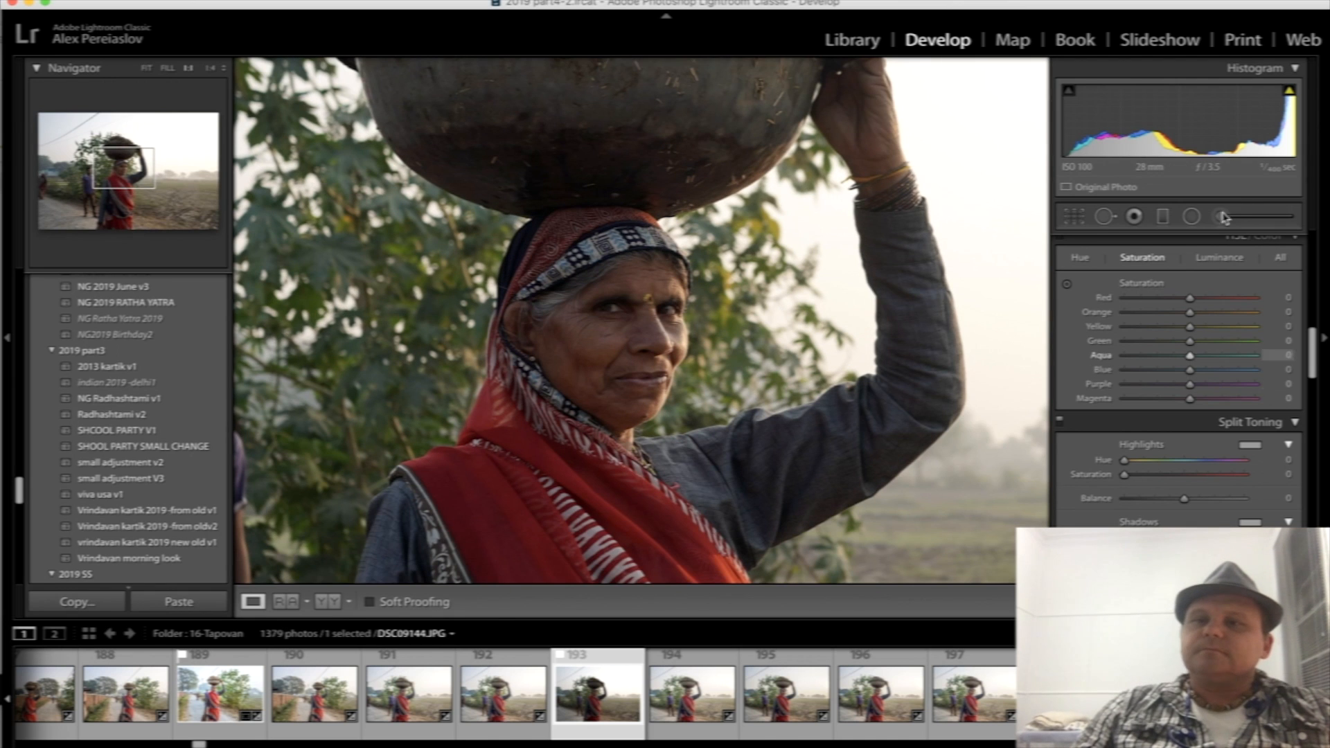
- Paint the woman's face with the Adjustment Brush using exposure 0.06 and shadows 16, and finish the brush edit
scroll(1221, 388, up, 10)
key(k)
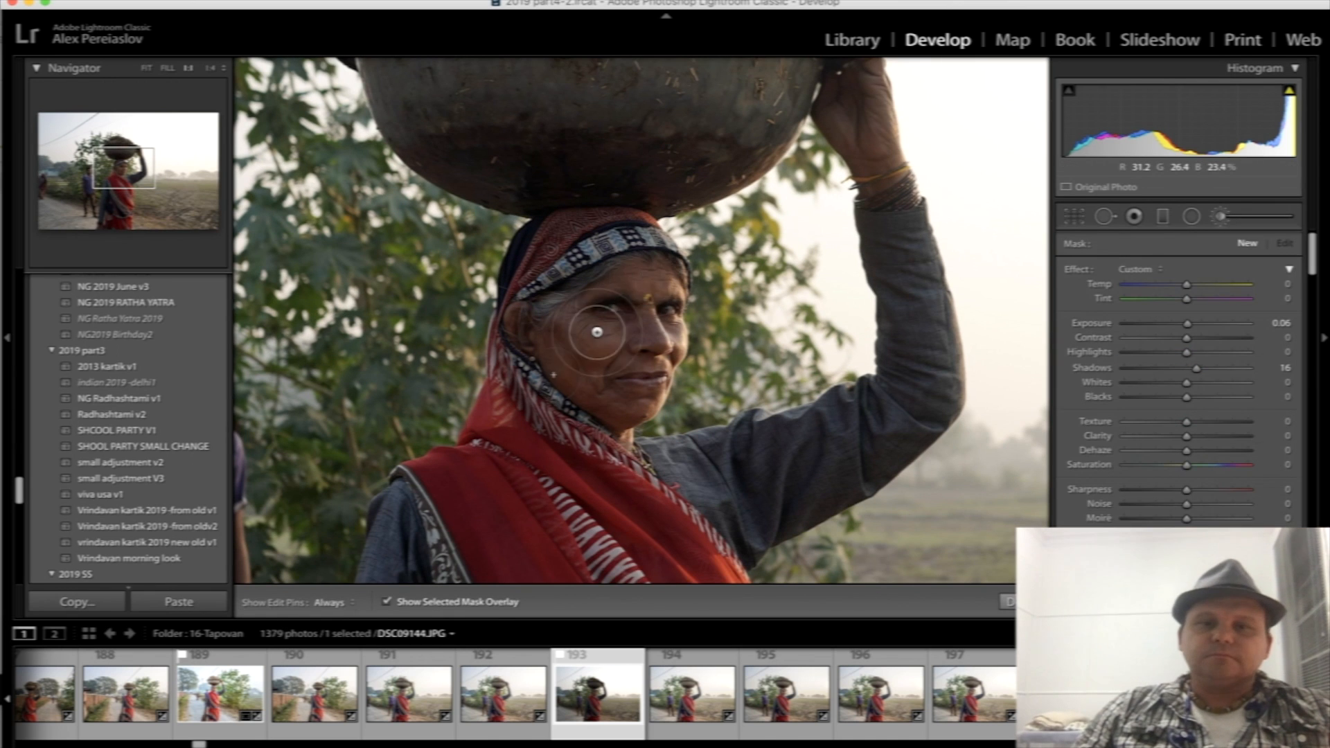
mouse_move(603, 315)
mouse_down()
mouse_move(616, 376)
mouse_move(651, 380)
mouse_move(653, 298)
mouse_move(670, 326)
mouse_move(655, 306)
mouse_move(581, 307)
mouse_move(559, 329)
mouse_move(655, 302)
mouse_move(650, 349)
mouse_up()
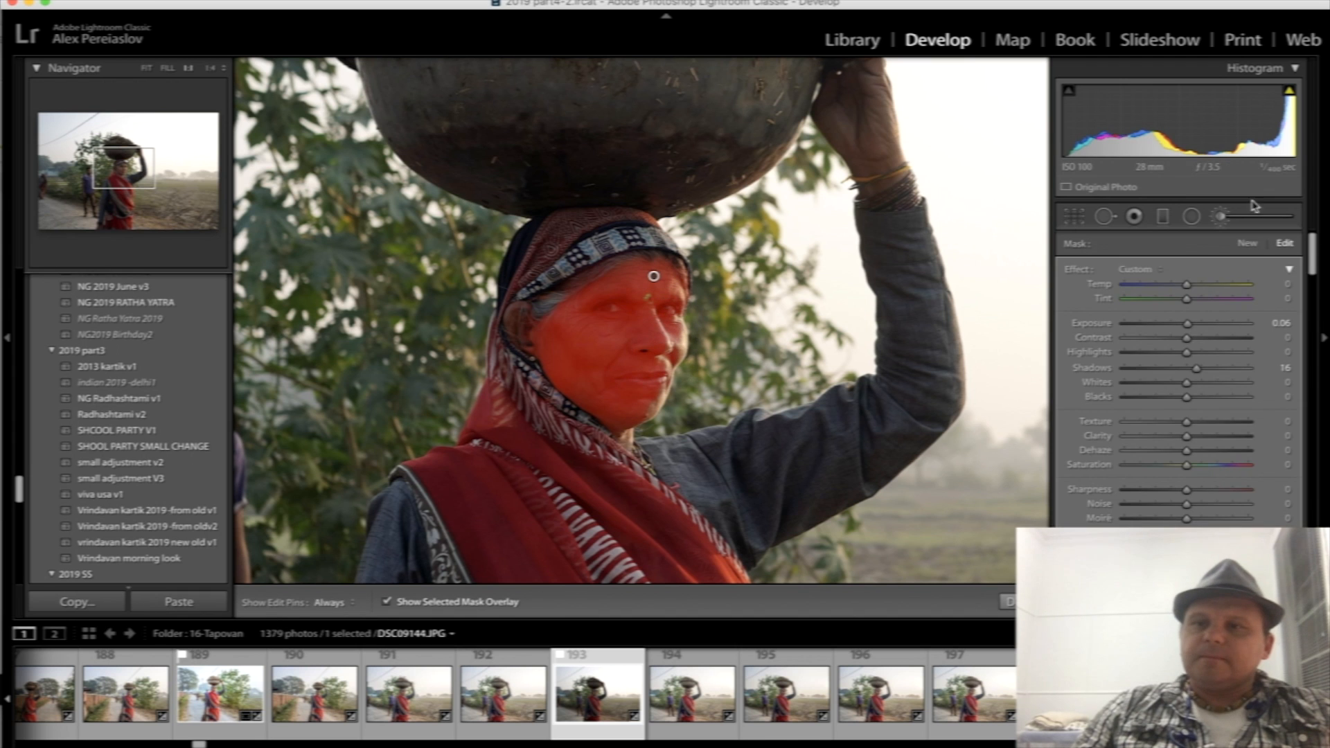
click(1225, 217)
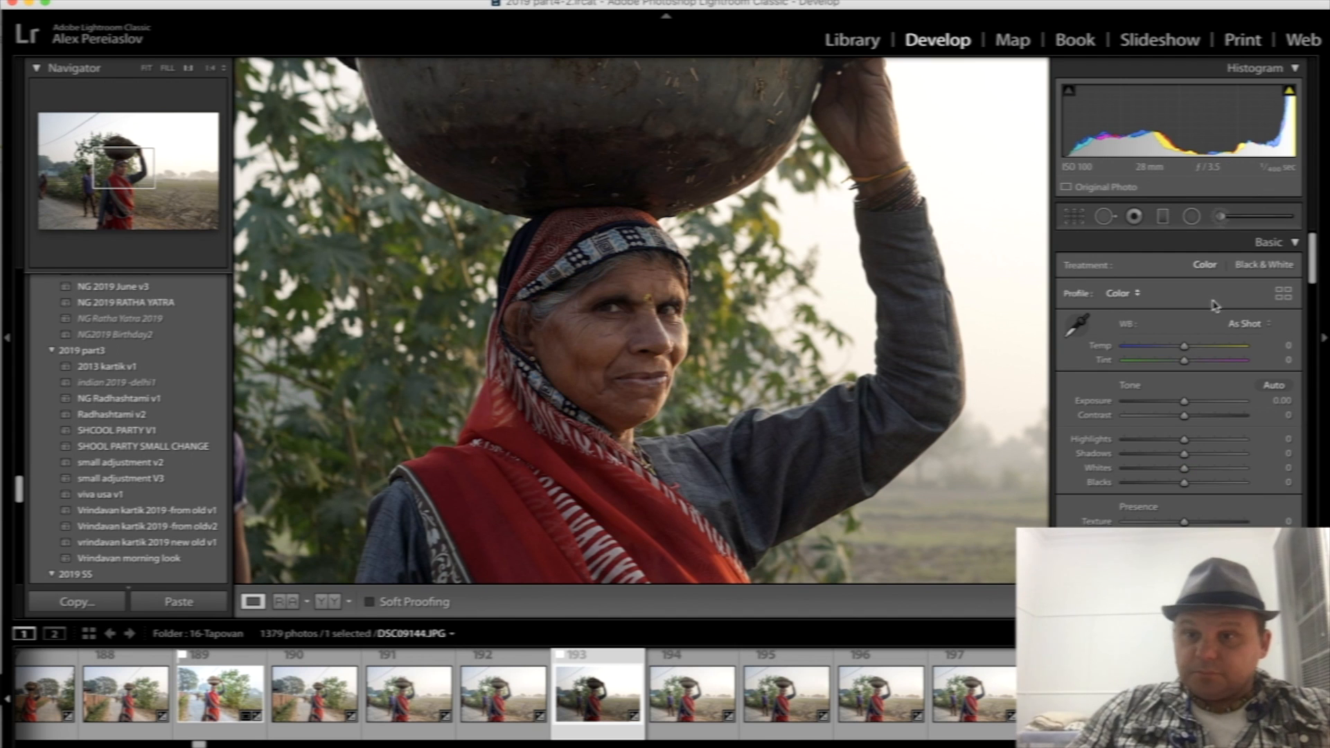
- Brighten the whole photo by setting exposure to +0.65 and shadows to +25
drag(1181, 402, 1193, 404)
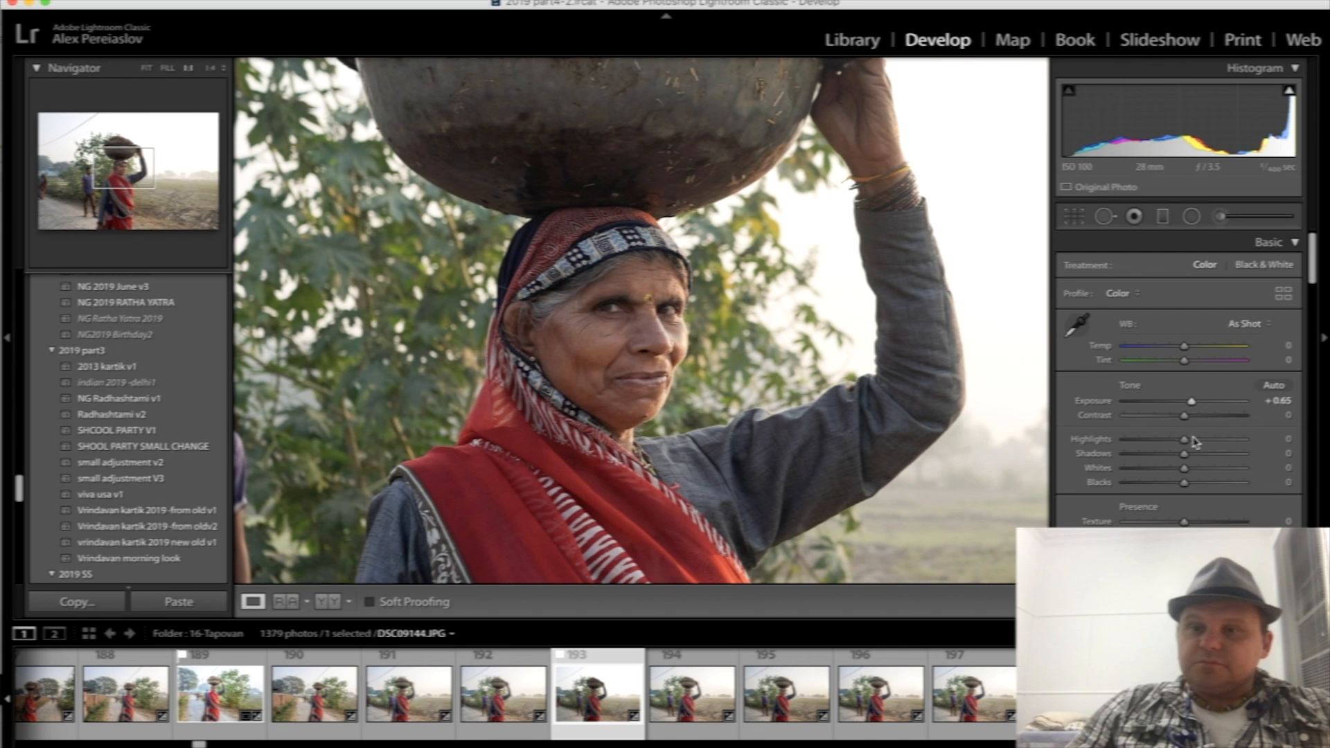
click(1198, 457)
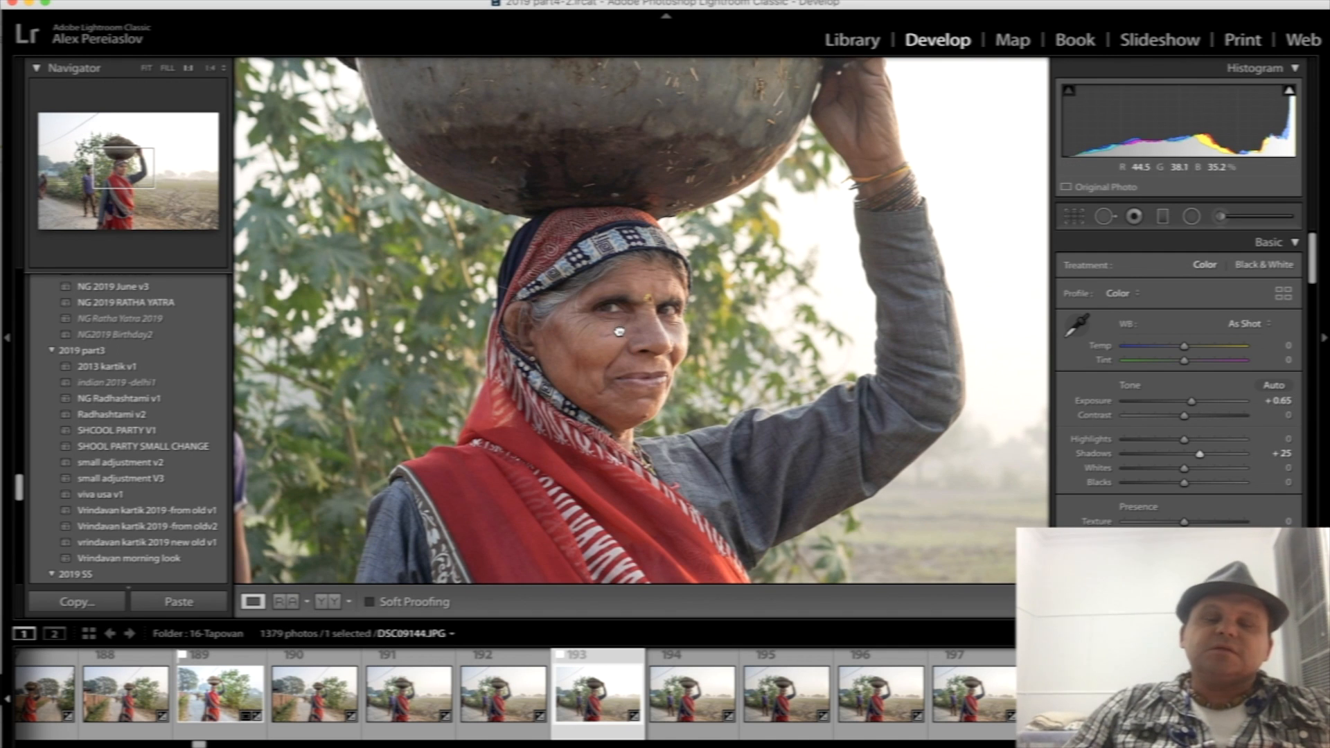
- Try a warm split-toning tint on the highlights, then set them to a blue of hue 206 and saturation 48
scroll(1192, 485, down, 10)
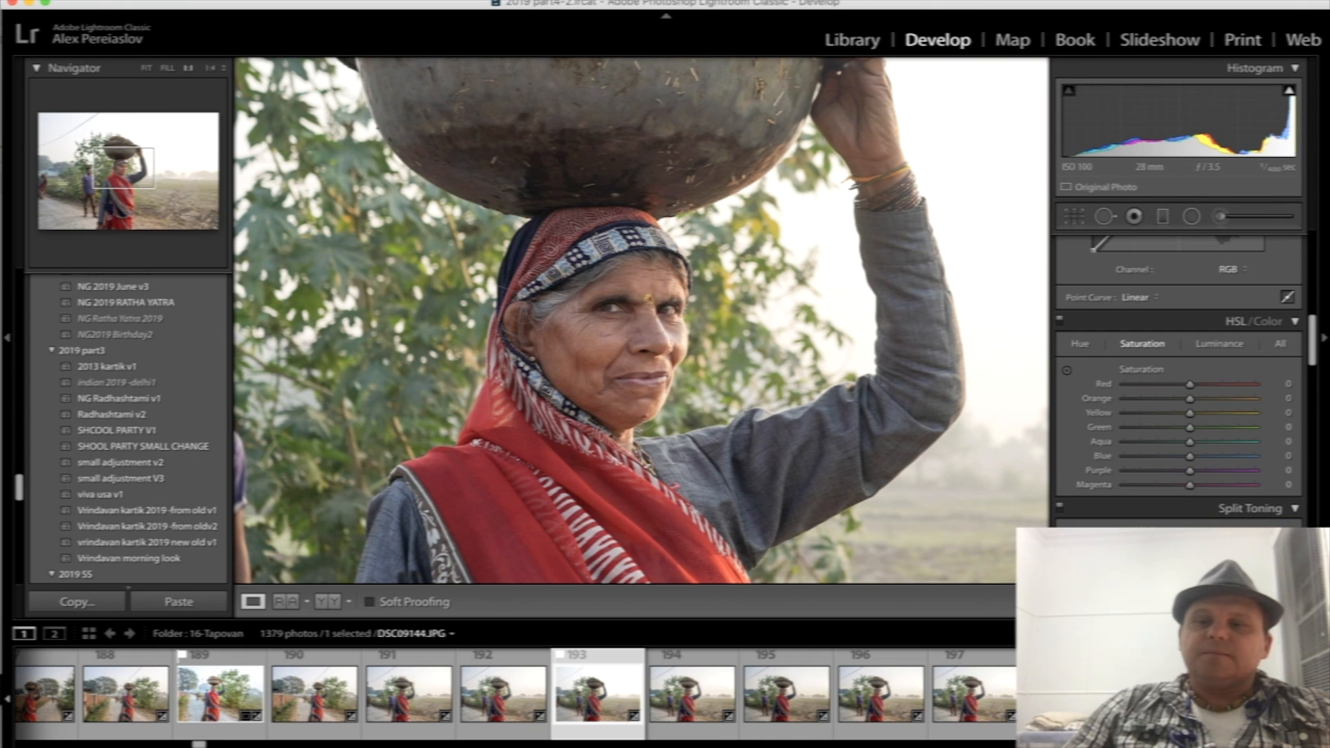
click(1252, 536)
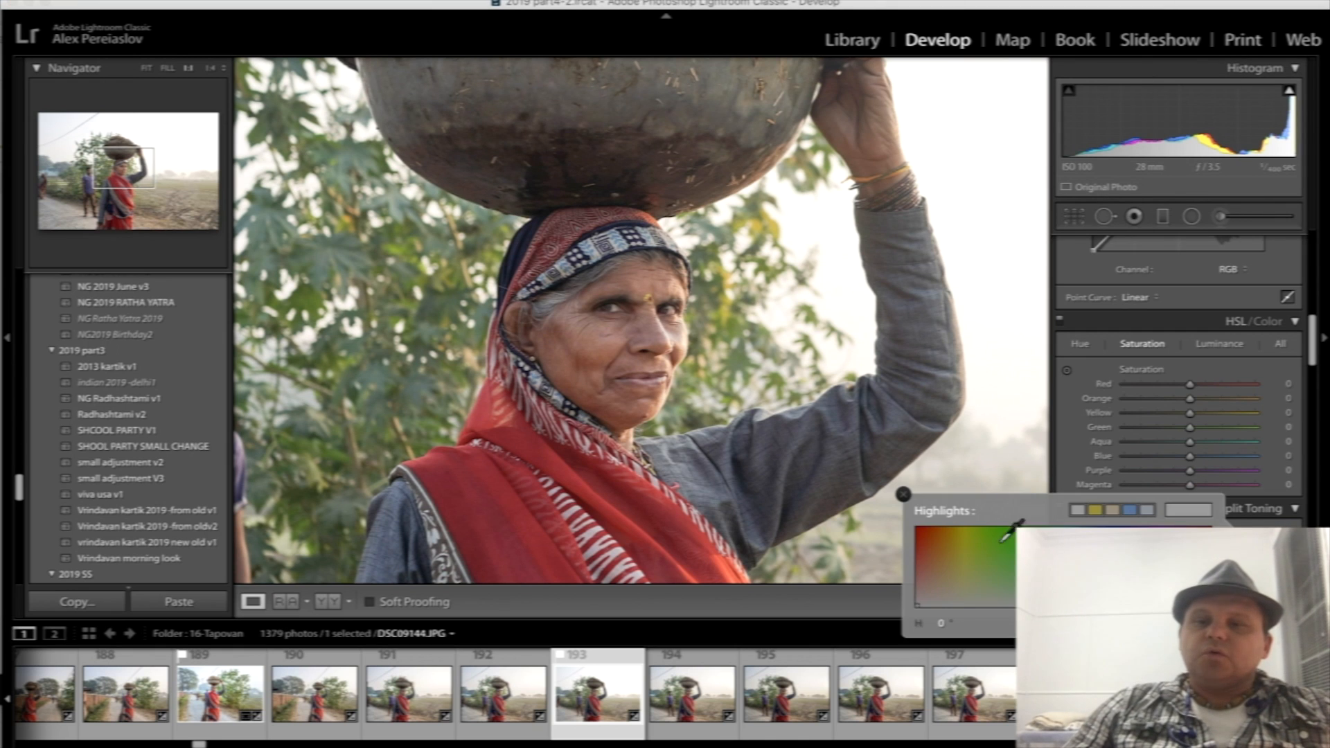
click(935, 577)
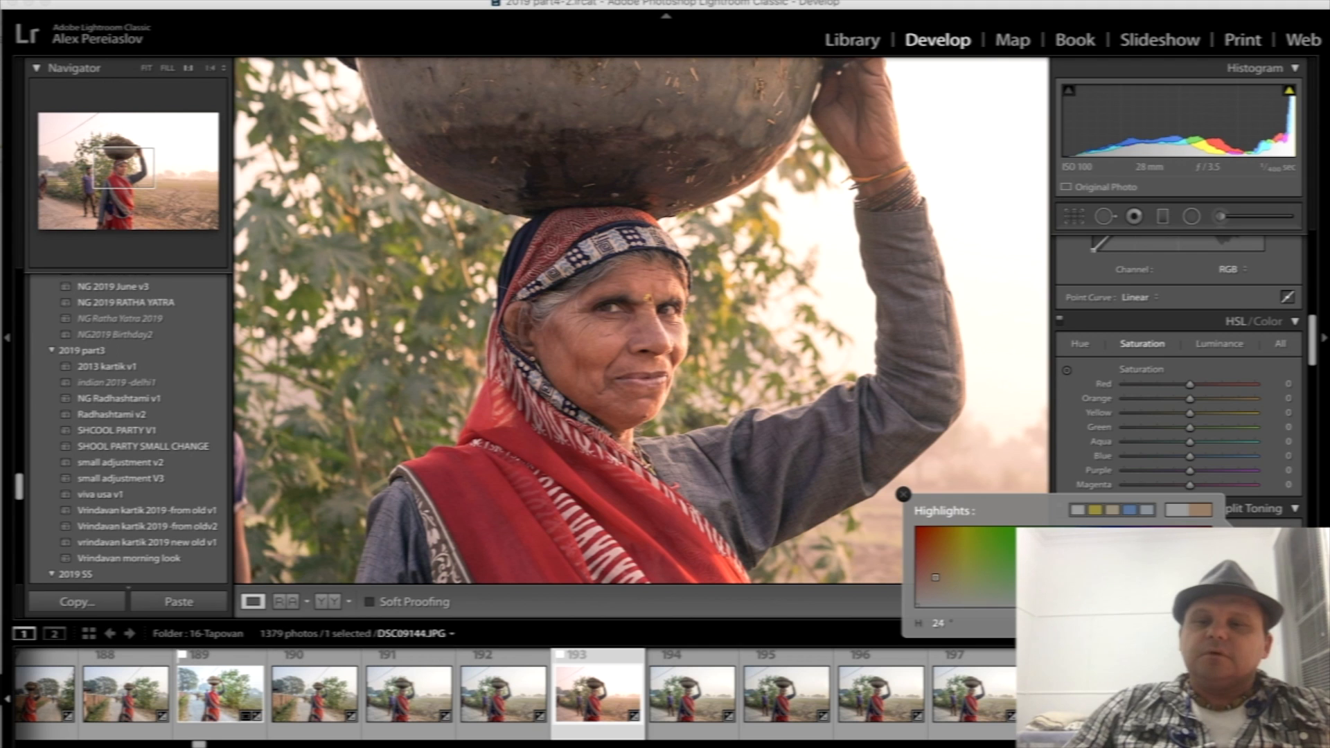
click(1086, 573)
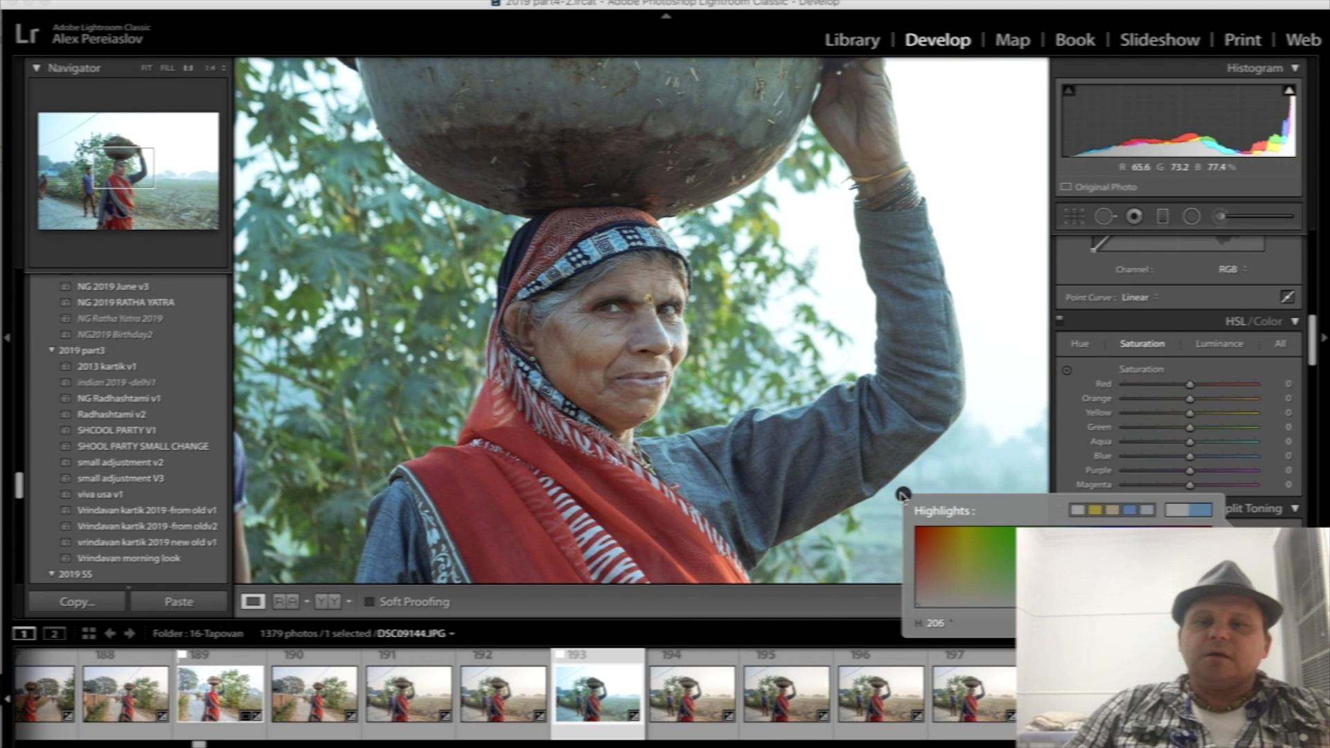
click(903, 494)
- Tint the shadows in split toning with a warm tone of hue 39 and saturation 34
scroll(1225, 482, down, 5)
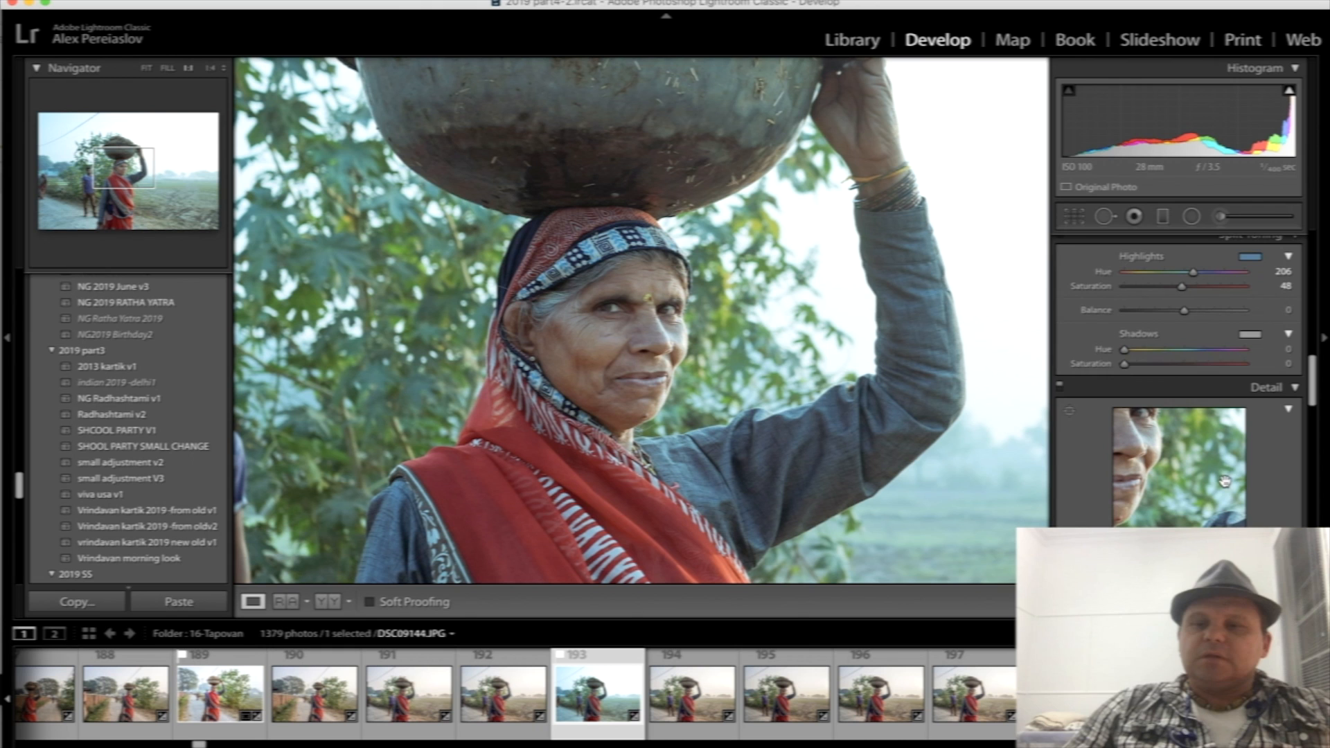
scroll(1247, 361, down, 1)
click(1250, 325)
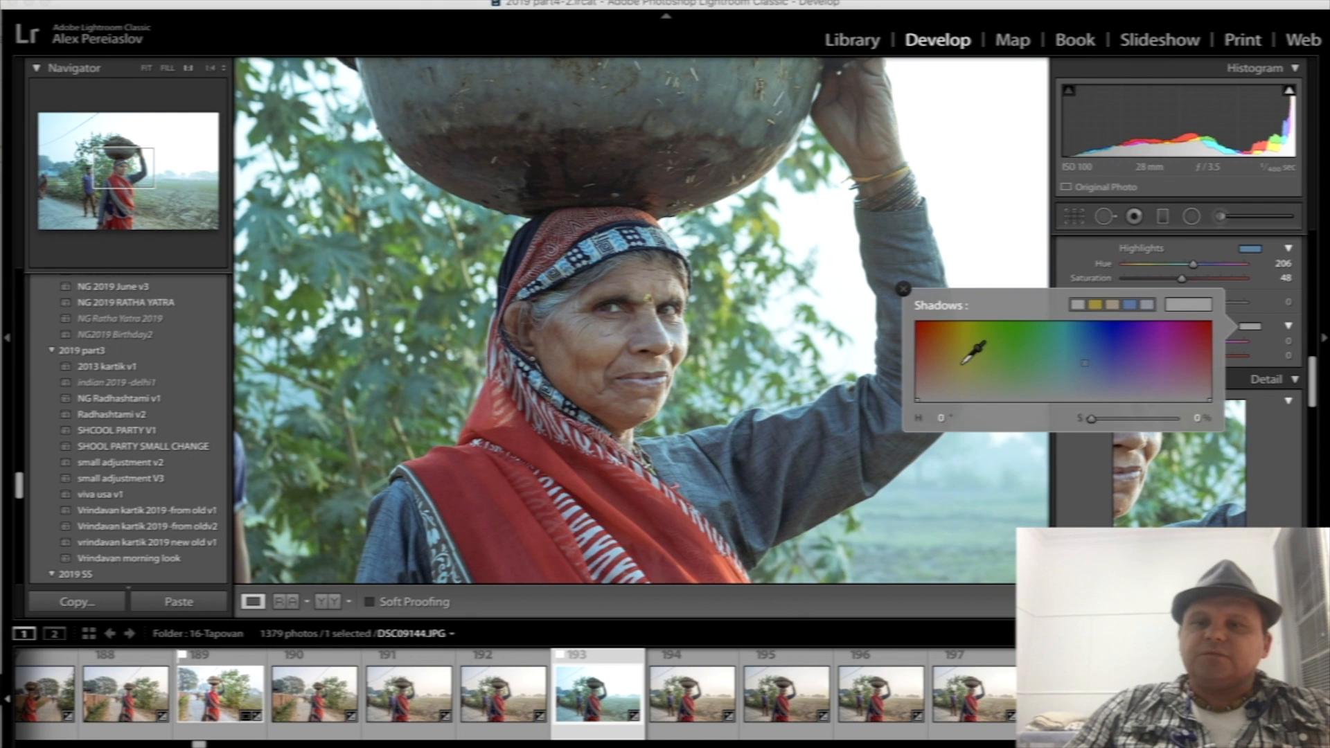
click(944, 374)
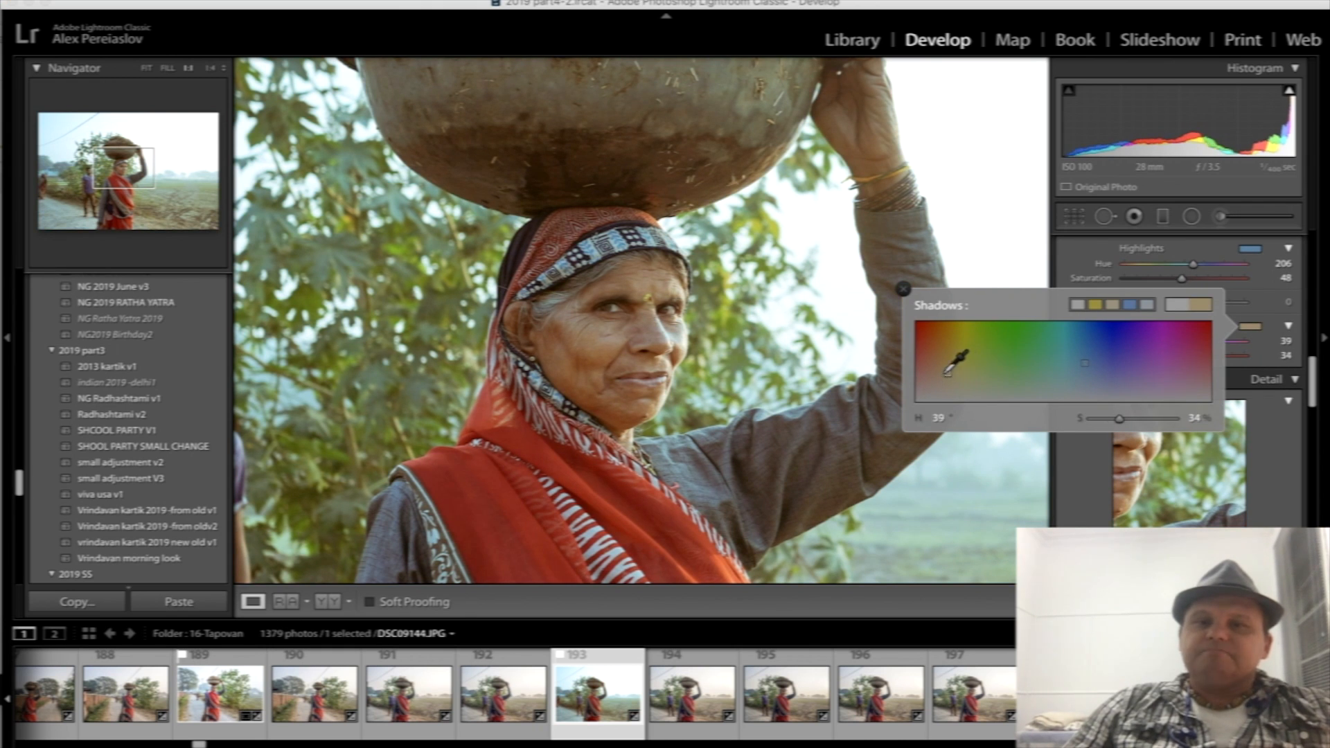
click(904, 289)
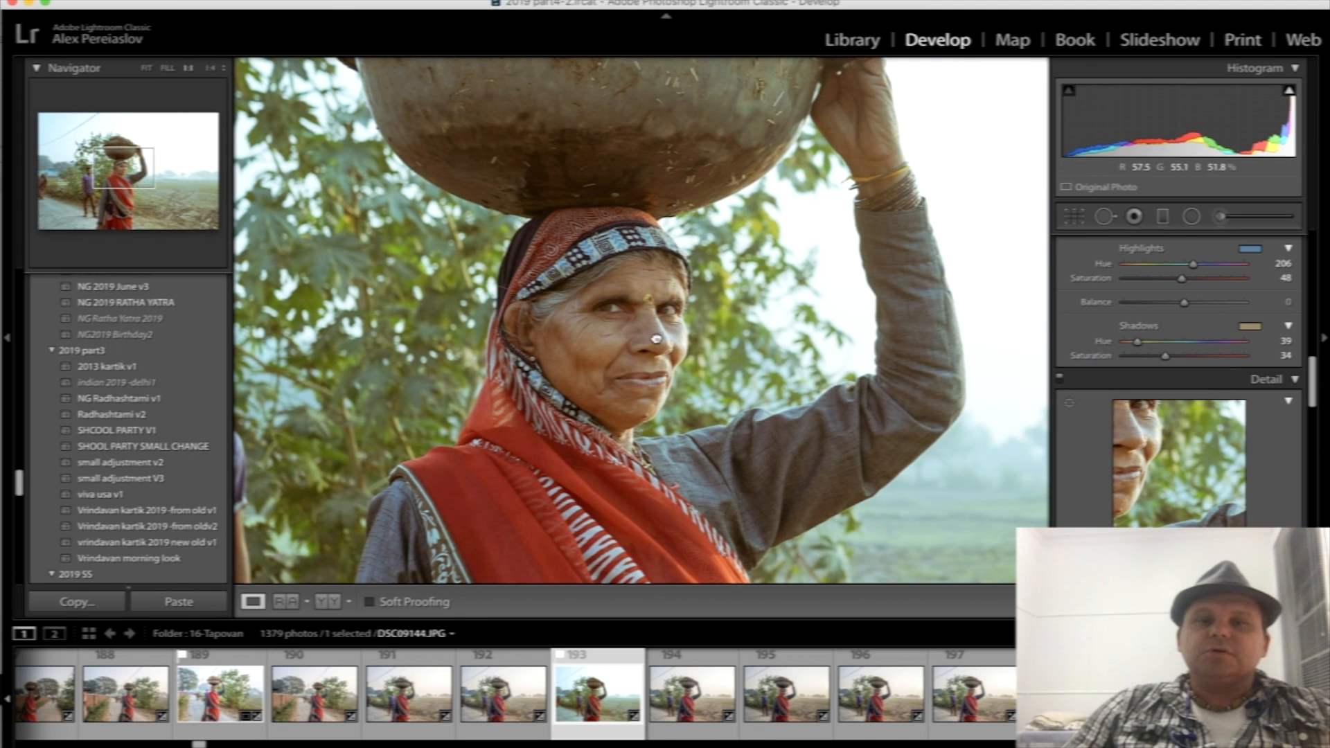
- Compare the full toned photo with its unedited version by resetting all settings and undoing the reset
click(657, 339)
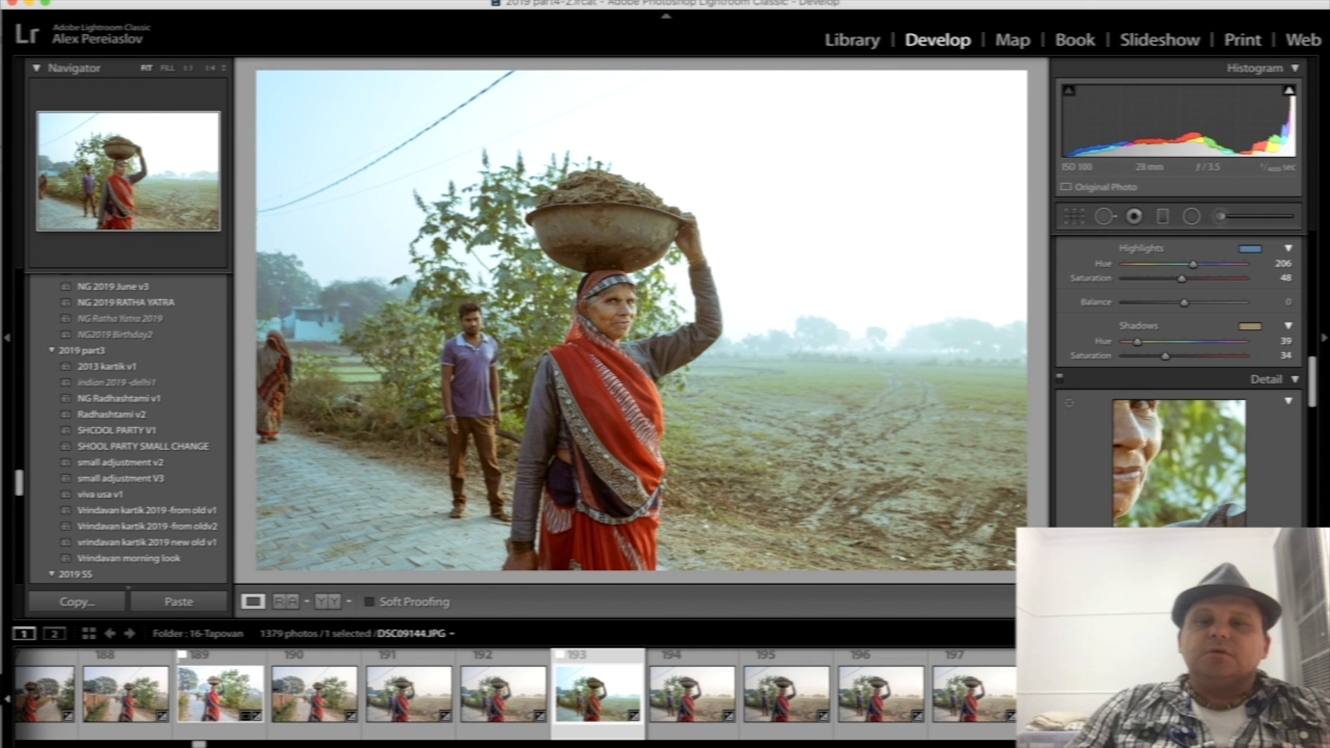
key(super+shift+r)
key(super+z)
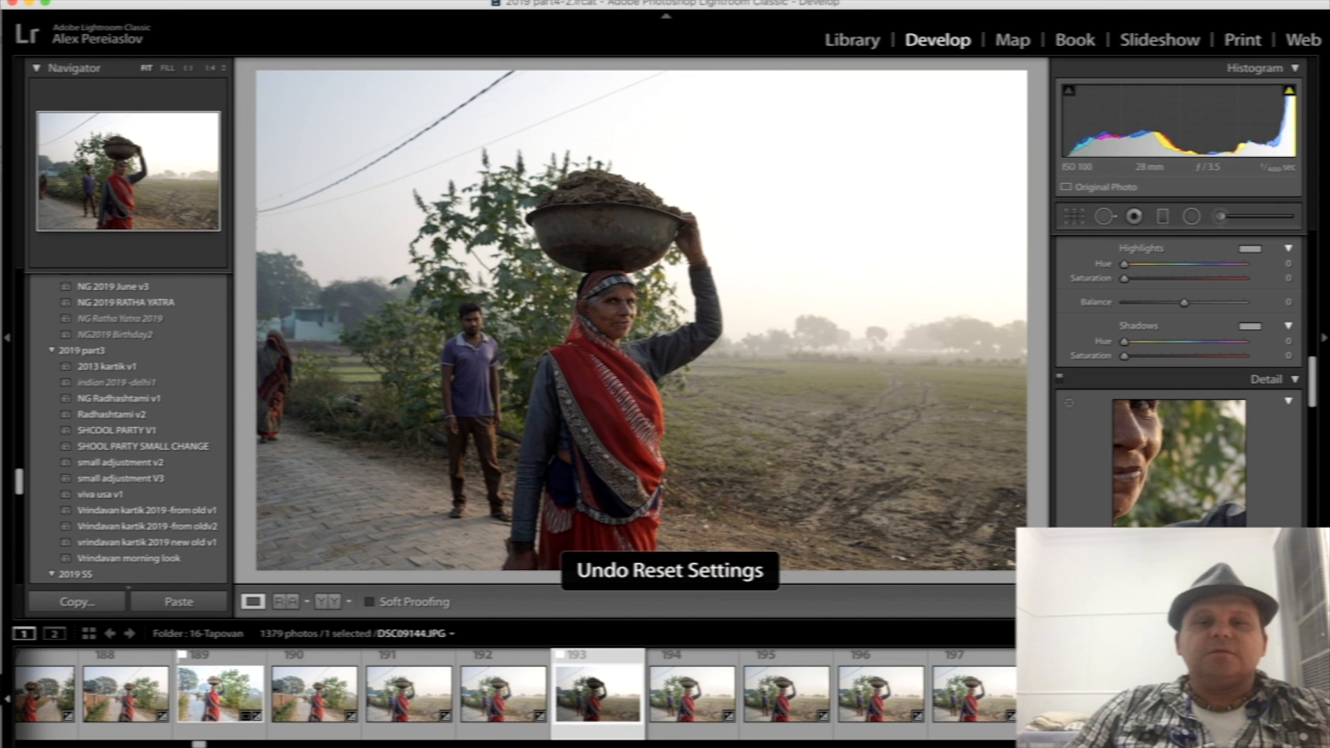
- Examine the skin tones of the woman's face in close-up and compare them with the full view
click(628, 302)
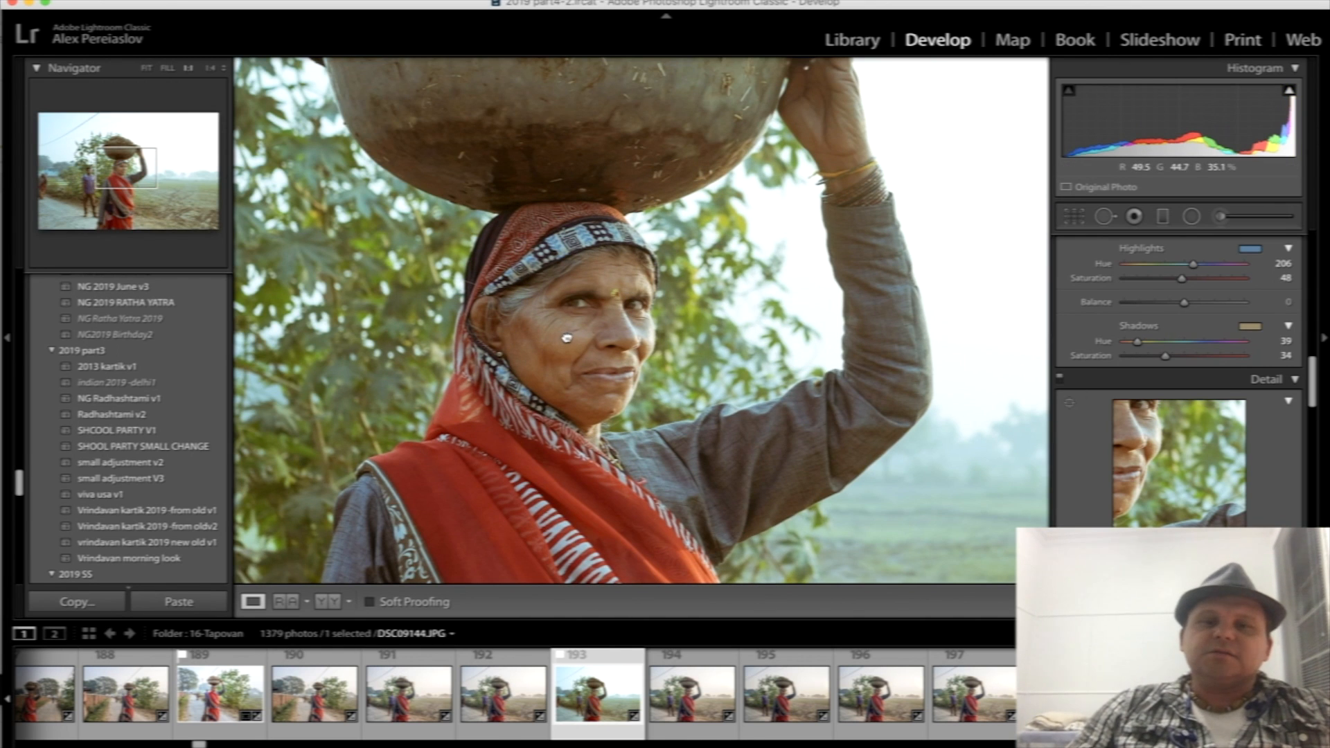
drag(565, 340, 603, 338)
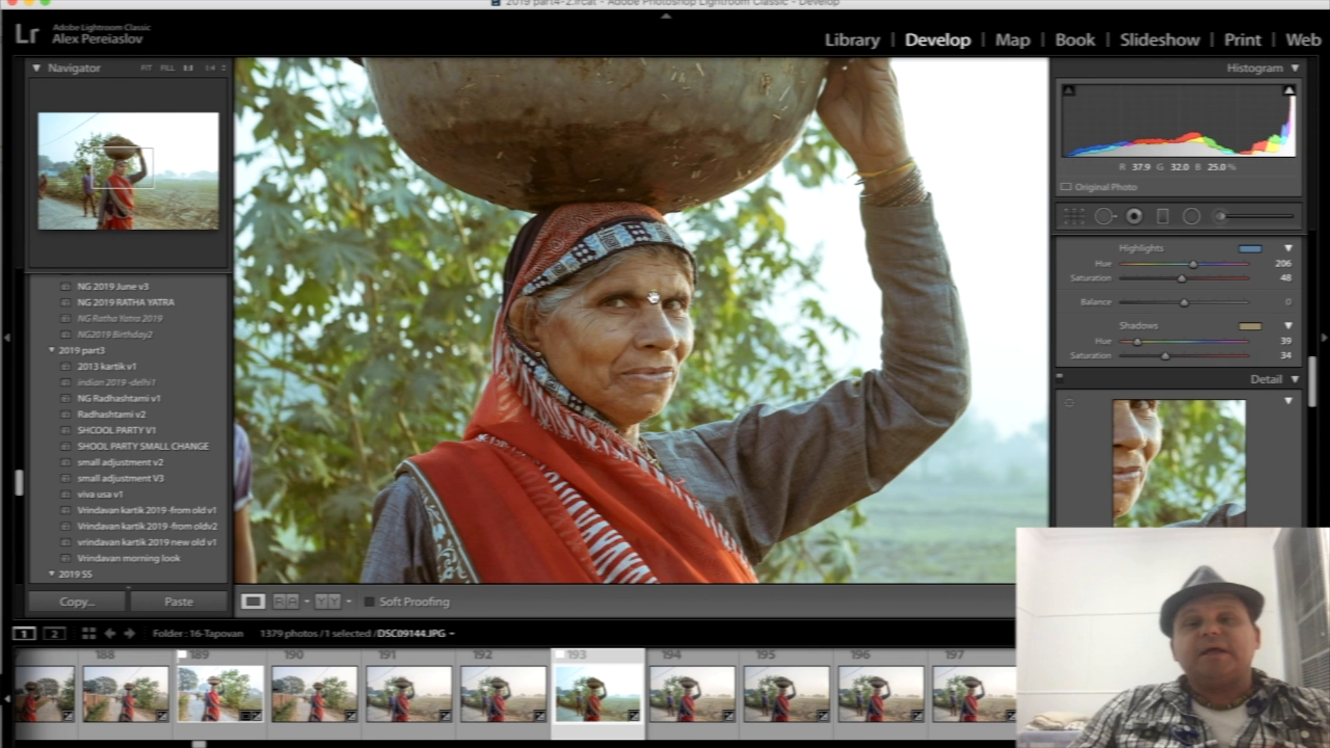
click(703, 344)
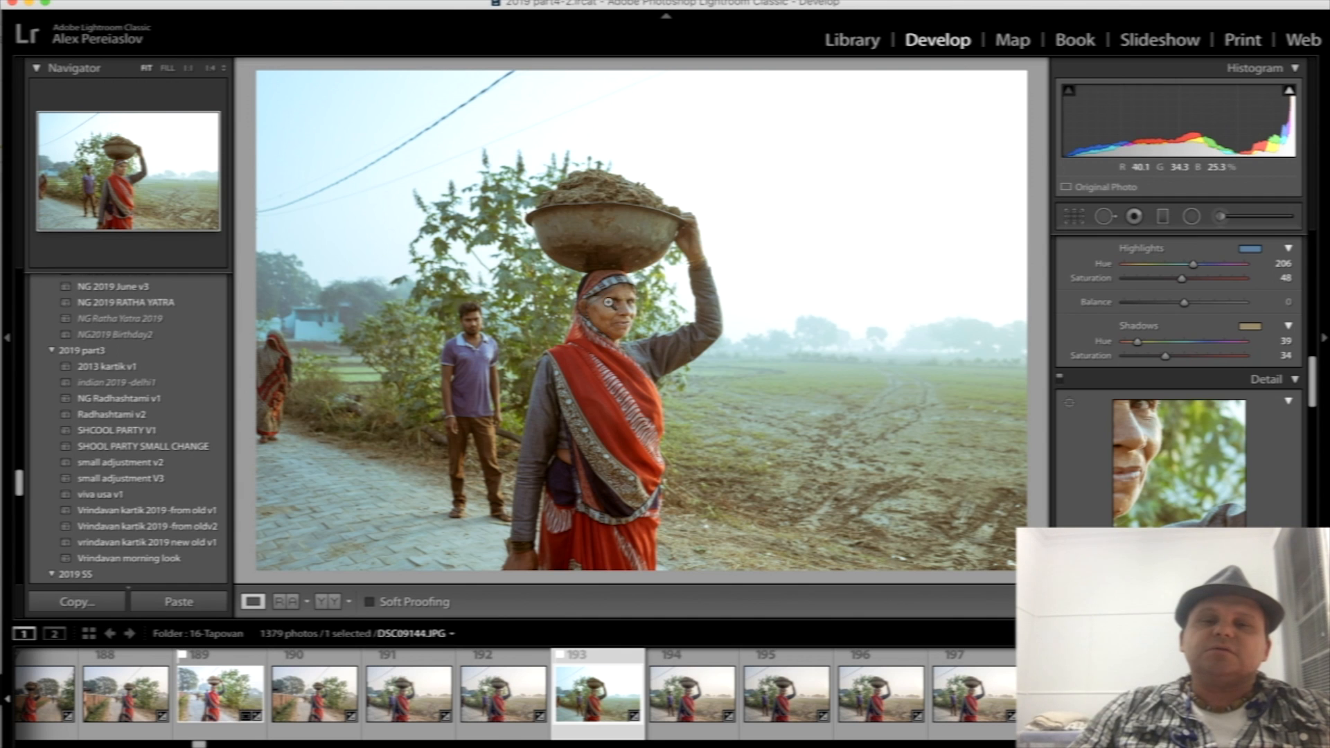
click(605, 303)
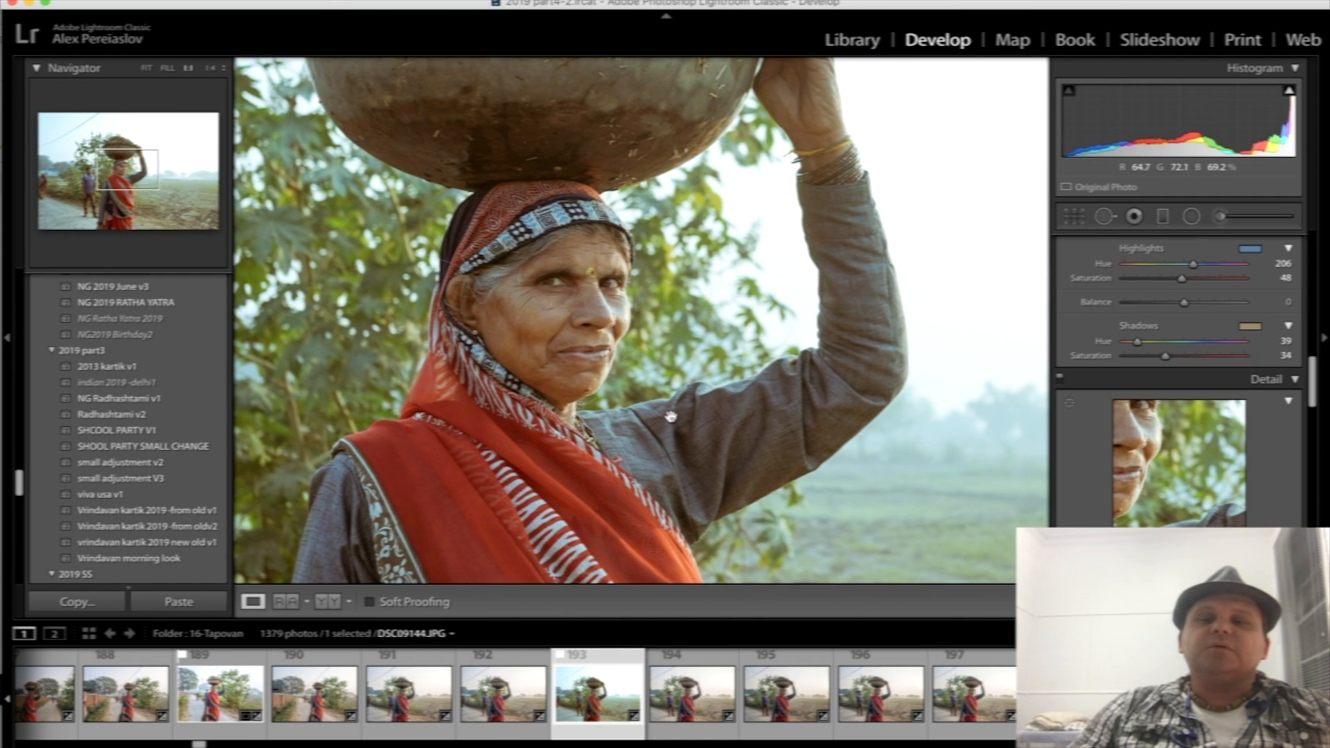
click(561, 305)
- Browse back to earlier photos in the folder and switch to the Library module
scroll(514, 700, left, 10)
scroll(514, 701, left, 10)
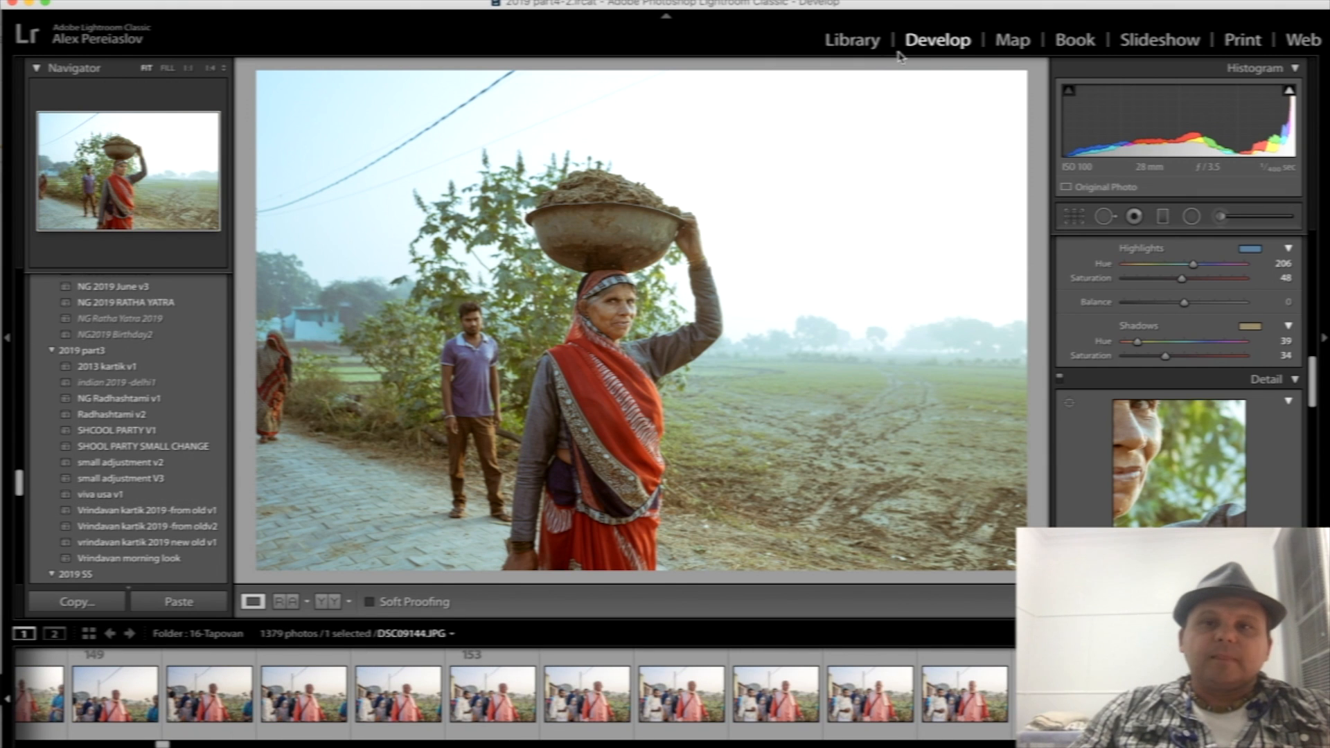
click(867, 43)
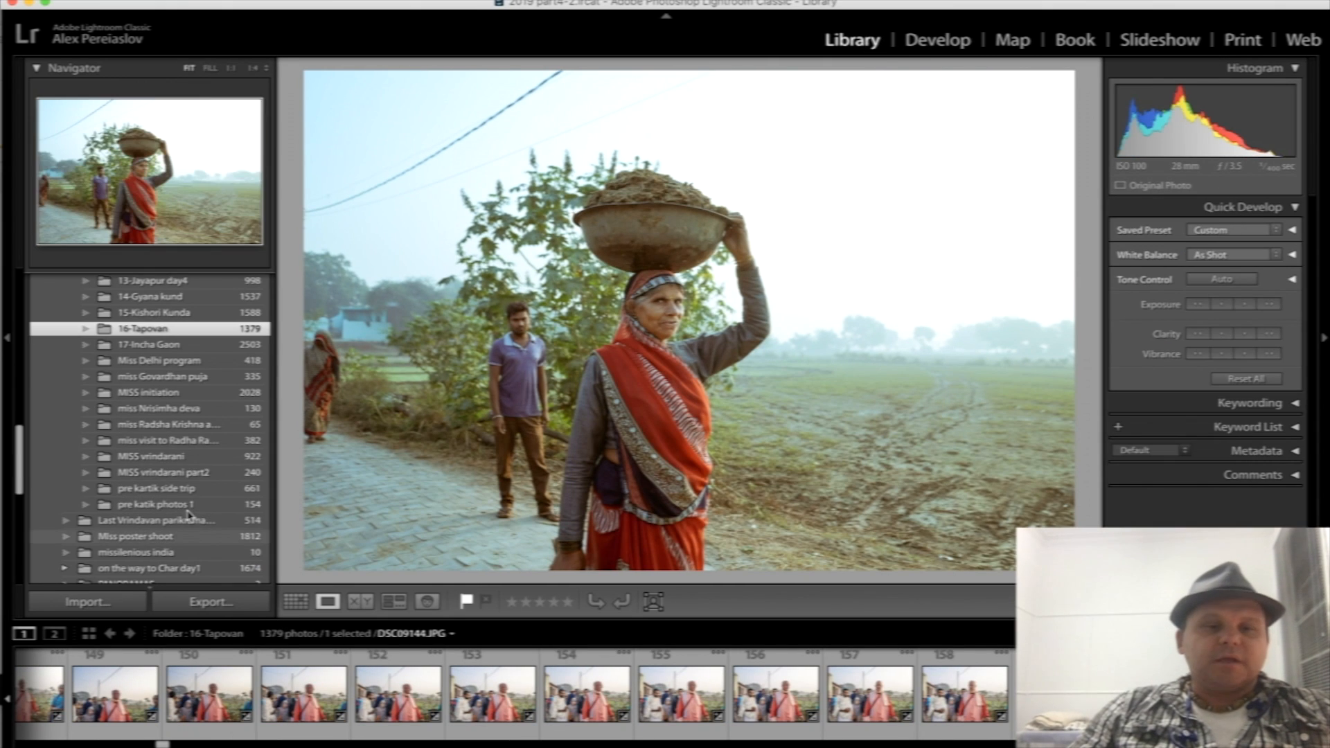
- Open the folder pre katik photos 1 and bring the edited temple photo DSC09347.JPG into the Develop module
click(188, 510)
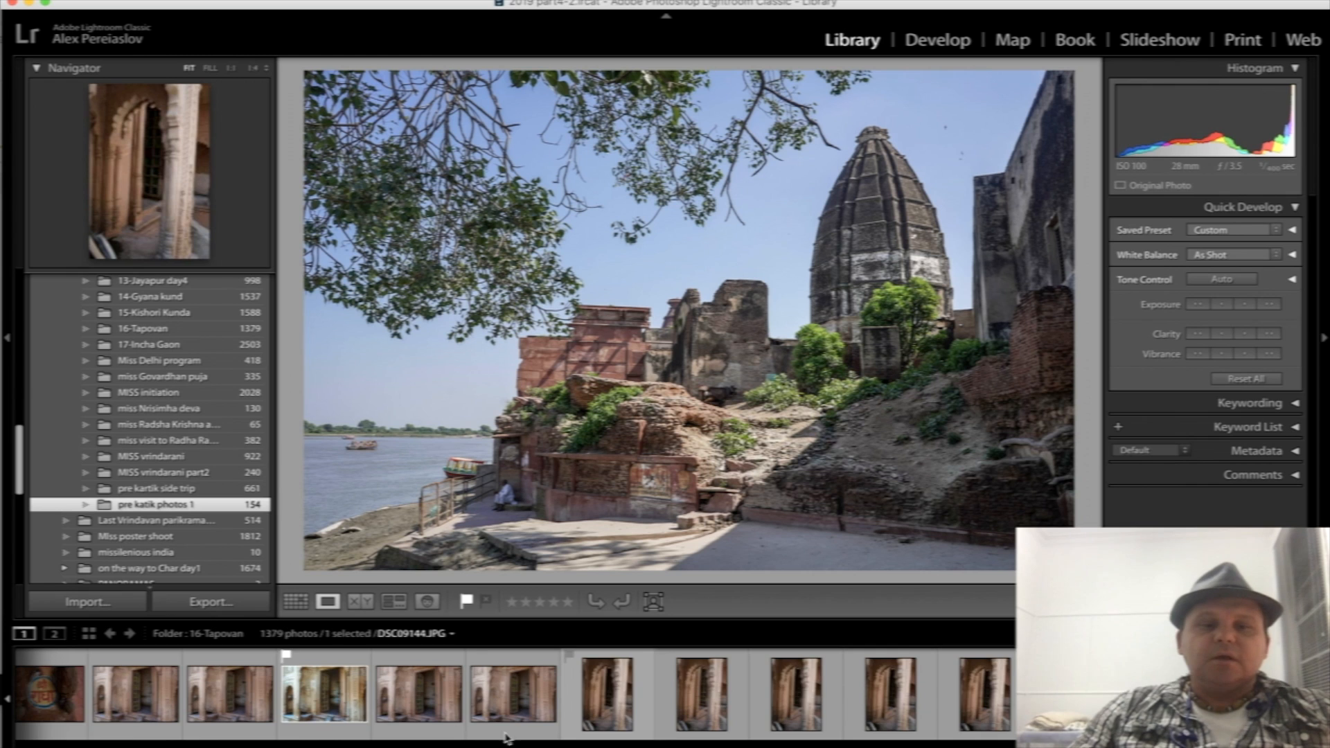
click(329, 693)
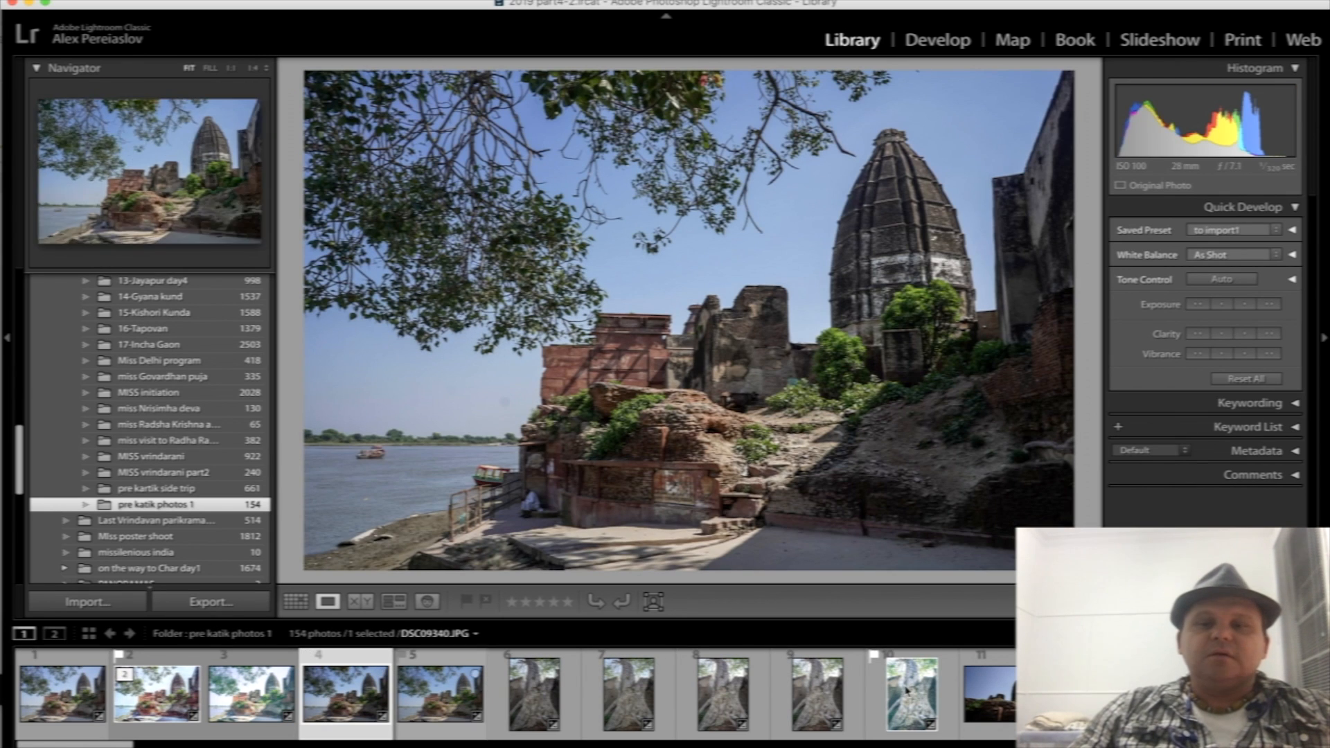
click(1091, 695)
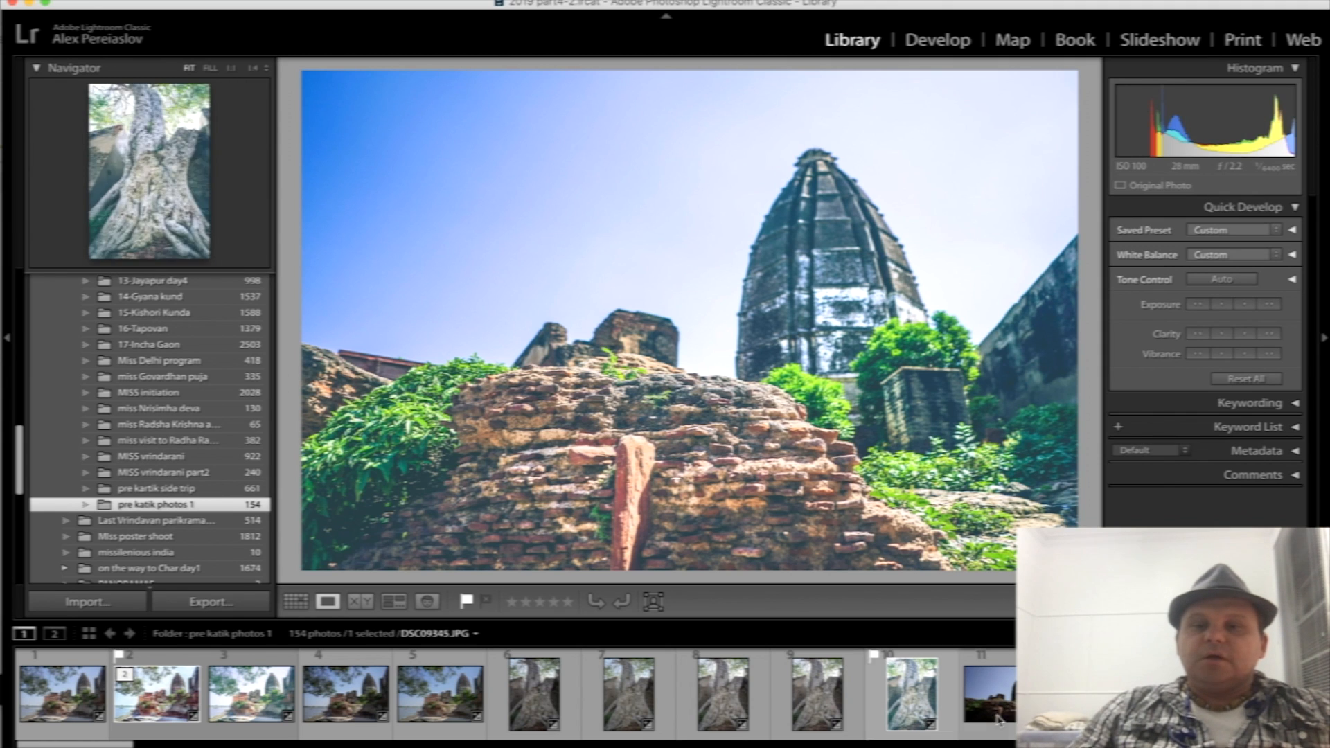
click(954, 50)
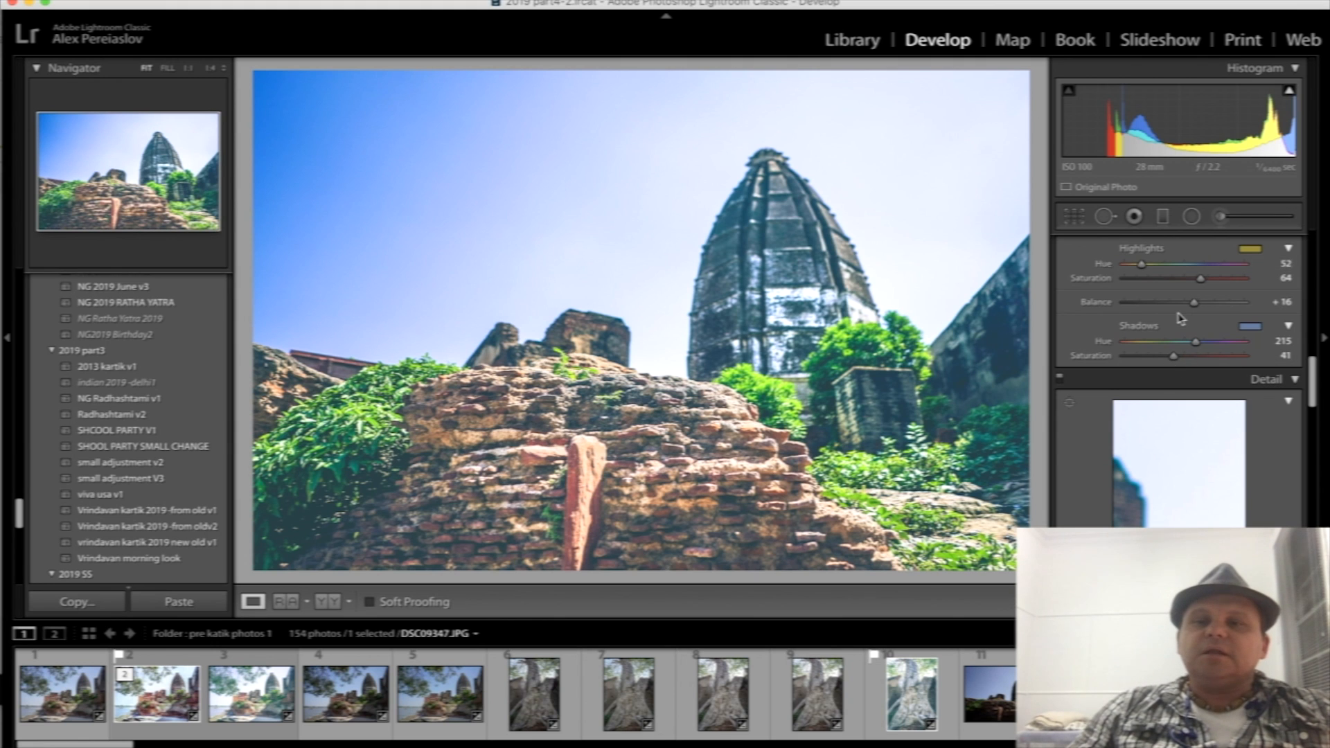
- Compare the edited temple photo with its unedited version by resetting all settings and undoing the reset
scroll(1209, 274, up, 2)
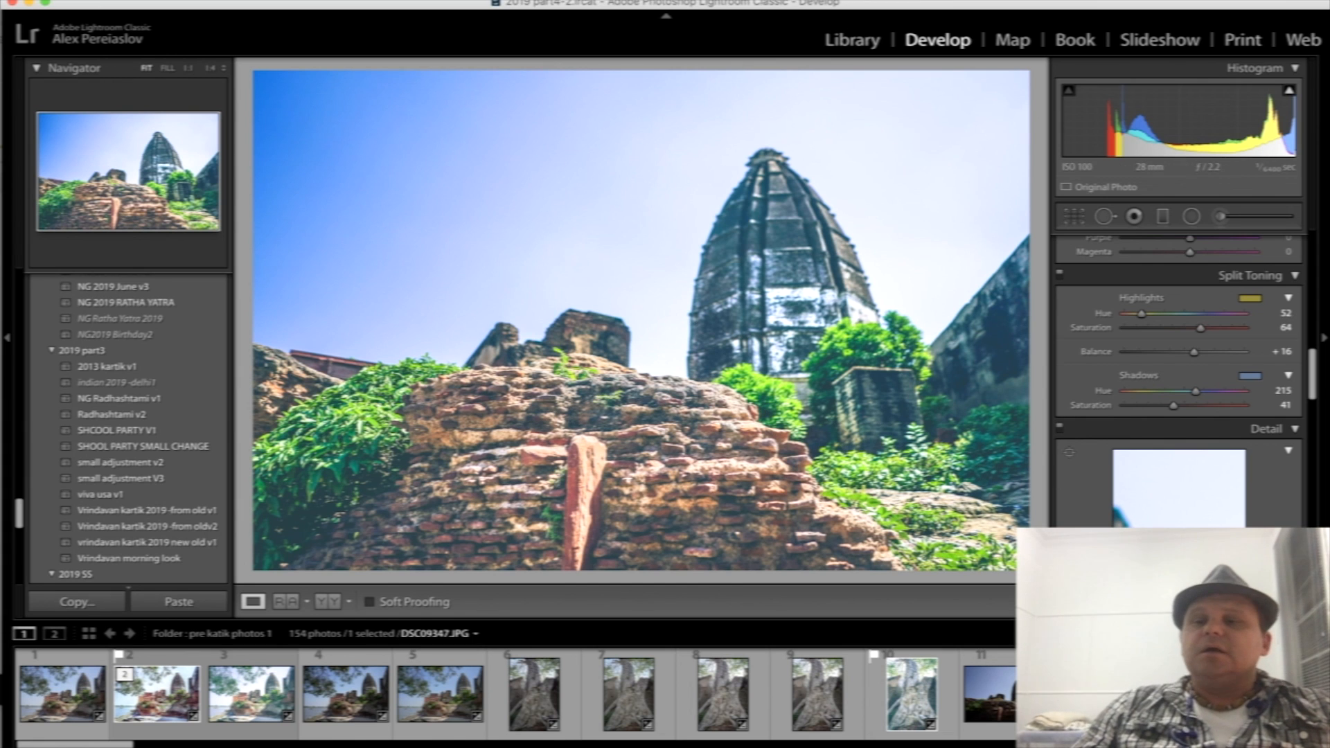
click(1240, 601)
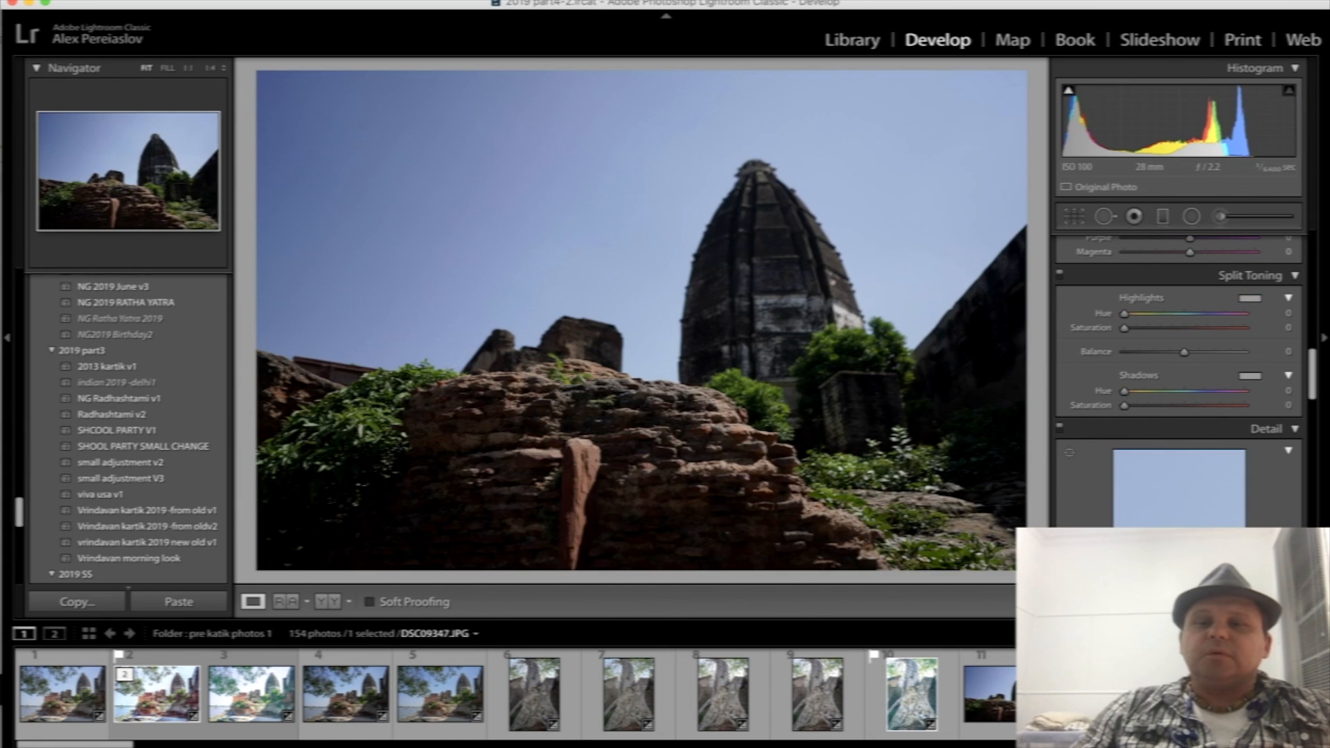
key(super+z)
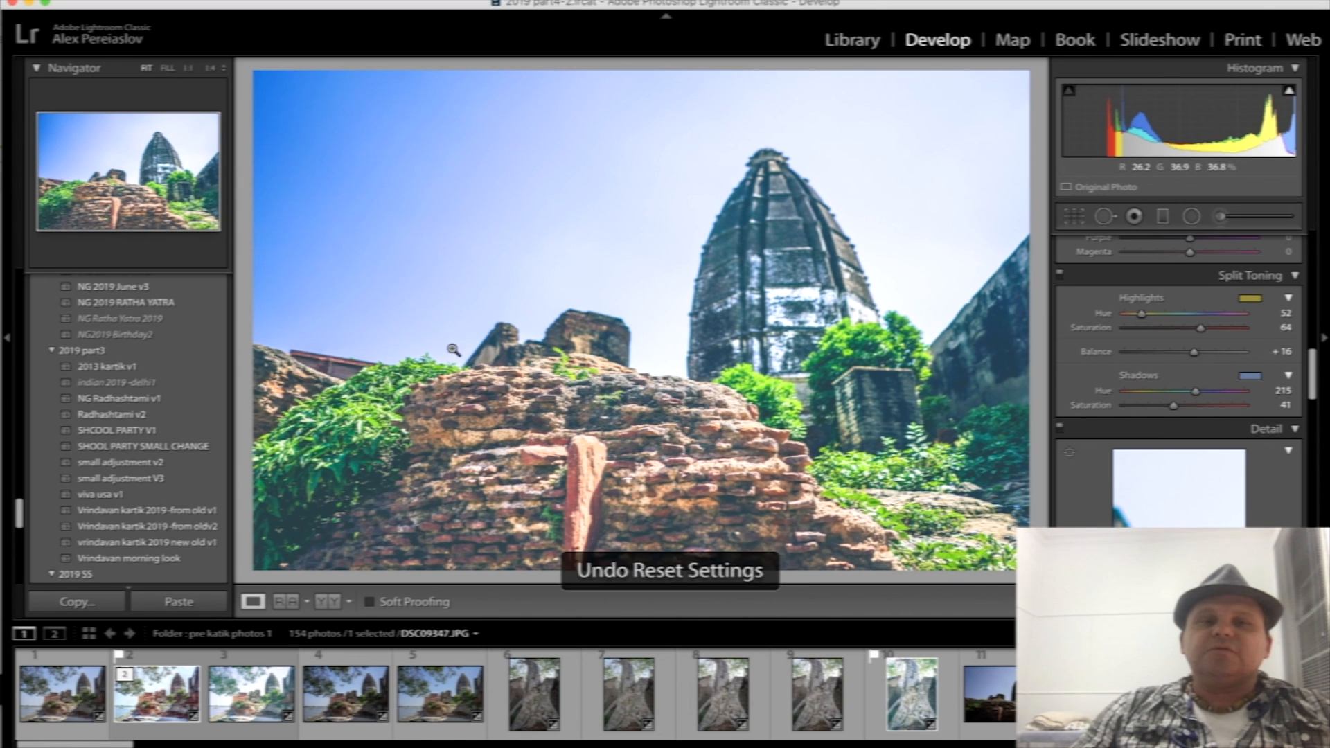
- Review the temple photo's tone curve, HSL saturation and split toning settings
scroll(1182, 326, up, 8)
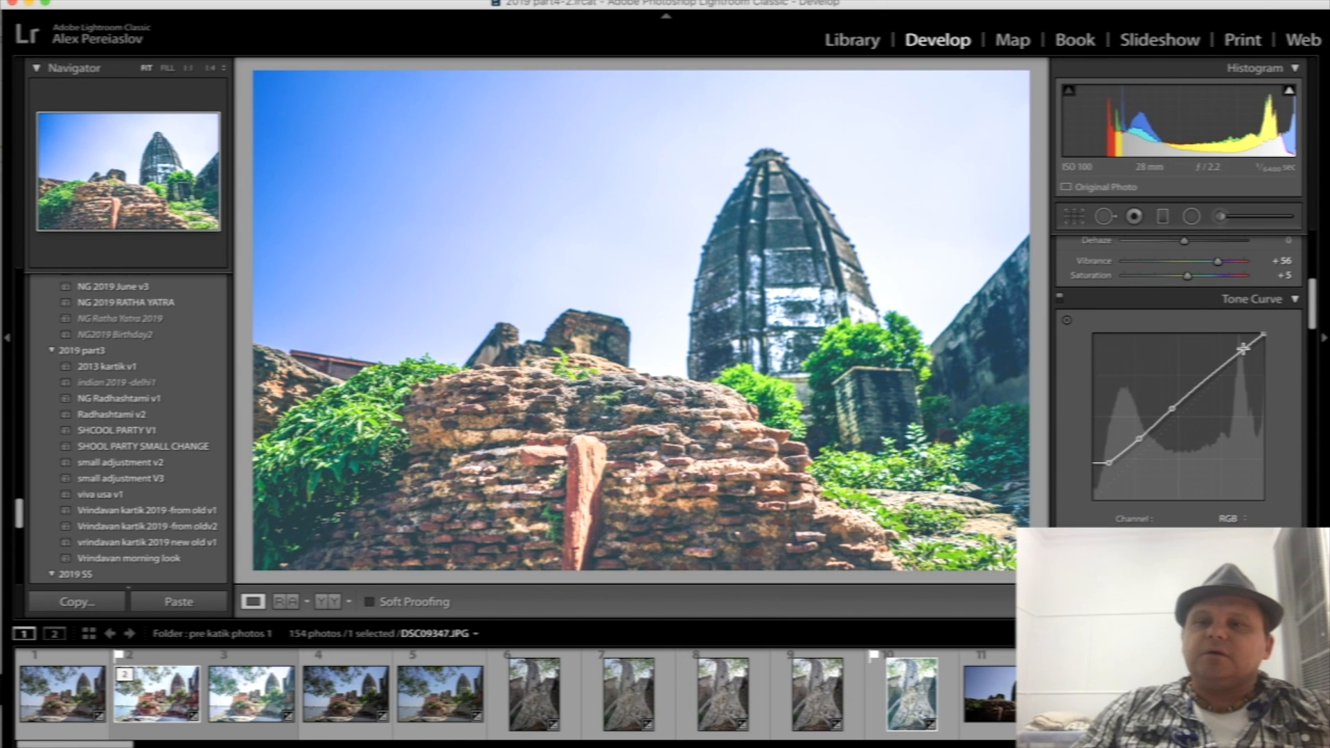
scroll(1155, 499, down, 2)
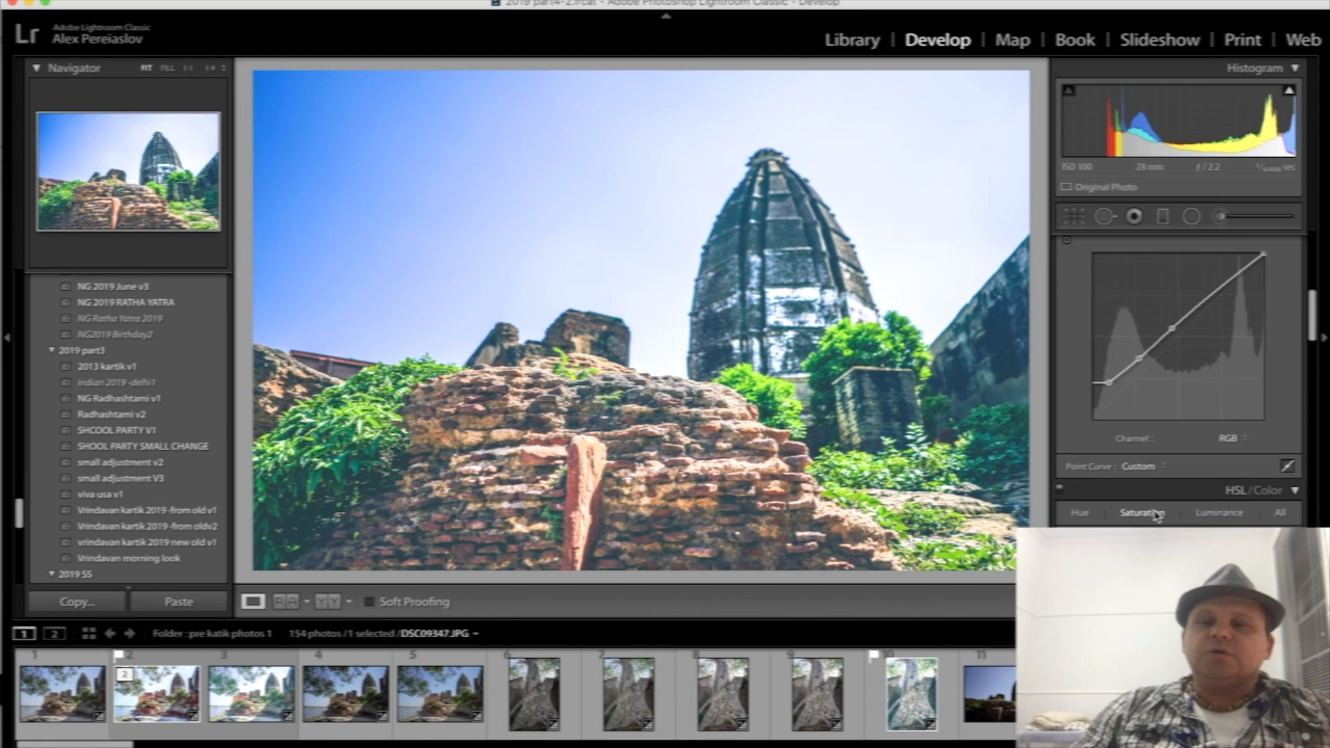
scroll(1156, 514, down, 4)
scroll(1155, 515, down, 2)
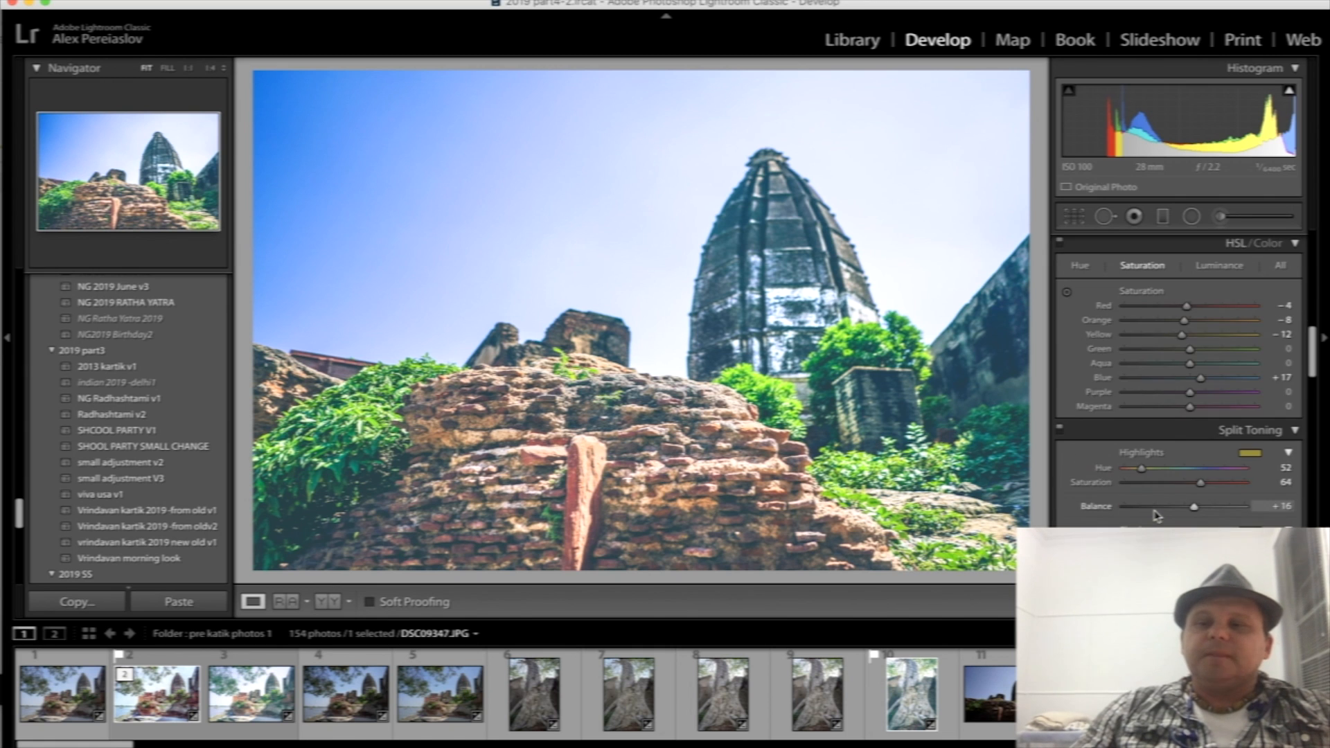
scroll(1156, 514, down, 4)
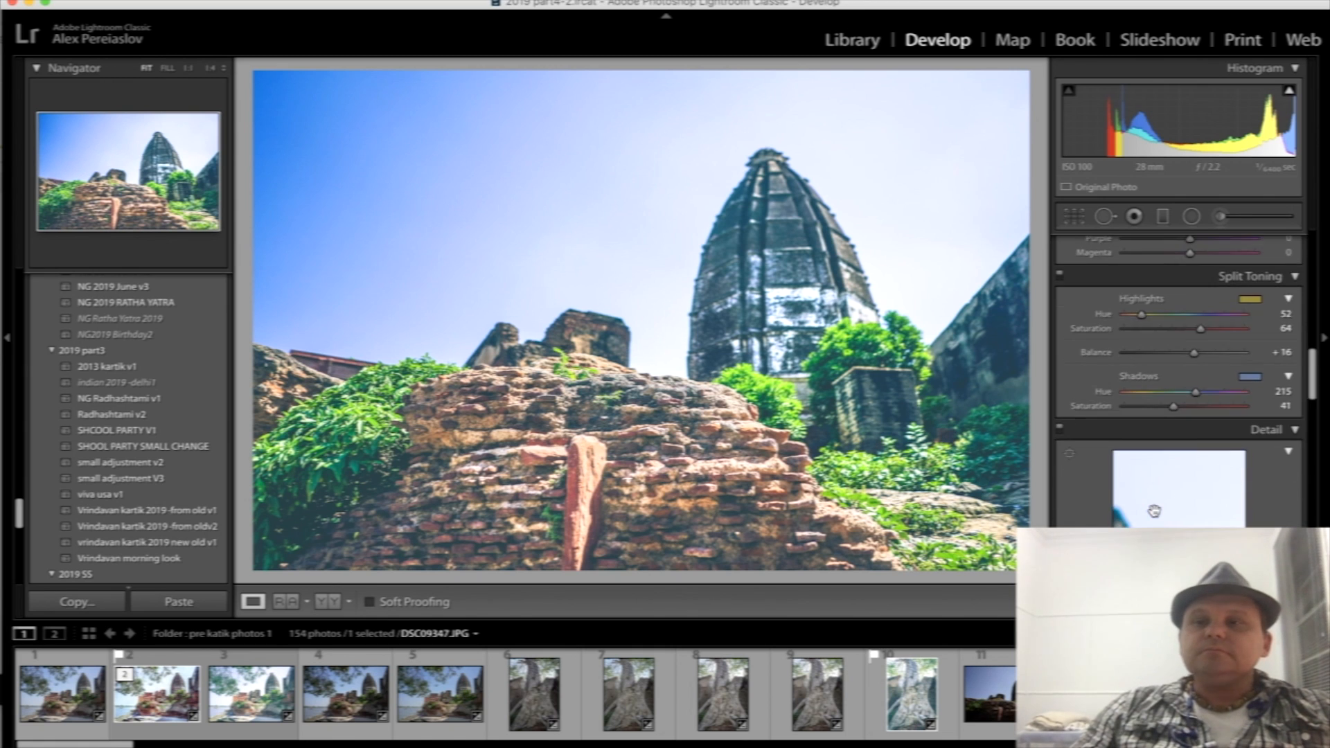
- Inspect the split toning colours for highlights and shadows, and compare the temple photo with split toning disabled and enabled
click(1251, 302)
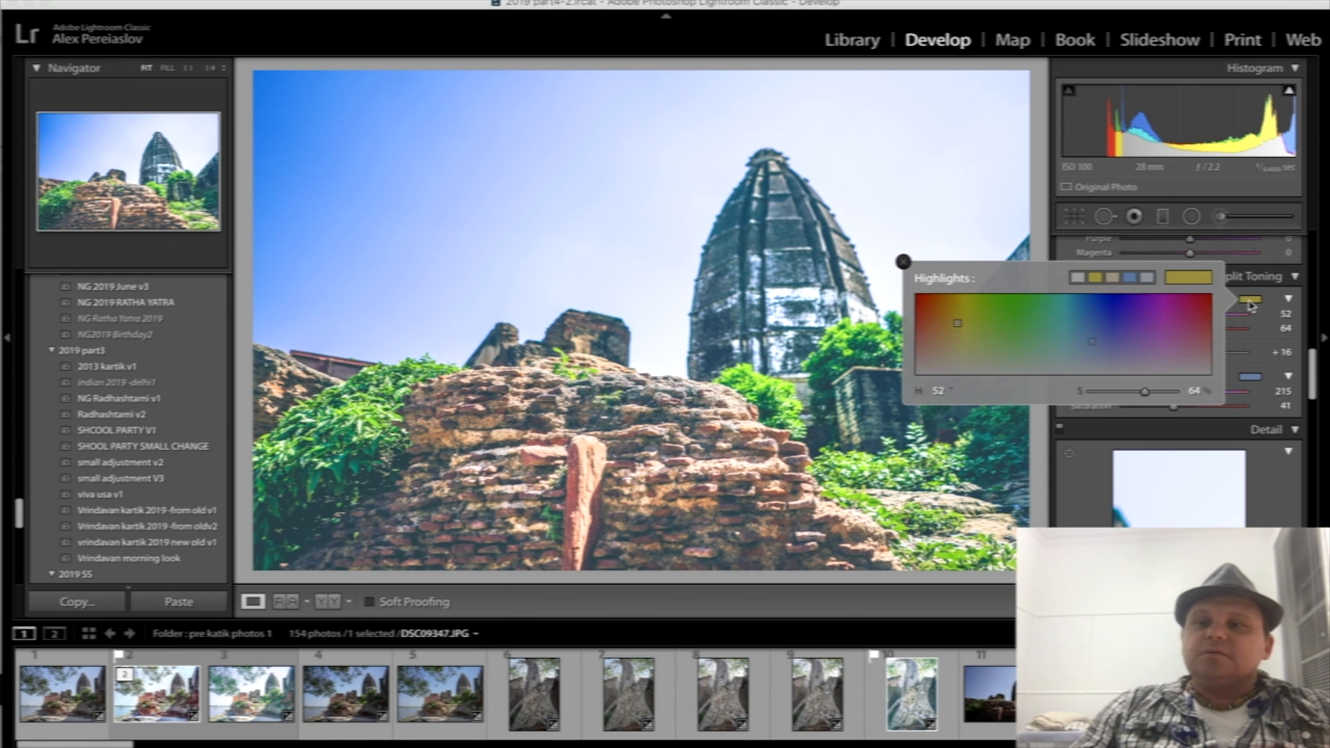
click(1250, 386)
click(1251, 379)
click(1068, 299)
click(1060, 276)
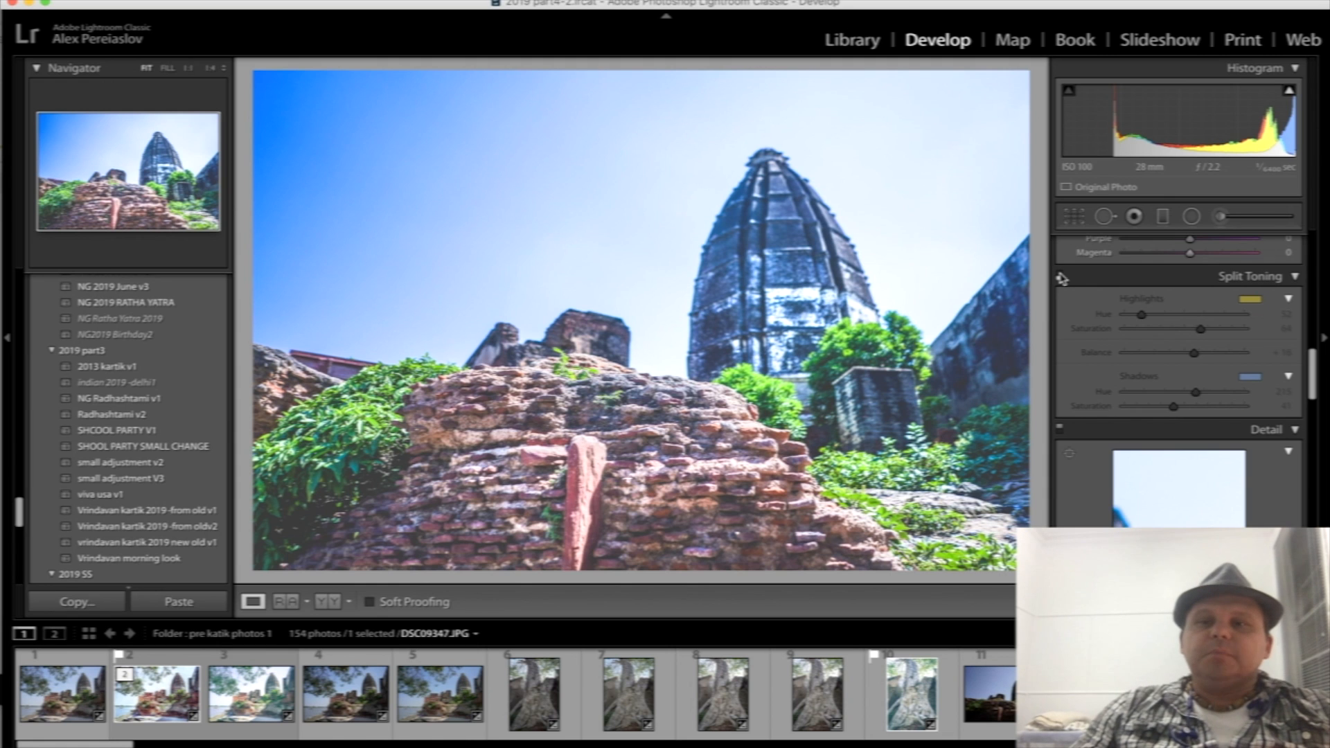
click(1061, 276)
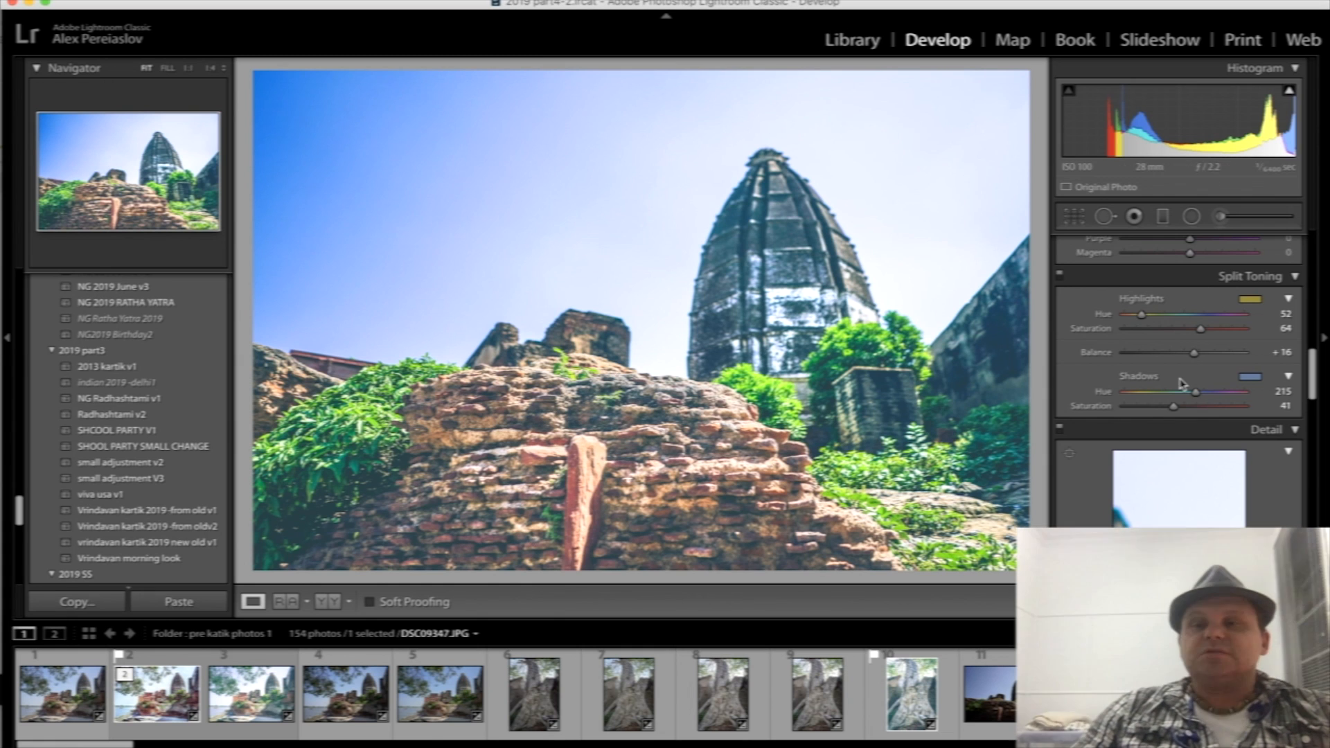
- On the unedited temple photo DSC09346.JPG, set exposure to +1.05, highlights +23, shadows +85, whites +27 and blacks -39
scroll(1255, 366, up, 3)
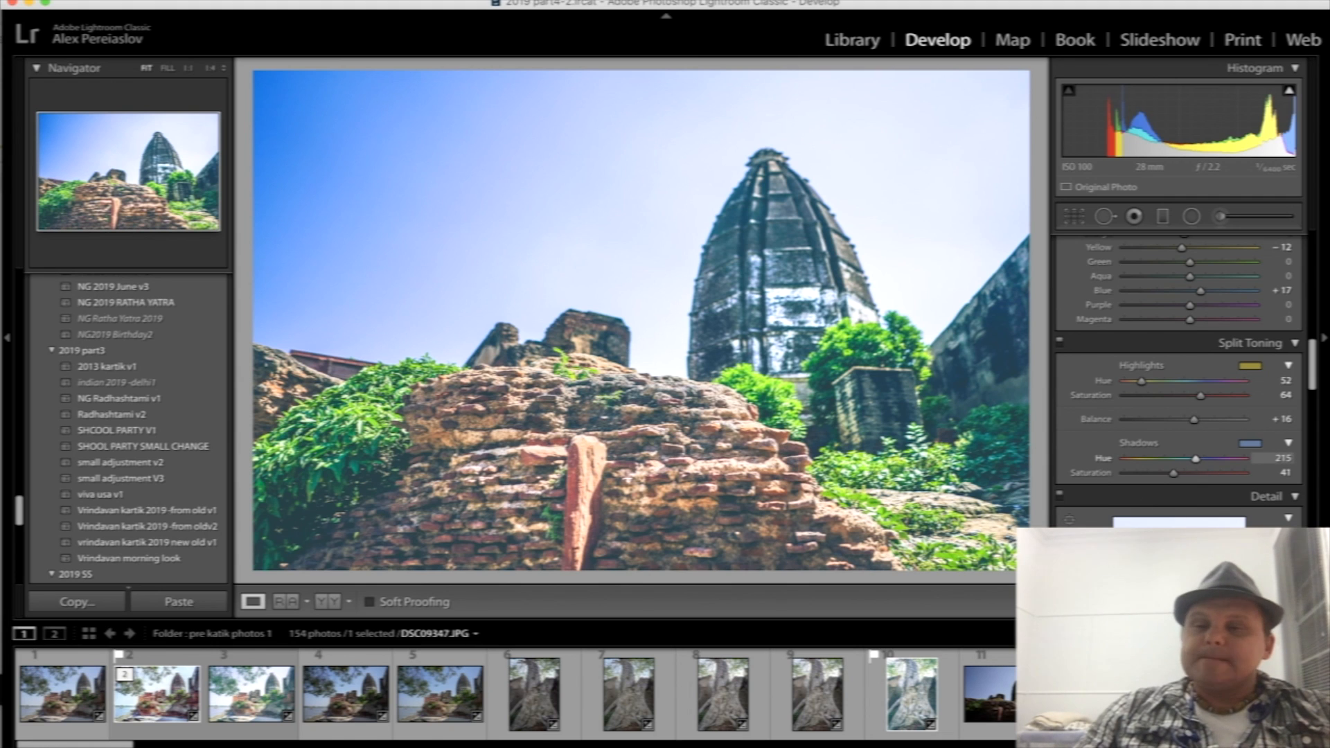
scroll(1155, 441, up, 15)
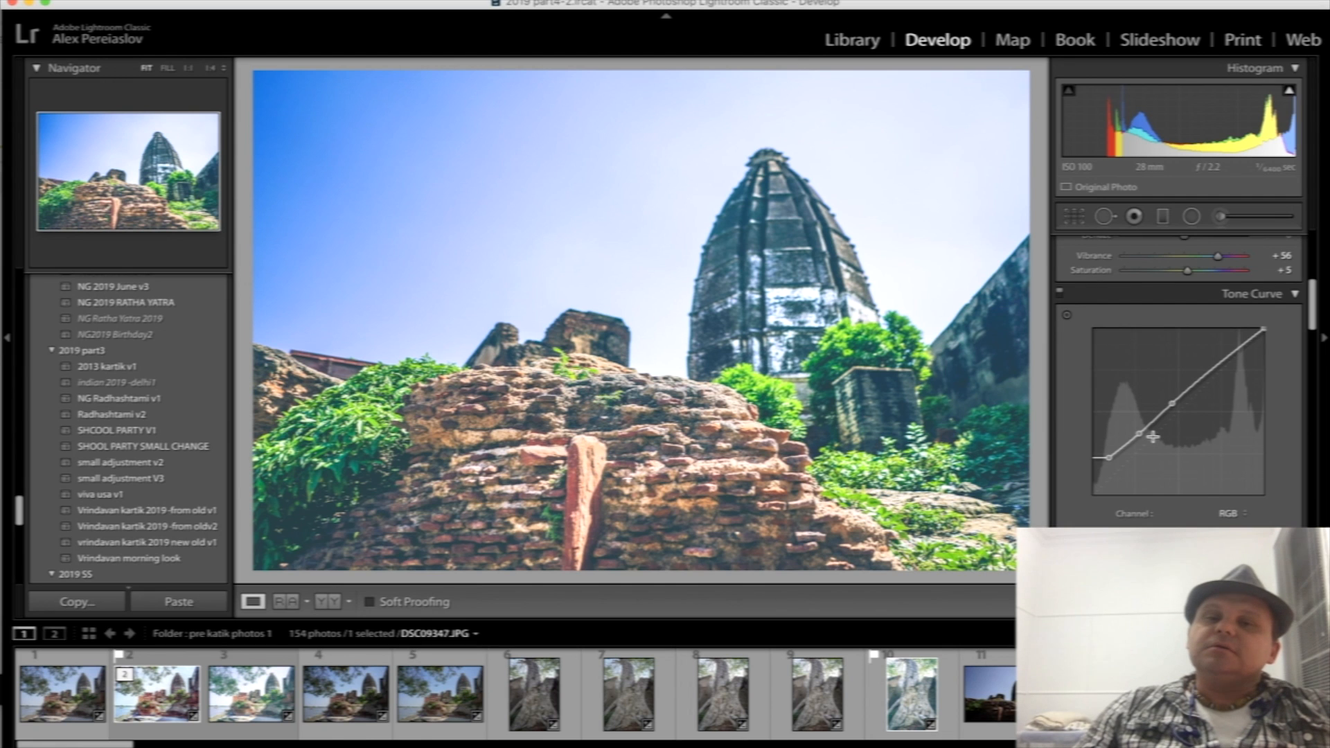
scroll(1153, 437, up, 10)
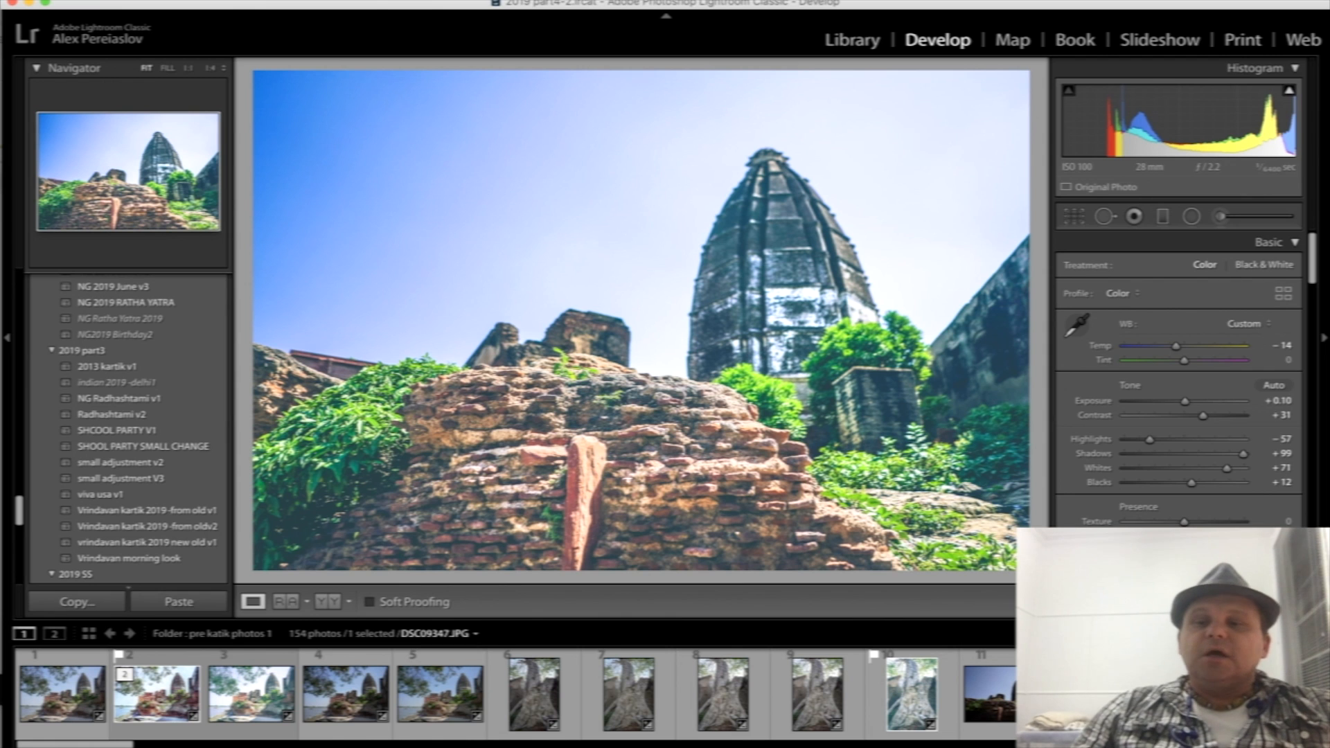
click(996, 709)
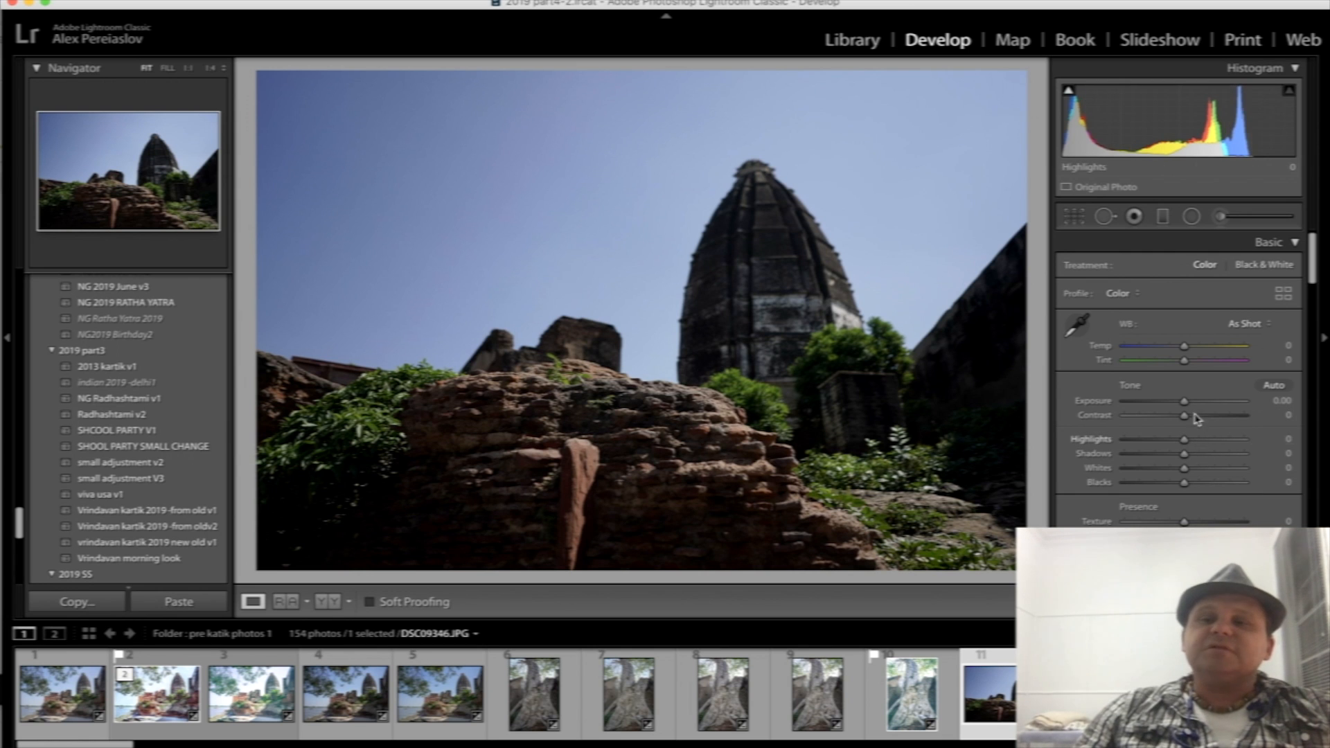
drag(1185, 408, 1197, 403)
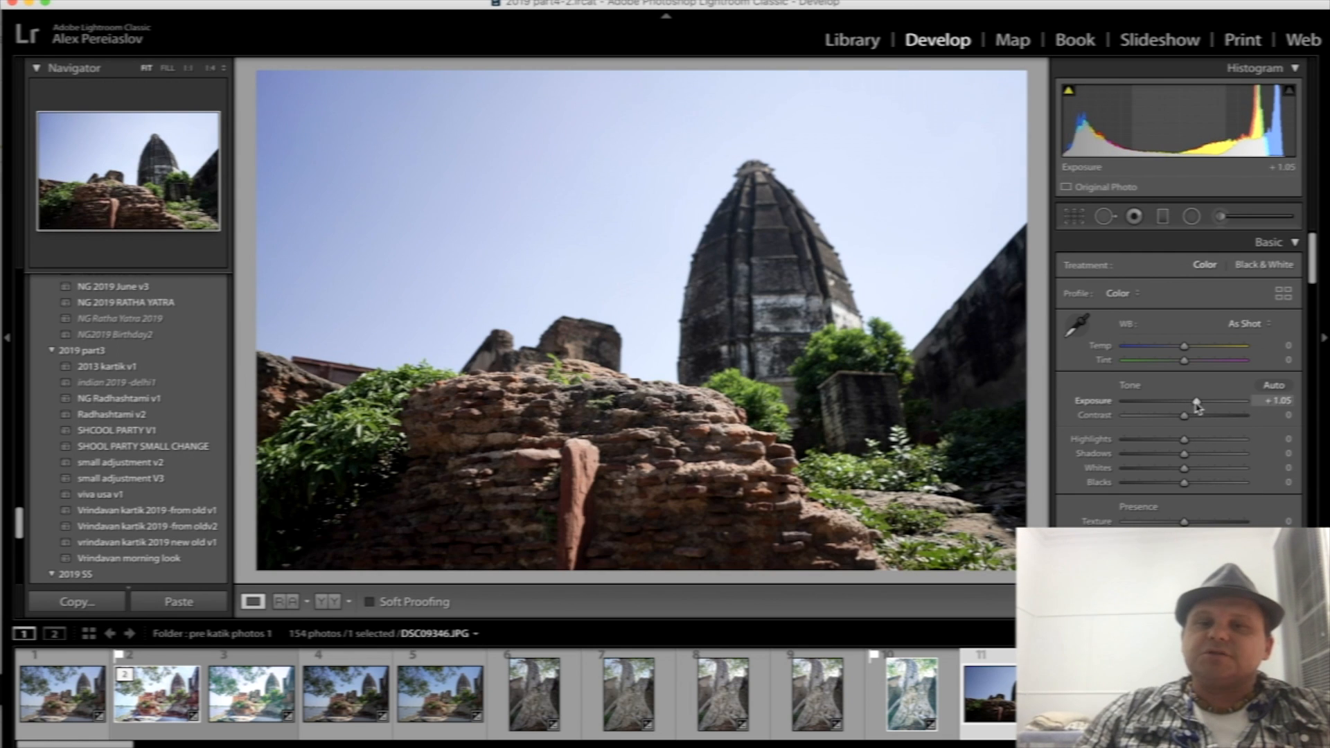
click(1213, 454)
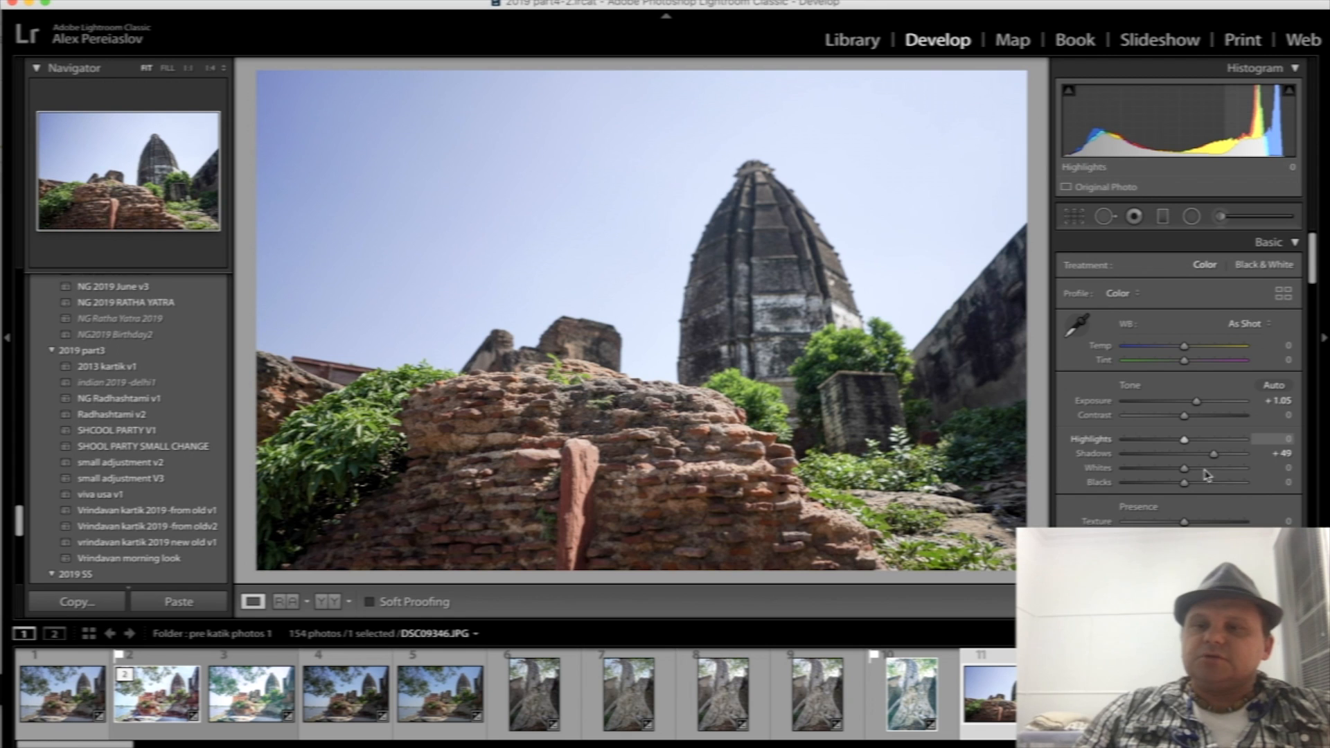
click(1201, 470)
click(1161, 483)
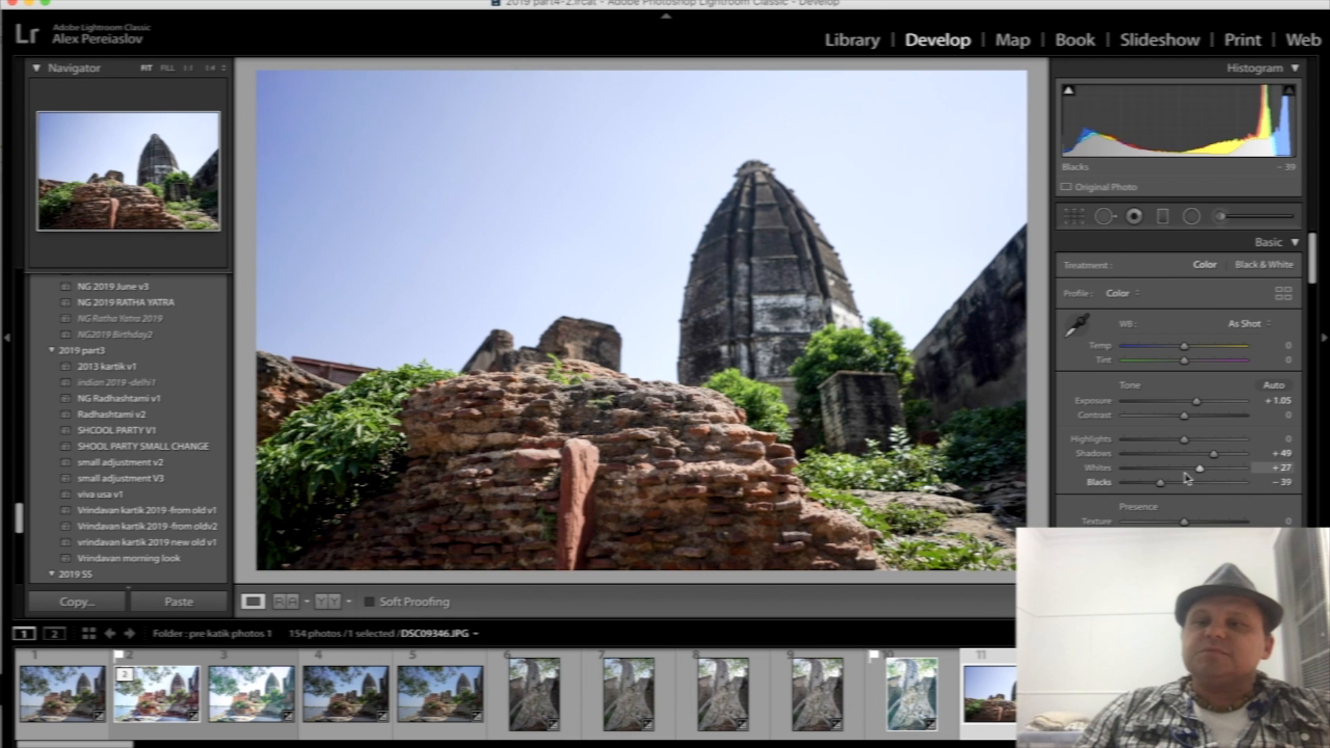
click(1198, 439)
click(1226, 453)
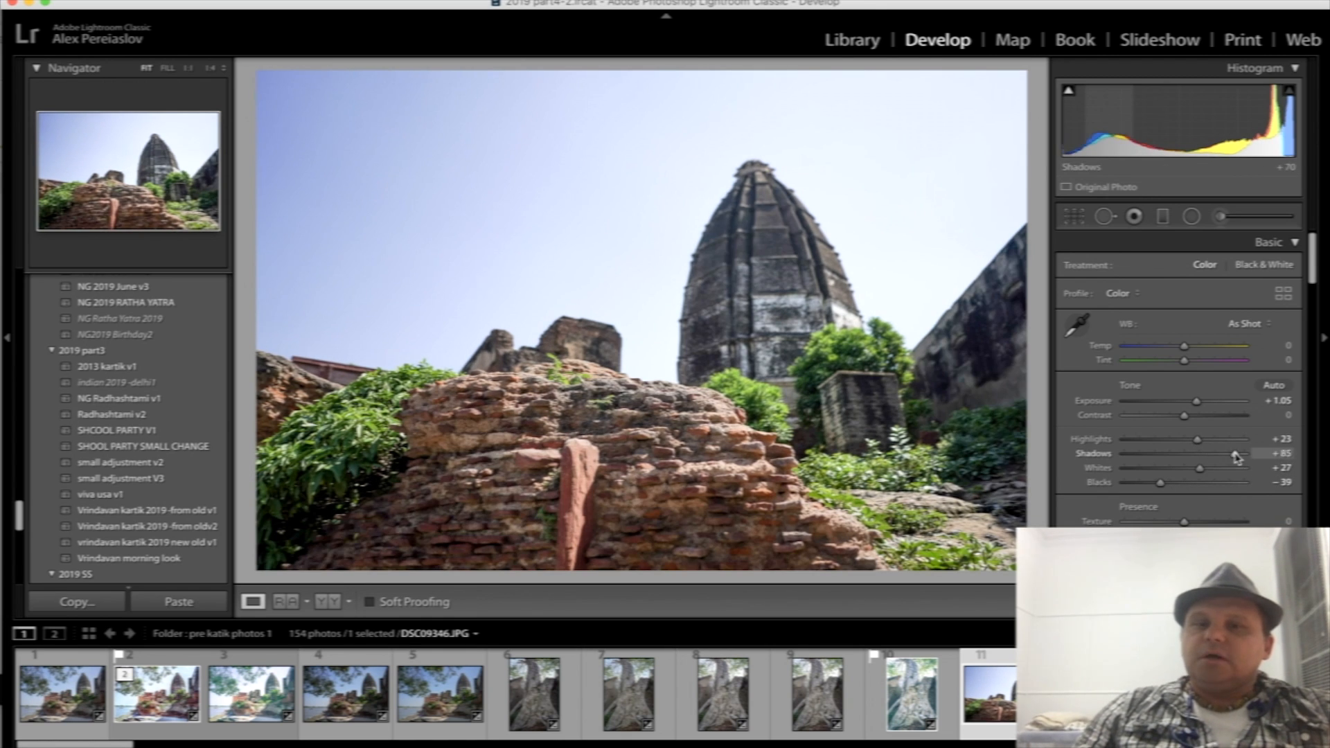
- Set the temple photo's texture to +7, clarity +21, dehaze +12, vibrance +27 and contrast +30
scroll(1227, 459, down, 1)
click(1197, 513)
click(1192, 527)
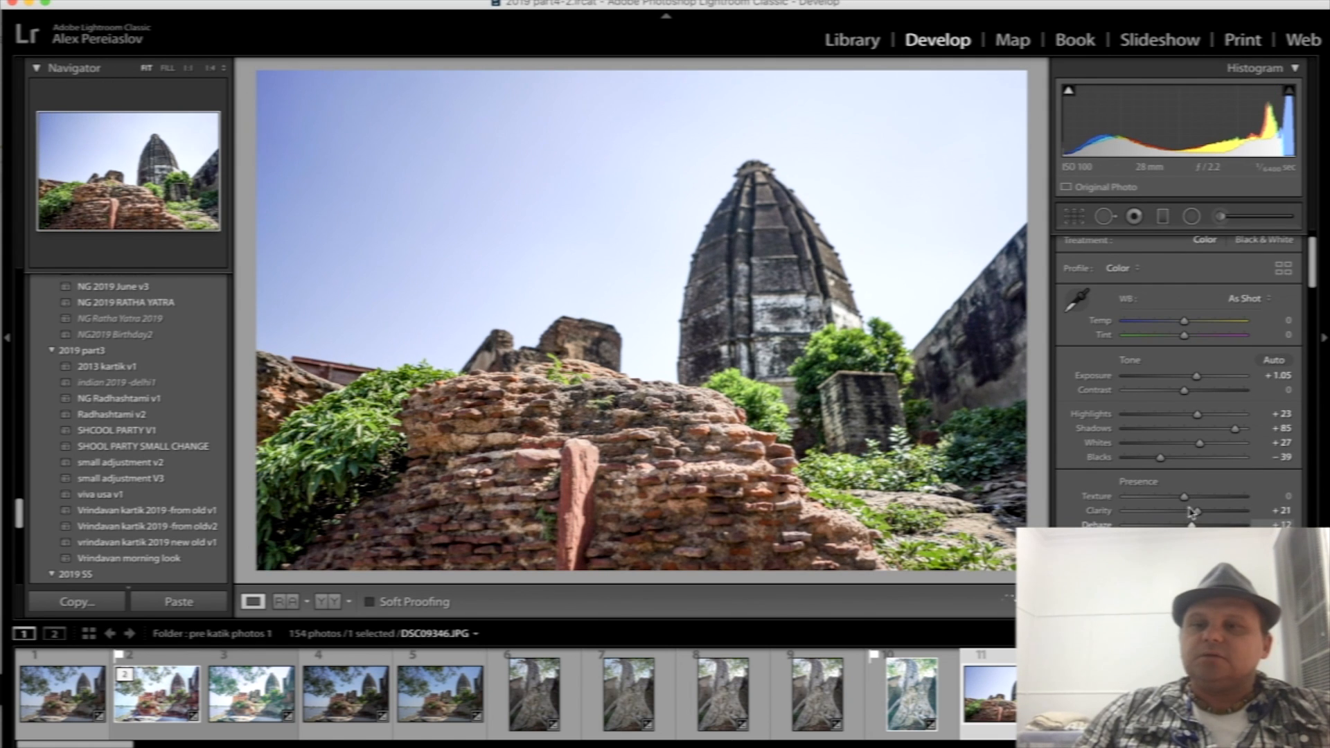
scroll(1191, 500, down, 3)
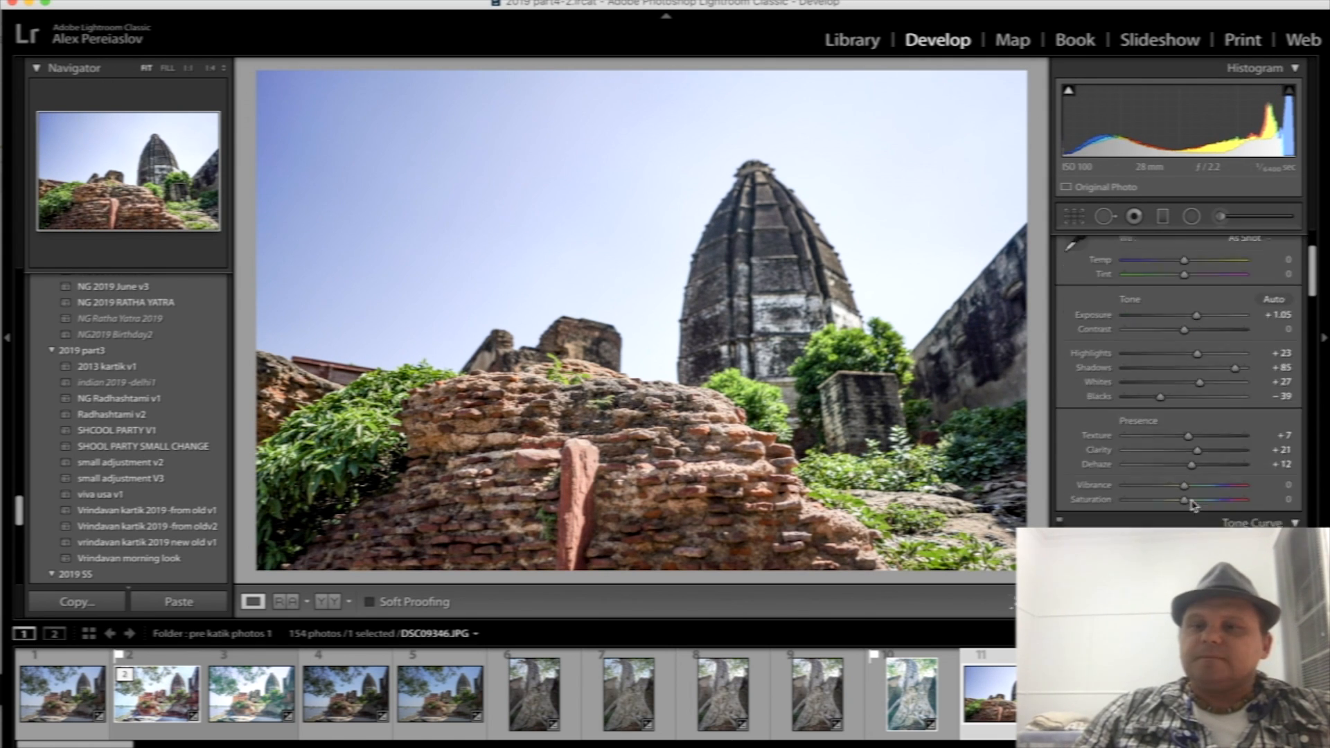
click(1201, 470)
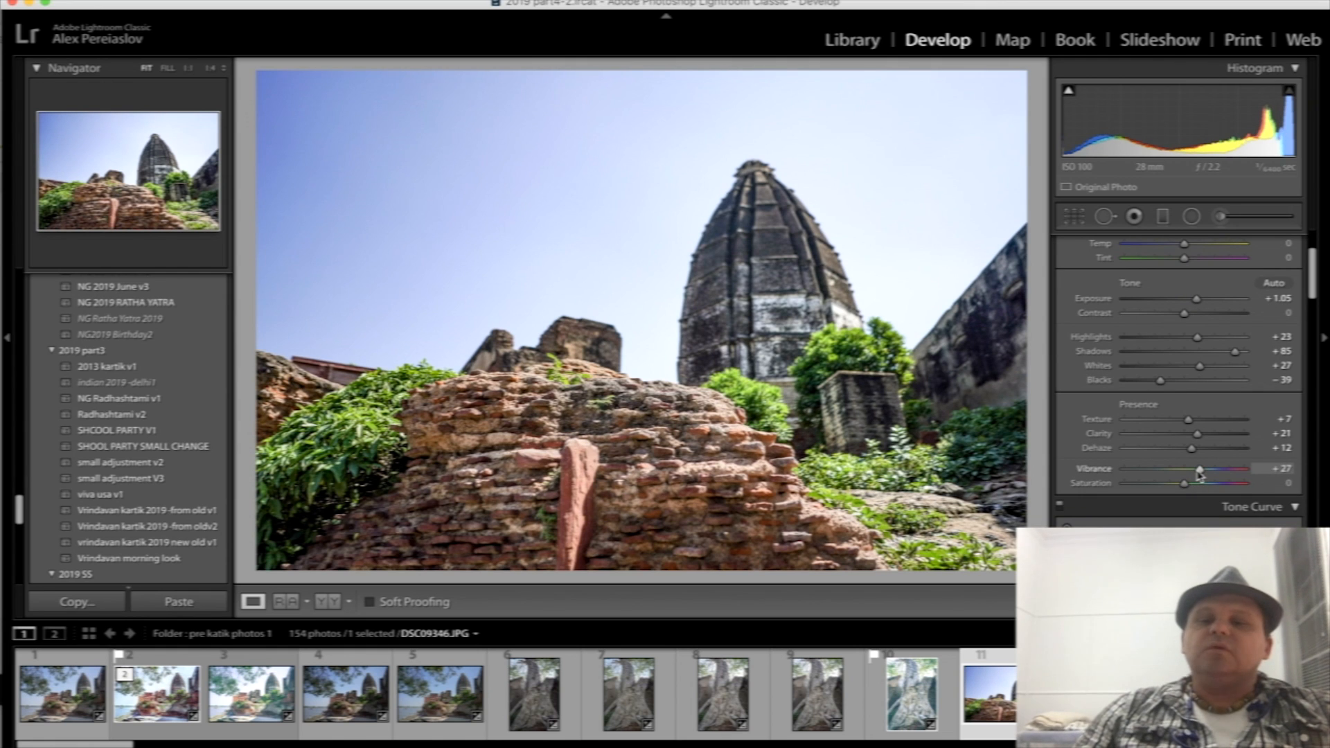
click(1202, 313)
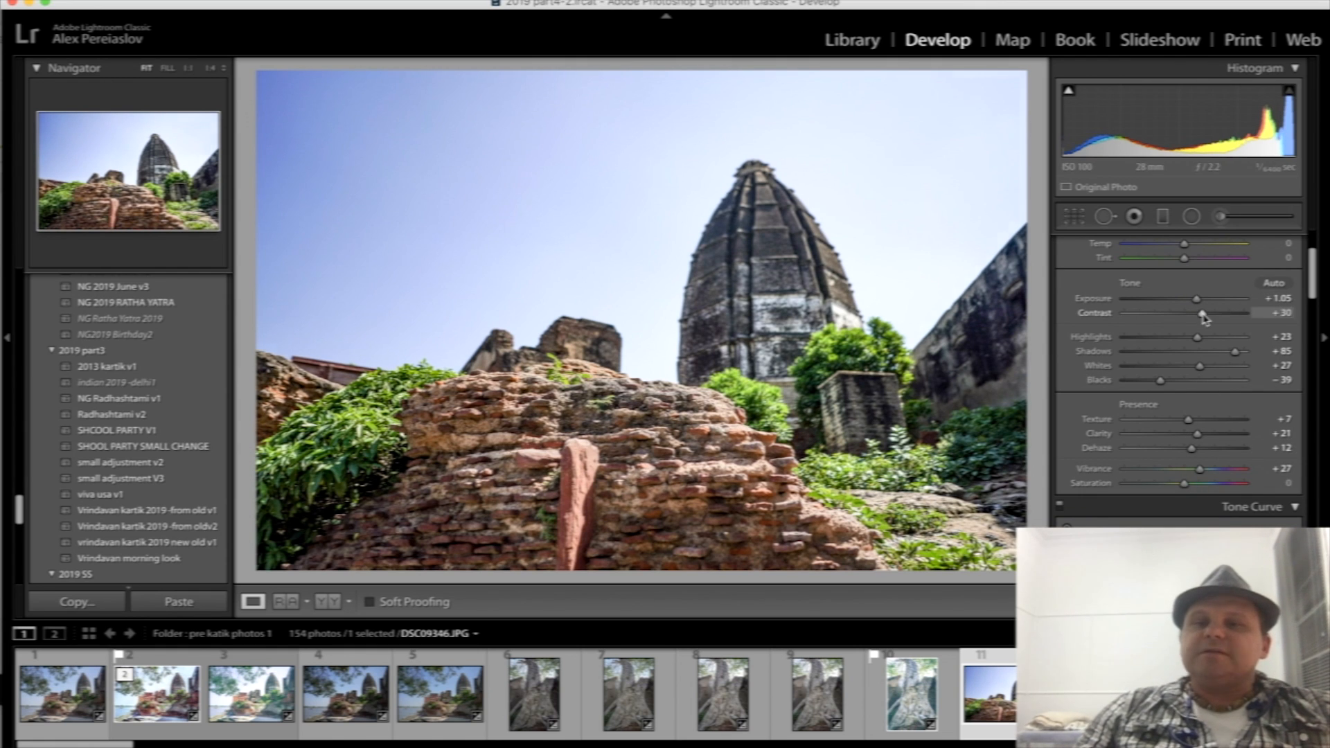
- Add a large radial filter with exposure 0.06 and shadows 16 over the brick mound and part of the temple tower
click(1191, 216)
drag(593, 410, 897, 587)
drag(721, 458, 734, 435)
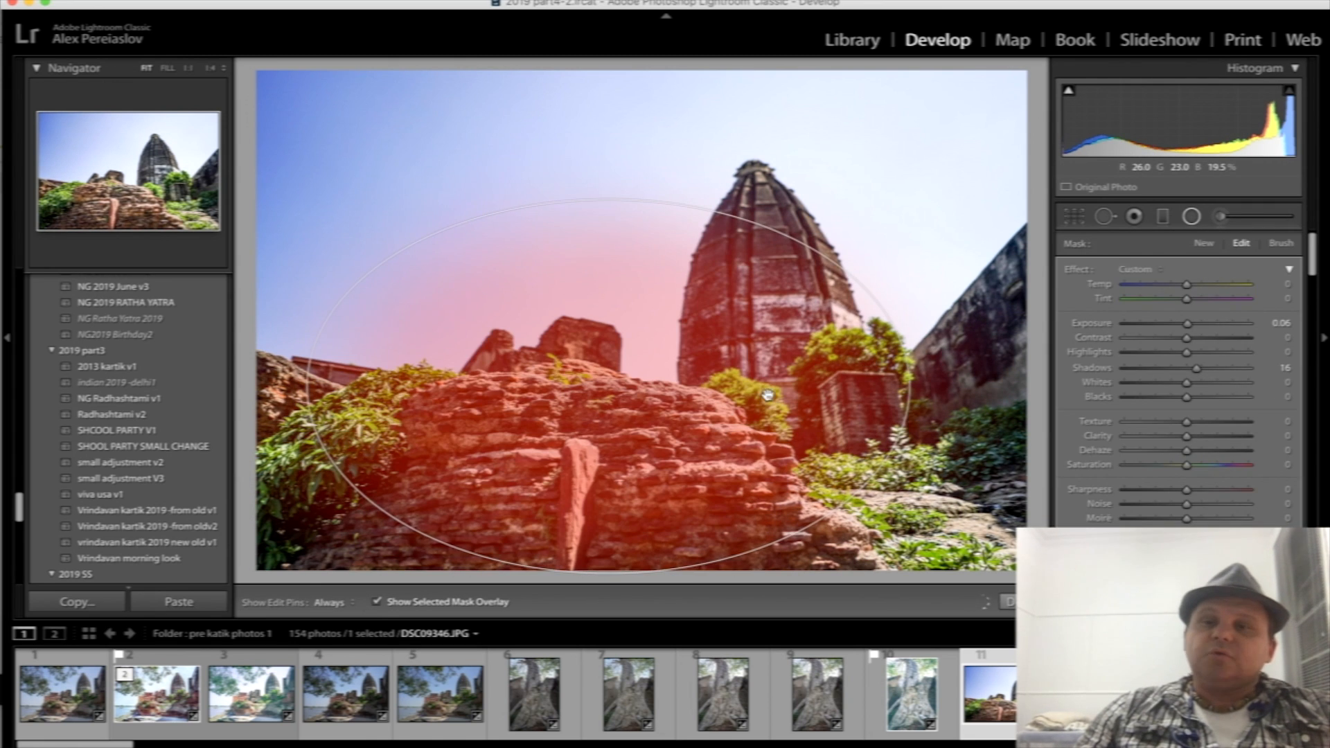
click(1194, 218)
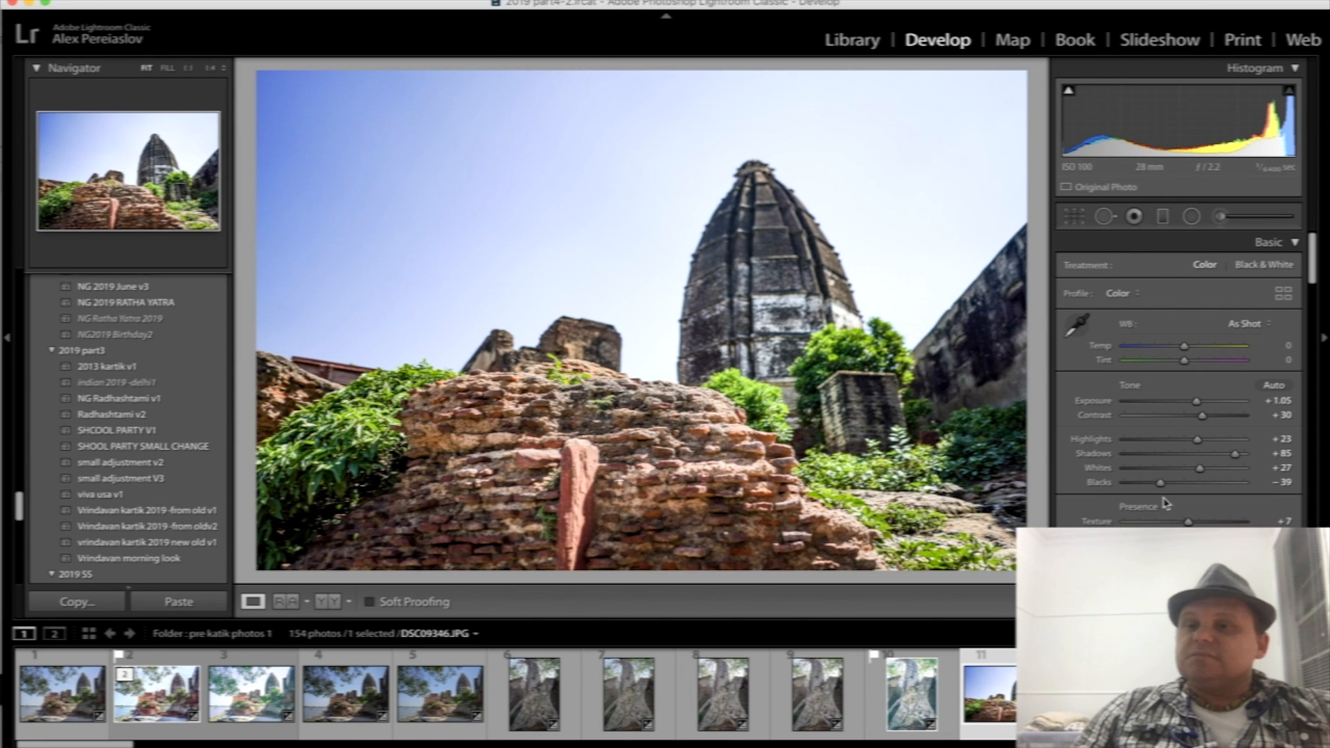
- Compare the newly edited DSC09346.JPG with the split-toned DSC09347.JPG by switching between the two photos
key(Left)
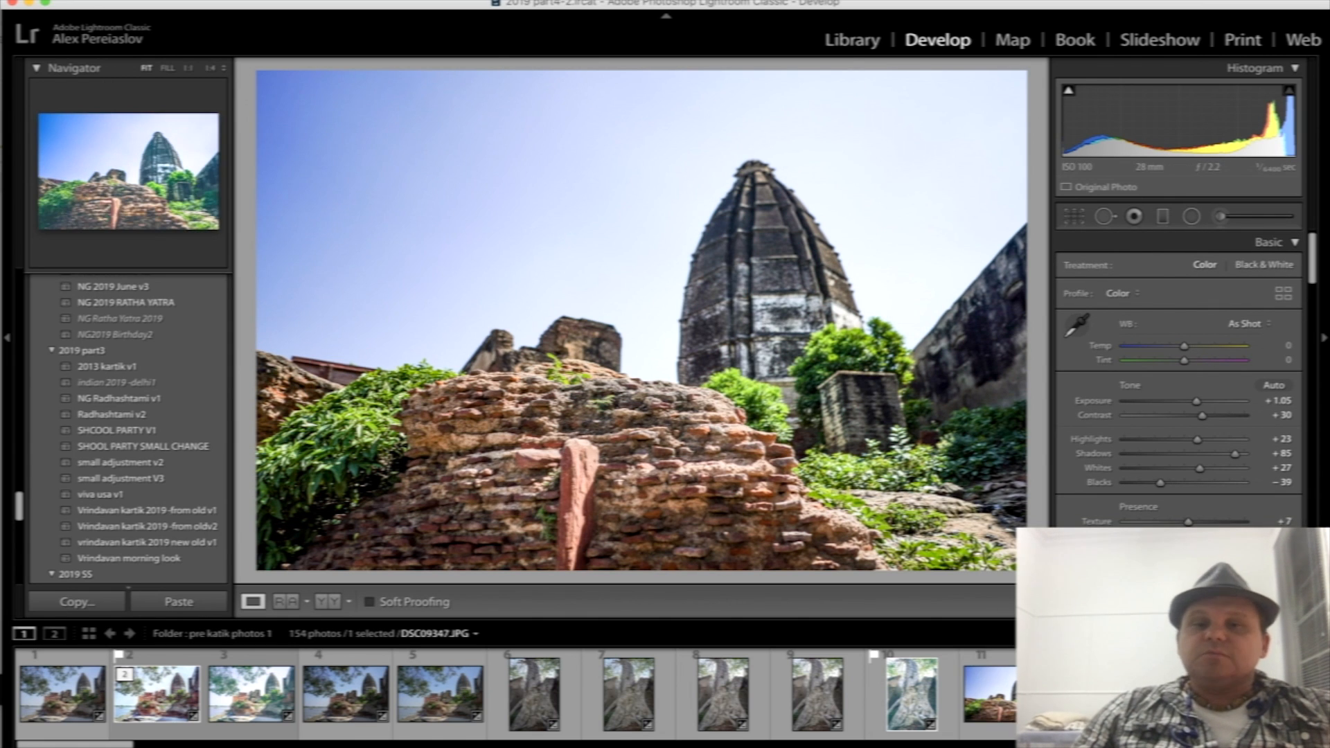
key(Left)
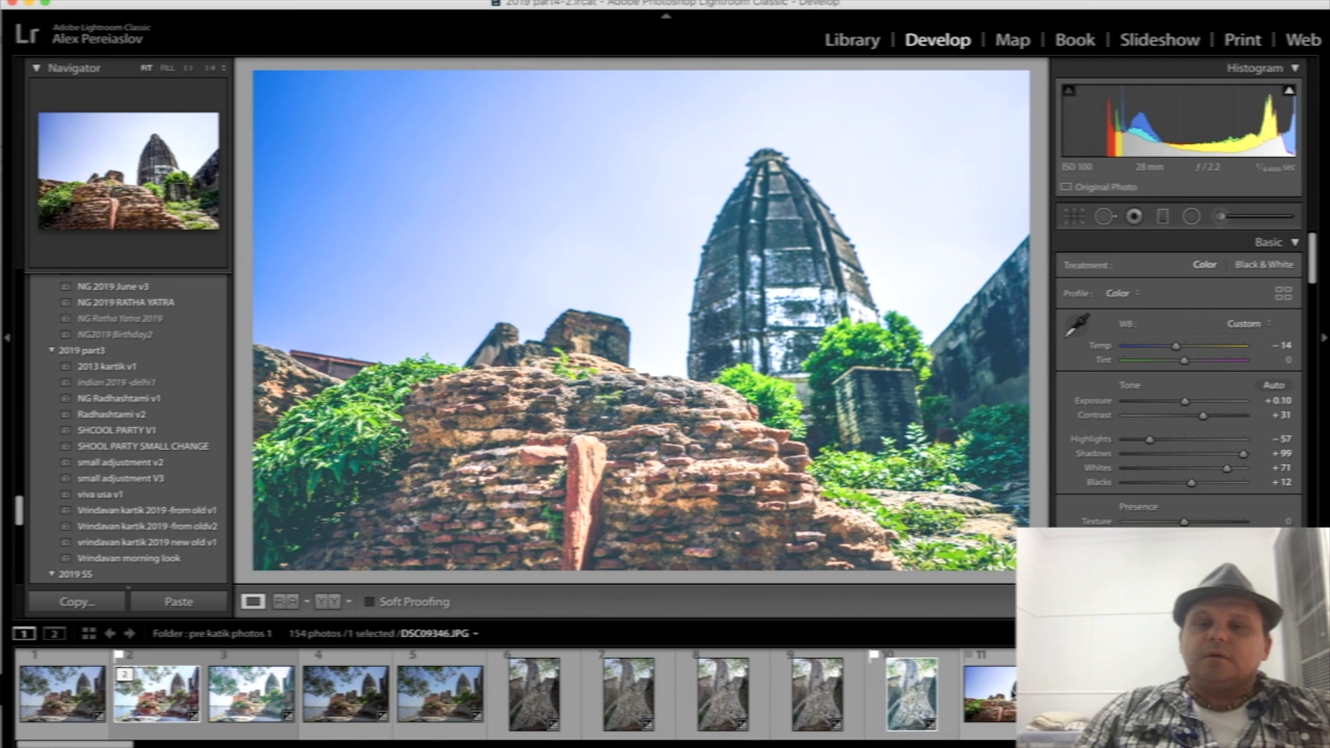
click(1024, 695)
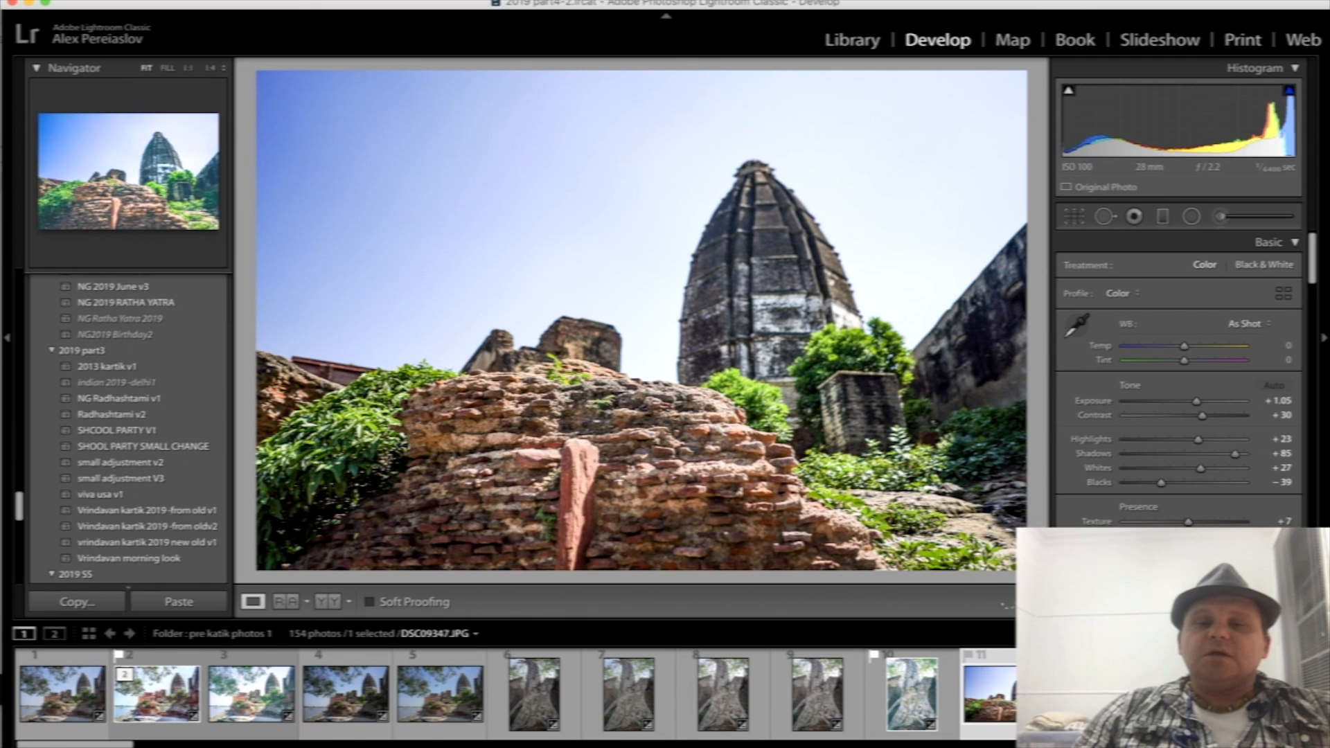
click(1081, 696)
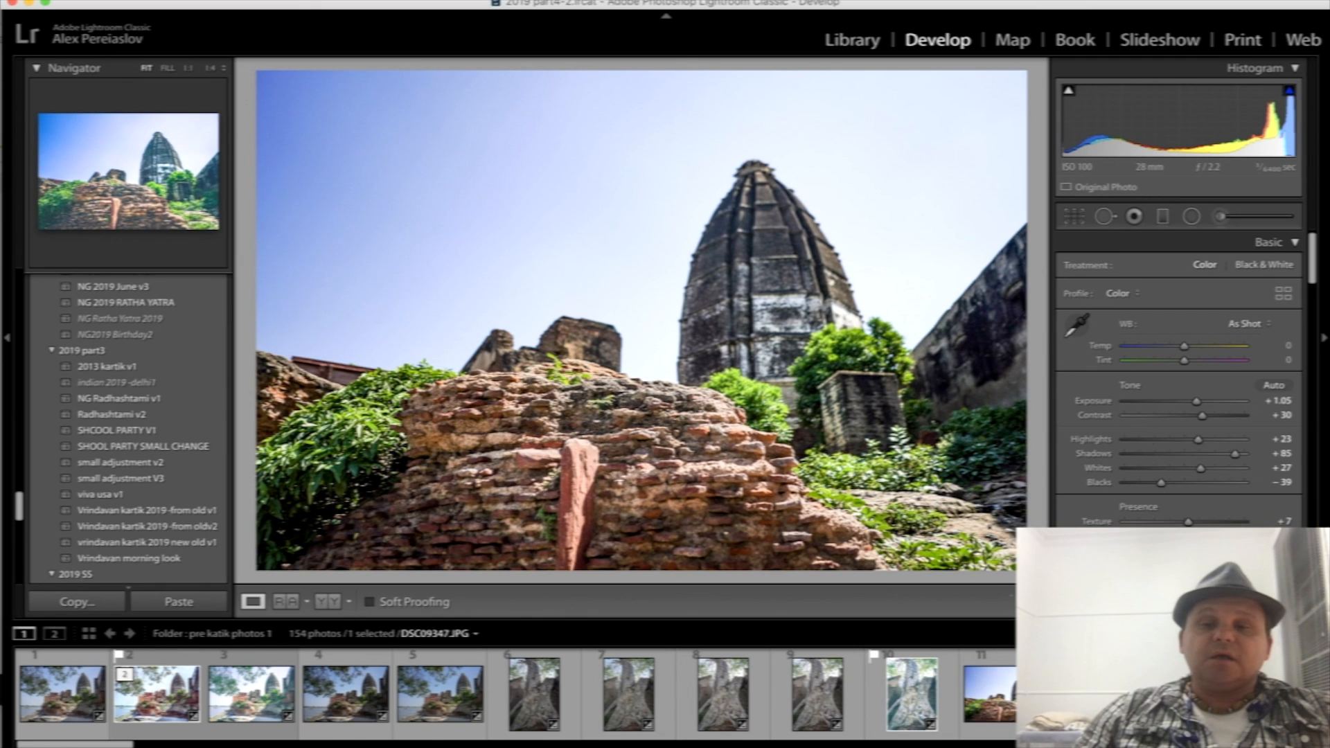
click(1011, 708)
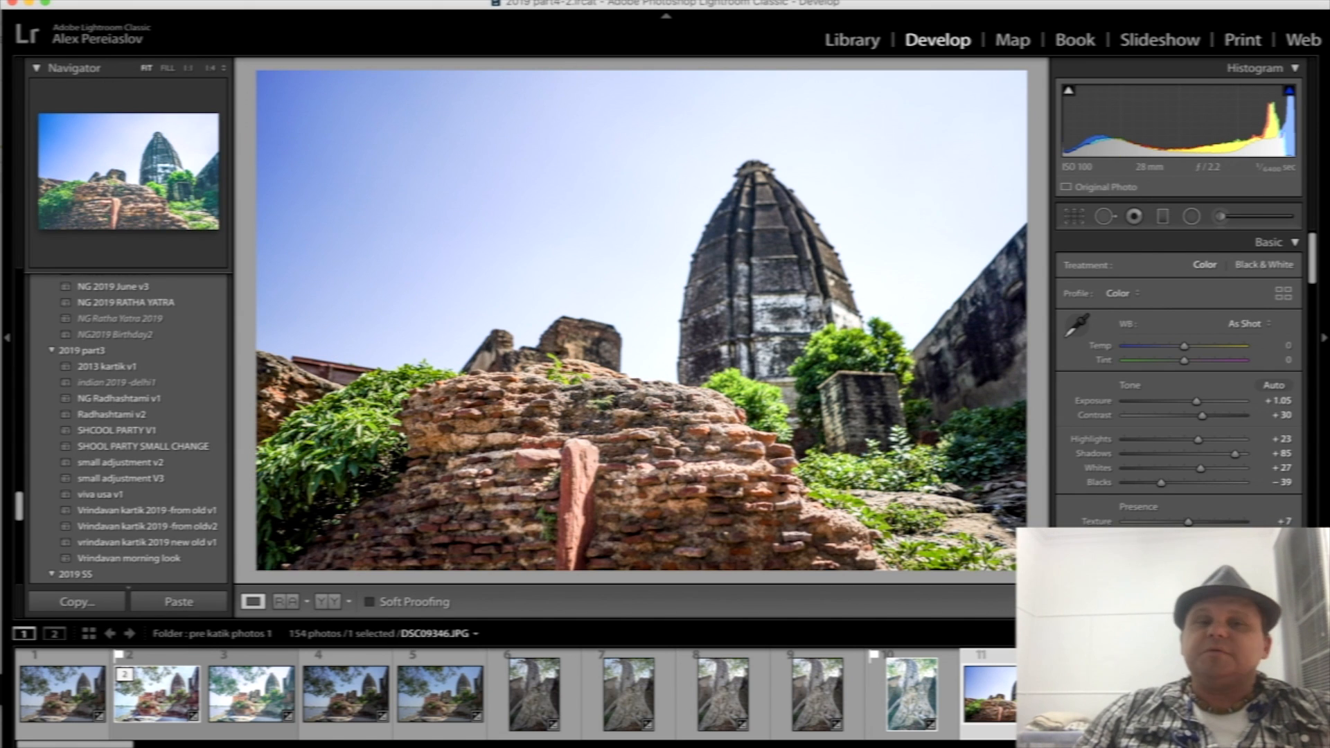
click(1078, 708)
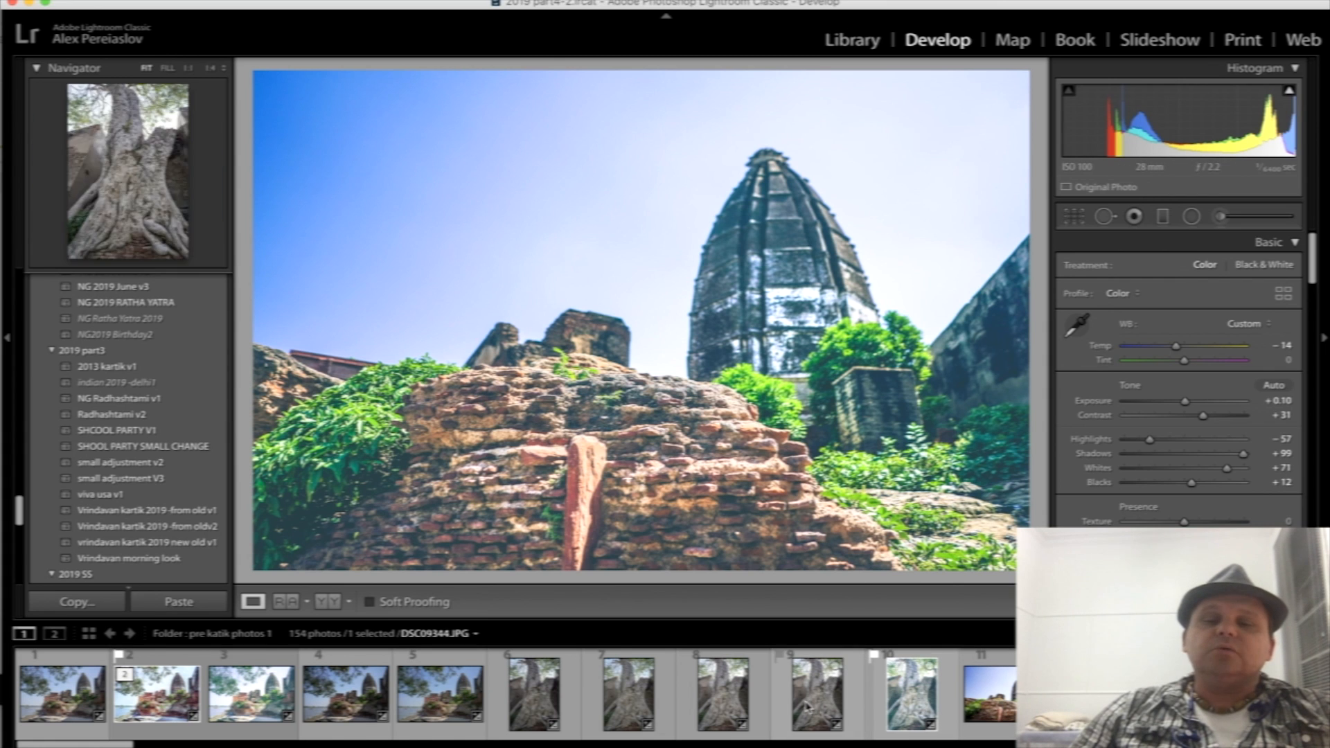
- View the tree trunk photo with its crop frame and the red sandstone archway photo DSC09357.JPG
click(648, 707)
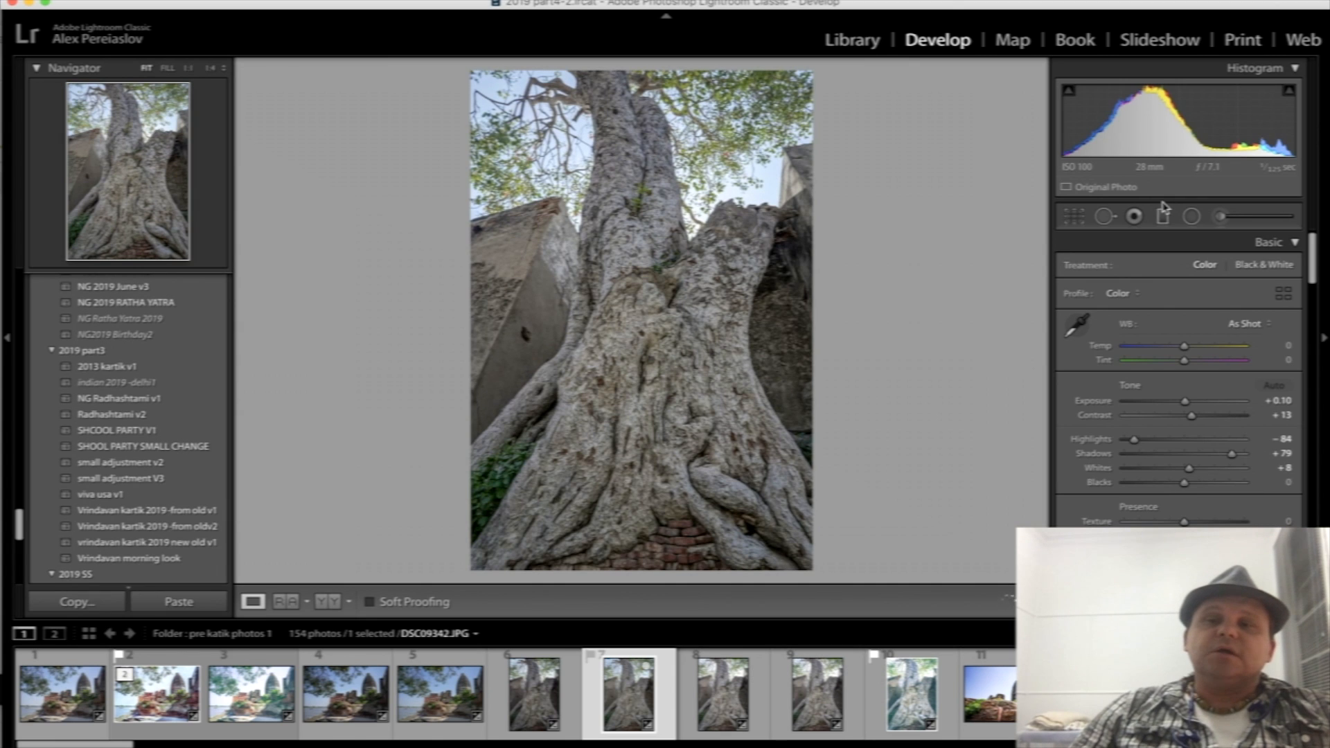
click(1076, 219)
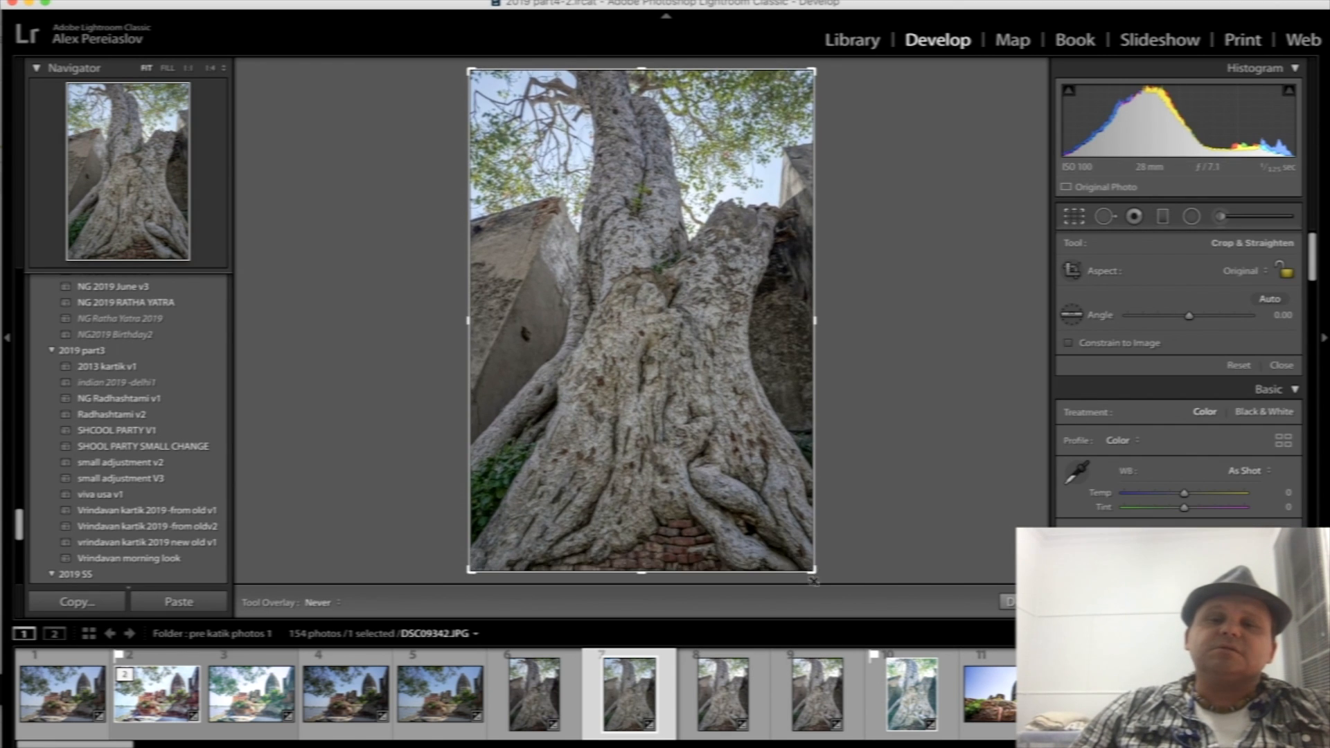
click(1076, 218)
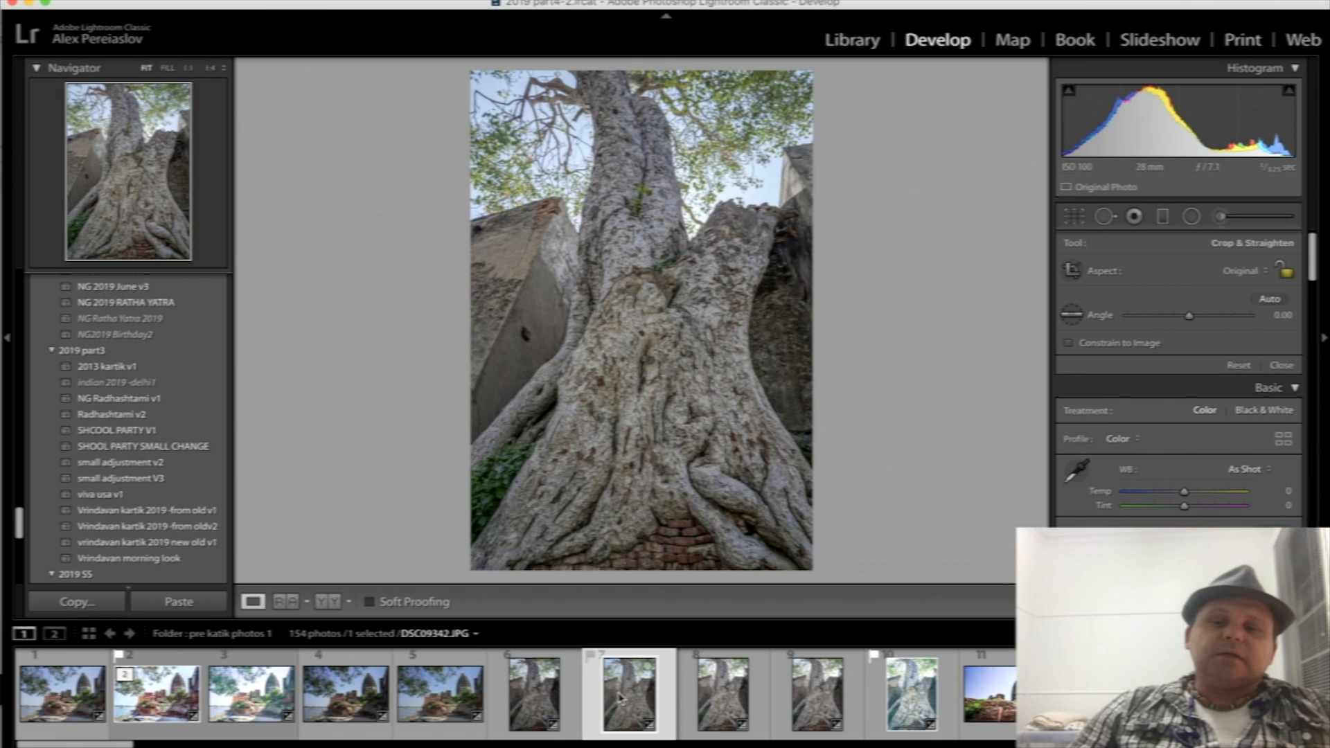
scroll(620, 697, down, 5)
click(561, 711)
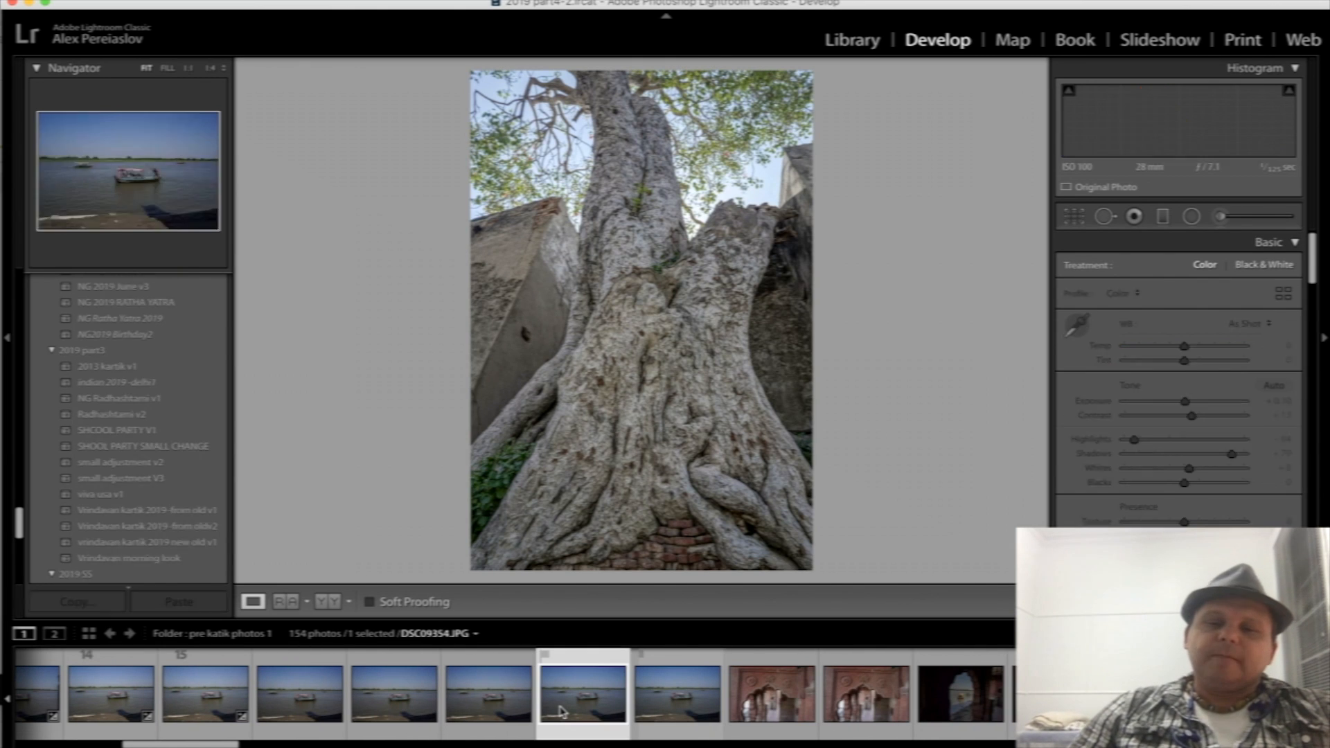
click(866, 693)
- Switch to the Skype call, move its window over the archway photo and return to Lightroom
key(super+Tab)
key(super+Tab)
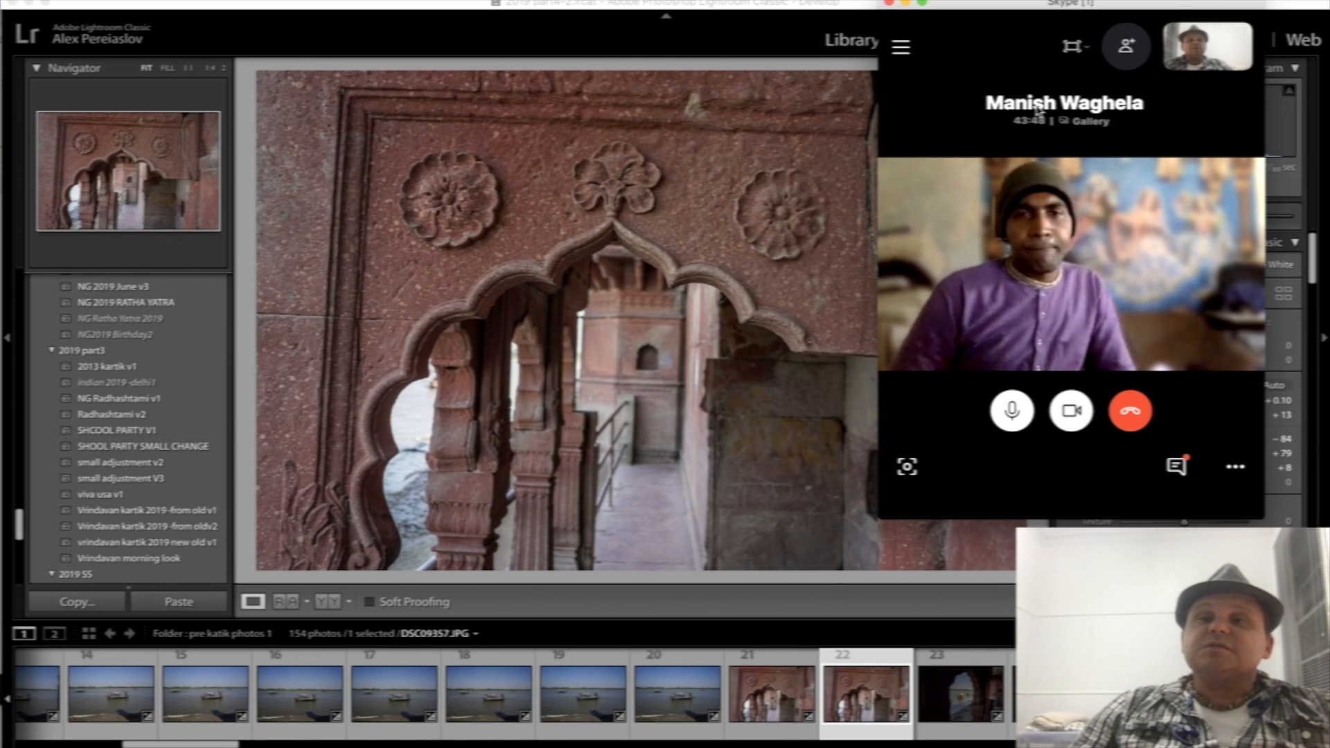
drag(989, 4, 547, 29)
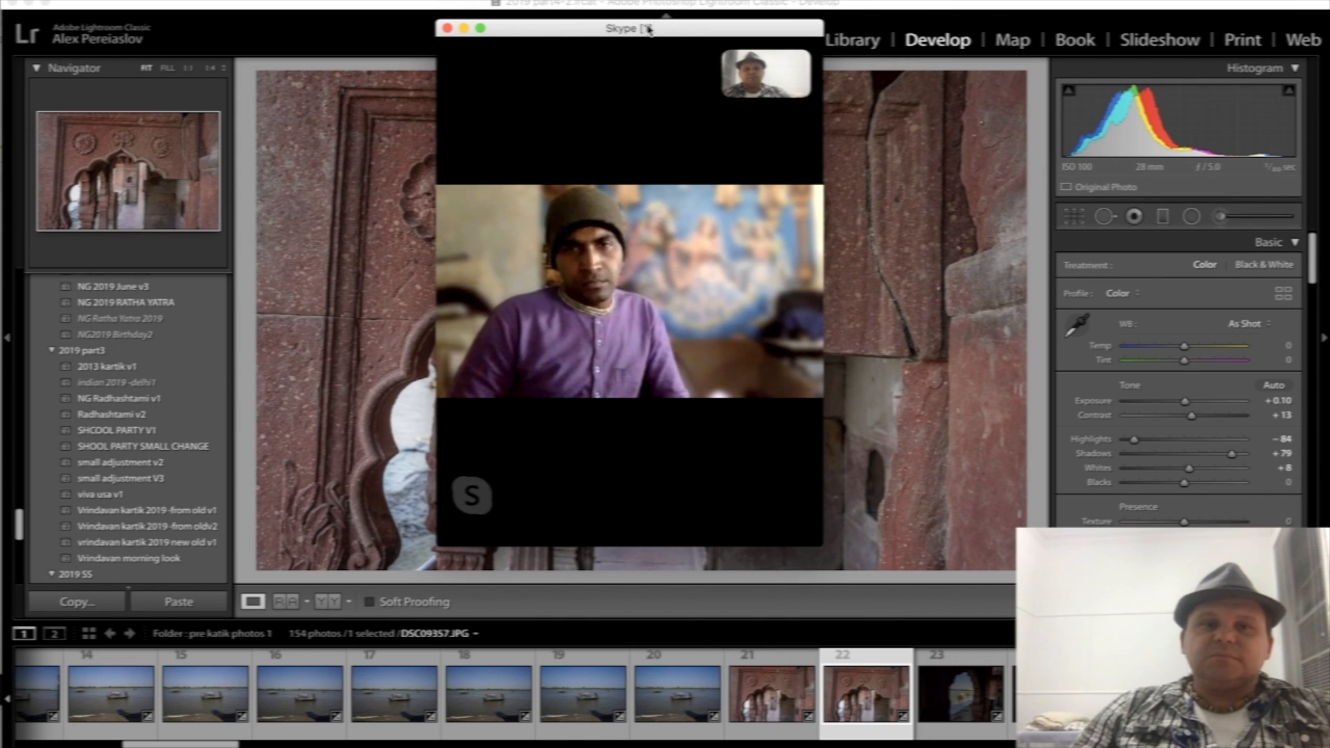
drag(650, 26, 870, 87)
click(868, 40)
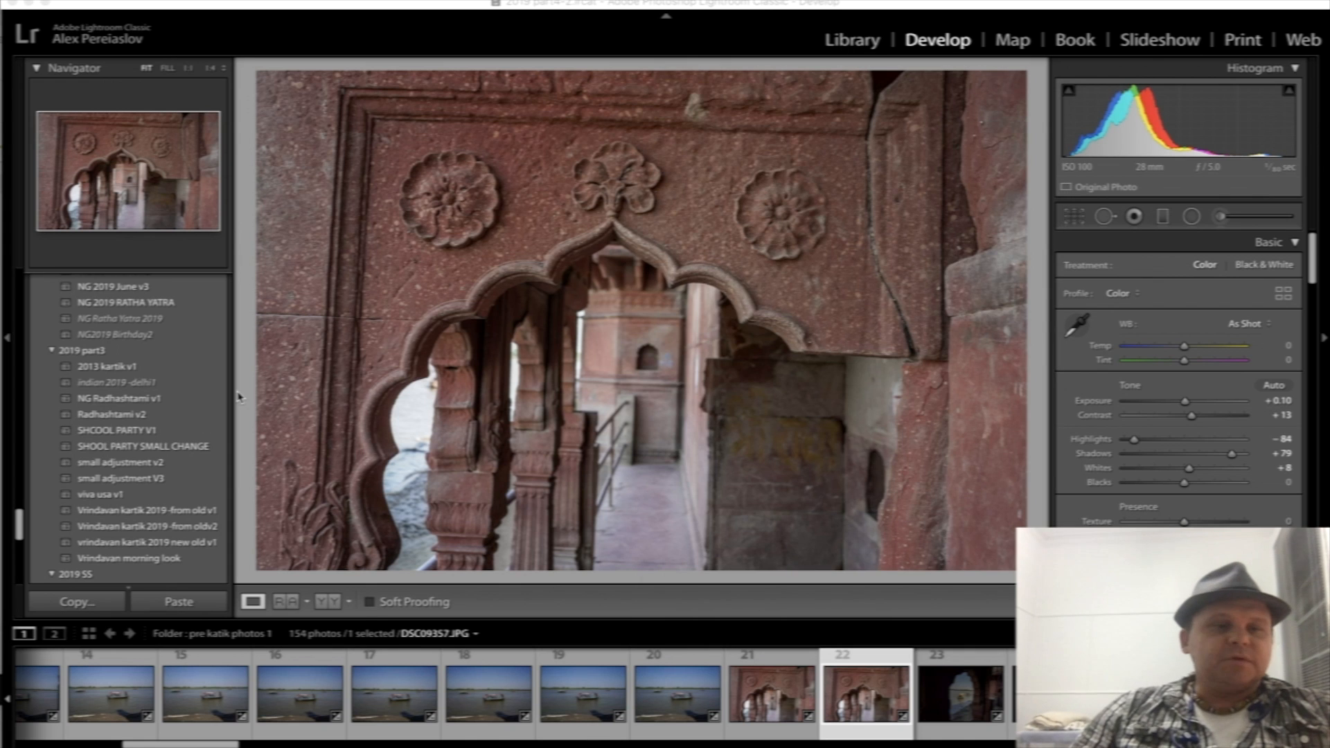
- Show the previous import in the Library and open the calf photo _F9A7841.CR2 in the Develop module
key(e)
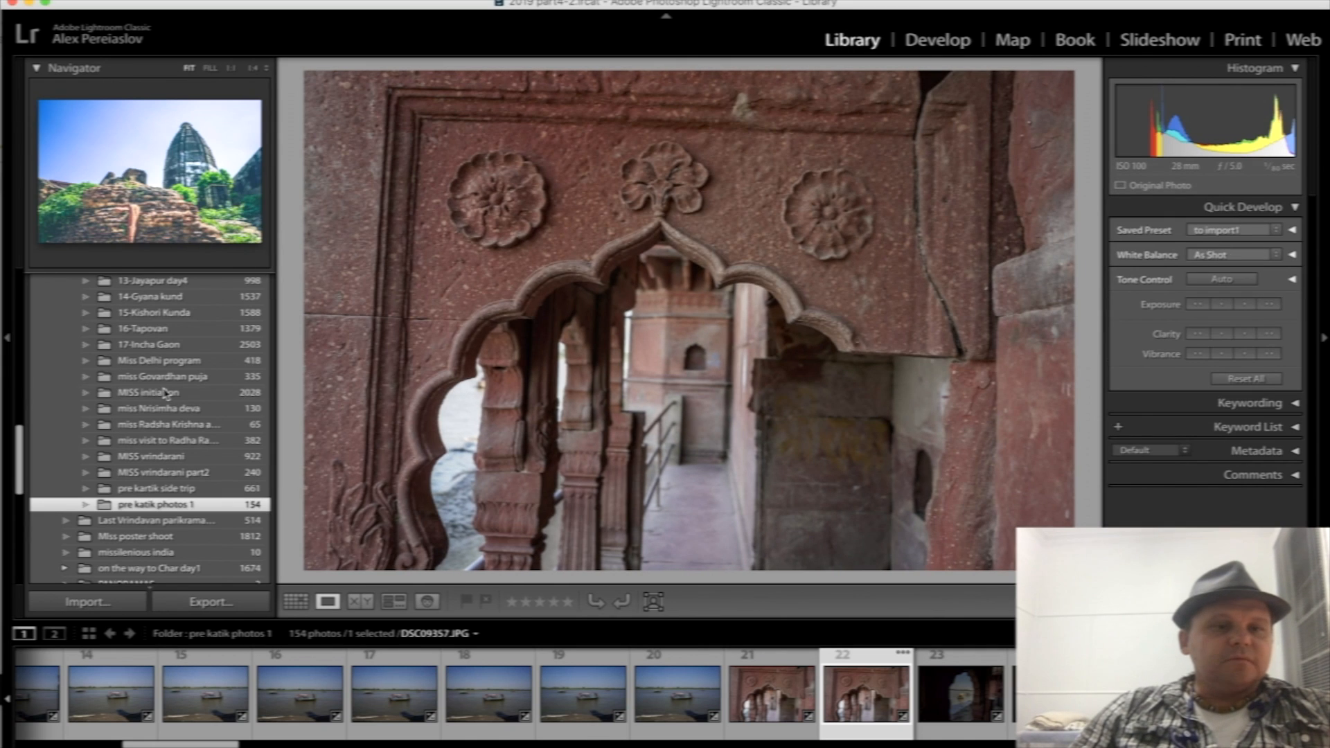
scroll(177, 483, up, 10)
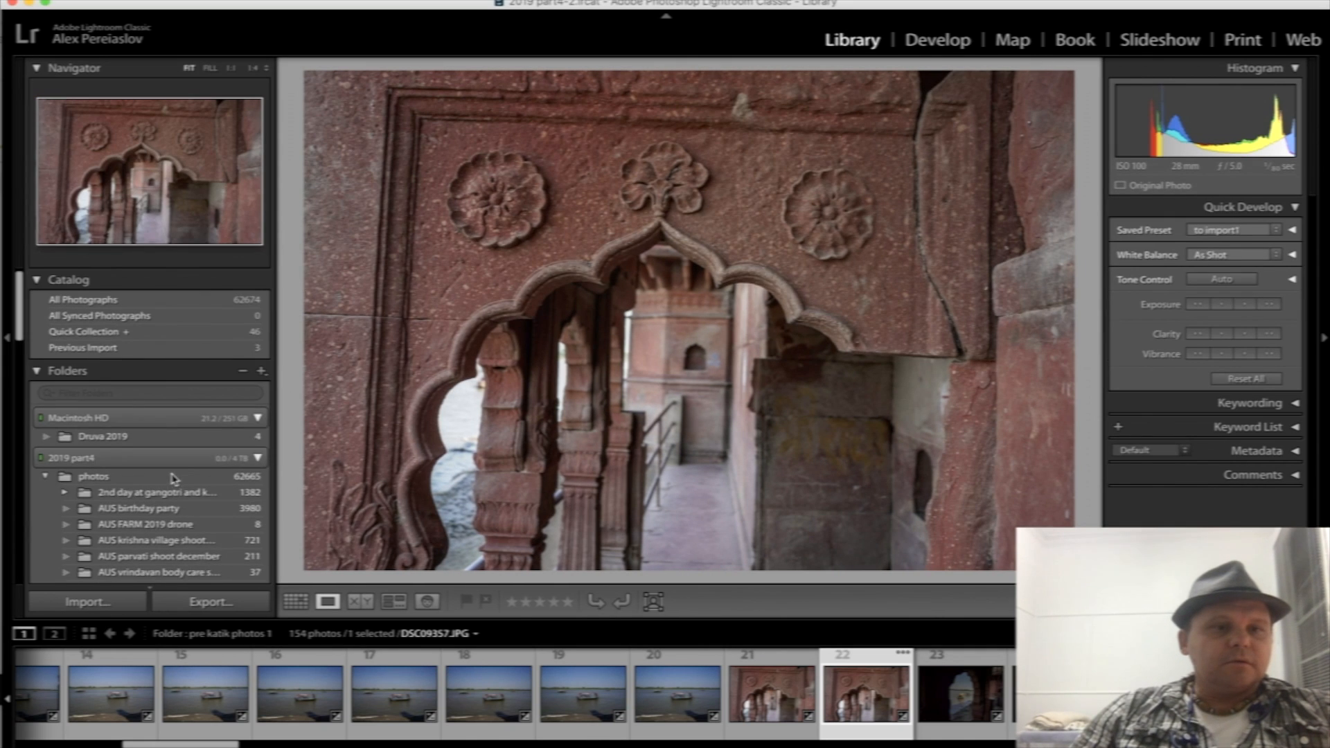
click(152, 354)
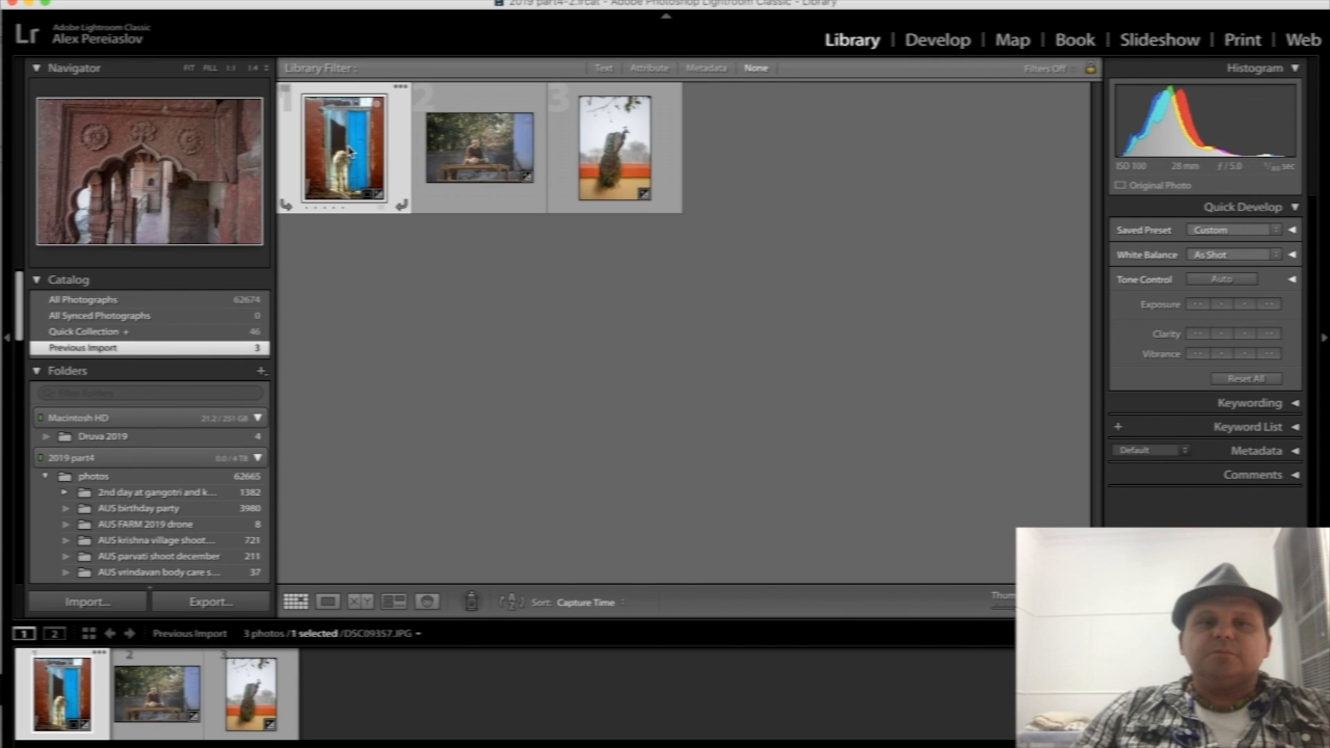
double_click(347, 147)
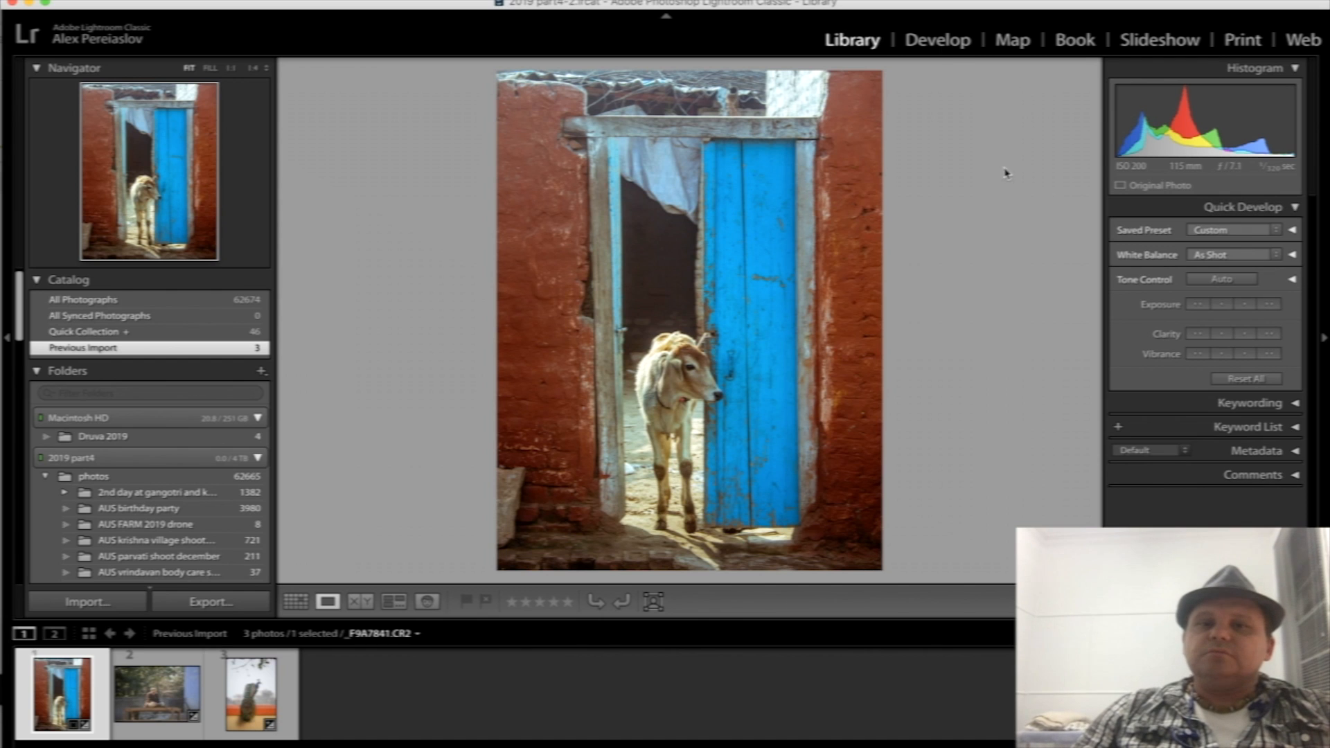
key(d)
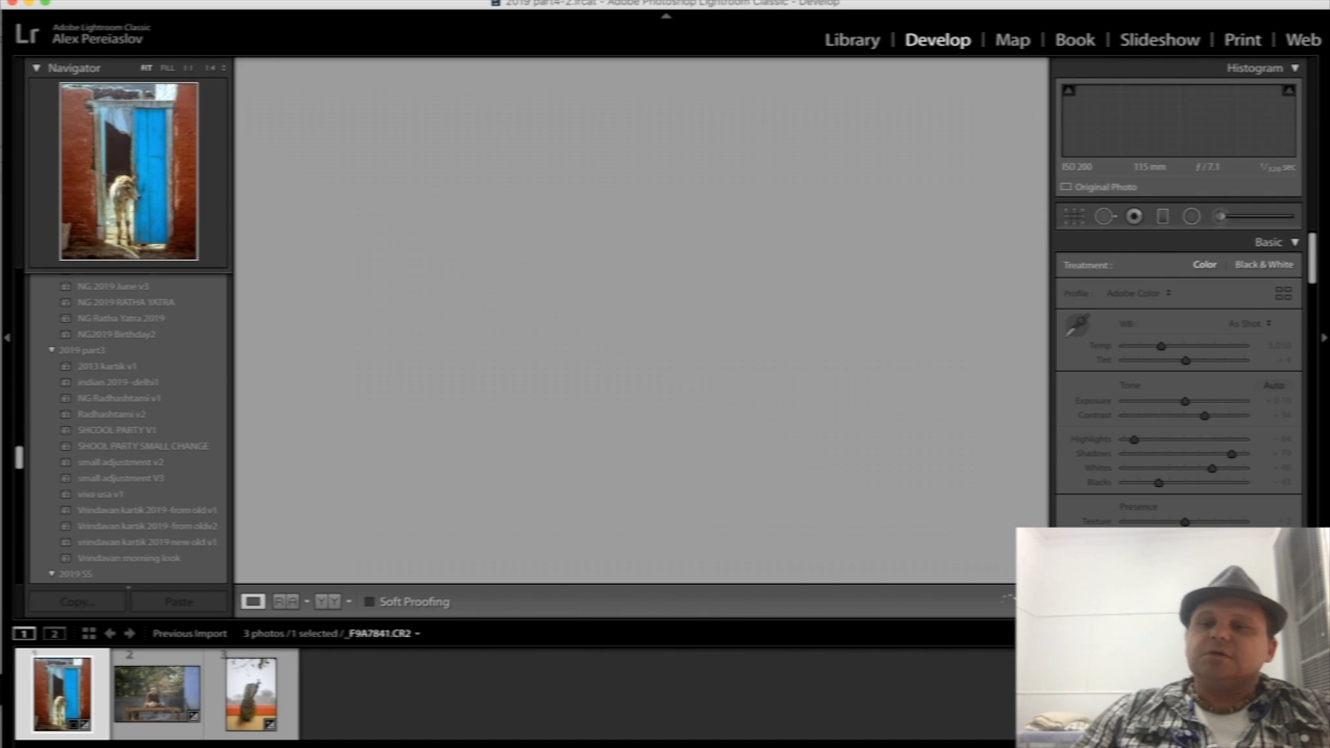
- Try the calf photo's split toning balance at +36 and +47, and reset it to 0
scroll(1263, 388, down, 10)
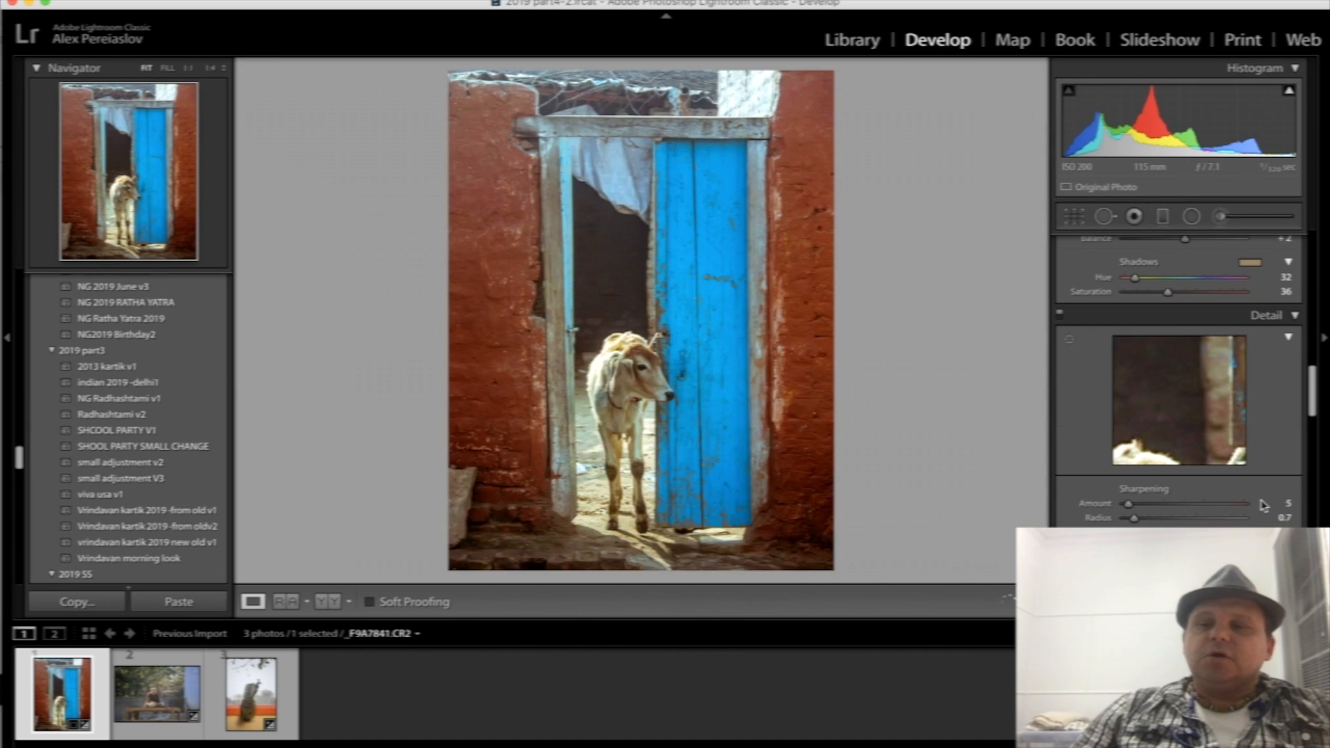
scroll(1263, 503, down, 10)
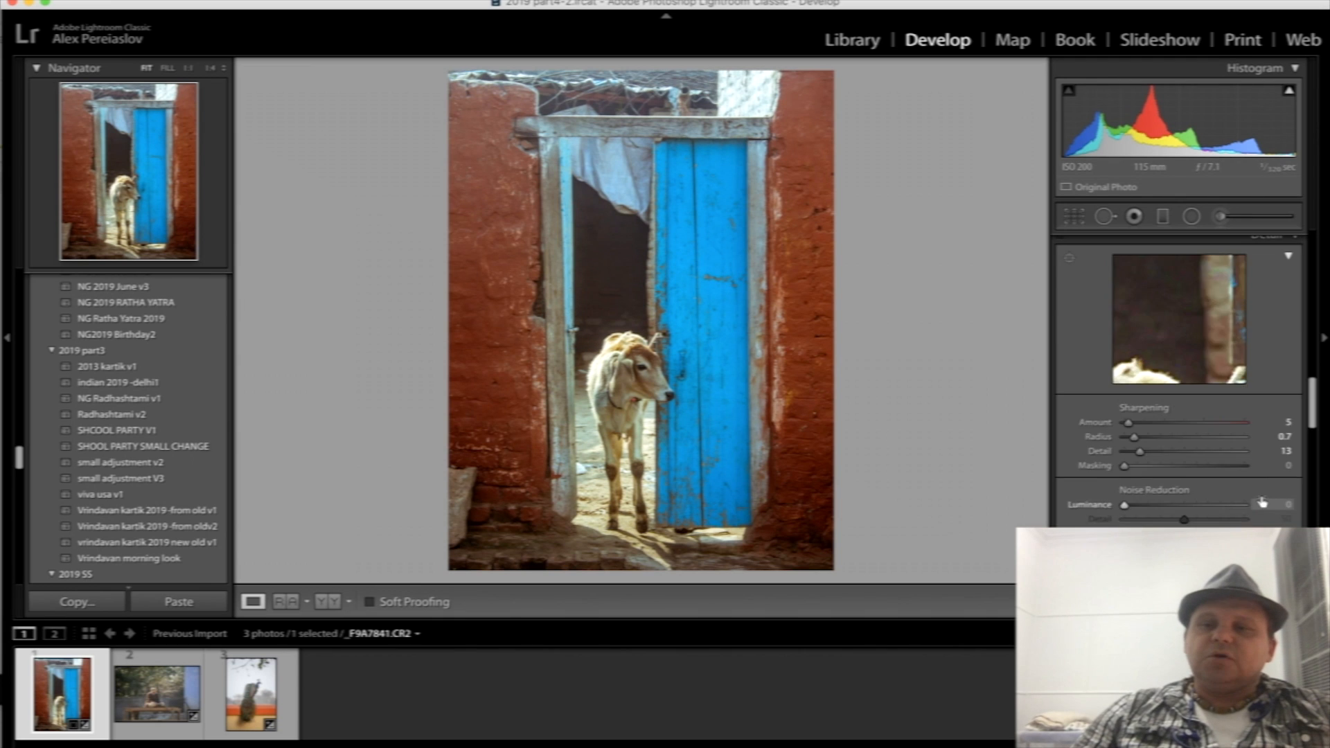
scroll(1263, 500, up, 5)
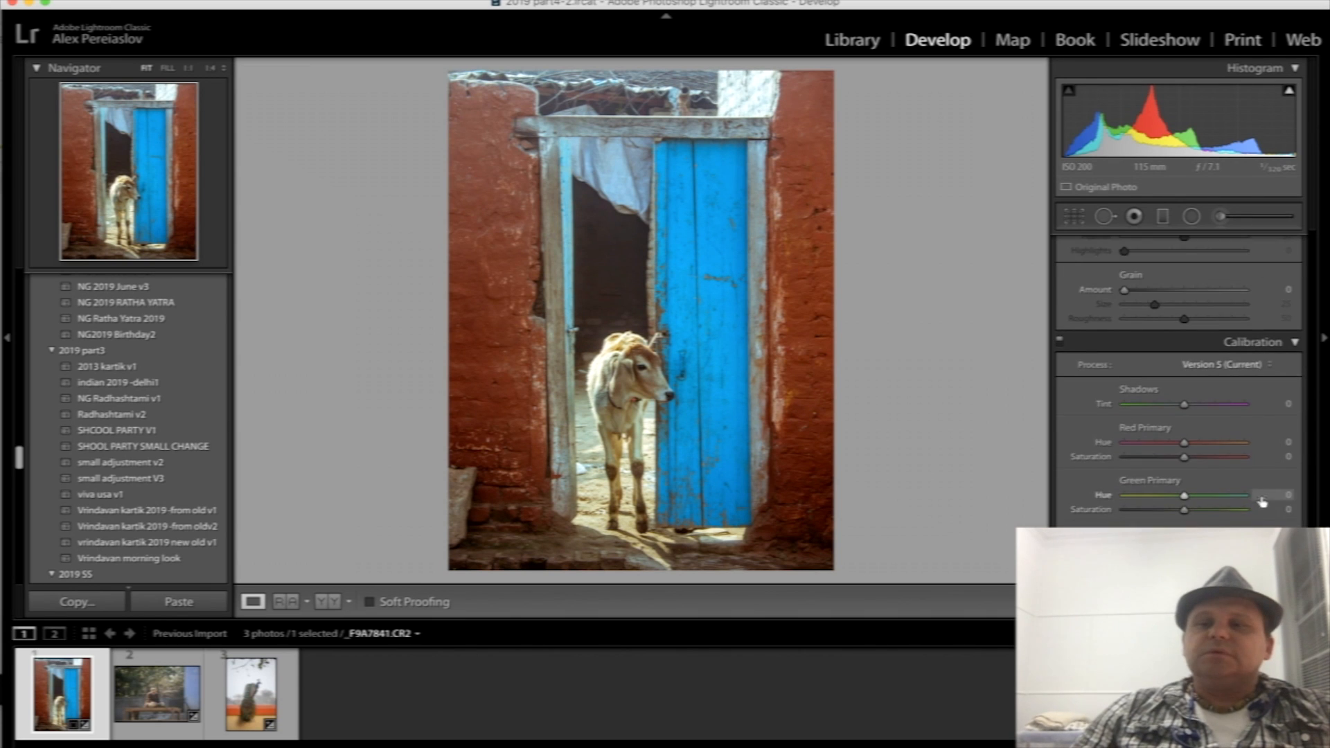
scroll(1180, 389, up, 4)
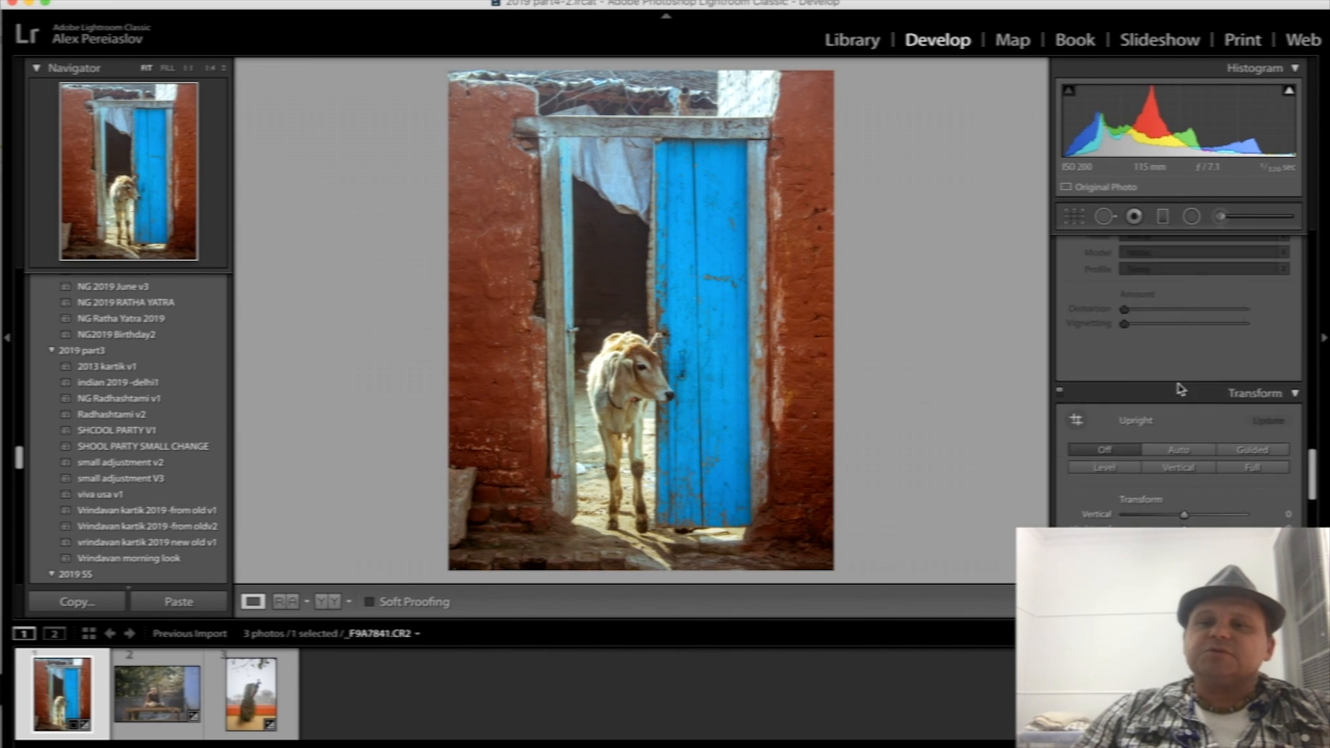
scroll(1180, 389, up, 5)
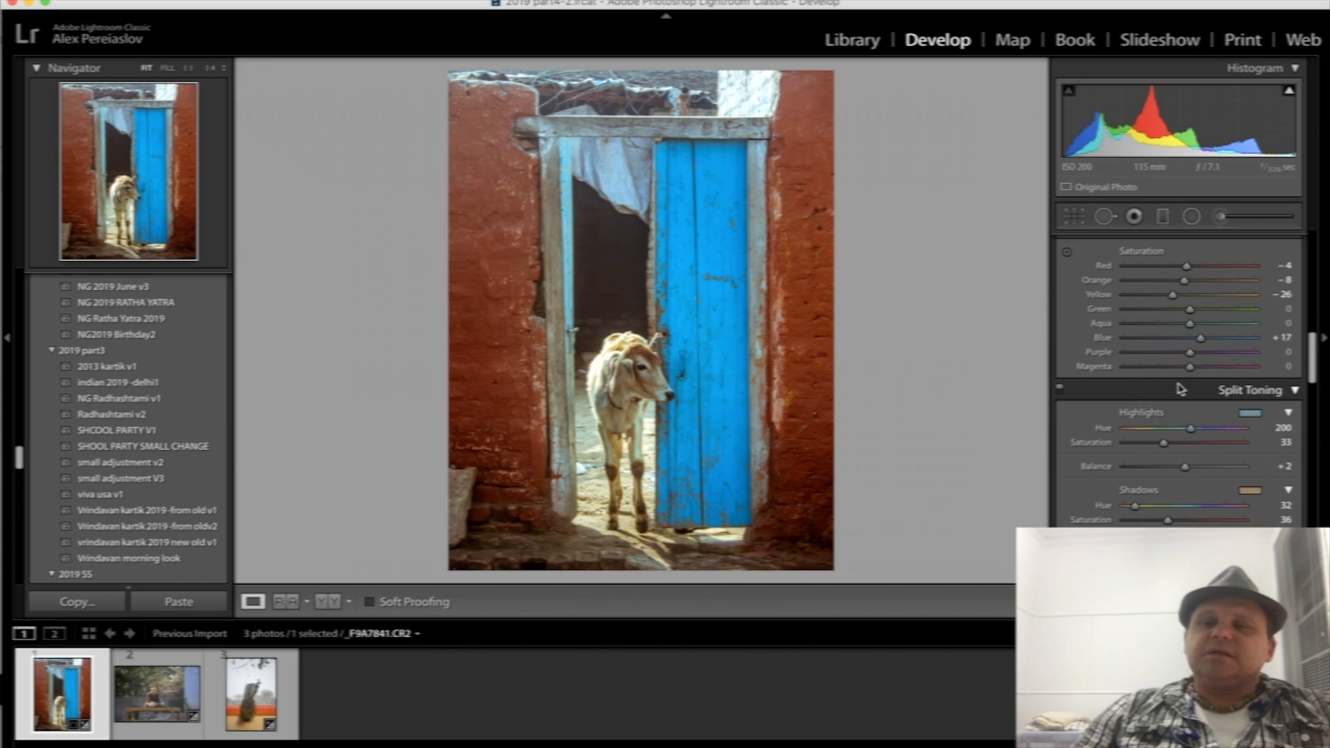
scroll(1181, 389, up, 2)
scroll(1182, 388, down, 2)
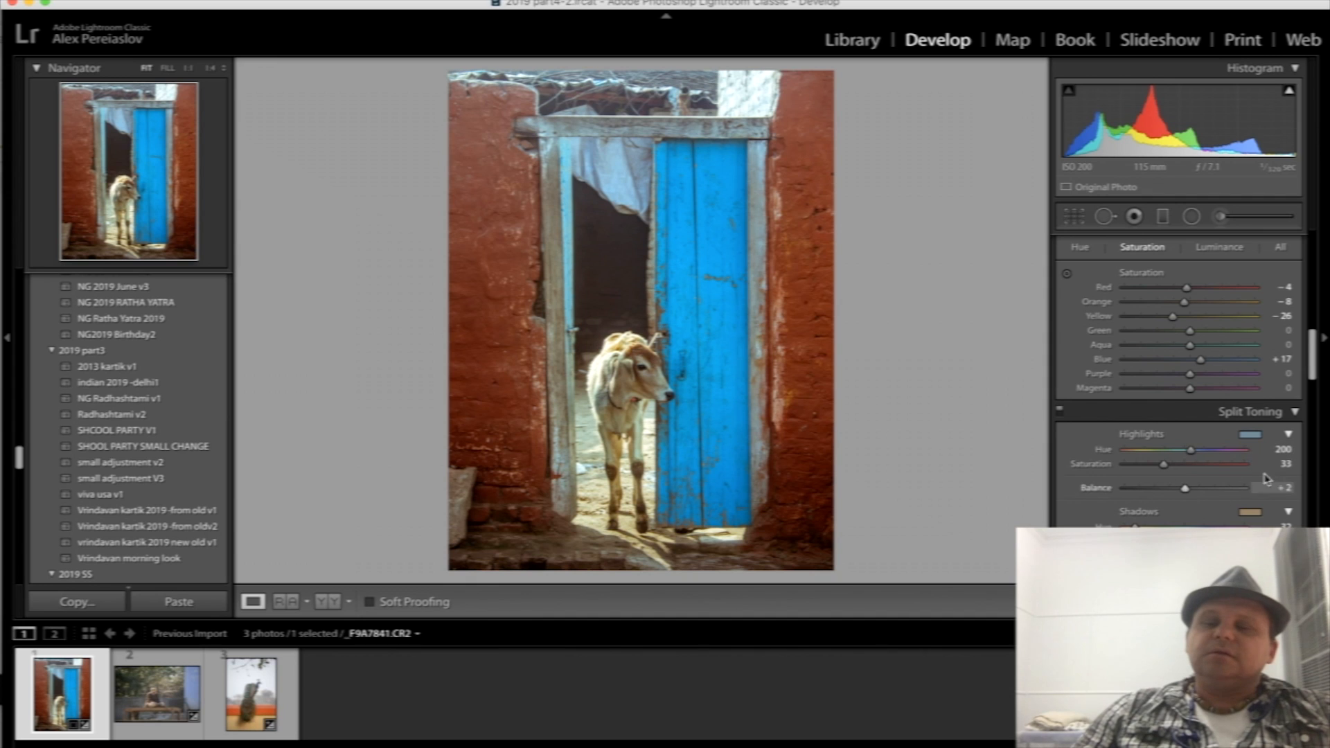
drag(1185, 489, 1158, 489)
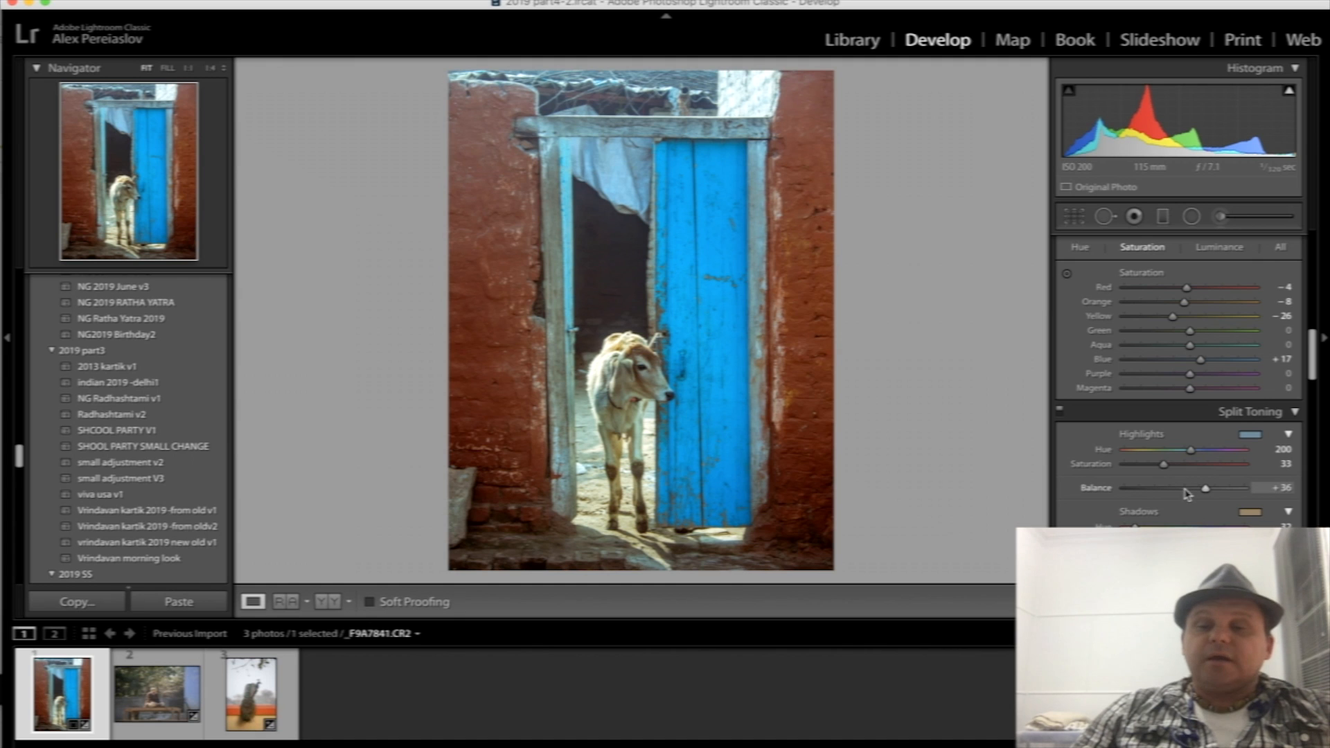
drag(1146, 493, 1171, 492)
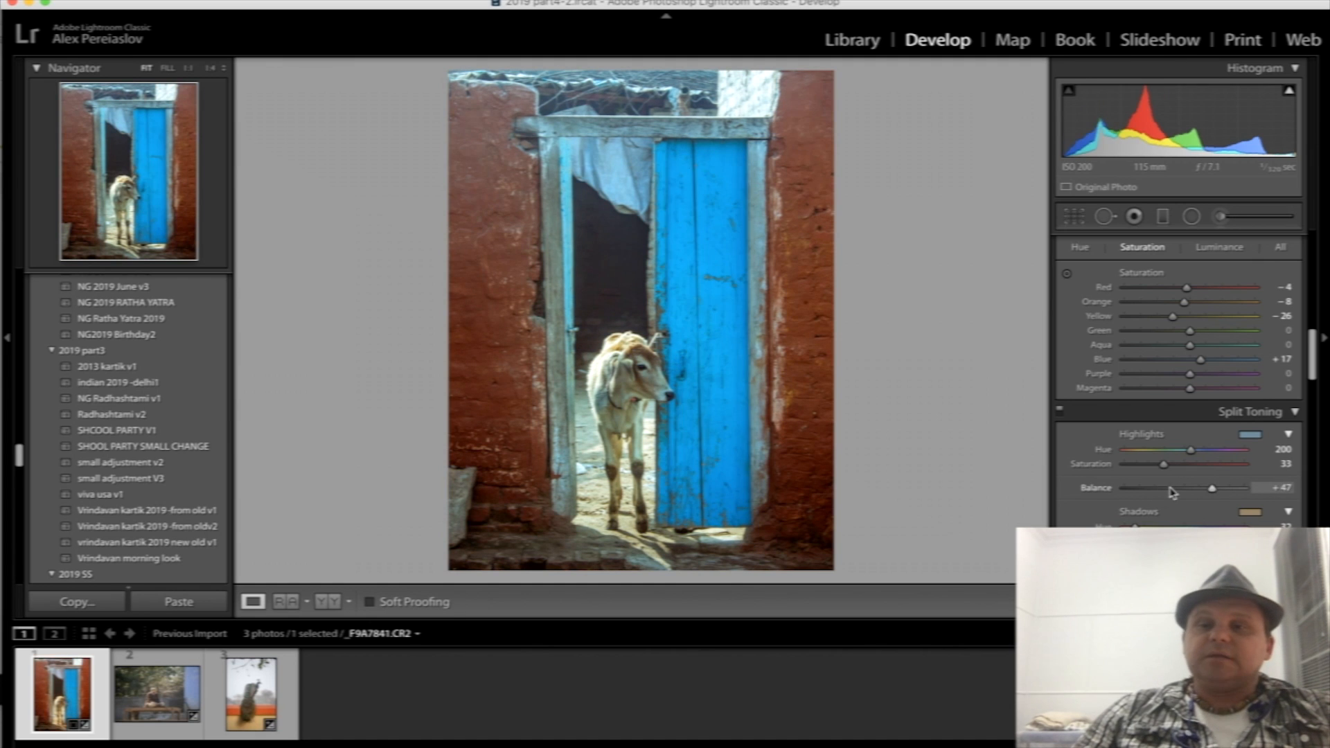
click(1184, 488)
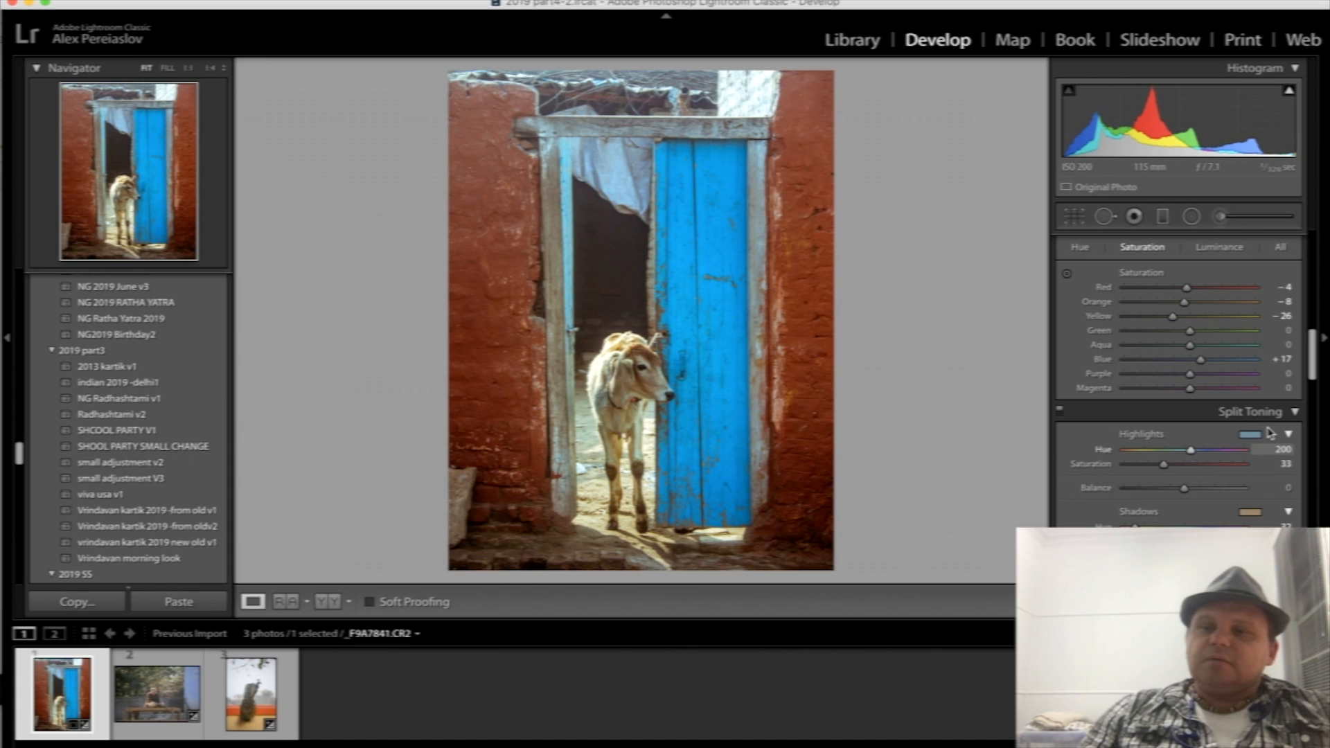
- Compare the calf photo with and without its split toning by switching the effect off and on
click(1060, 413)
click(1060, 413)
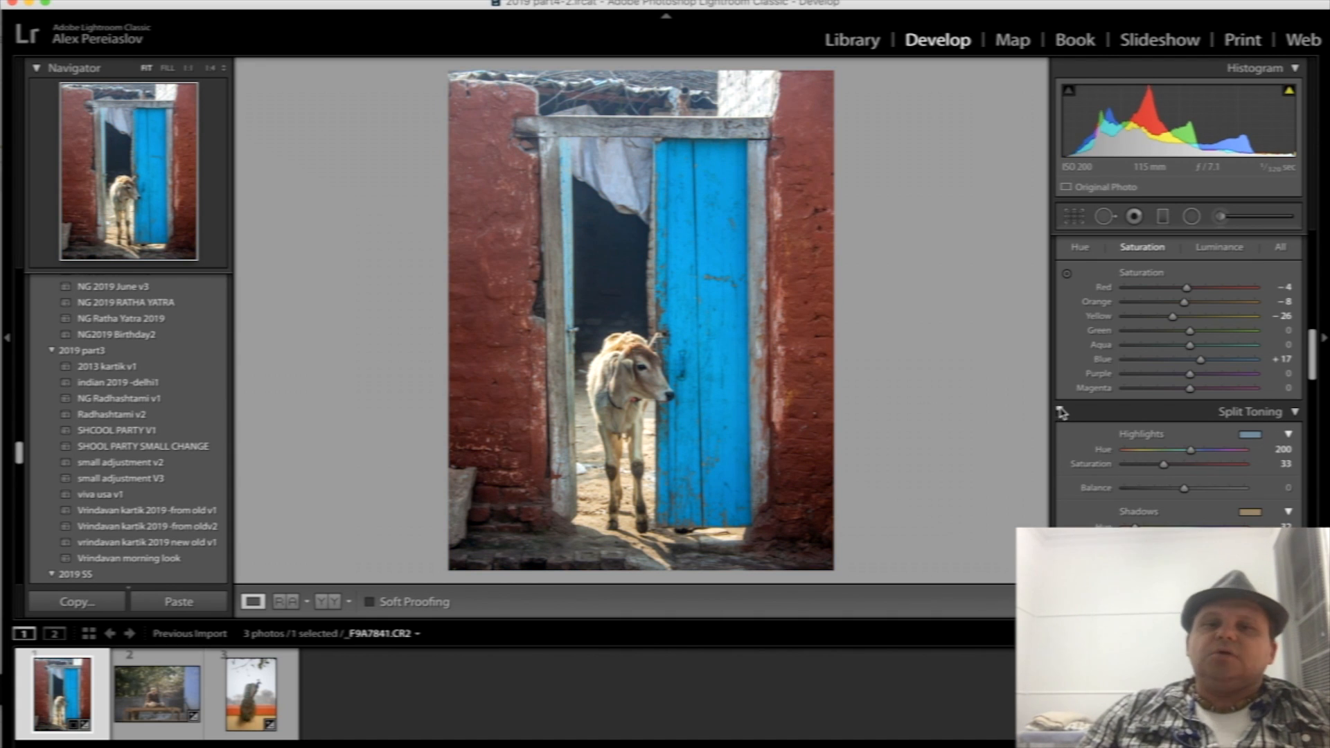
click(1060, 411)
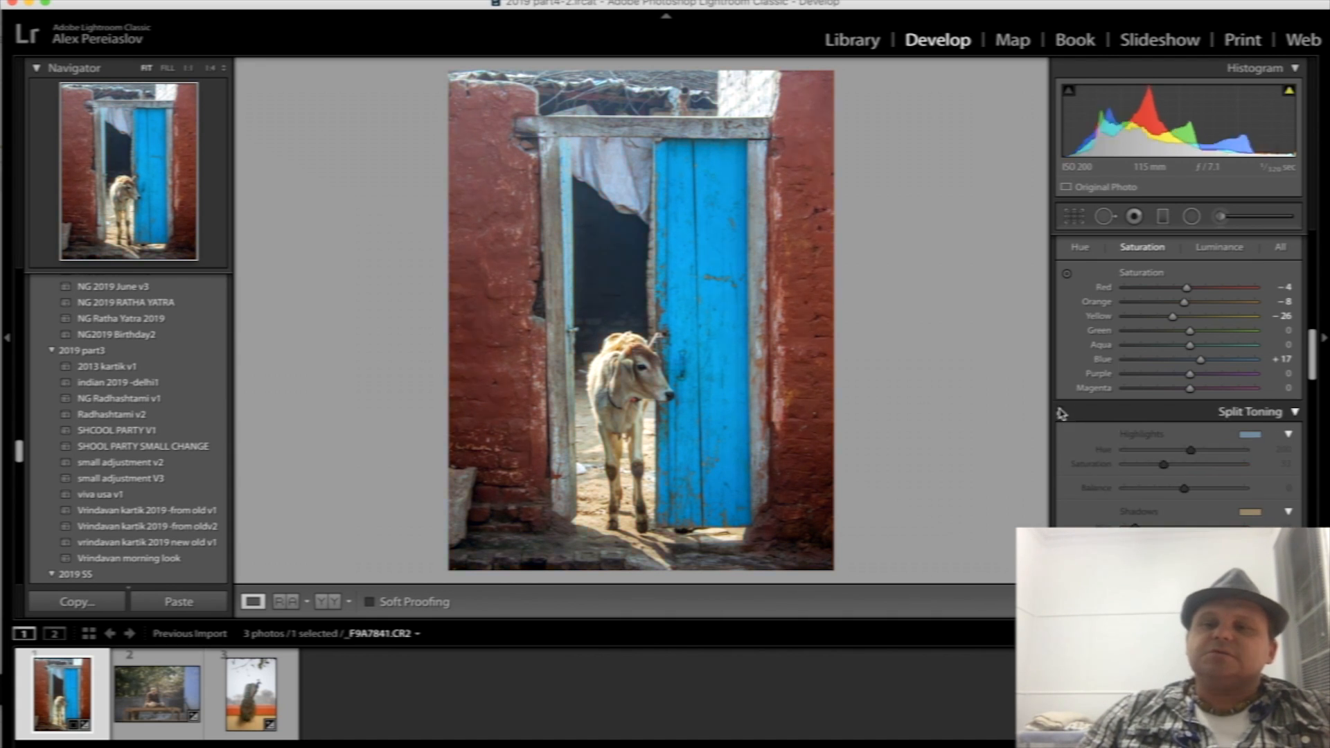
click(1059, 413)
click(1060, 412)
click(1059, 412)
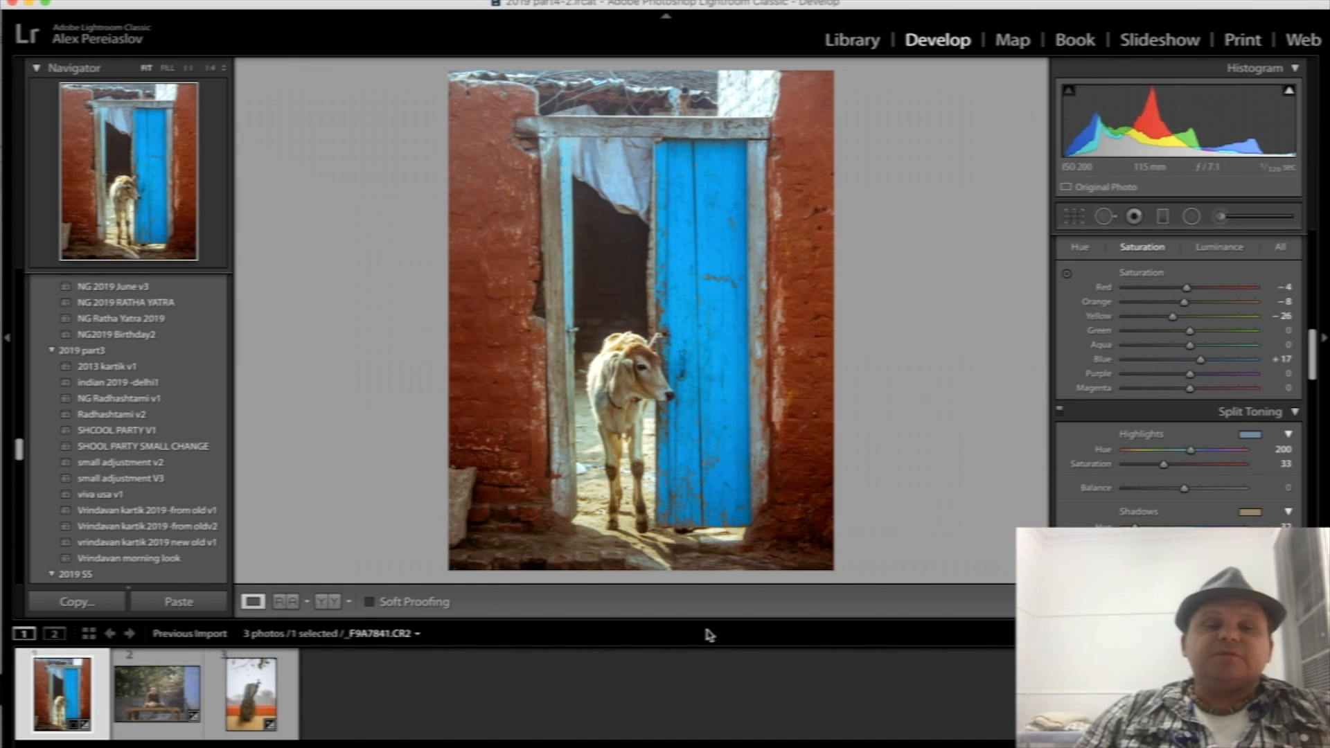
- Switch to the Skype call and move its window clear of the calf and blue door
key(super+Tab)
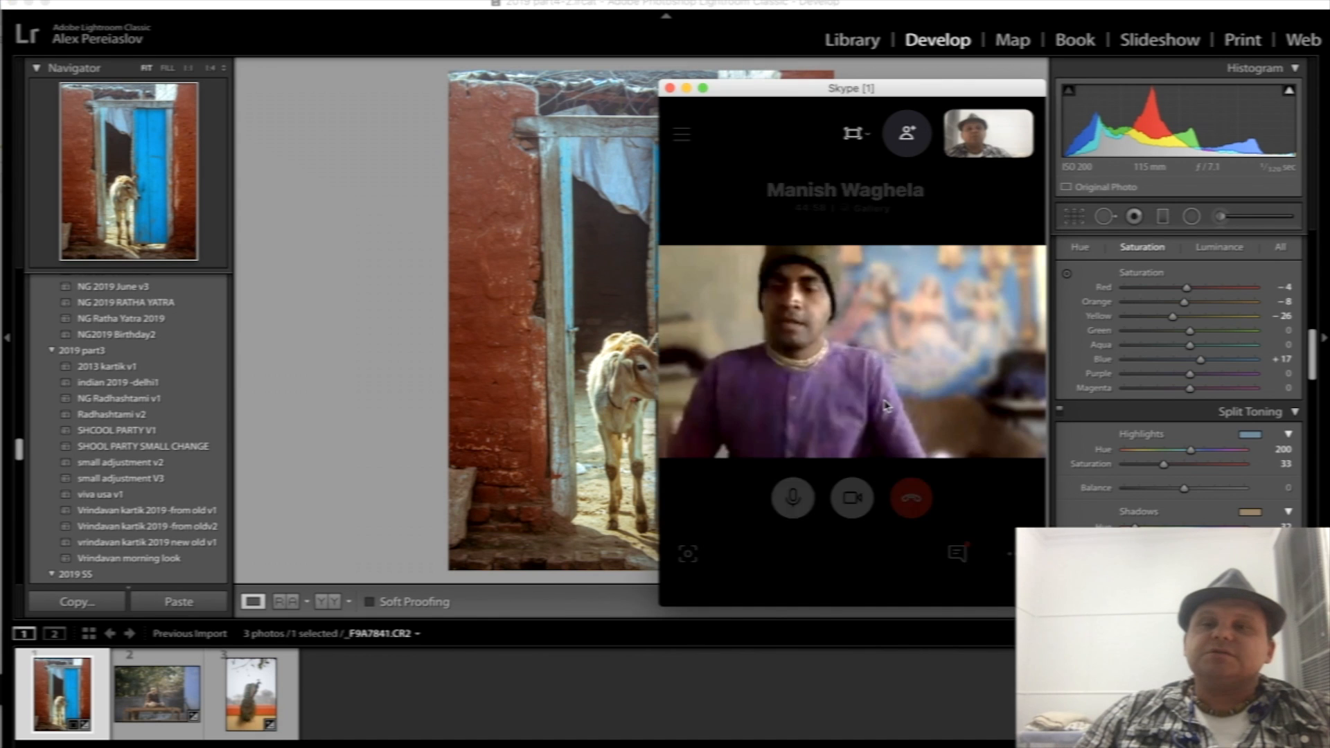
drag(790, 99, 943, 47)
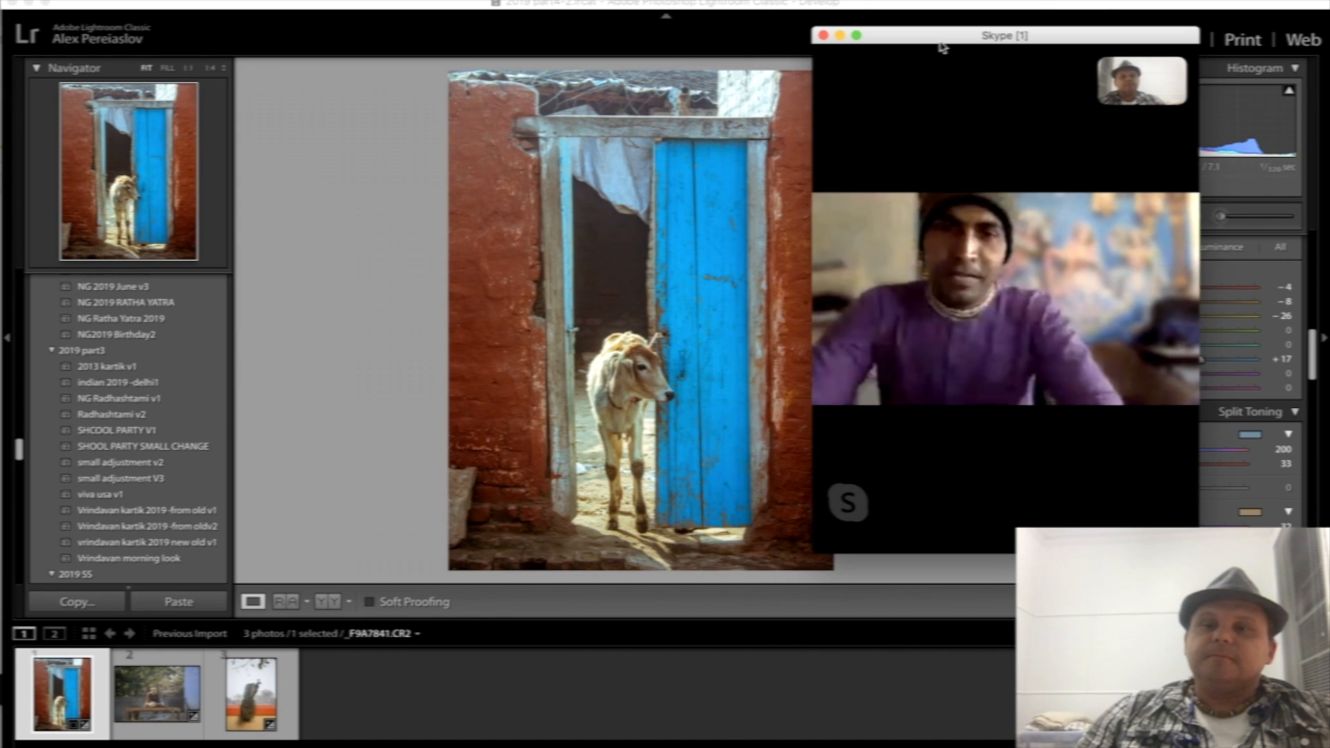